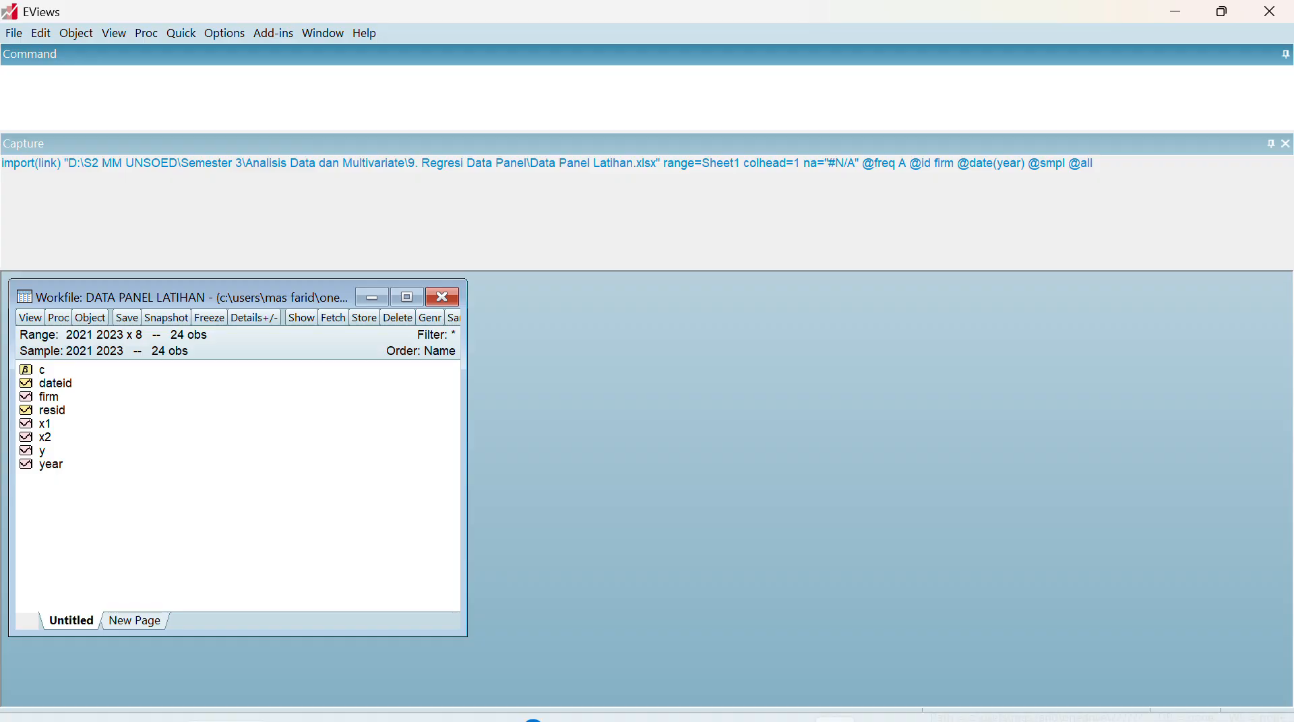
Review the test decision table and the Uji Chow entry in Word's Document1, and return to EViews
{"action": "left_click", "coordinate": [760, 712]}
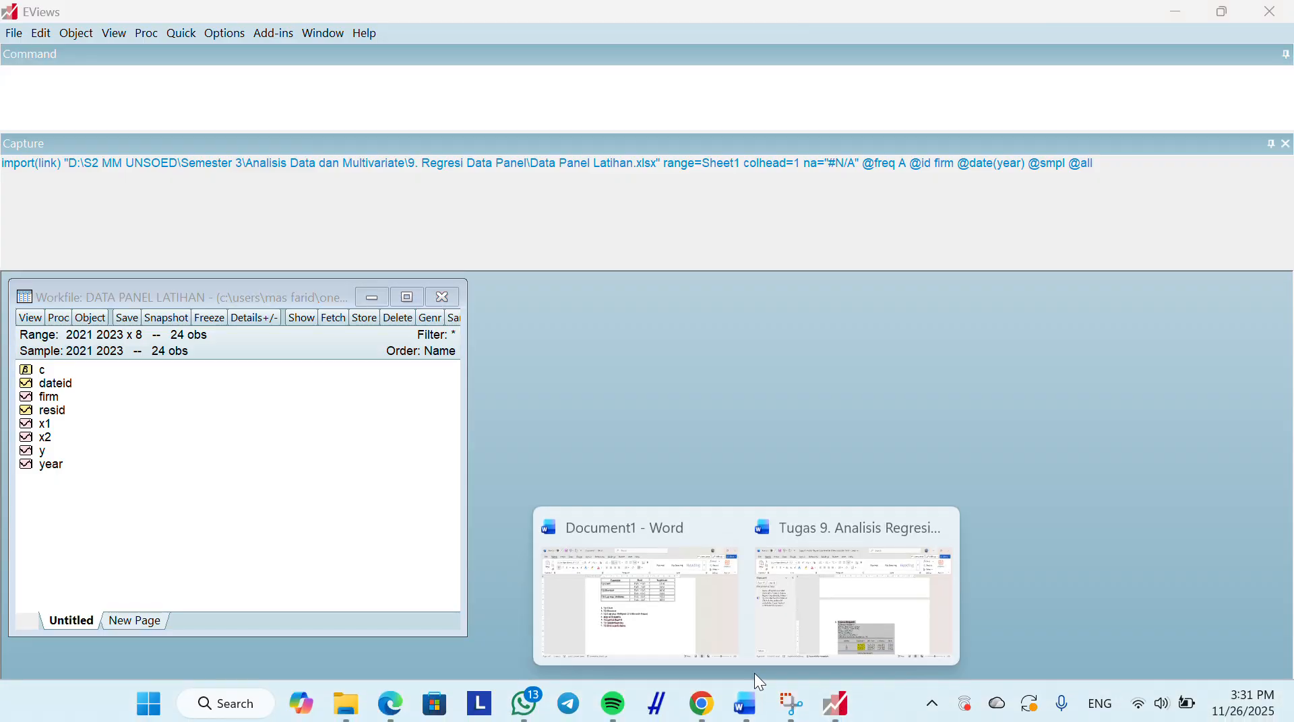
{"action": "left_click", "coordinate": [939, 527]}
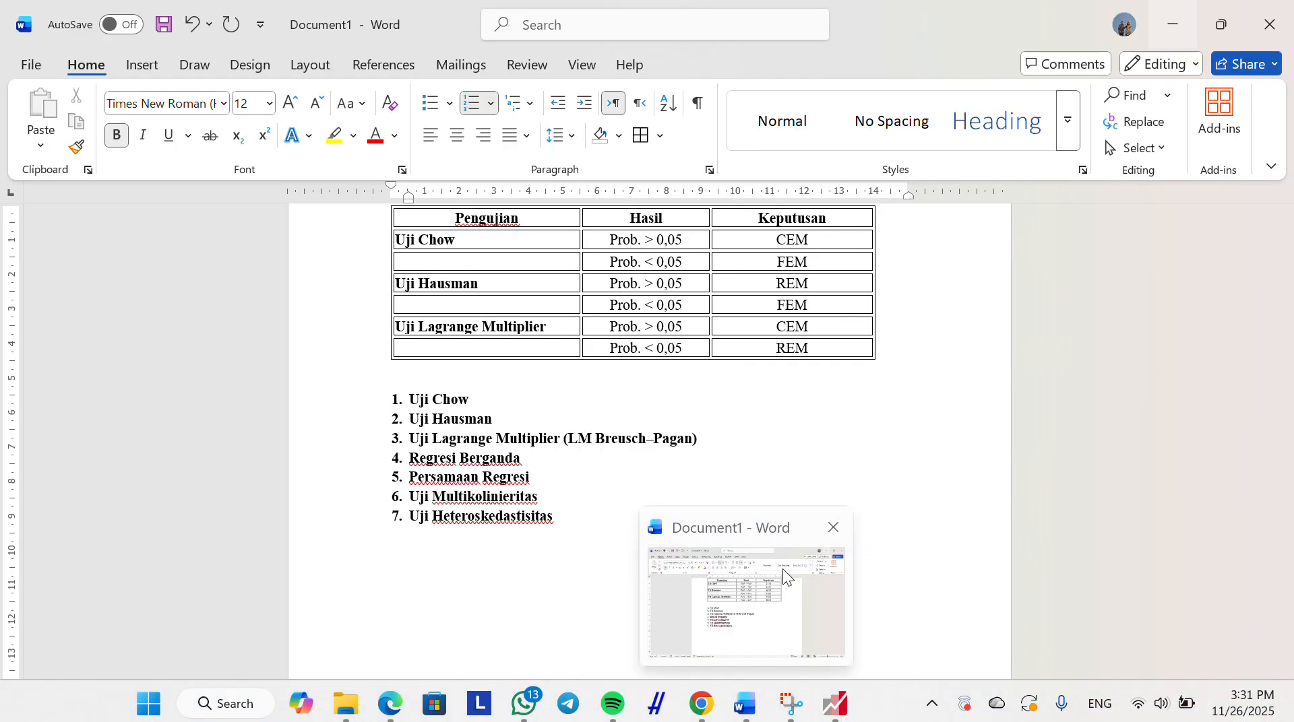
{"action": "left_click", "coordinate": [788, 578]}
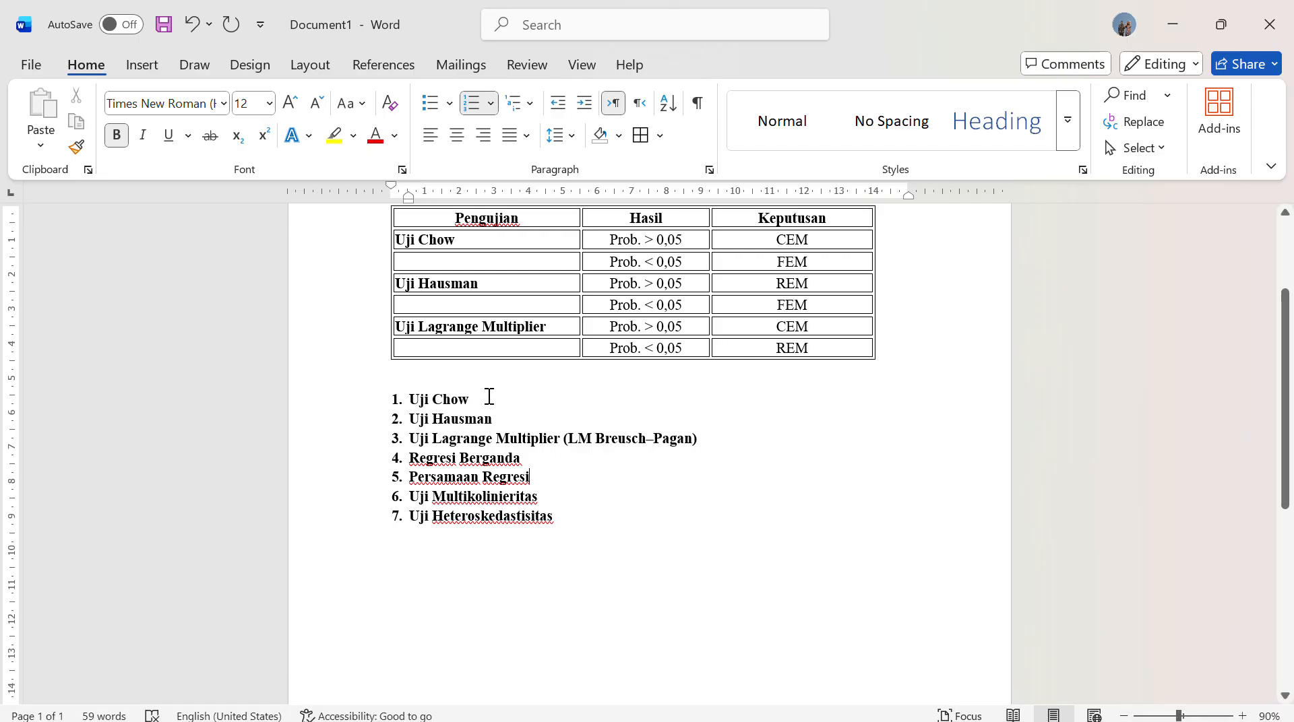
{"action": "left_click_drag", "start_coordinate": [488, 396], "coordinate": [398, 399]}
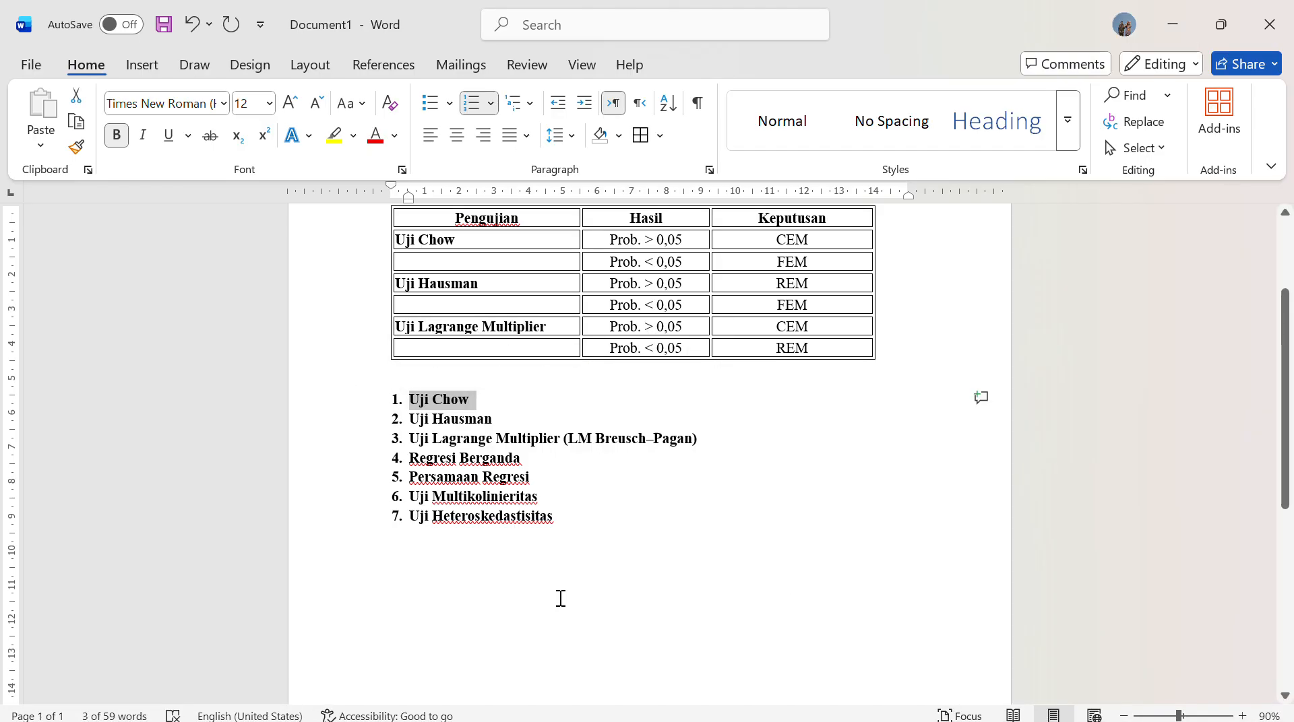
{"action": "left_click", "coordinate": [586, 545]}
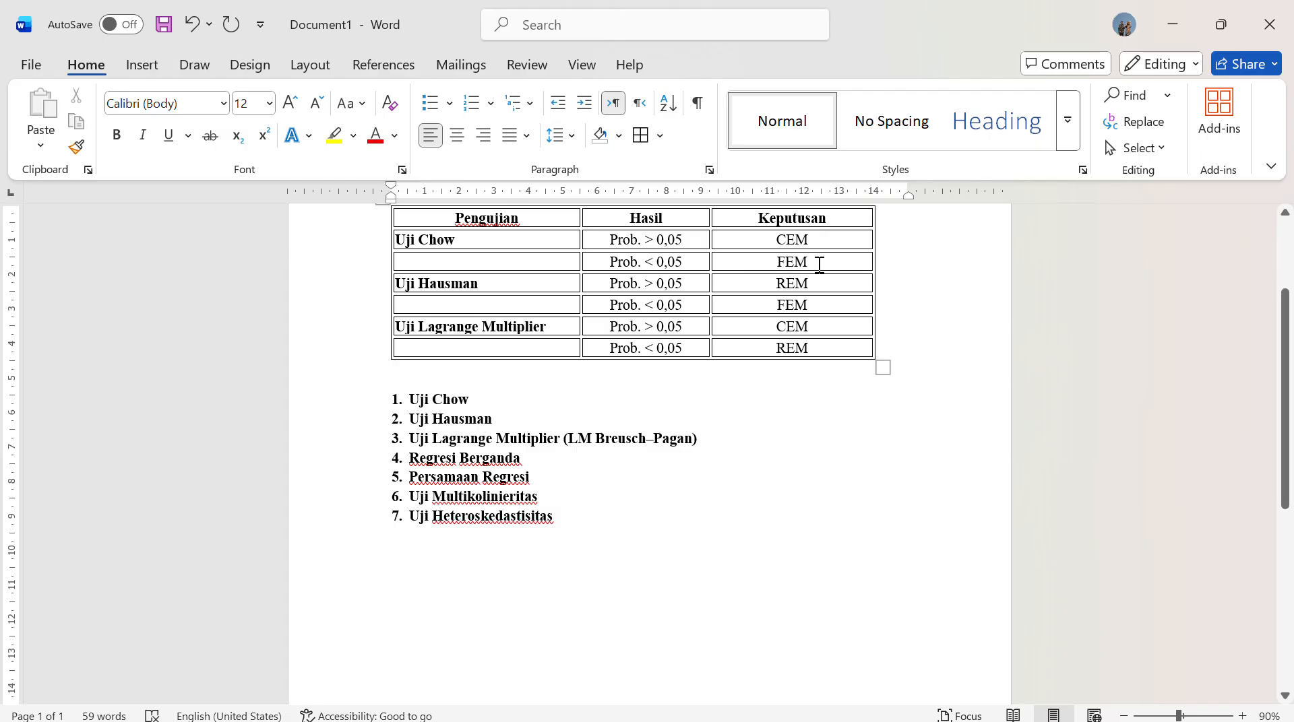
{"action": "left_click", "coordinate": [1173, 16]}
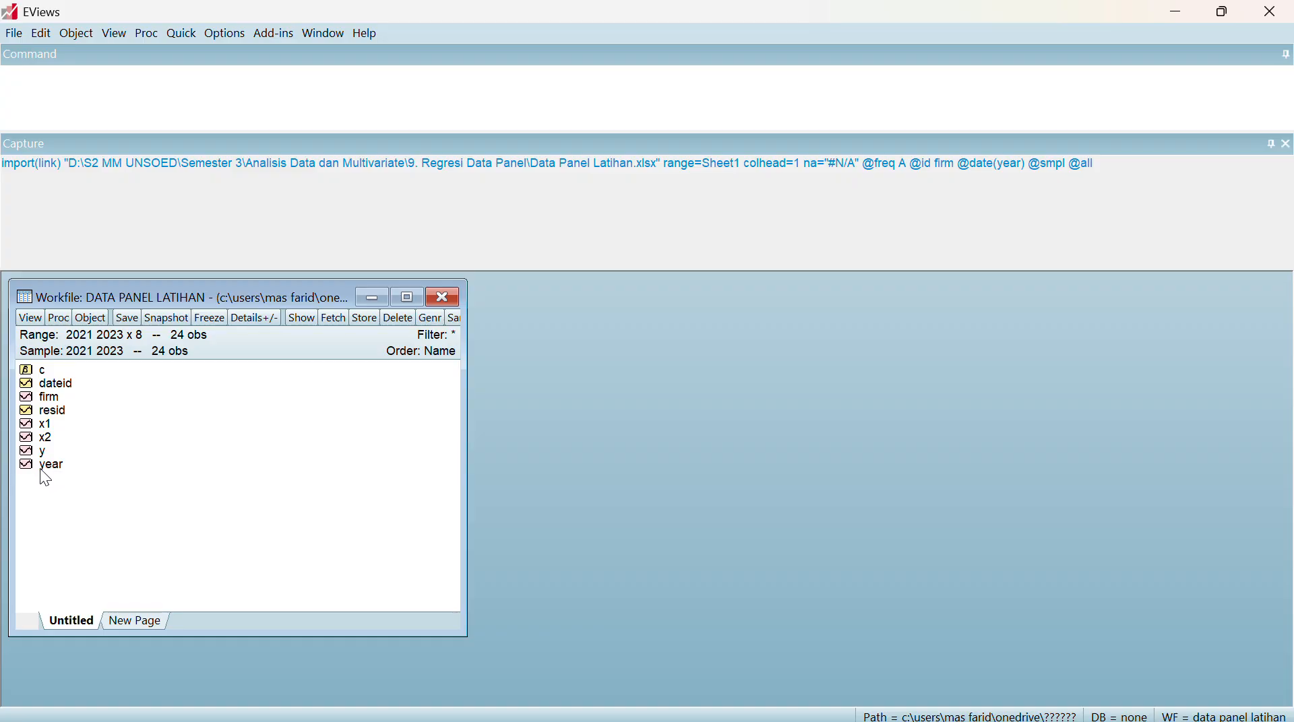
Open the series y, x2 and x1 together as an equation with the specification y c x2 x1
{"action": "left_click", "coordinate": [50, 435], "text": "ctrl"}
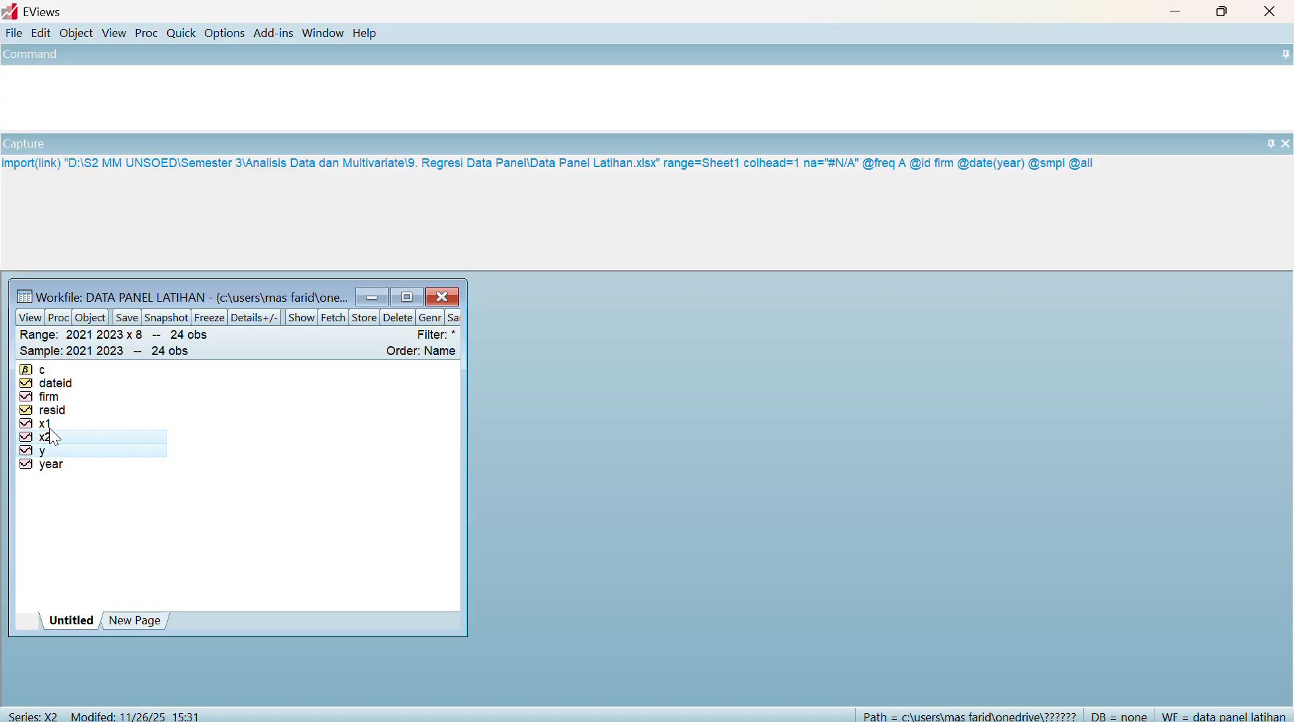
{"action": "left_click", "coordinate": [50, 428], "text": "ctrl"}
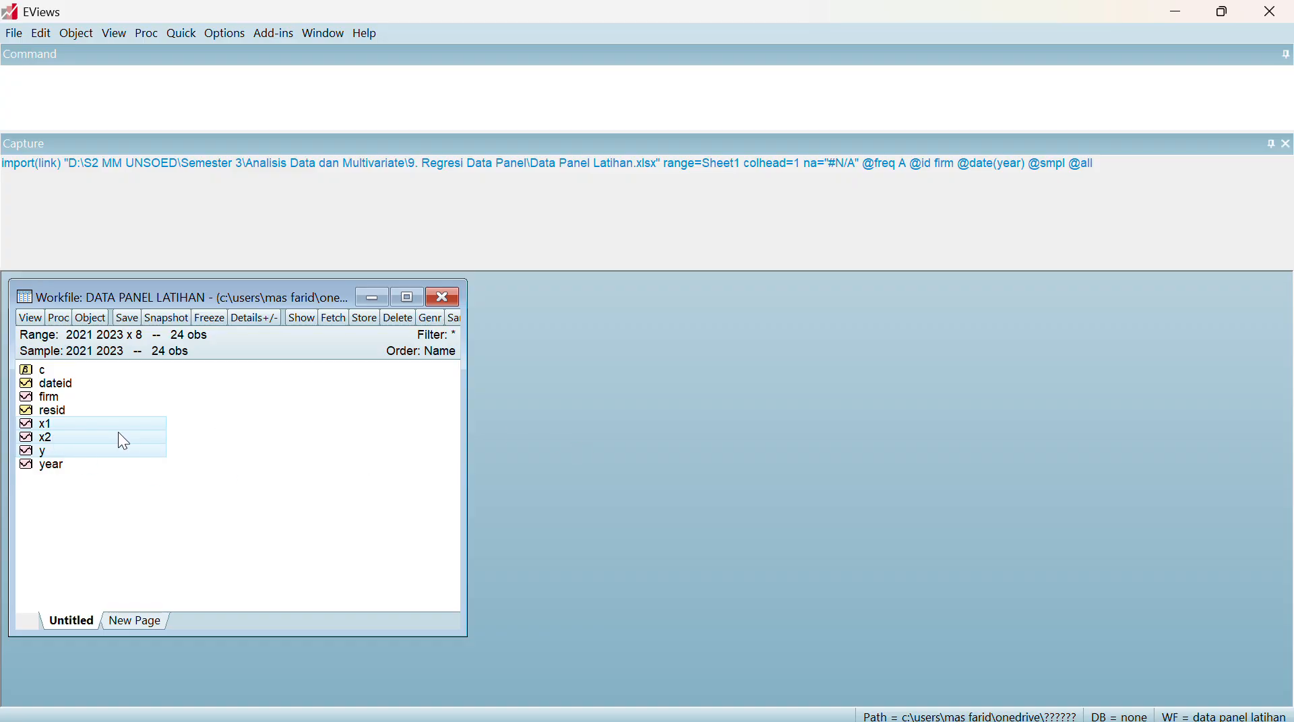
{"action": "right_click", "coordinate": [91, 435]}
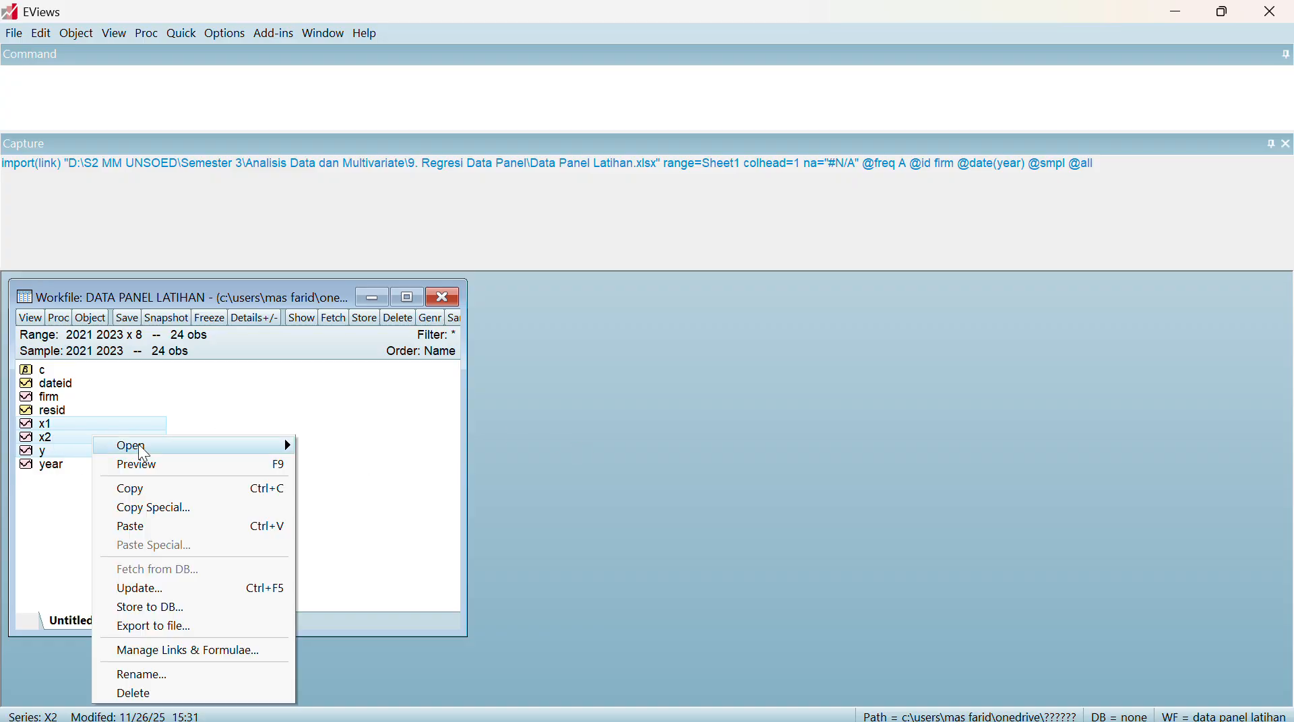
{"action": "mouse_move", "coordinate": [147, 447]}
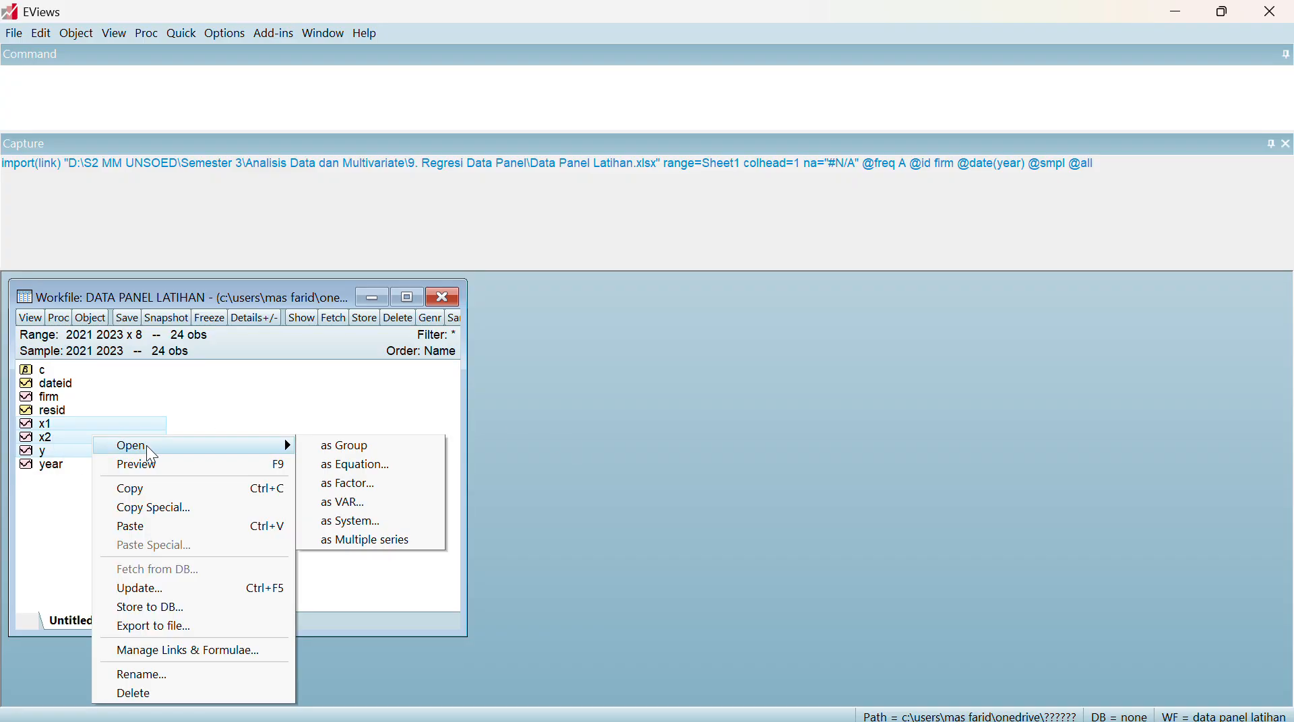
{"action": "left_click", "coordinate": [343, 468]}
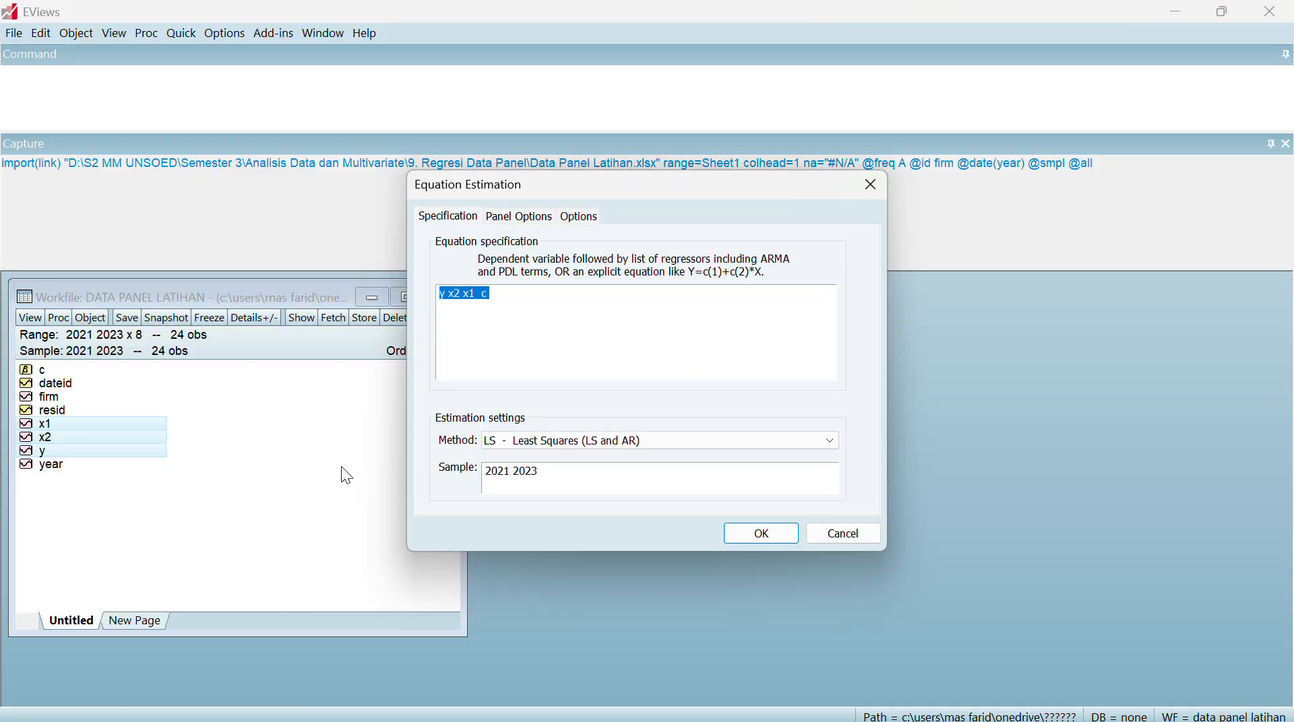
{"action": "left_click", "coordinate": [507, 300]}
{"action": "key", "text": "BackSpace"}
{"action": "type", "text": "d"}
Keep the cross-section effects at None and estimate the panel least squares equation
{"action": "left_click", "coordinate": [521, 215]}
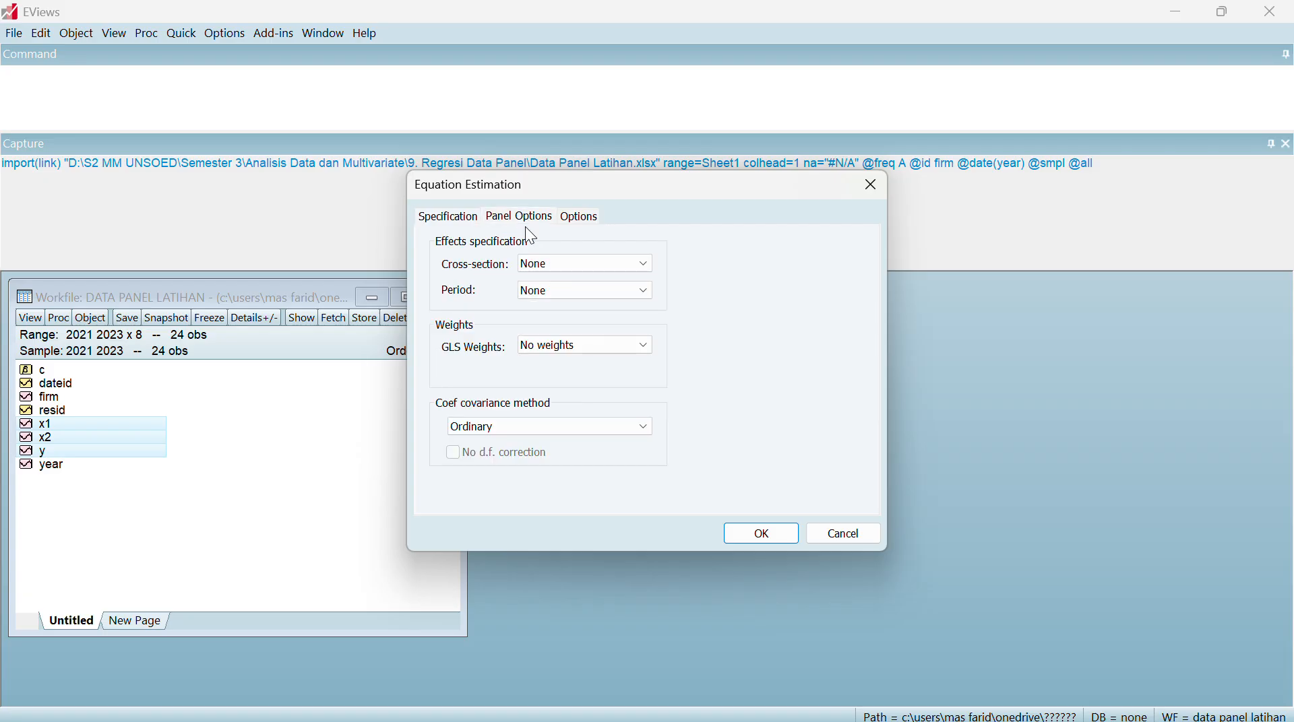
{"action": "left_click", "coordinate": [623, 272]}
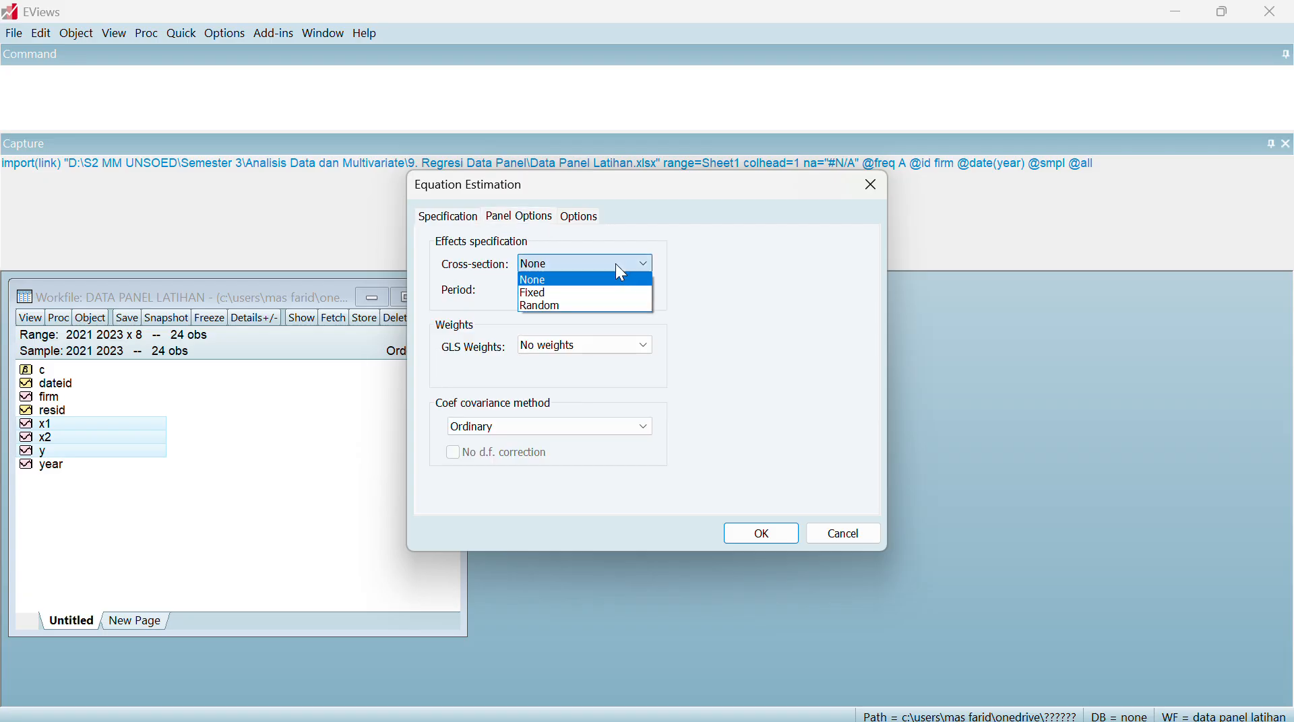
{"action": "left_click", "coordinate": [564, 280]}
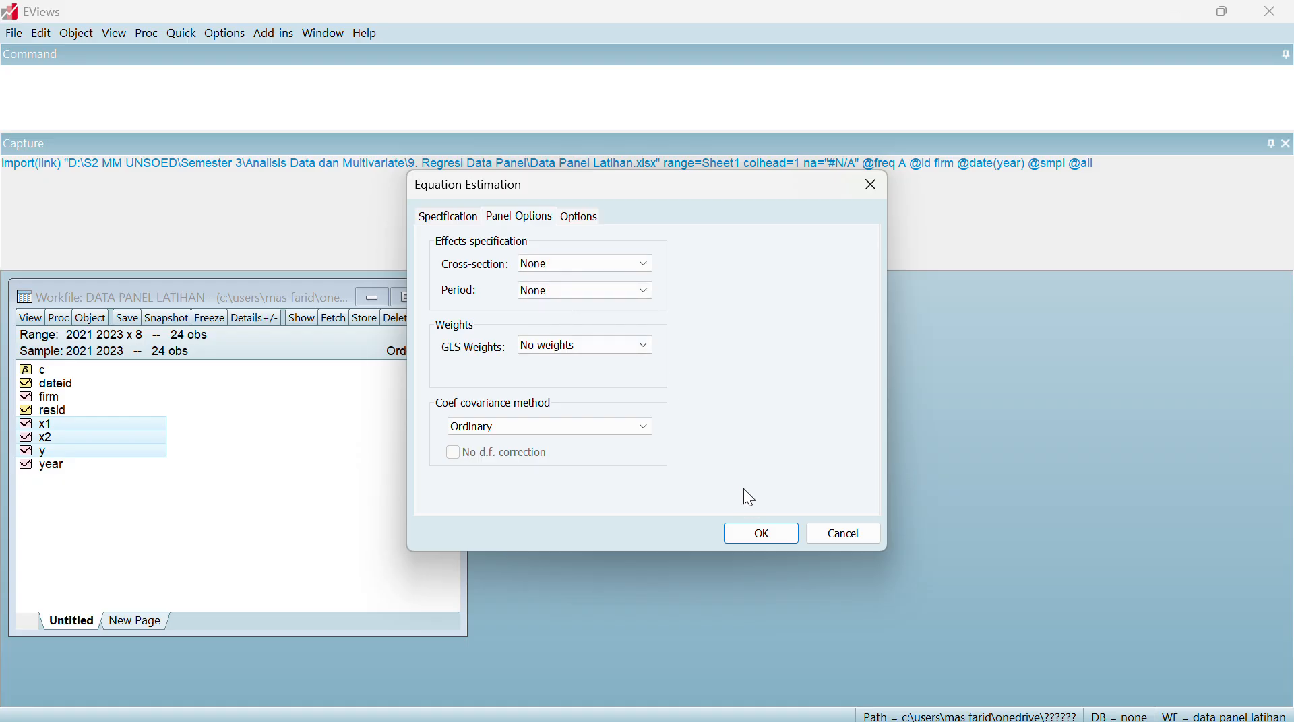
{"action": "left_click", "coordinate": [769, 532]}
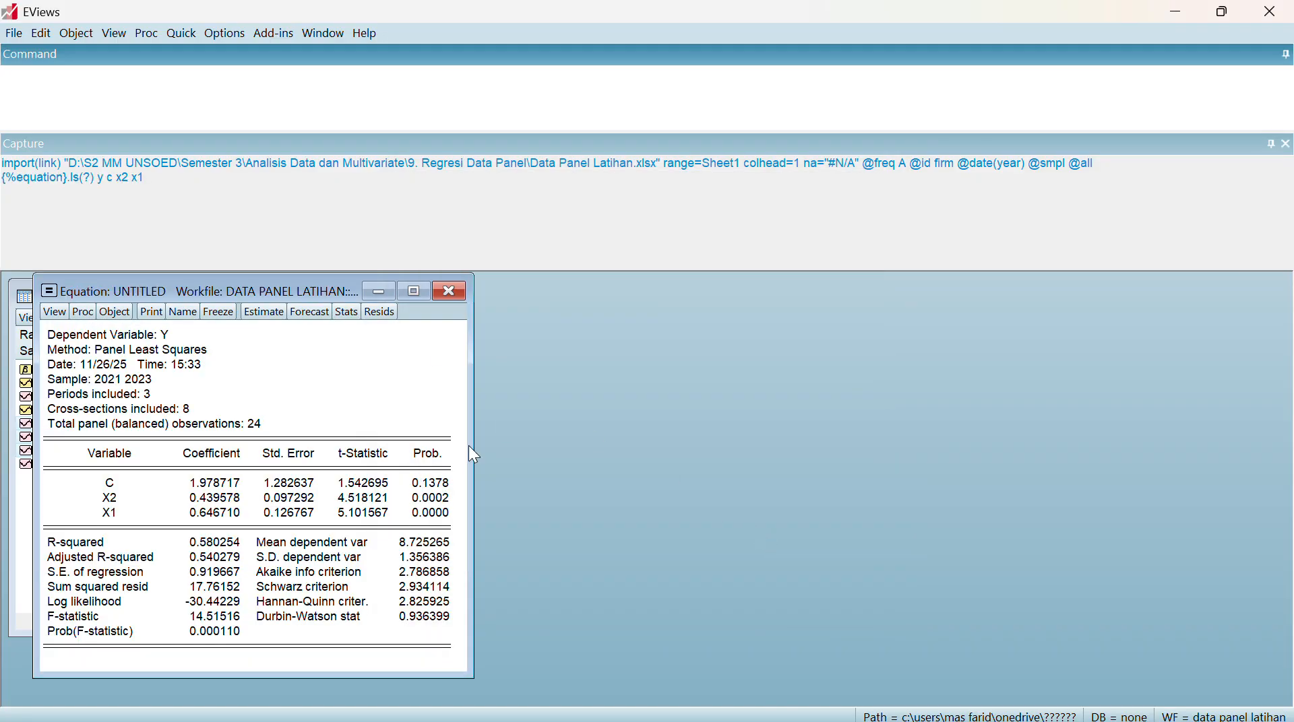
Place the equation output window beside the workfile window so both can be seen
{"action": "double_click", "coordinate": [237, 290]}
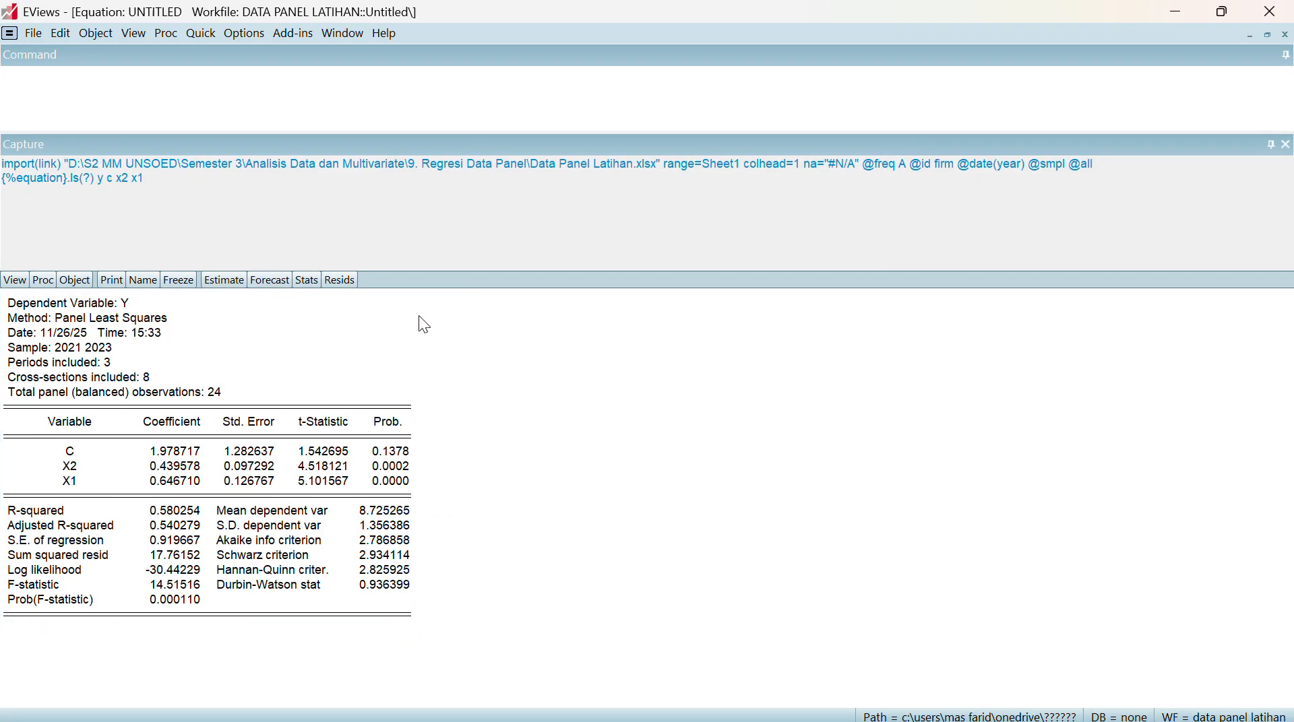
{"action": "left_click", "coordinate": [1250, 36]}
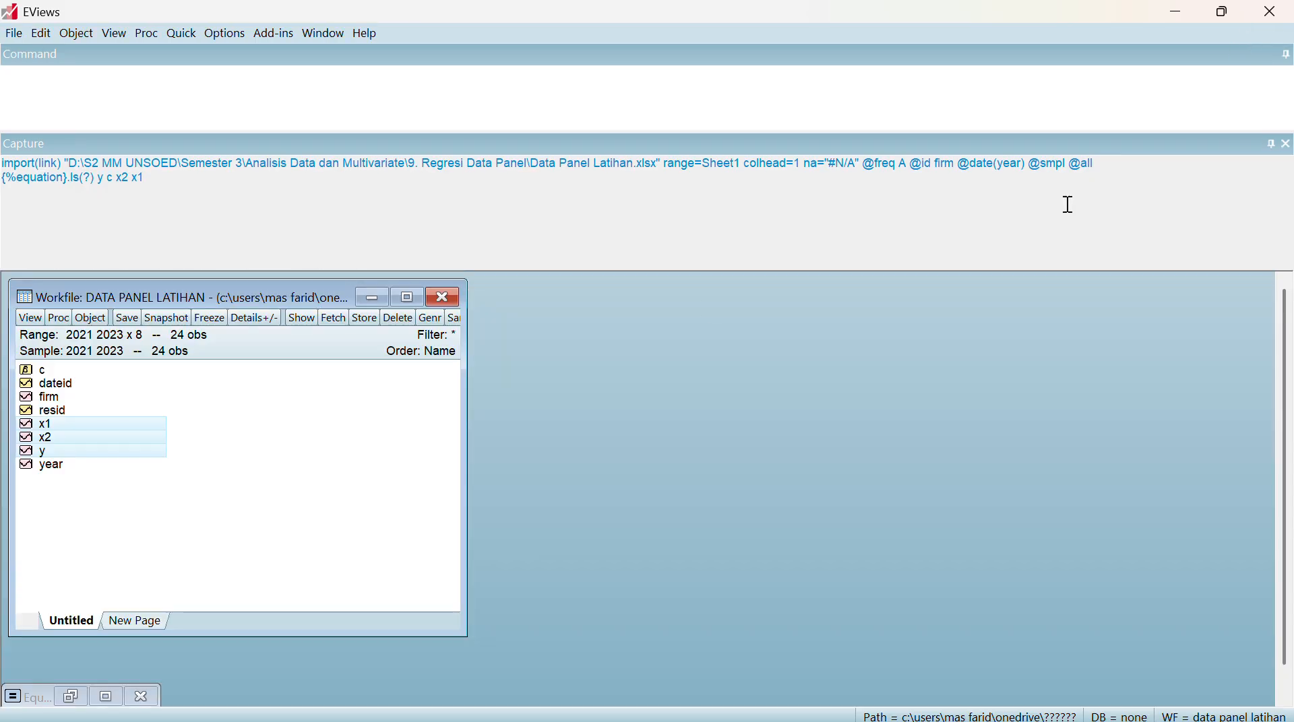
{"action": "left_click", "coordinate": [74, 699]}
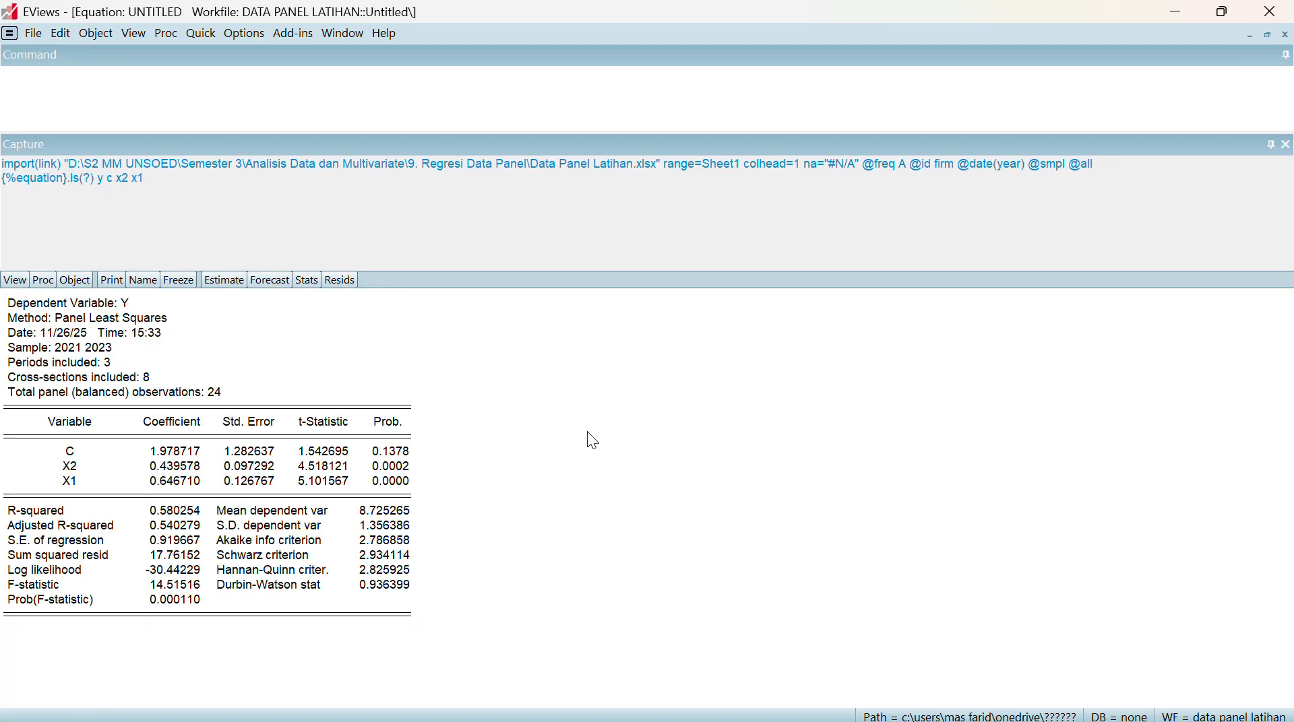
{"action": "left_click", "coordinate": [1268, 36]}
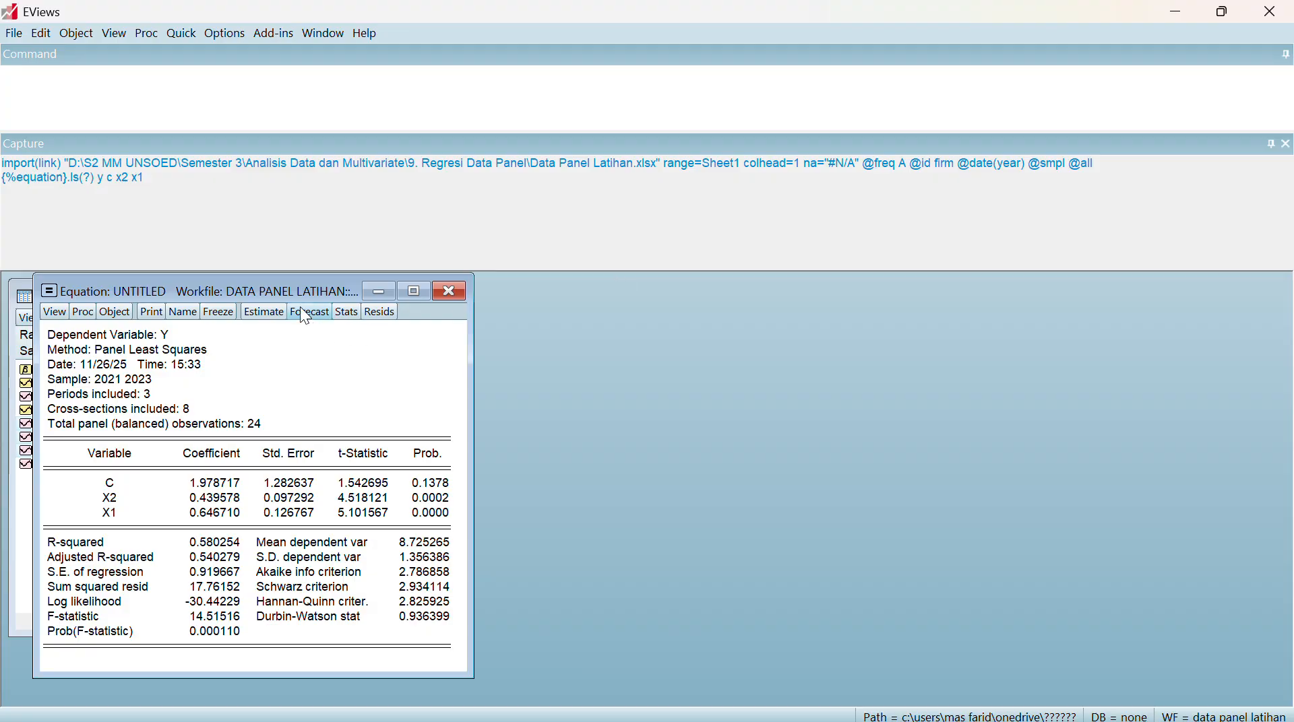
{"action": "left_click_drag", "start_coordinate": [272, 294], "coordinate": [725, 288]}
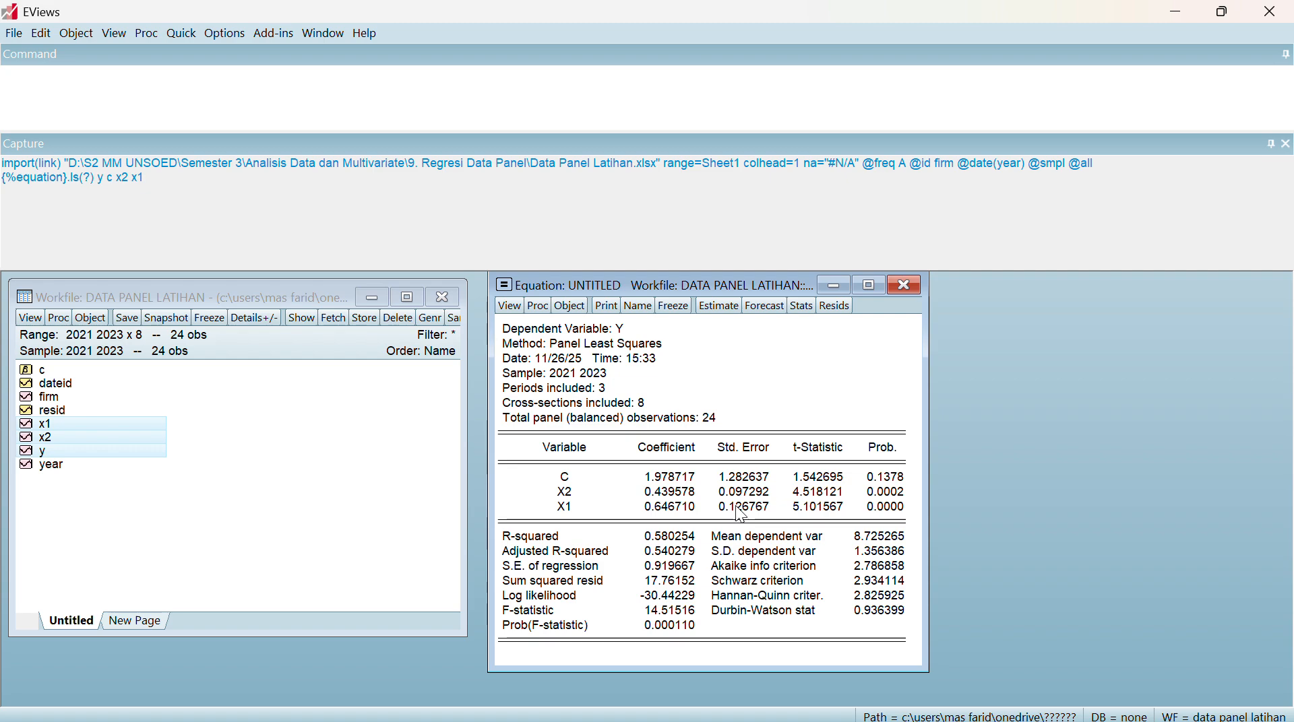
Freeze the equation output as a table and title it CEM
{"action": "left_click", "coordinate": [673, 310]}
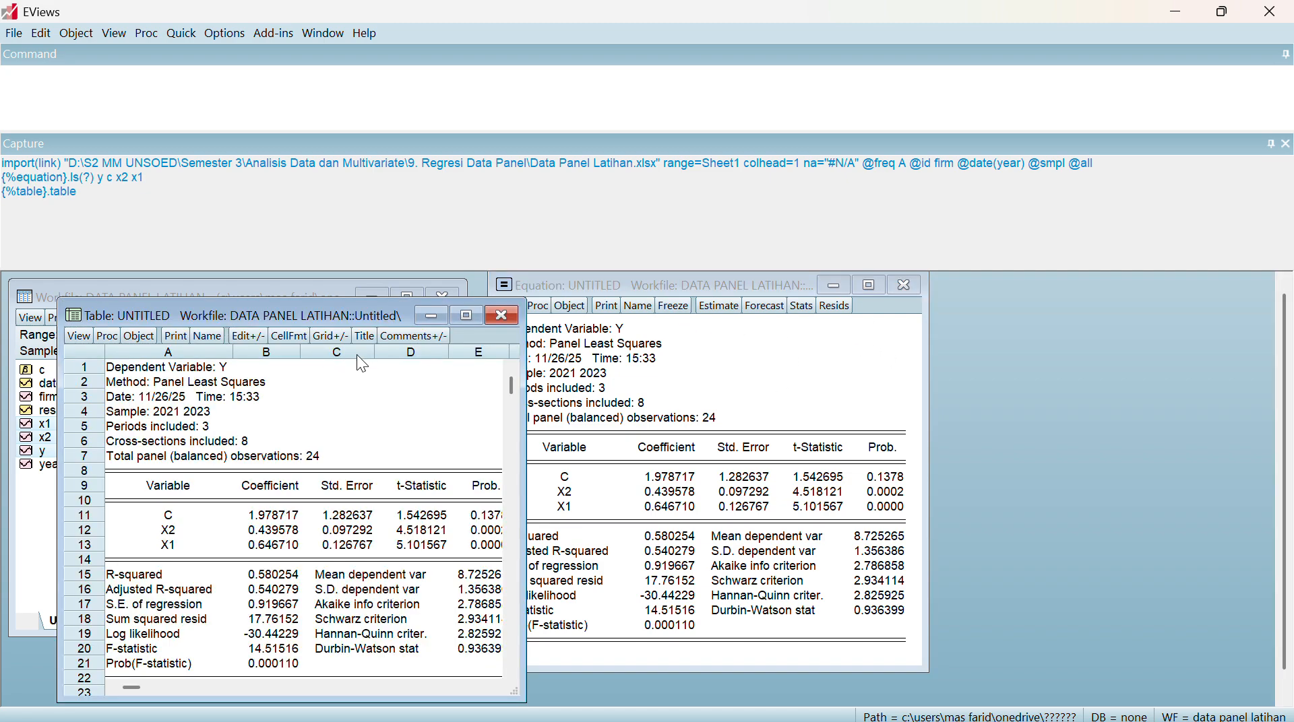
{"action": "left_click", "coordinate": [364, 335]}
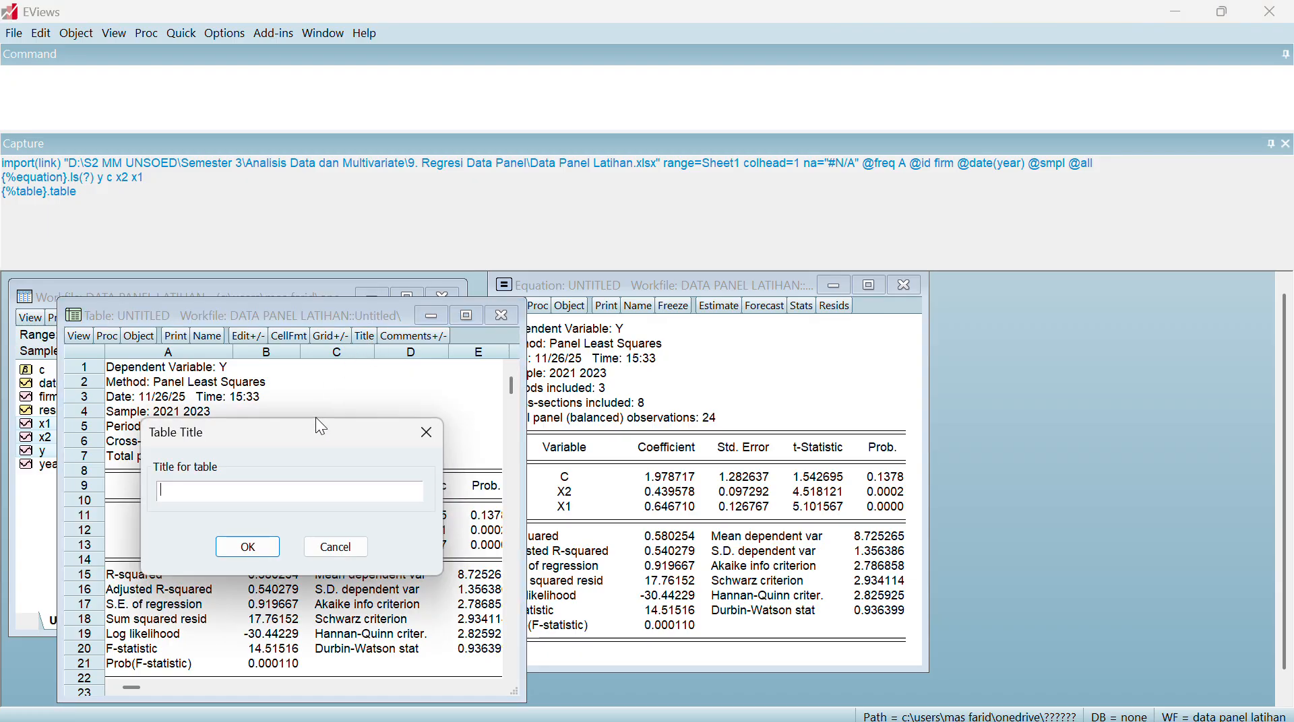
{"action": "type", "text": "CEM"}
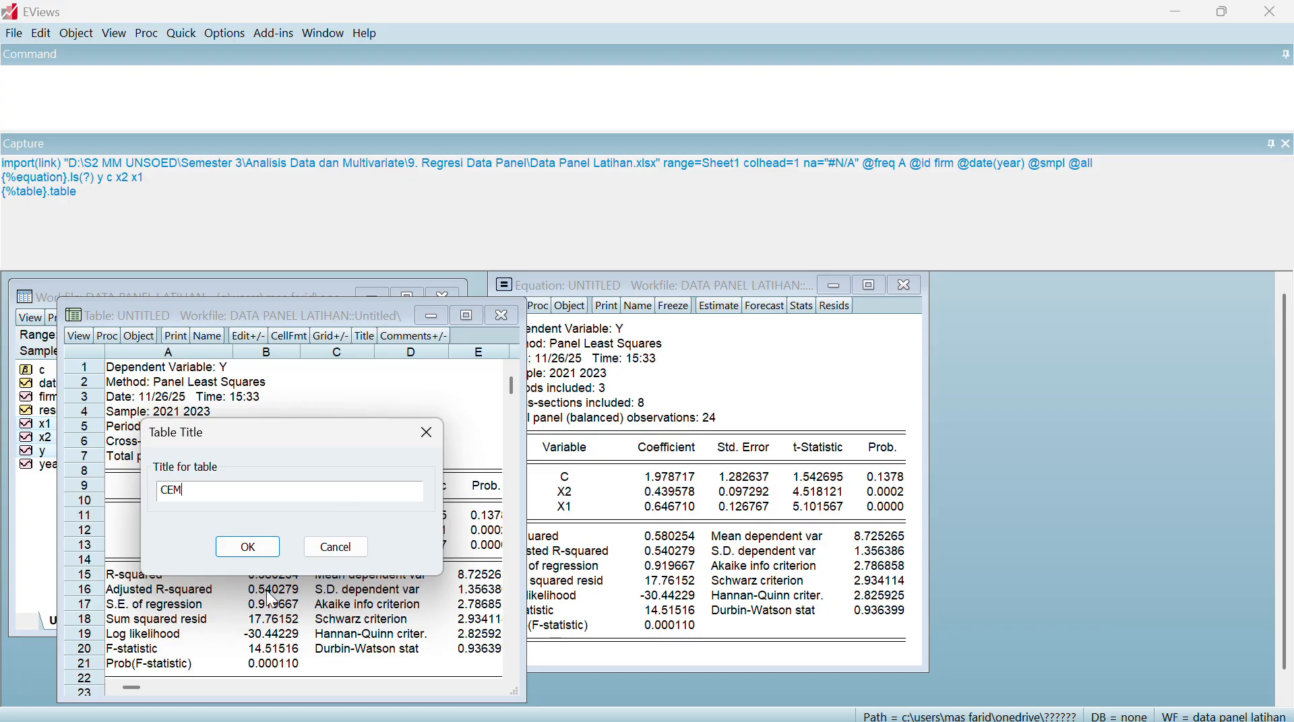
{"action": "left_click", "coordinate": [229, 548]}
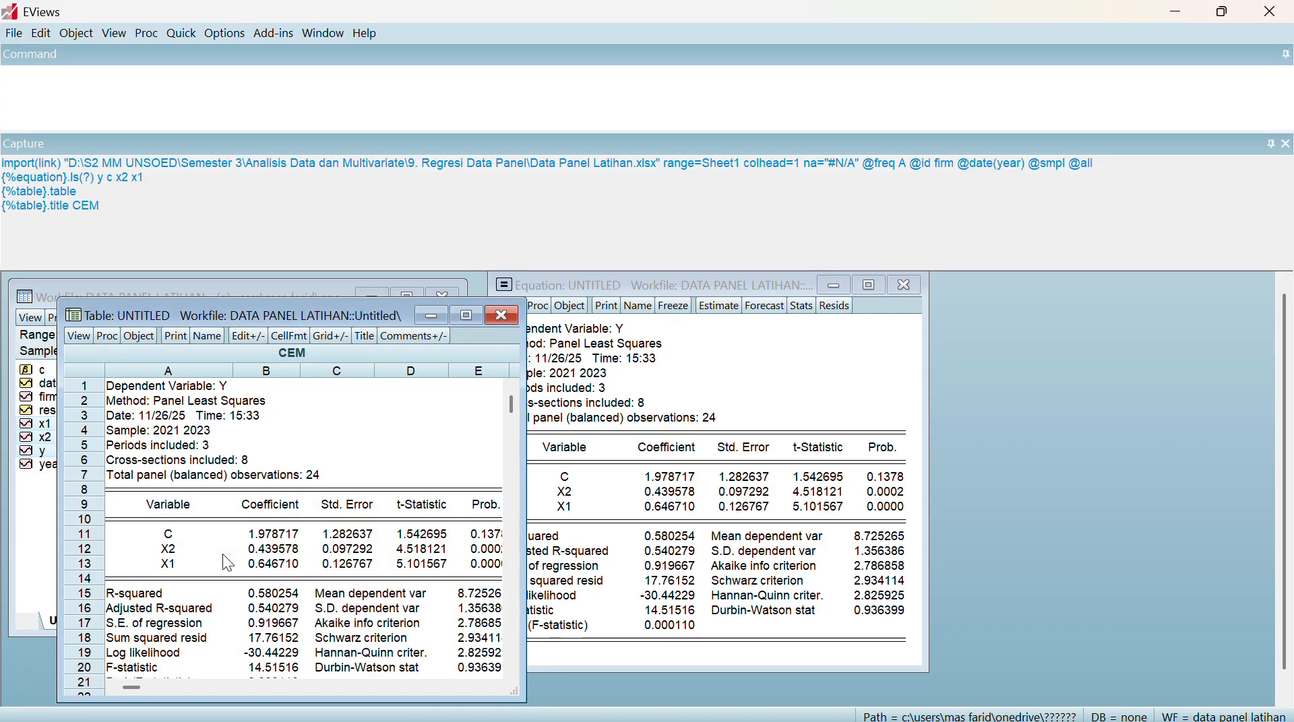
Minimize the CEM table and delete the untitled equation
{"action": "left_click", "coordinate": [429, 316]}
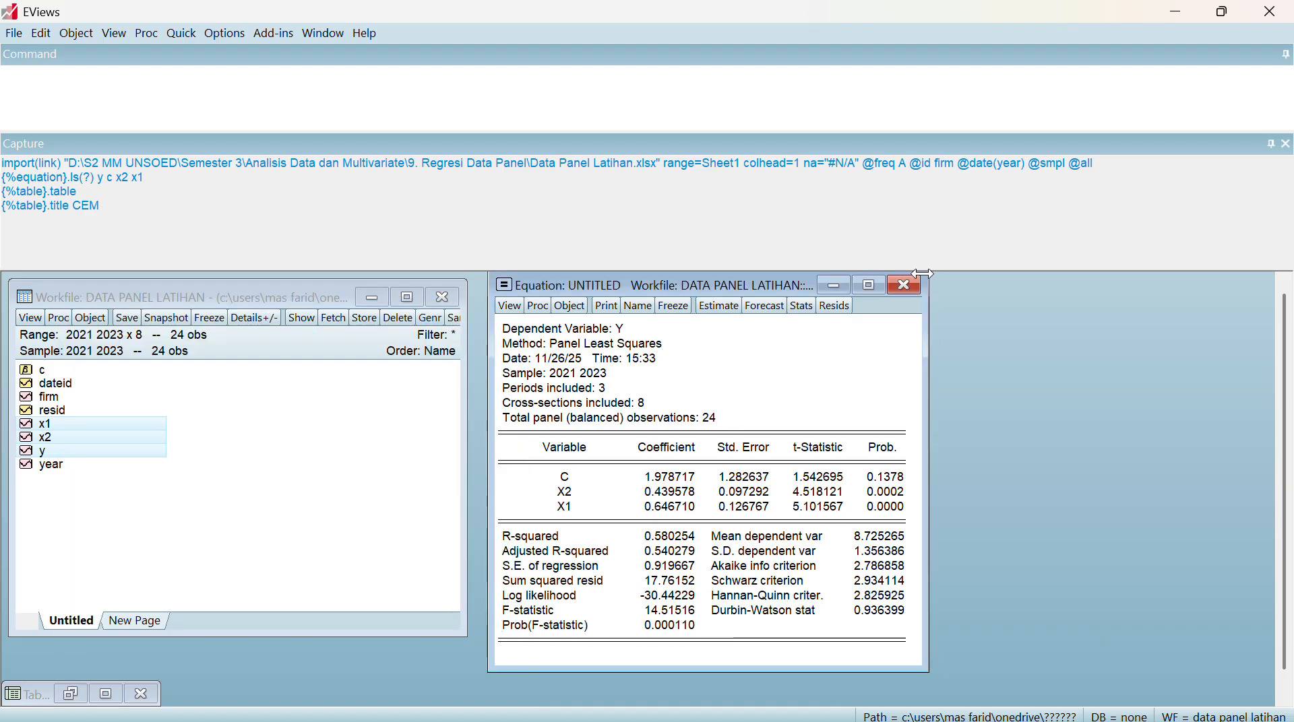
{"action": "left_click", "coordinate": [905, 286]}
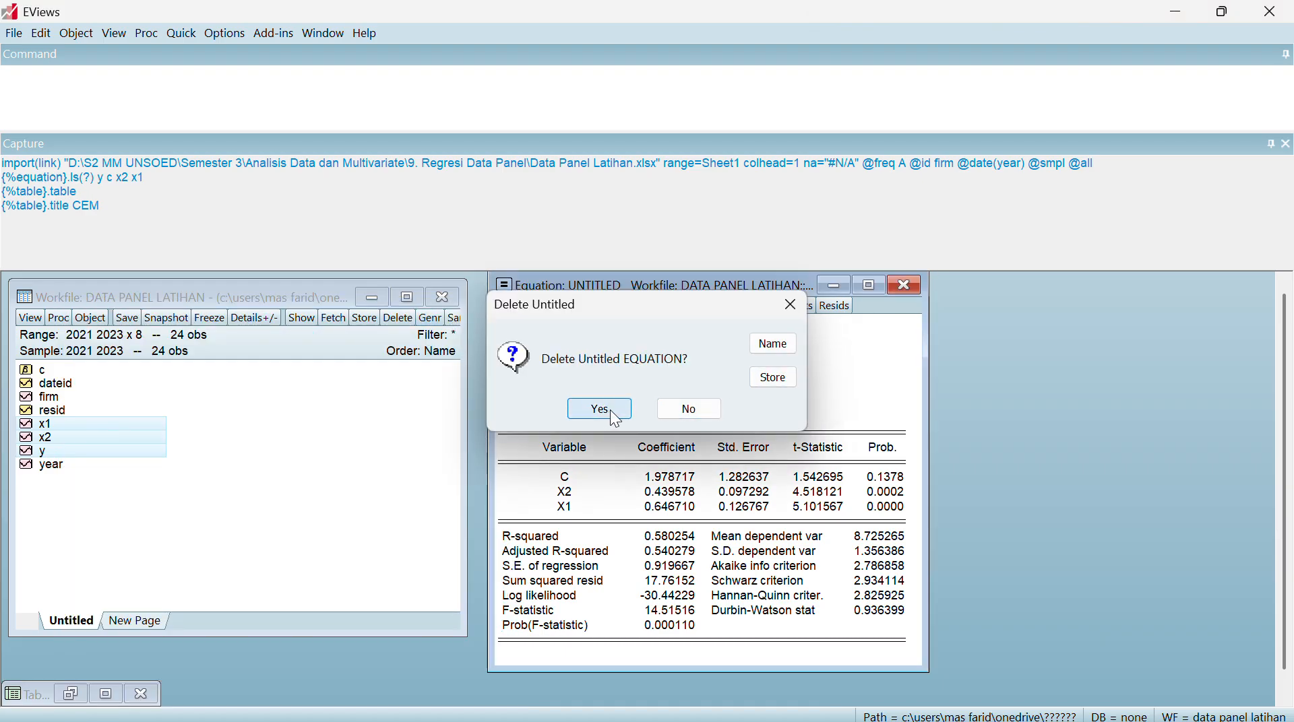
{"action": "left_click", "coordinate": [581, 408]}
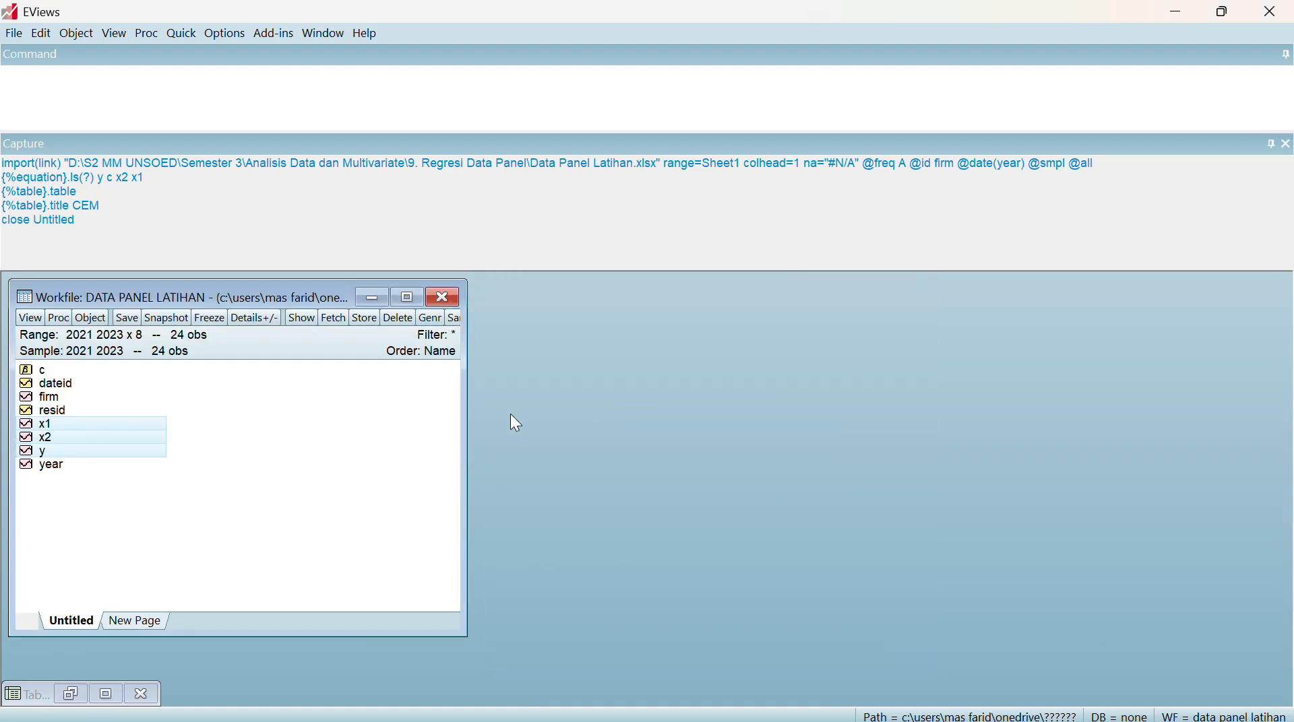
Open the selected x1, x2 and y series as a new equation with the specification y c x2 x1
{"action": "right_click", "coordinate": [98, 439]}
{"action": "mouse_move", "coordinate": [202, 456]}
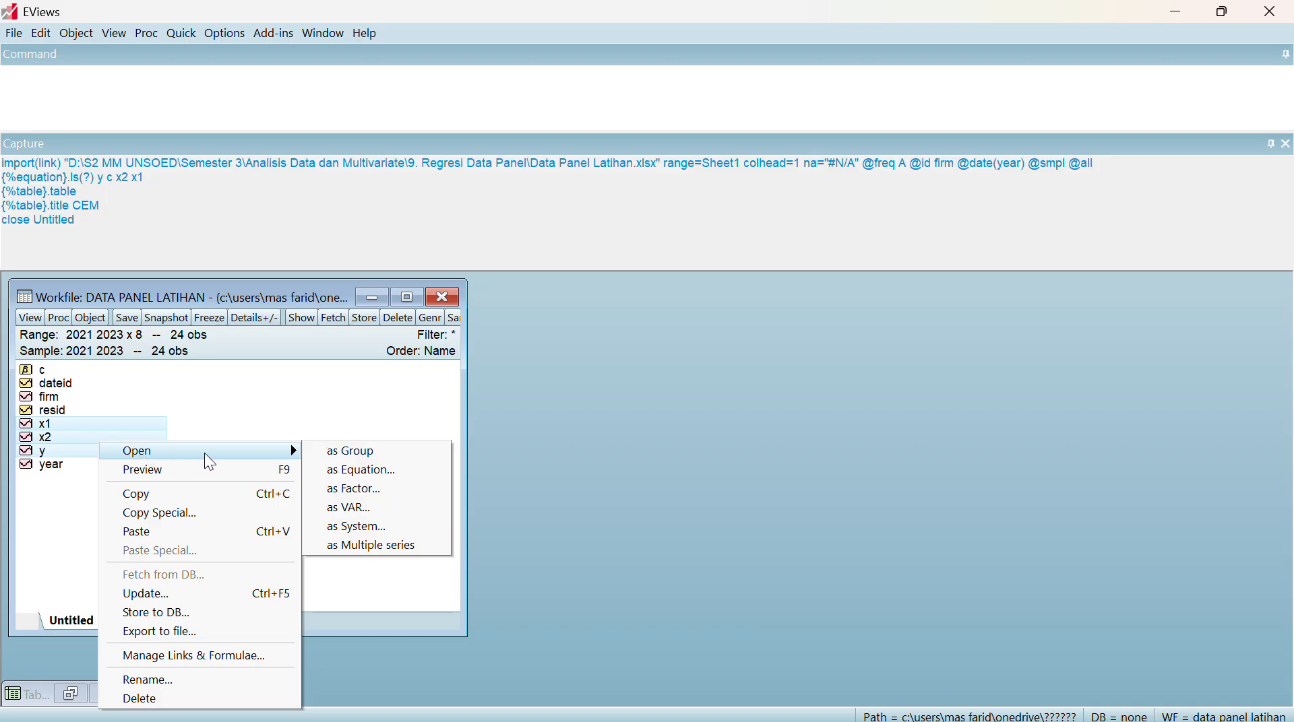
{"action": "left_click", "coordinate": [330, 467]}
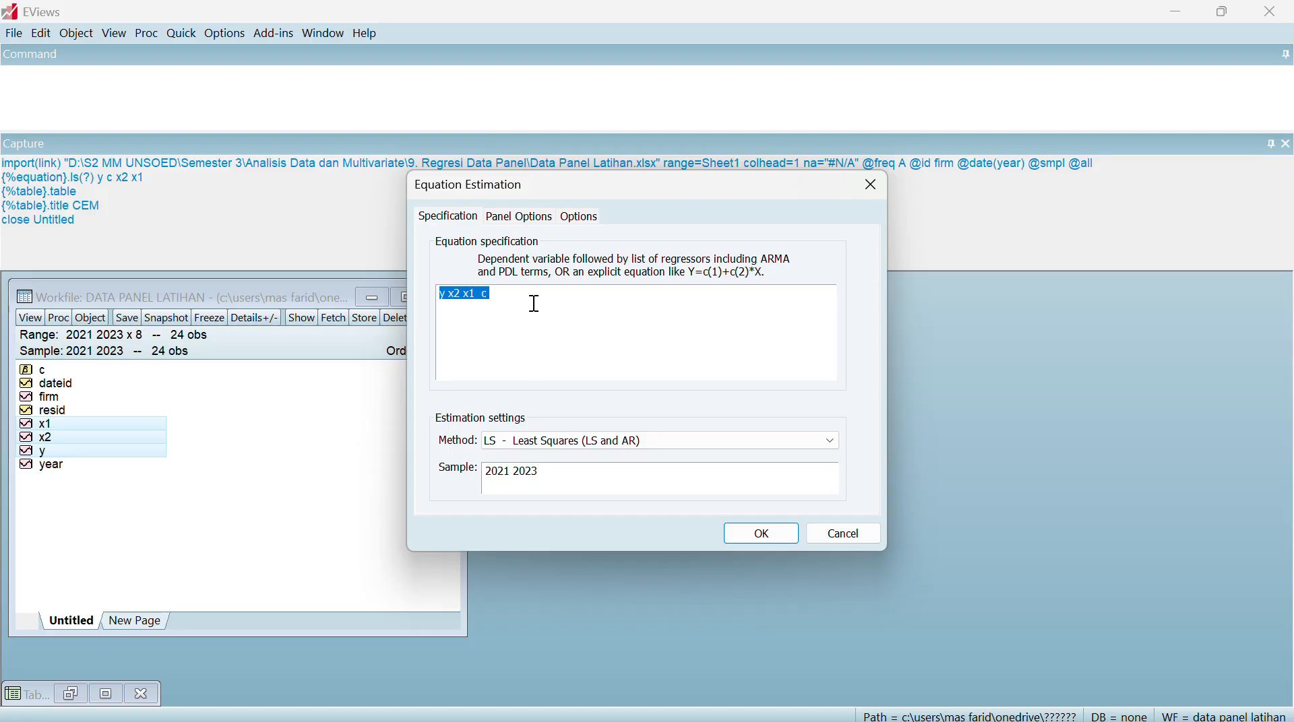
{"action": "left_click", "coordinate": [500, 294]}
{"action": "type", "text": "c"}
Set the cross-section effects to Fixed and estimate the equation
{"action": "left_click", "coordinate": [504, 218]}
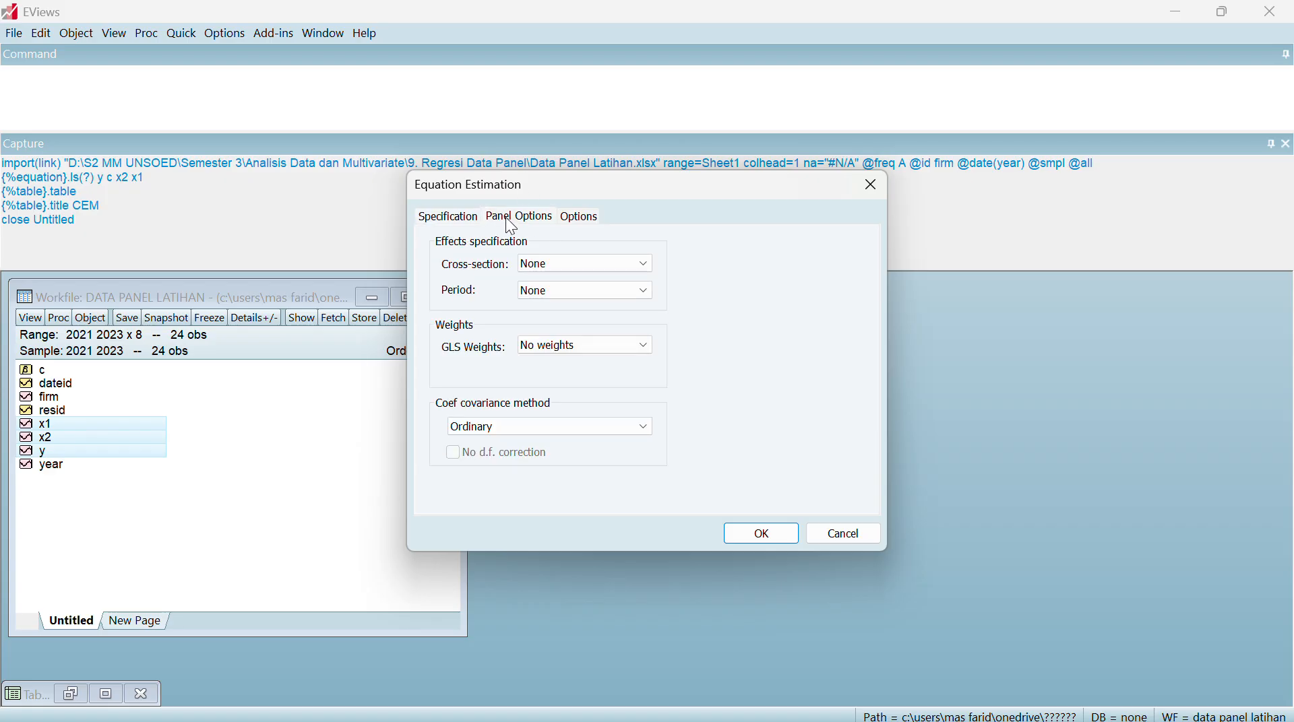
{"action": "left_click", "coordinate": [647, 267]}
{"action": "left_click", "coordinate": [595, 291]}
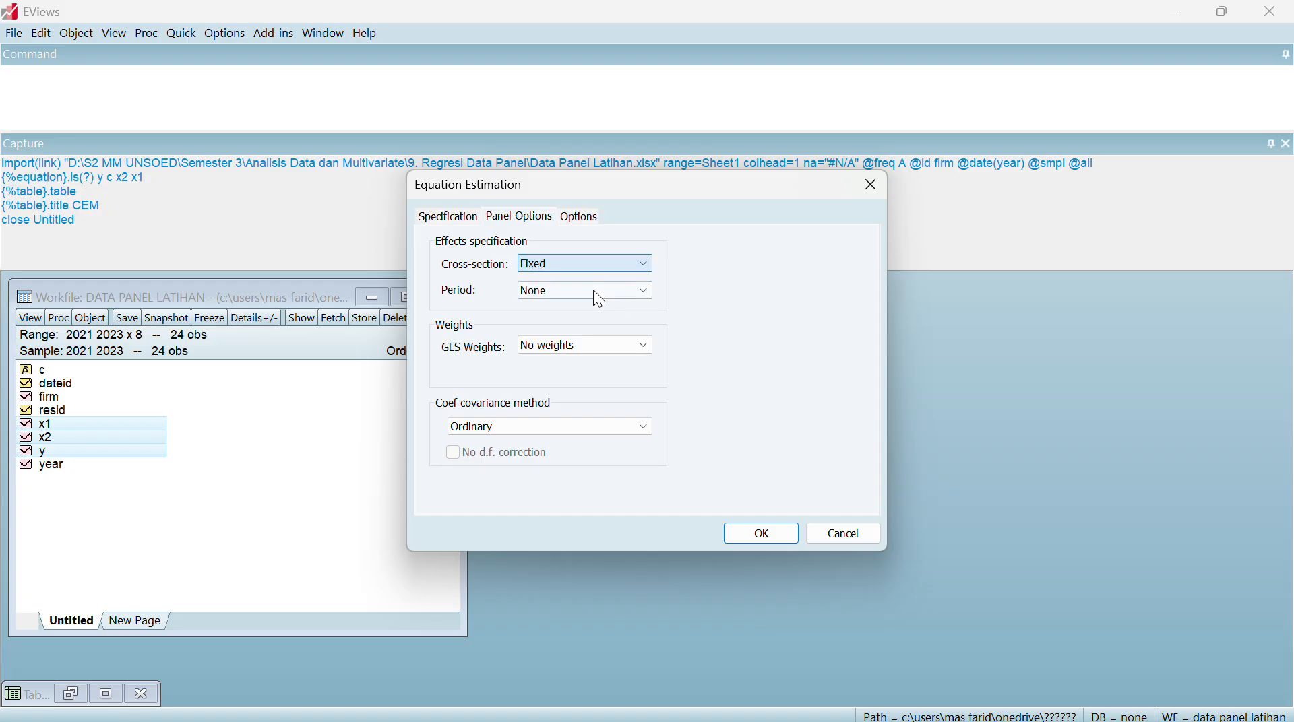
{"action": "left_click", "coordinate": [766, 533]}
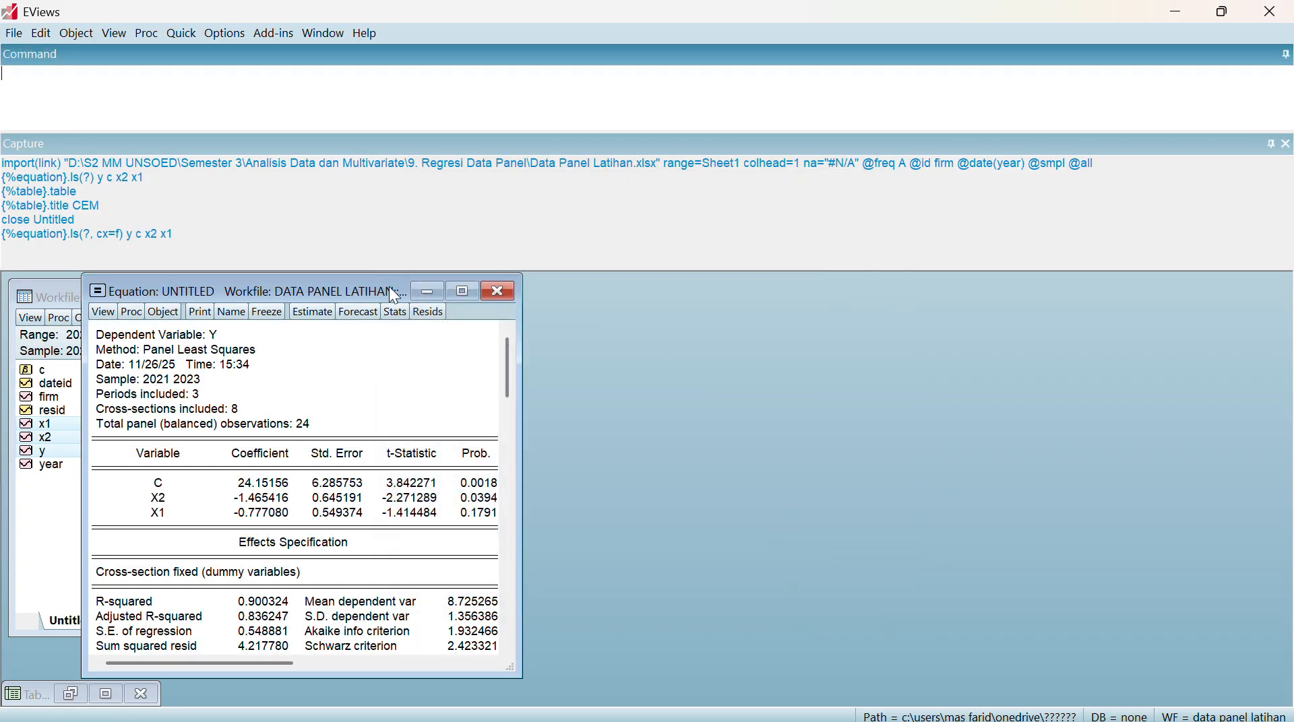
Move the fixed-effects equation beside the workfile, and freeze its output as a table titled FEM
{"action": "left_click_drag", "start_coordinate": [267, 287], "coordinate": [699, 298]}
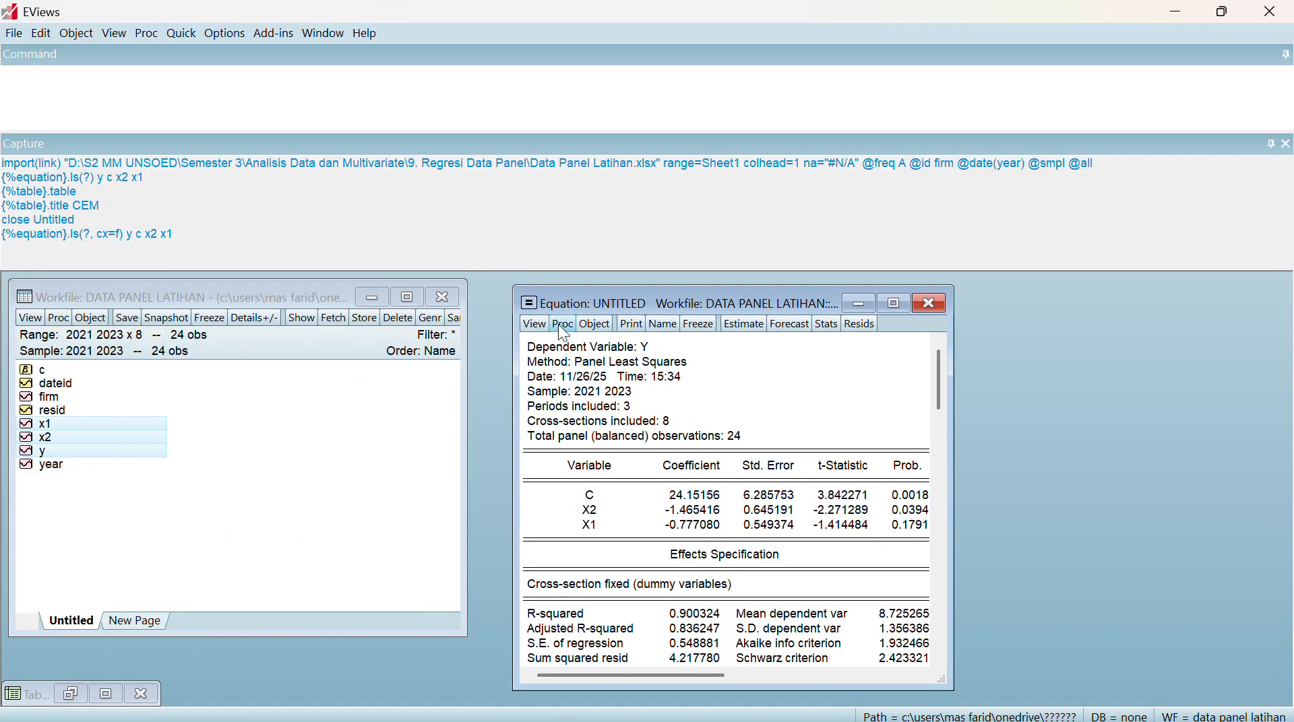
{"action": "left_click", "coordinate": [694, 327]}
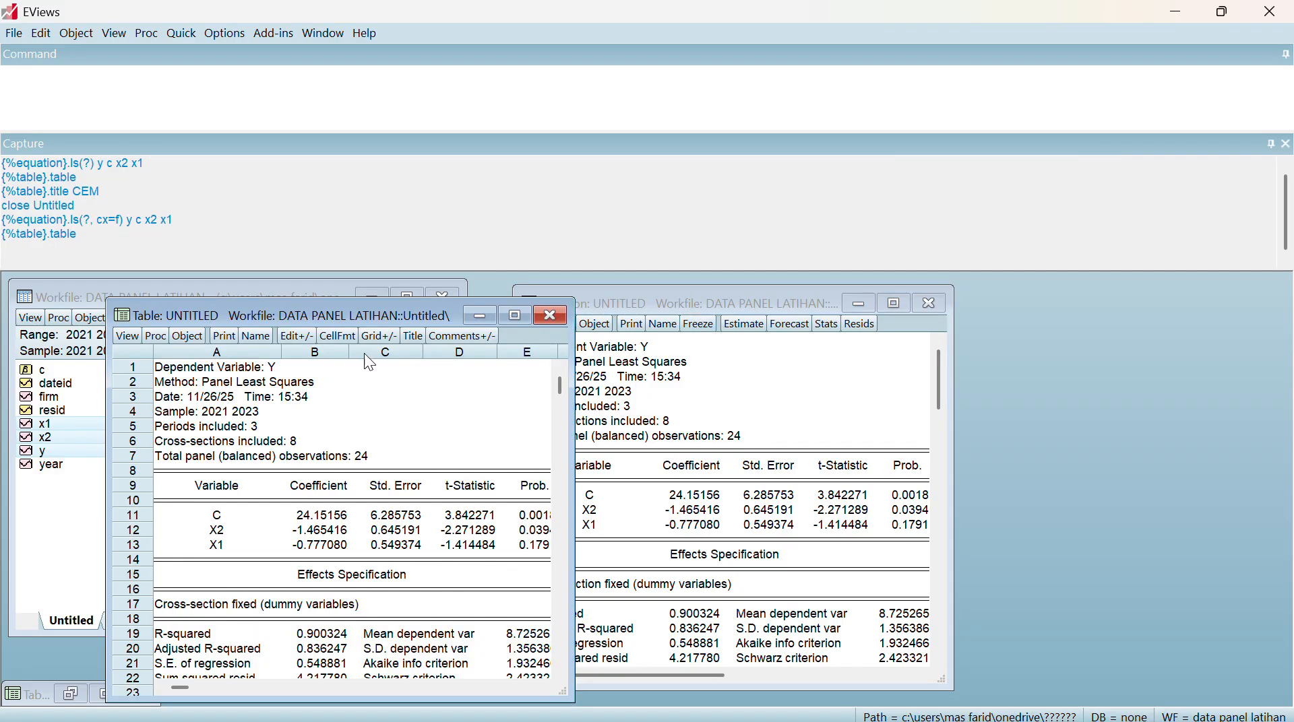
{"action": "left_click", "coordinate": [413, 336]}
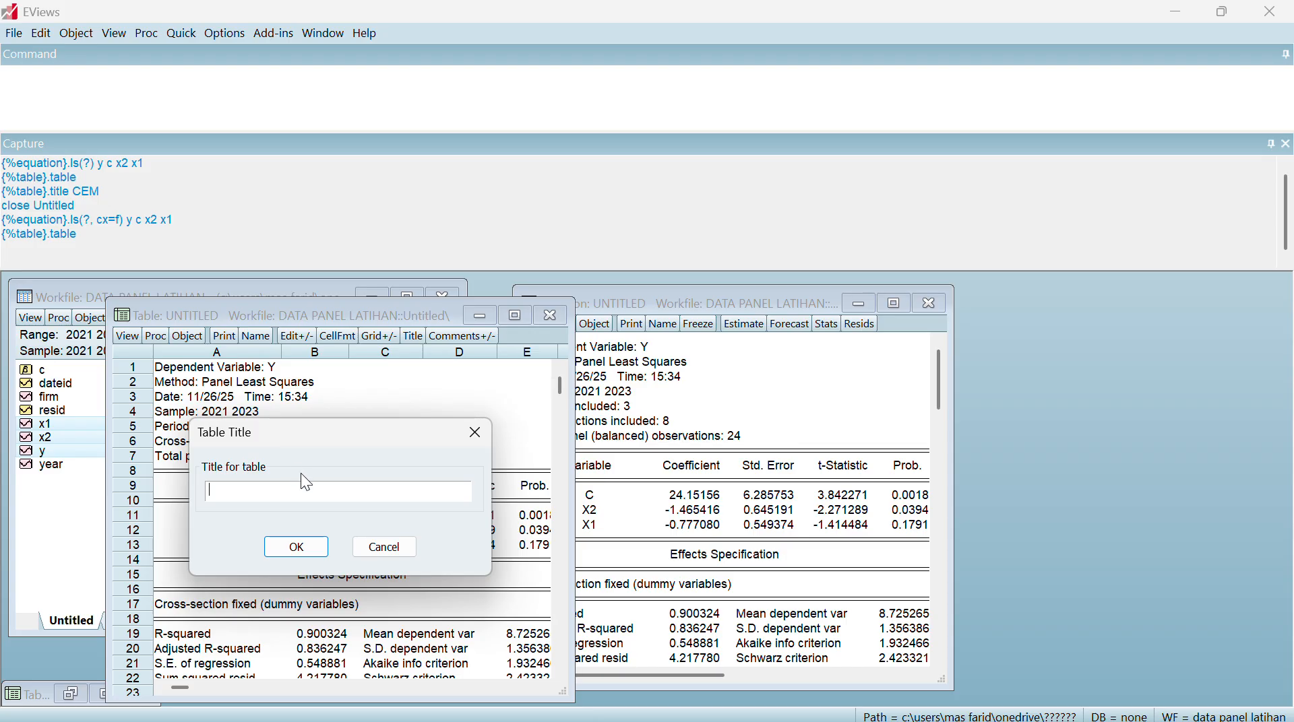
{"action": "type", "text": "FEM"}
{"action": "key", "text": "Return"}
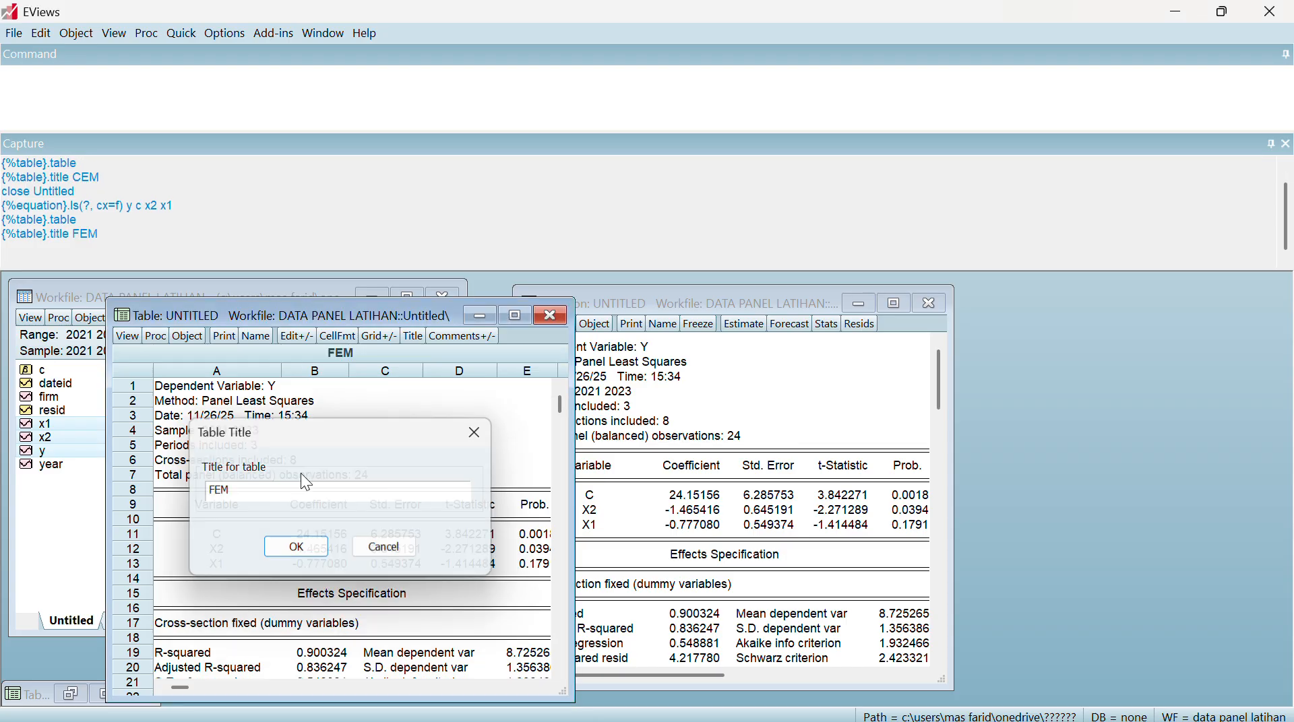
Minimize the FEM table and run the Redundant Fixed Effects - Likelihood Ratio test on the fixed-effects equation
{"action": "left_click", "coordinate": [477, 314]}
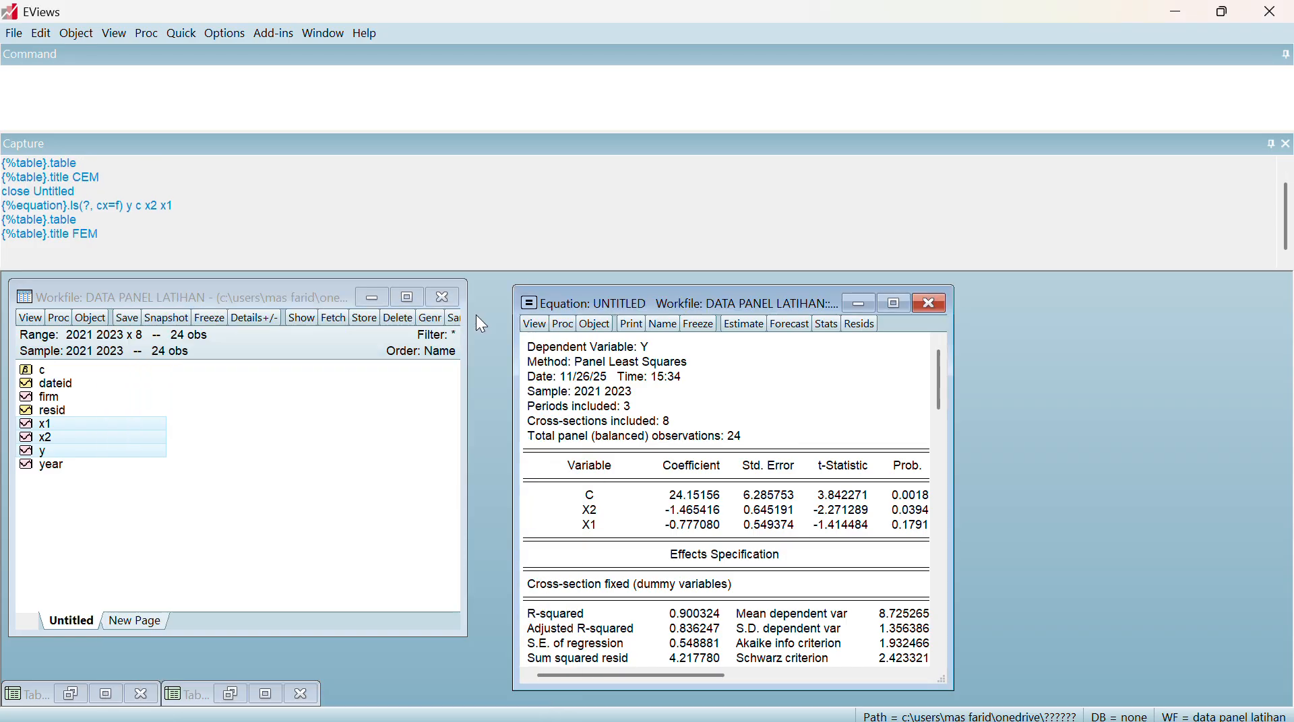
{"action": "left_click", "coordinate": [532, 326]}
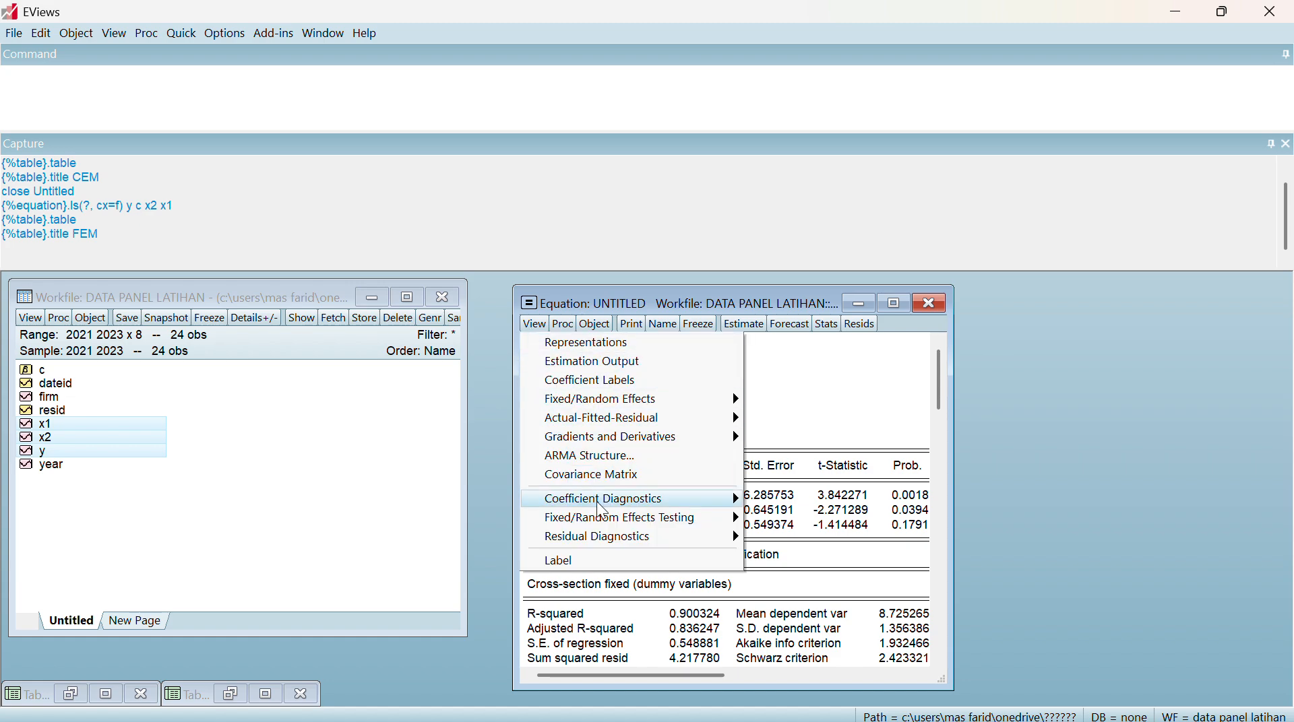
{"action": "mouse_move", "coordinate": [621, 521]}
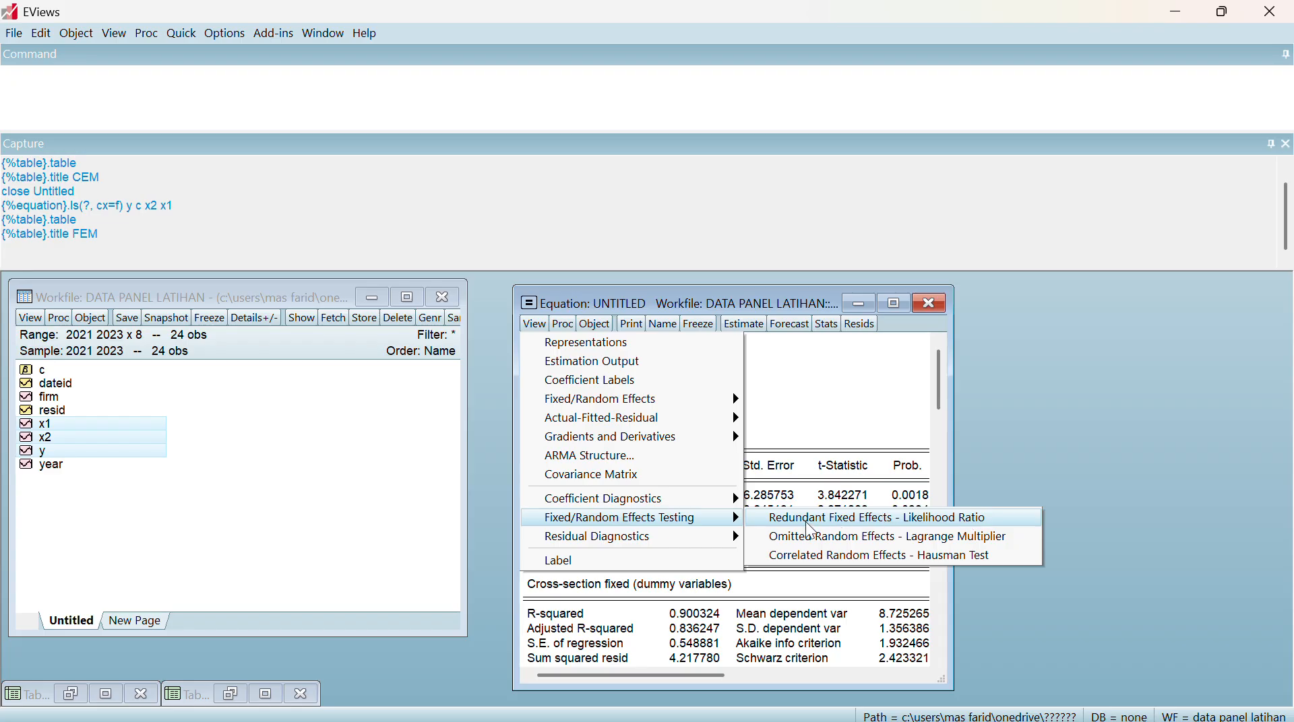
{"action": "left_click", "coordinate": [850, 526]}
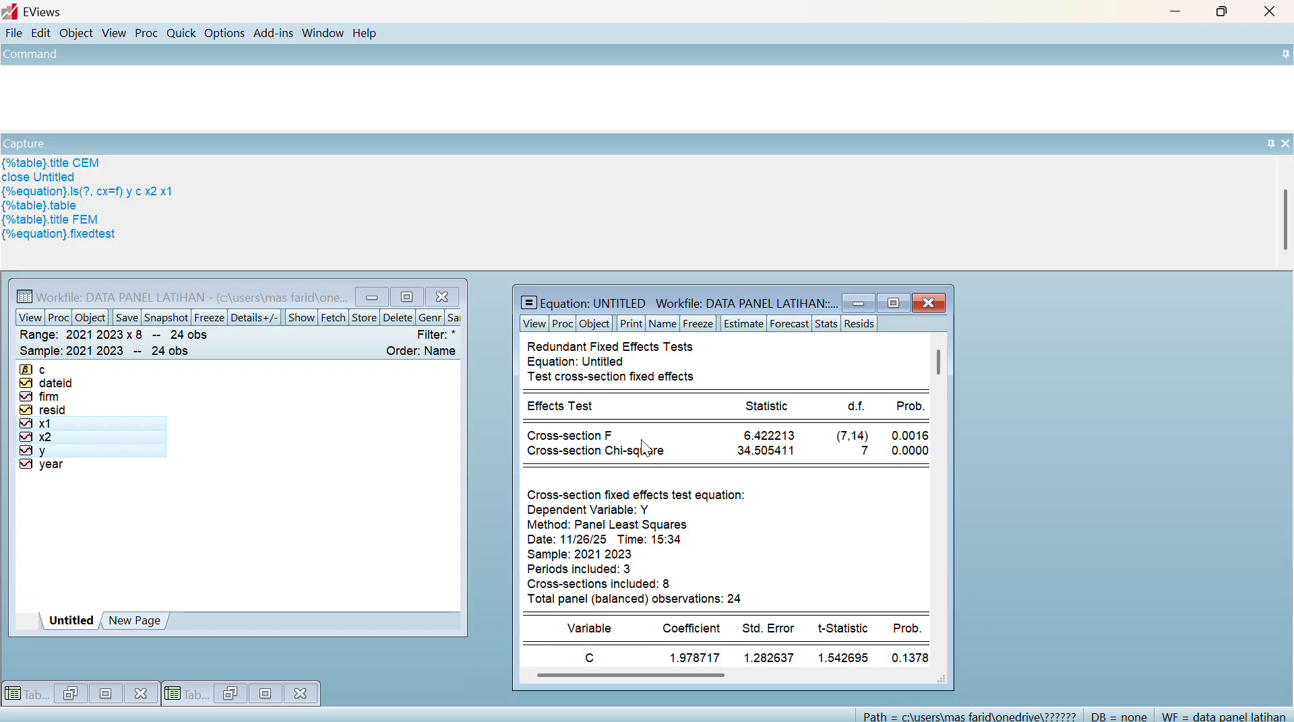
Freeze the redundant fixed effects test output as a table titled Uji Chow, and minimize it
{"action": "left_click", "coordinate": [699, 324]}
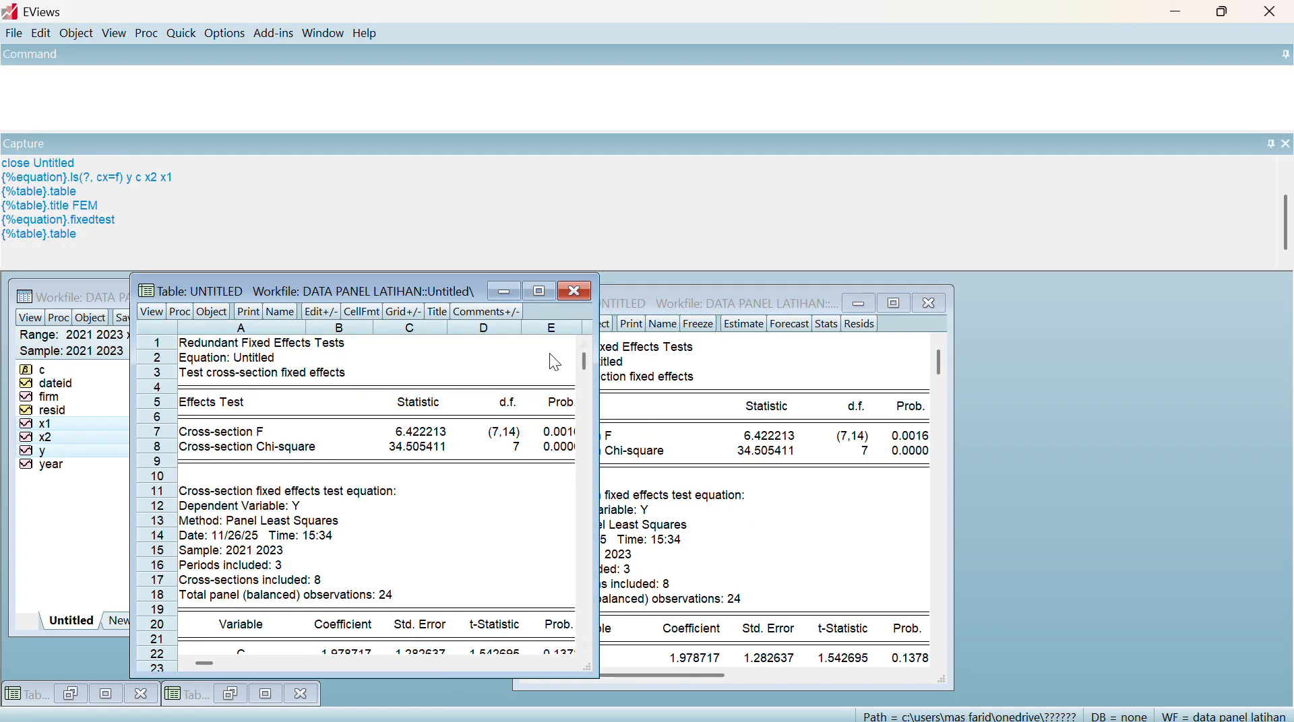
{"action": "left_click", "coordinate": [438, 312]}
{"action": "type", "text": "U"}
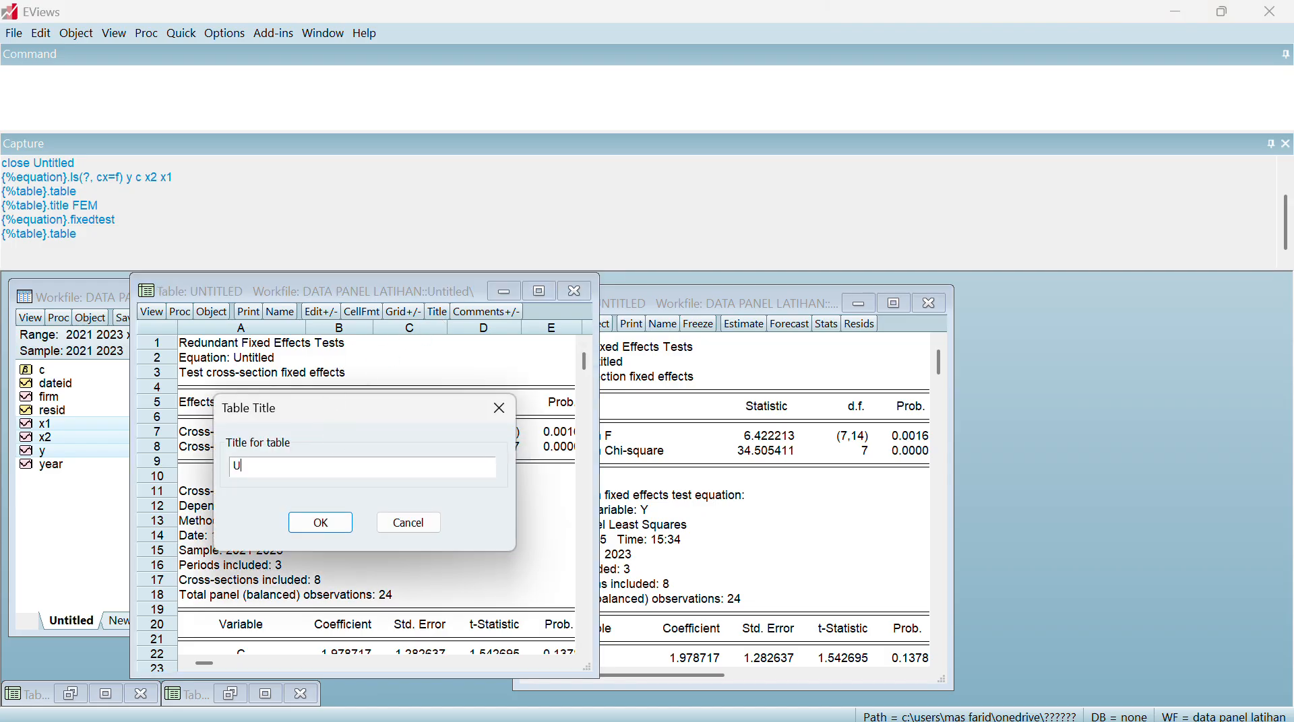
{"action": "type", "text": "ji Chow"}
{"action": "key", "text": "Return"}
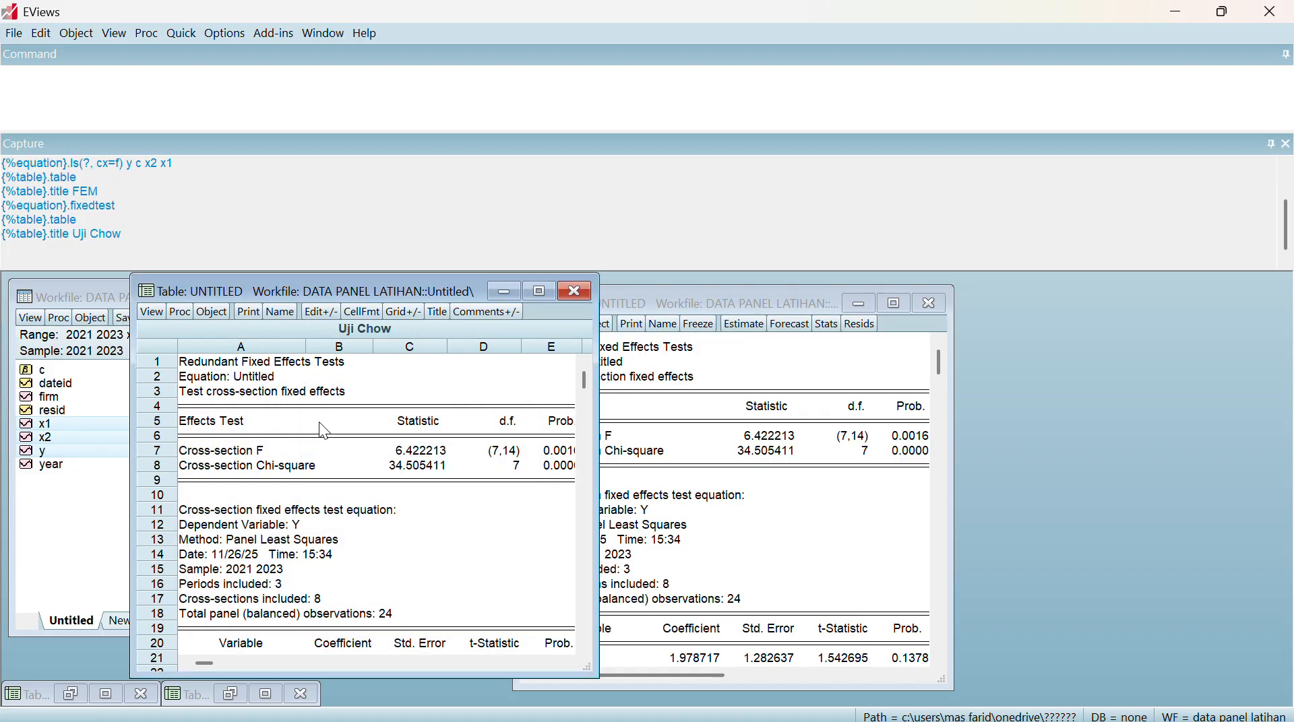
{"action": "left_click", "coordinate": [508, 289]}
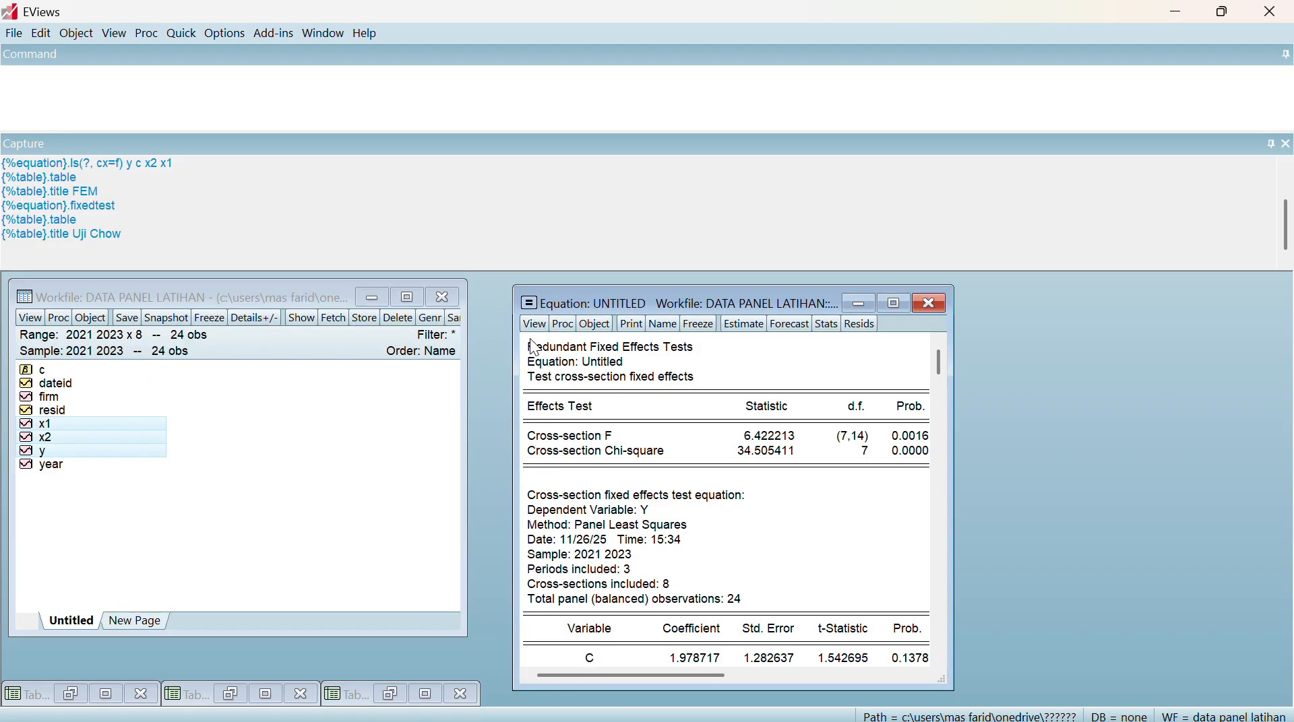
Copy the test output from the Redundant Fixed Effects Tests heading through the Cross-section Chi-square row
{"action": "left_click_drag", "start_coordinate": [531, 350], "coordinate": [903, 719]}
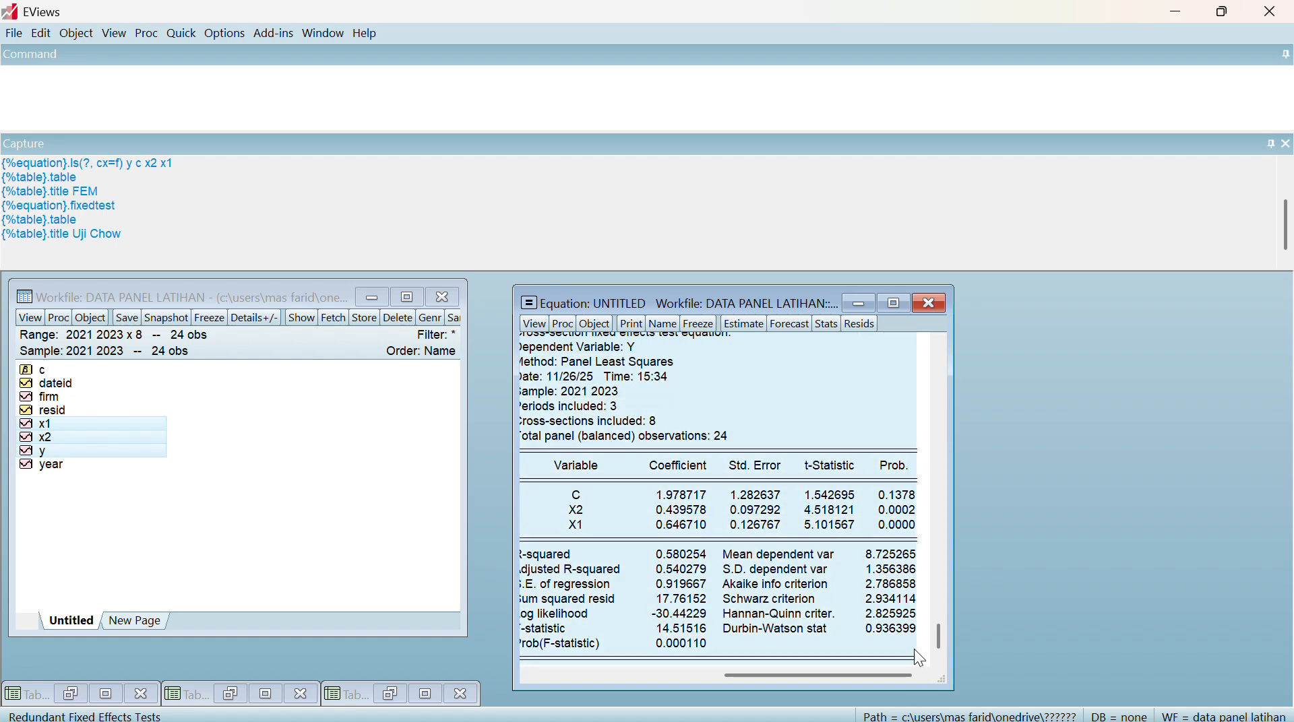
{"action": "left_click_drag", "start_coordinate": [913, 650], "coordinate": [912, 465]}
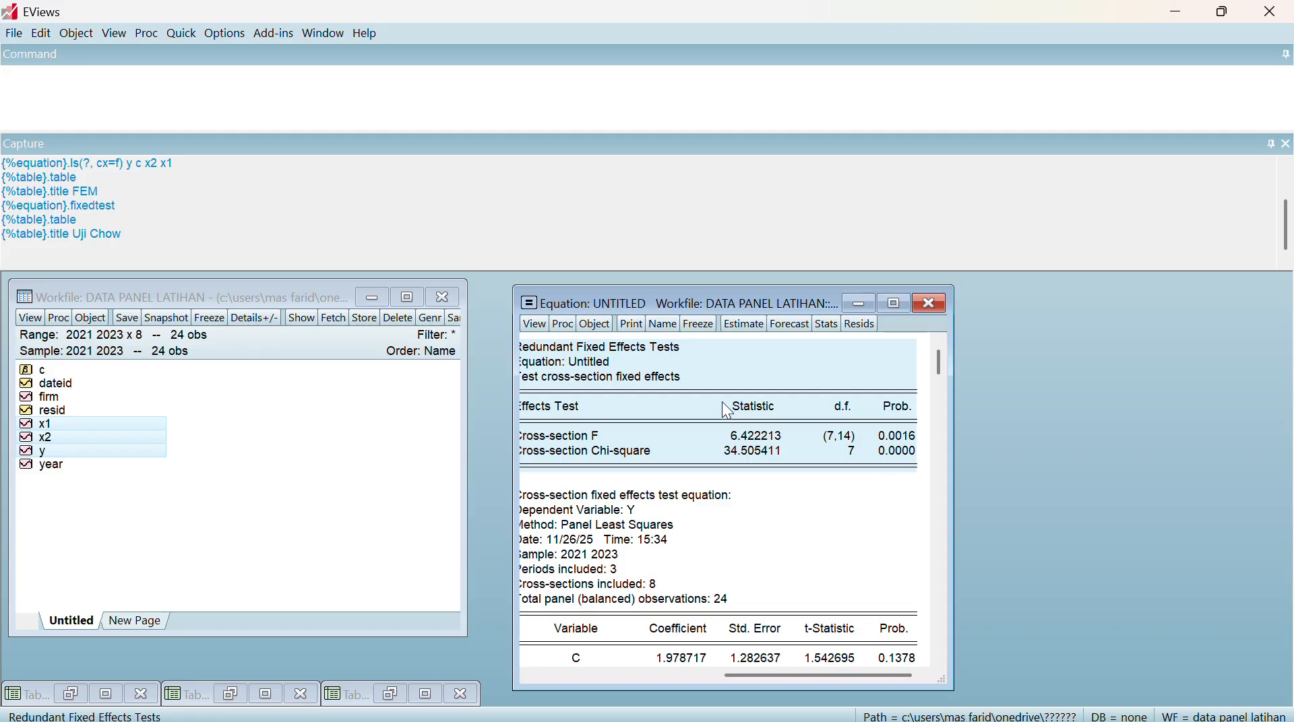
{"action": "key", "text": "ctrl+c"}
{"action": "left_click", "coordinate": [596, 413]}
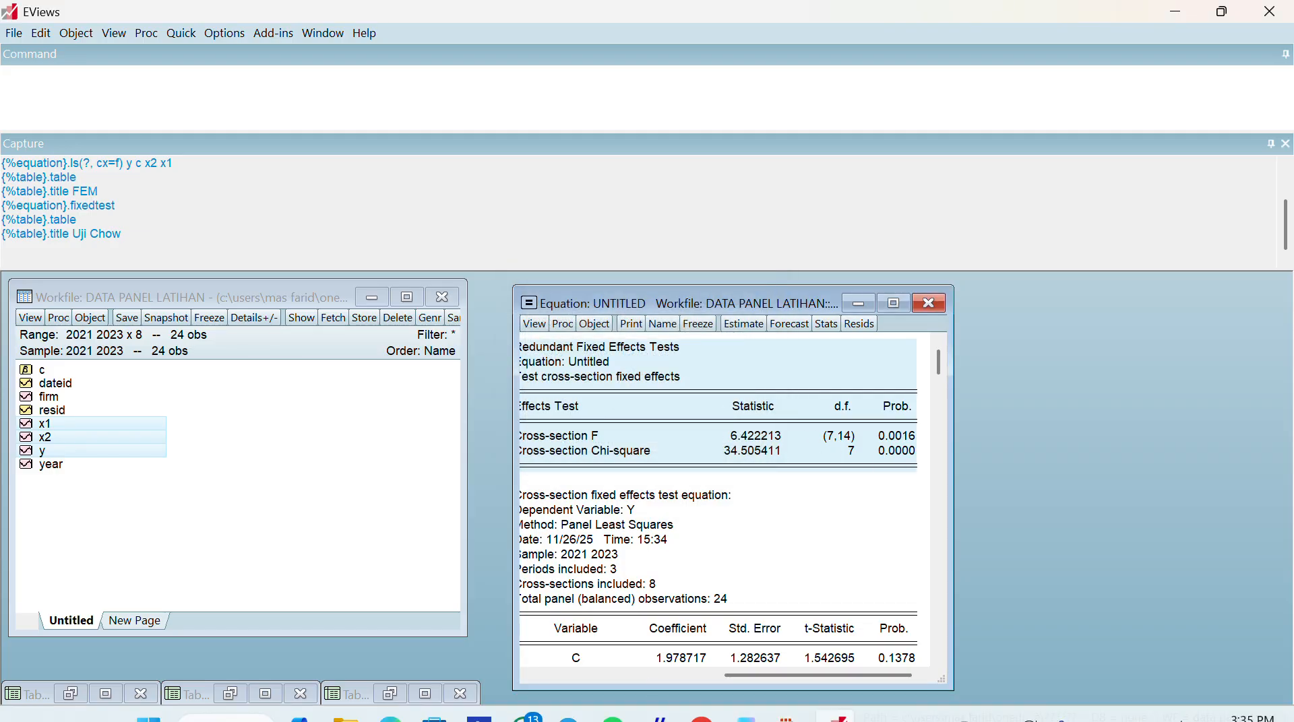
Switch to the Word document and paste the copied test output as a picture on a new line under Uji Chow
{"action": "left_click", "coordinate": [746, 705]}
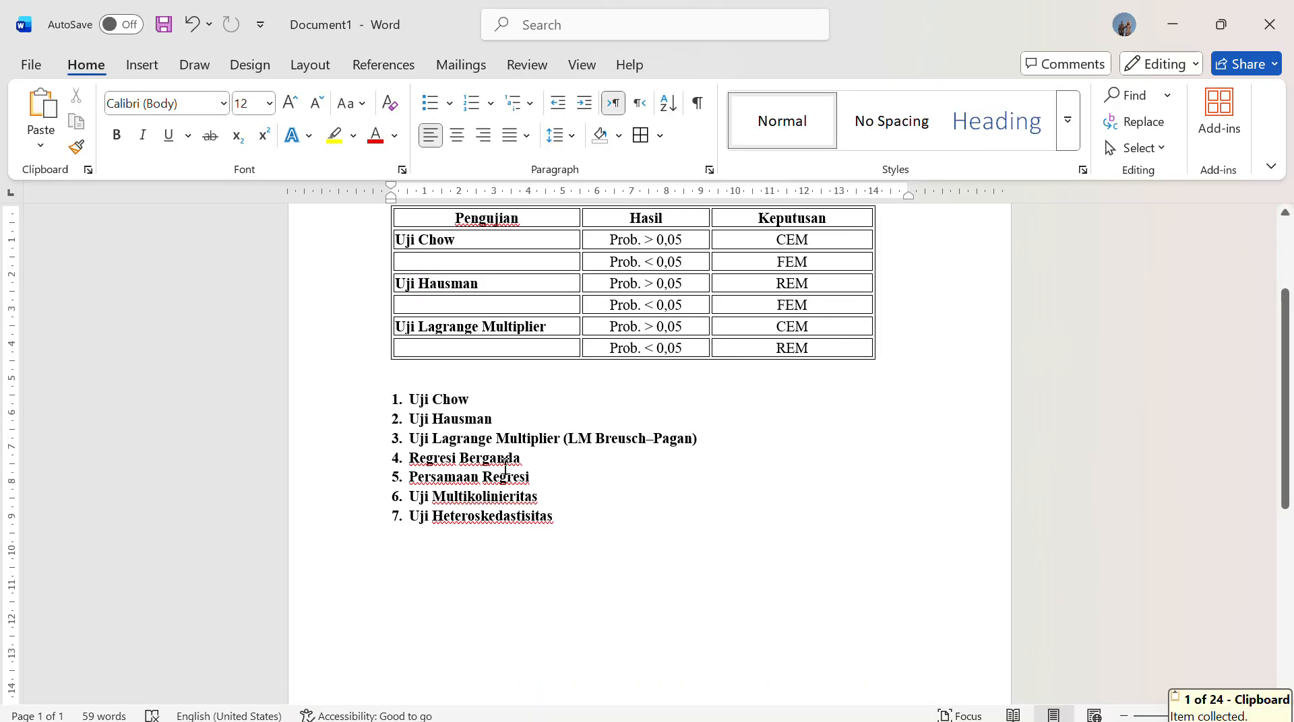
{"action": "left_click", "coordinate": [492, 398]}
{"action": "key", "text": "Return"}
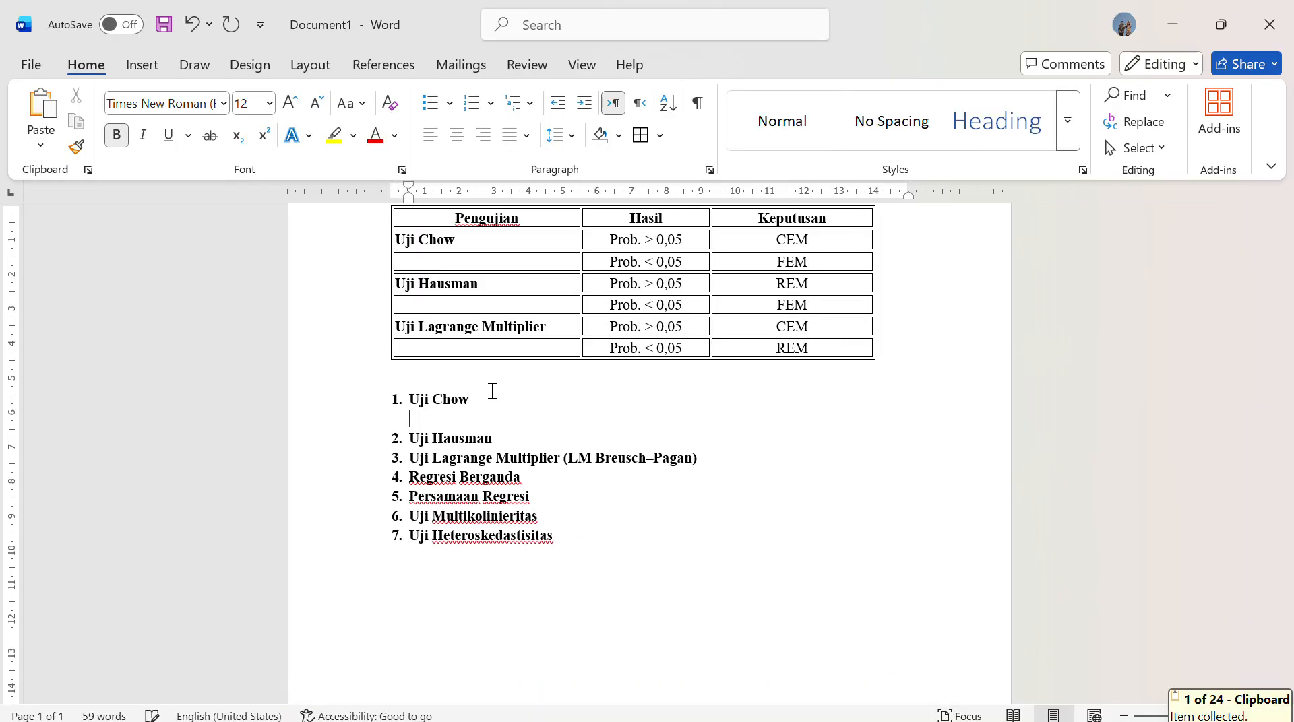
{"action": "right_click", "coordinate": [424, 418]}
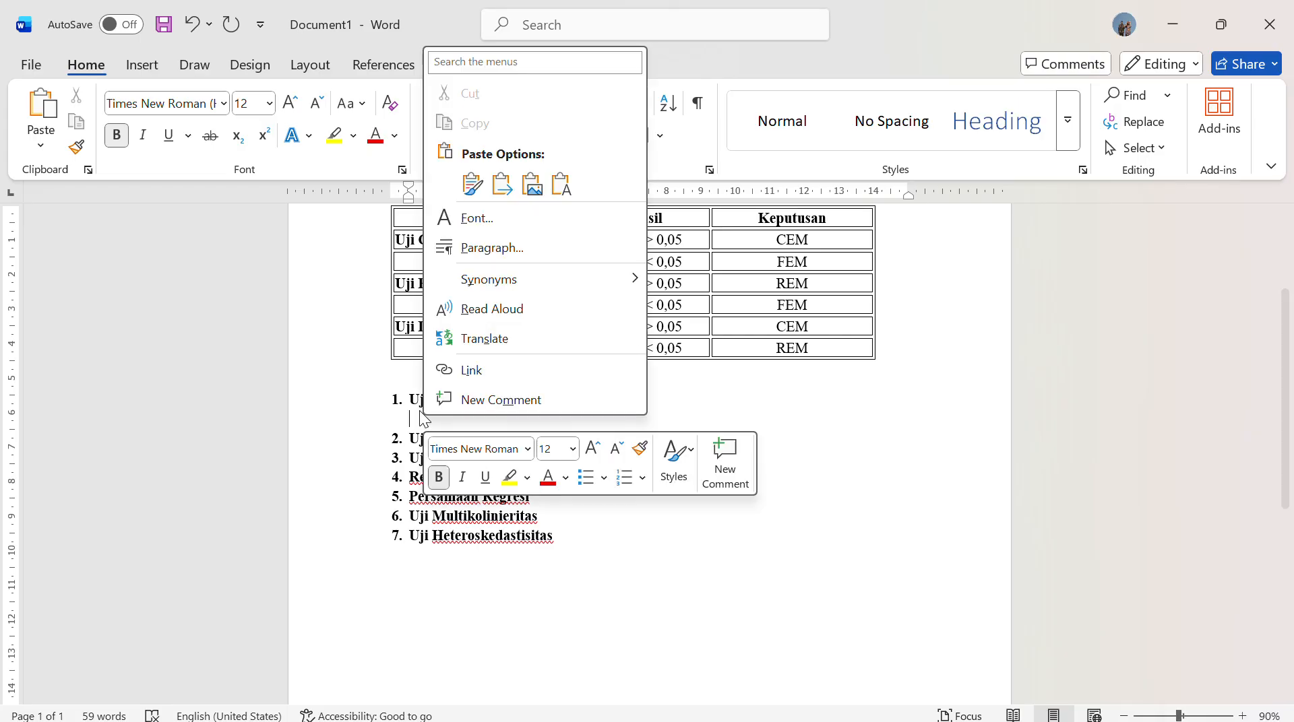
{"action": "left_click", "coordinate": [527, 187]}
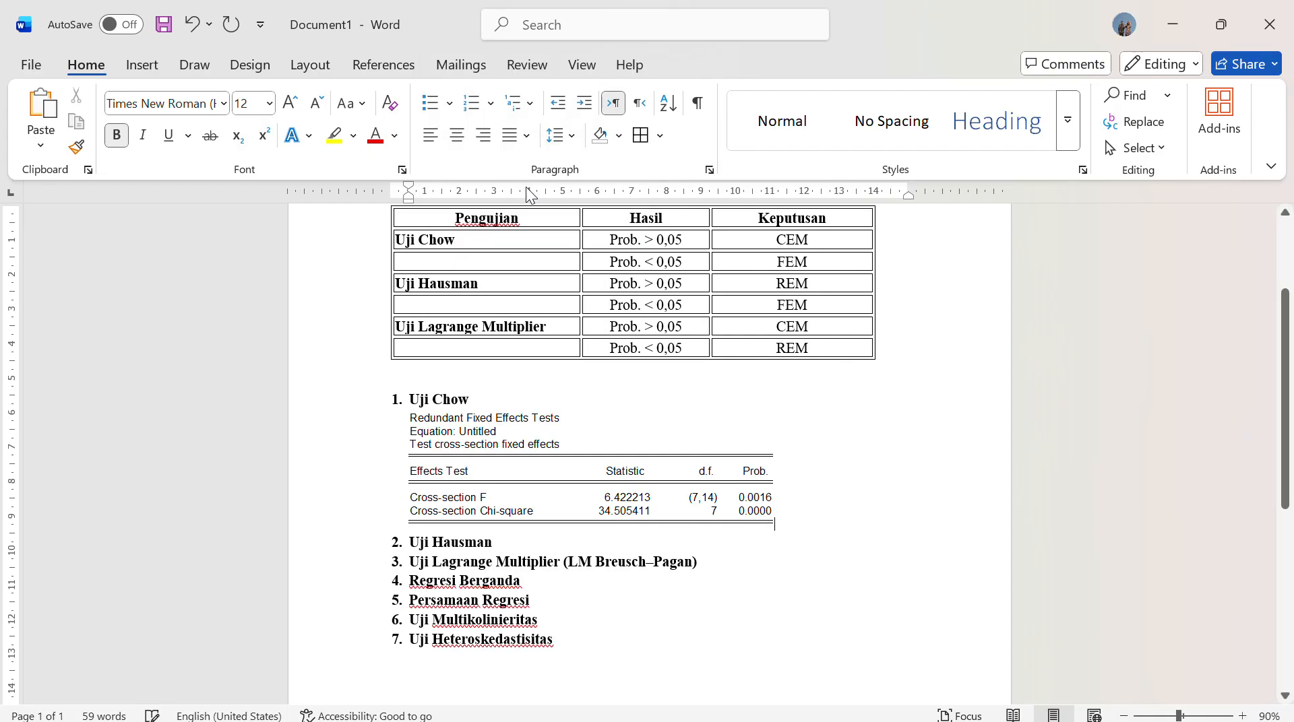
Highlight the Cross-section F and Cross-section Chi-square Prob. values in yellow ink in the pasted output
{"action": "scroll", "coordinate": [863, 451], "scroll_direction": "up", "scroll_amount": 3}
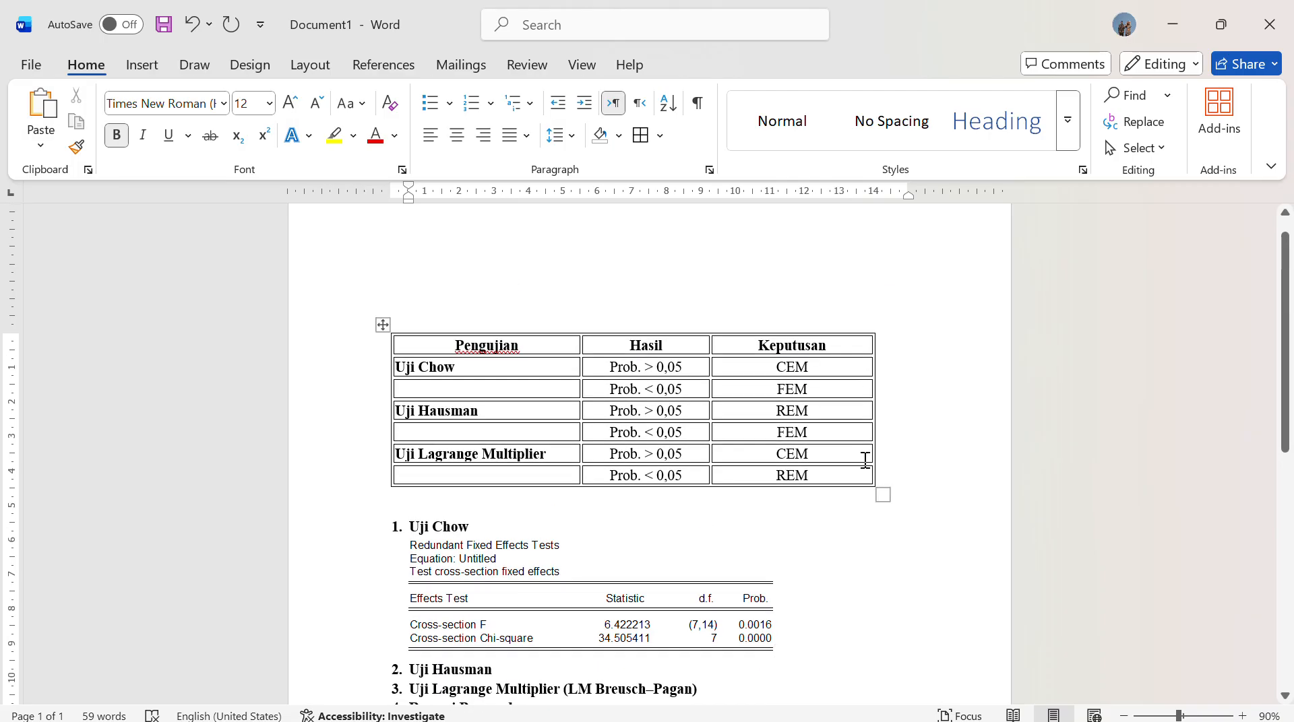
{"action": "scroll", "coordinate": [859, 463], "scroll_direction": "down", "scroll_amount": 1}
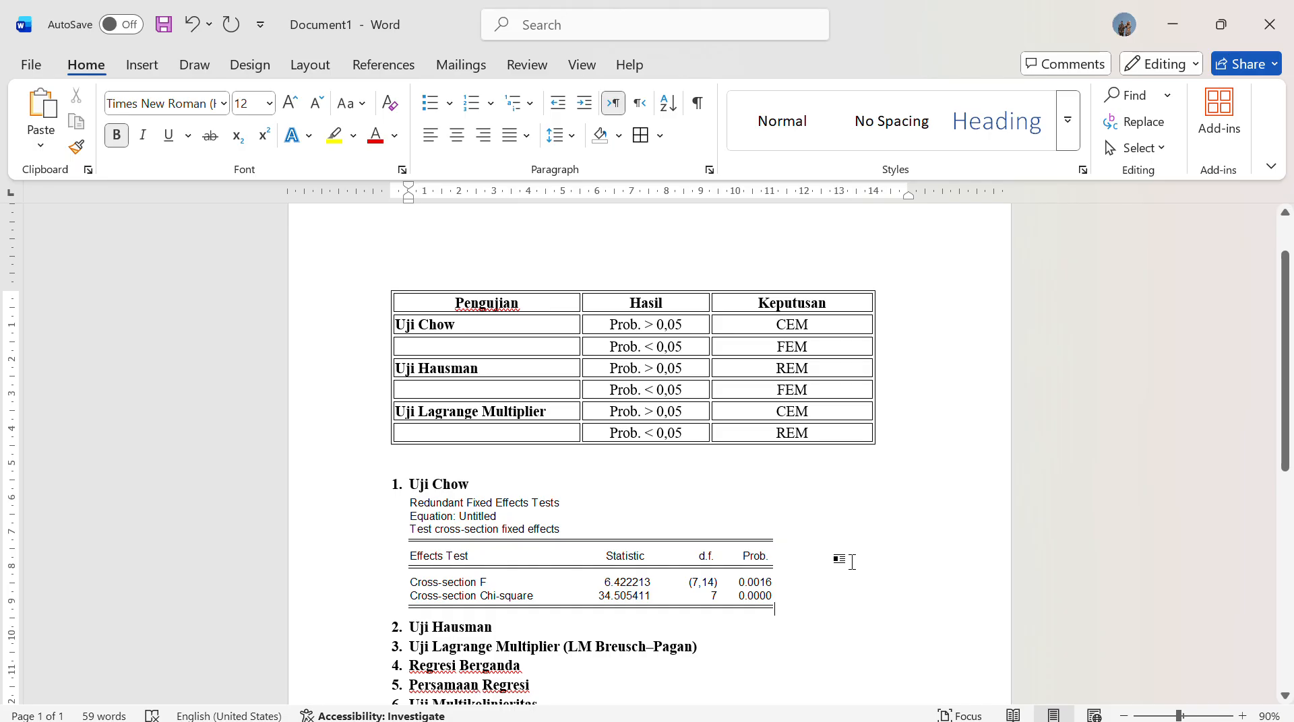
{"action": "left_click", "coordinate": [533, 43]}
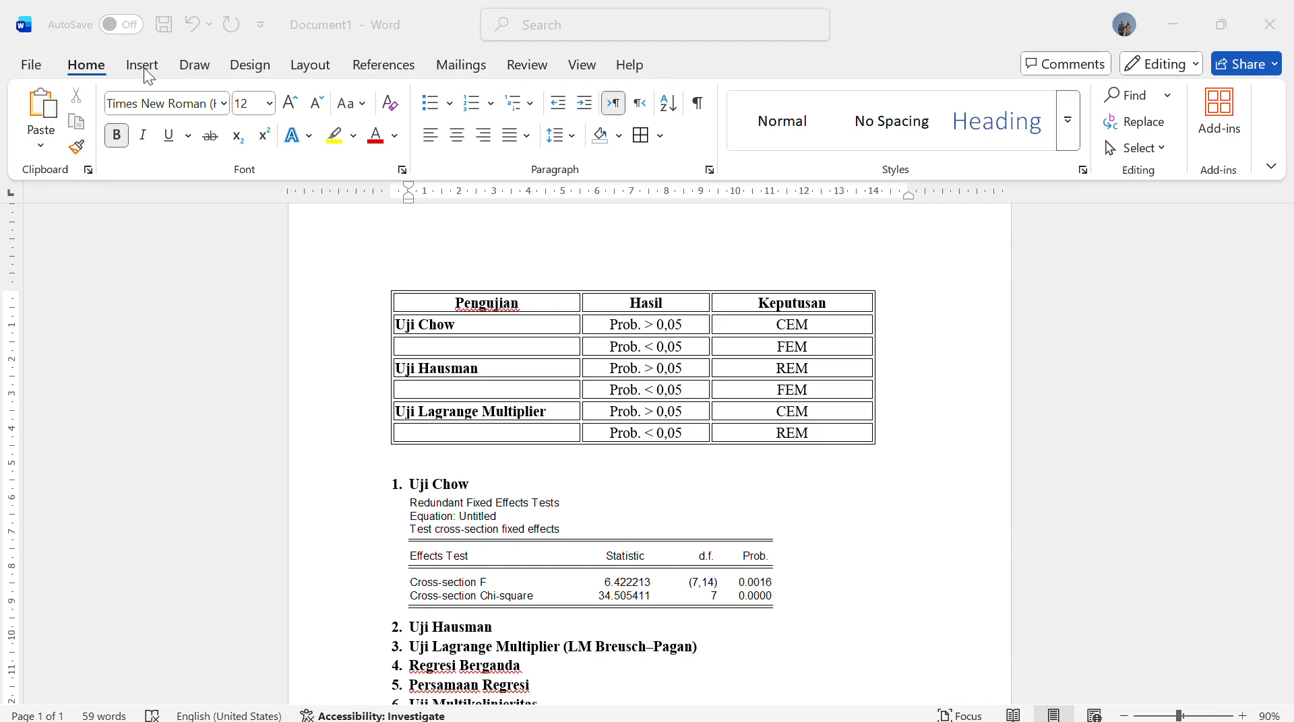
{"action": "left_click", "coordinate": [193, 65]}
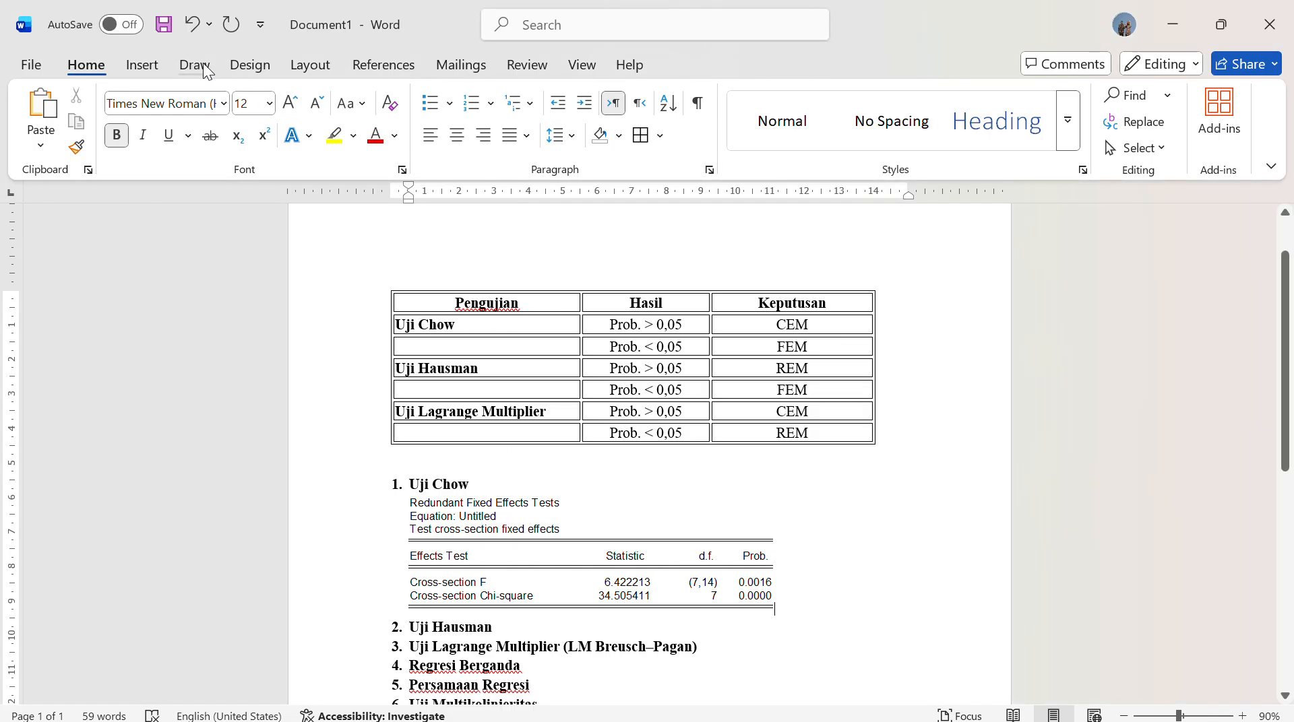
{"action": "left_click", "coordinate": [204, 66]}
{"action": "left_click", "coordinate": [376, 115]}
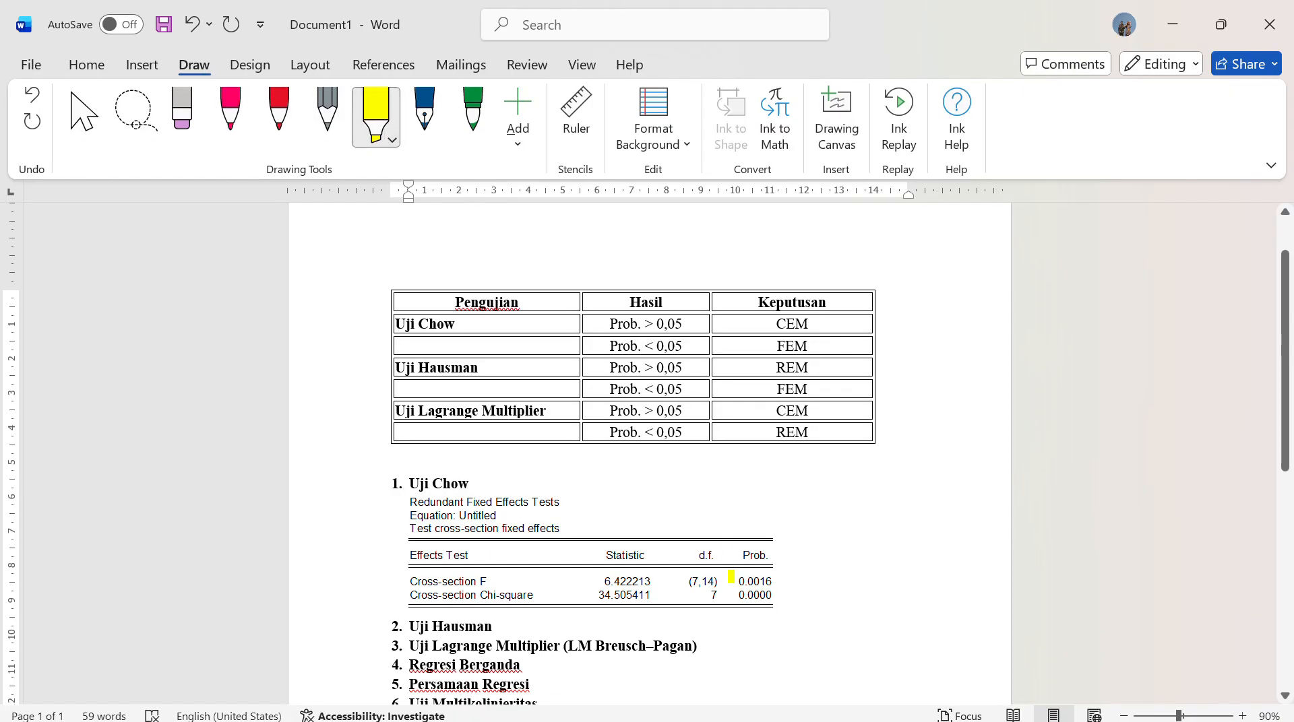
{"action": "mouse_move", "coordinate": [739, 580]}
{"action": "left_mouse_down"}
{"action": "mouse_move", "coordinate": [792, 581]}
{"action": "mouse_move", "coordinate": [752, 598]}
{"action": "mouse_move", "coordinate": [775, 597]}
{"action": "left_mouse_up"}
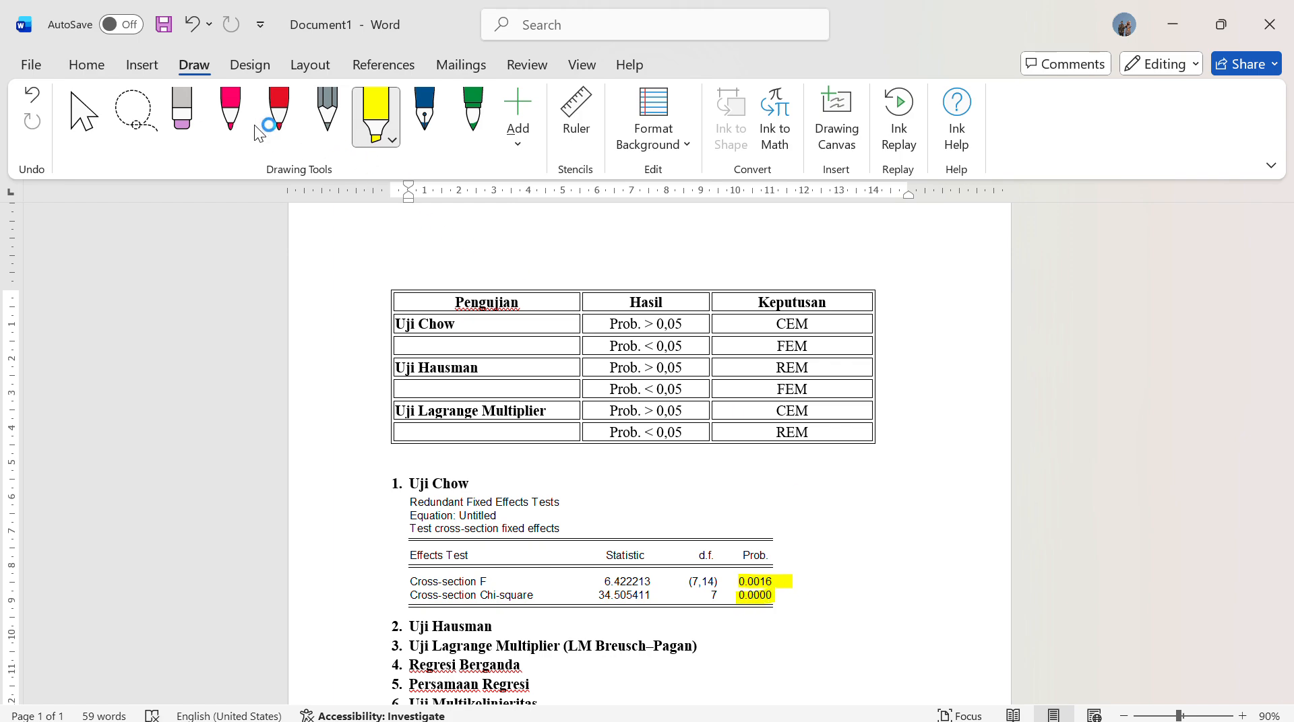
Write "< 0,05 Fem" in red ink beside the highlighted probabilities, and circle Prob. < 0,05 and FEM in the Uji Chow decision rows
{"action": "left_click", "coordinate": [278, 111]}
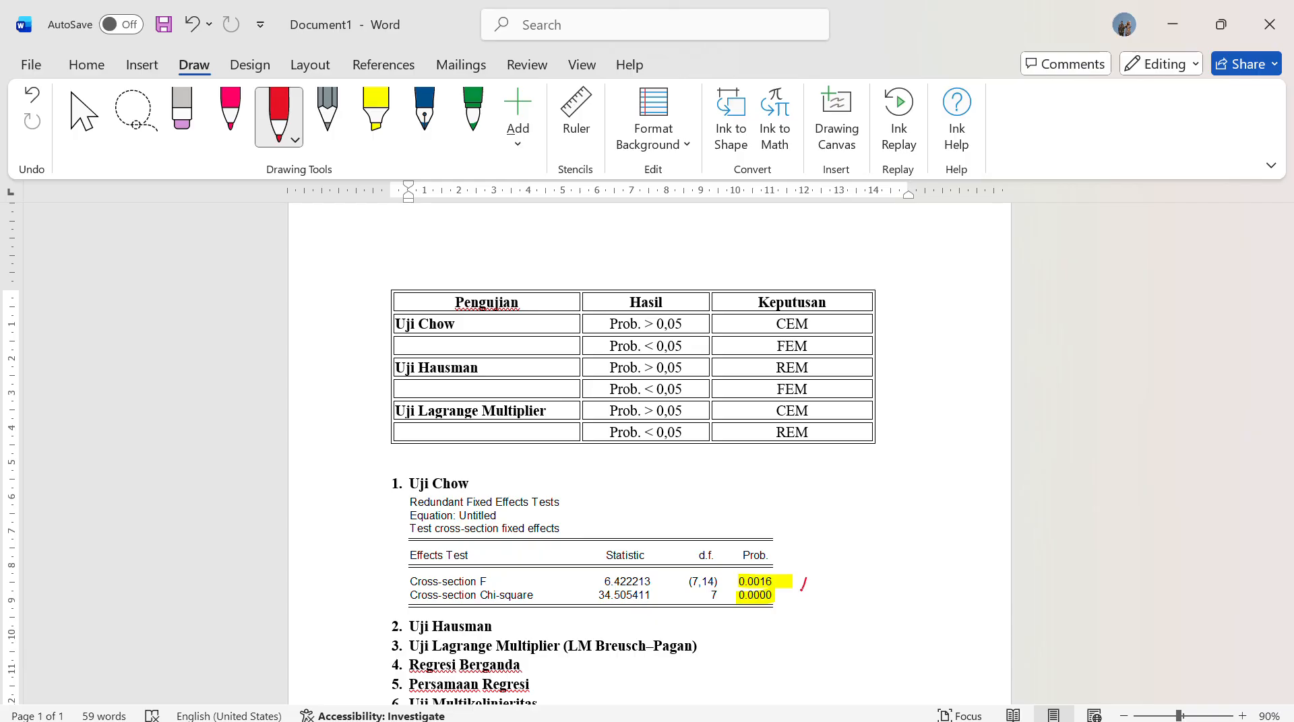
{"action": "mouse_move", "coordinate": [841, 581]}
{"action": "left_mouse_down"}
{"action": "mouse_move", "coordinate": [836, 593]}
{"action": "mouse_move", "coordinate": [909, 597]}
{"action": "left_mouse_up"}
{"action": "left_click", "coordinate": [854, 606]}
{"action": "mouse_move", "coordinate": [675, 339]}
{"action": "left_mouse_down"}
{"action": "mouse_move", "coordinate": [613, 342]}
{"action": "mouse_move", "coordinate": [648, 368]}
{"action": "mouse_move", "coordinate": [698, 341]}
{"action": "left_mouse_up"}
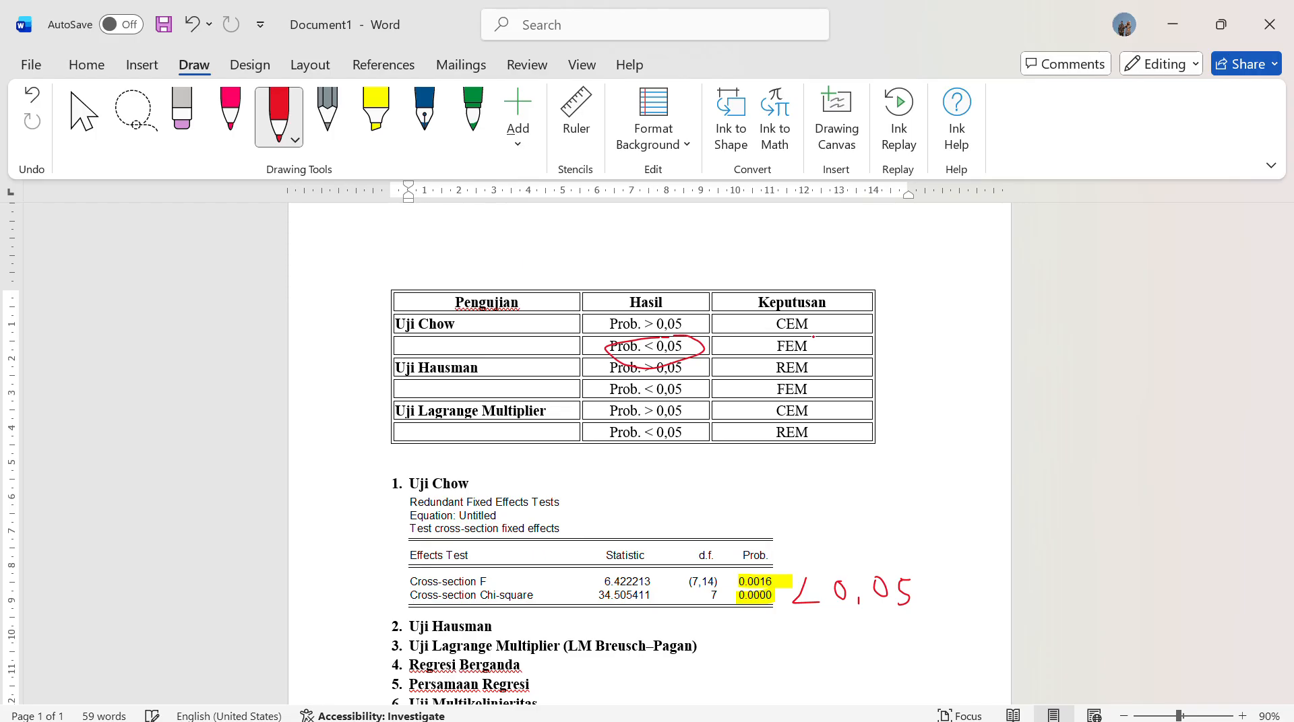
{"action": "mouse_move", "coordinate": [814, 337]}
{"action": "left_mouse_down"}
{"action": "mouse_move", "coordinate": [765, 345]}
{"action": "mouse_move", "coordinate": [815, 345]}
{"action": "left_mouse_up"}
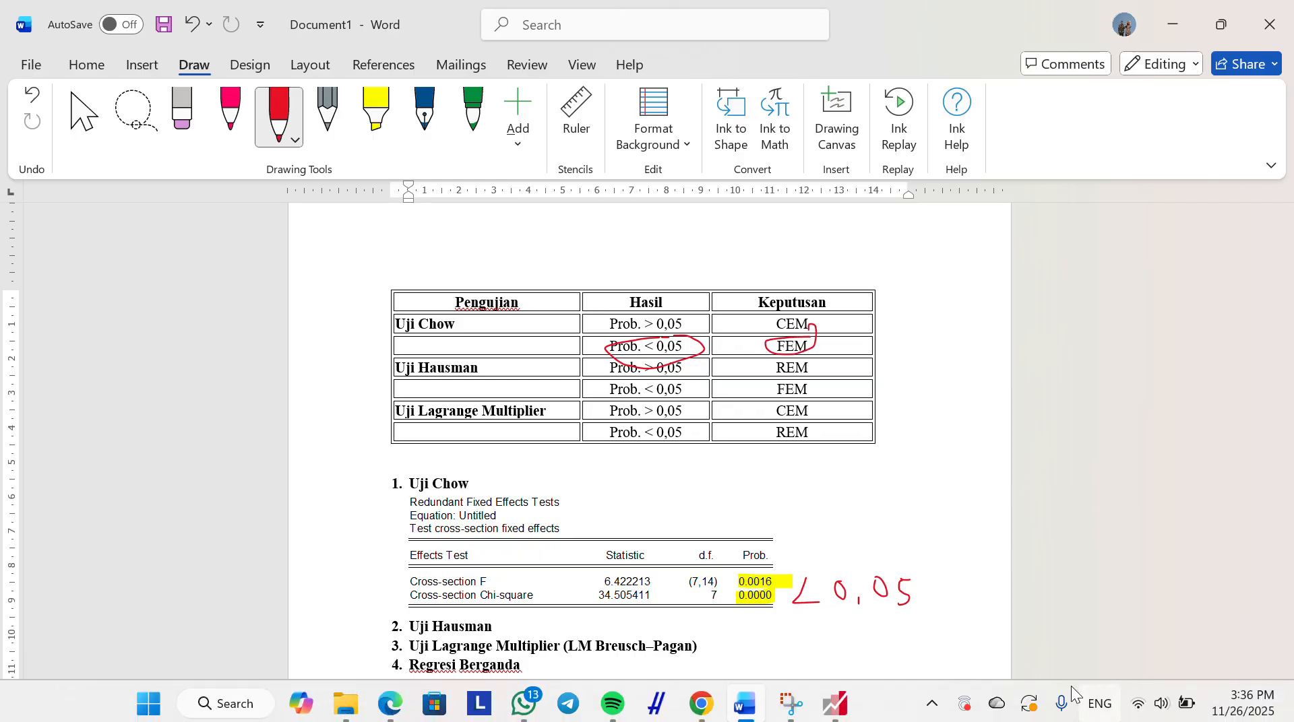
{"action": "mouse_move", "coordinate": [935, 570]}
{"action": "left_mouse_down"}
{"action": "mouse_move", "coordinate": [947, 593]}
{"action": "mouse_move", "coordinate": [947, 564]}
{"action": "mouse_move", "coordinate": [969, 579]}
{"action": "mouse_move", "coordinate": [991, 557]}
{"action": "left_mouse_up"}
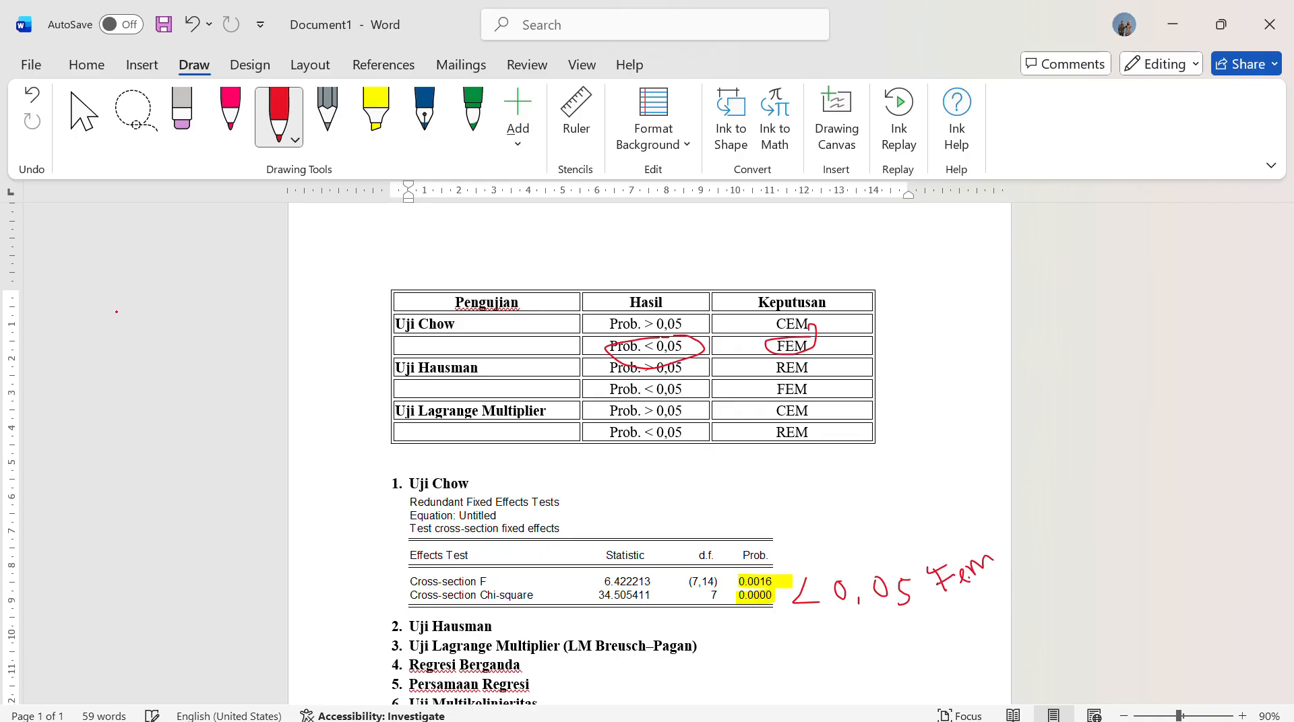
Erase the red circles and handwritten notes, keeping the yellow highlights, and return to the selection tool
{"action": "left_click", "coordinate": [182, 111]}
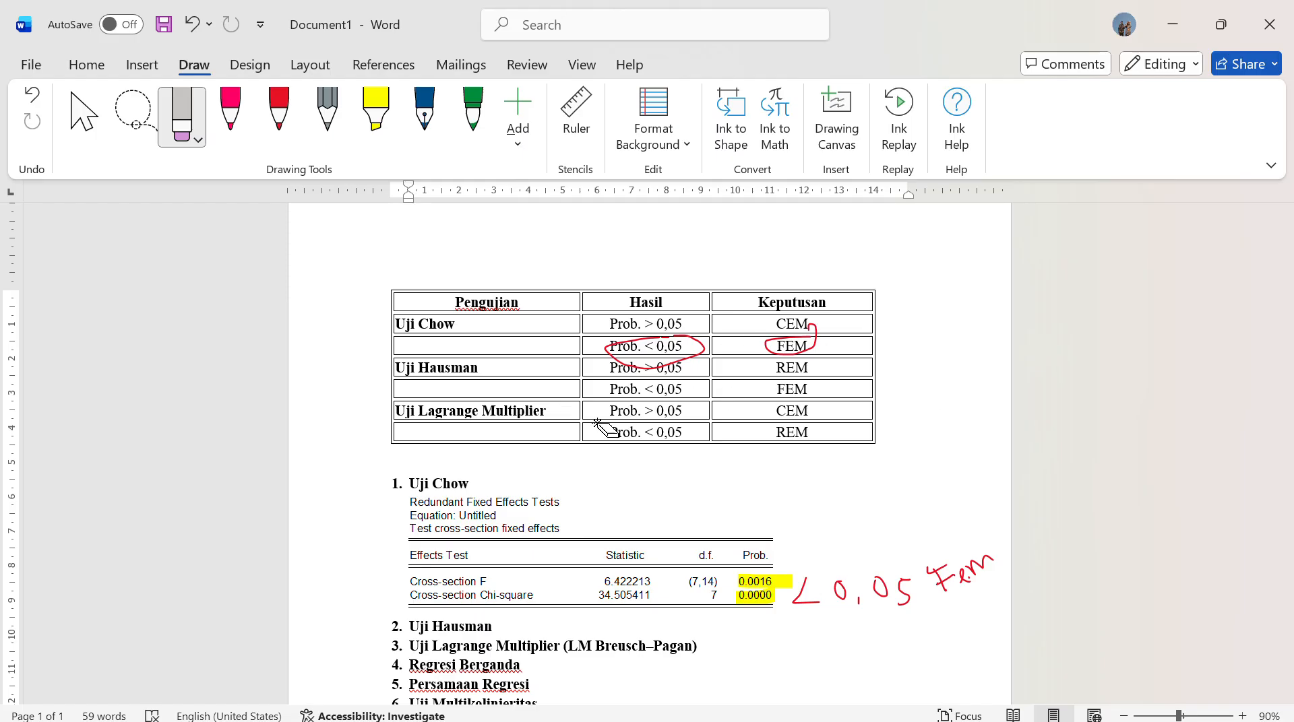
{"action": "left_click", "coordinate": [694, 360]}
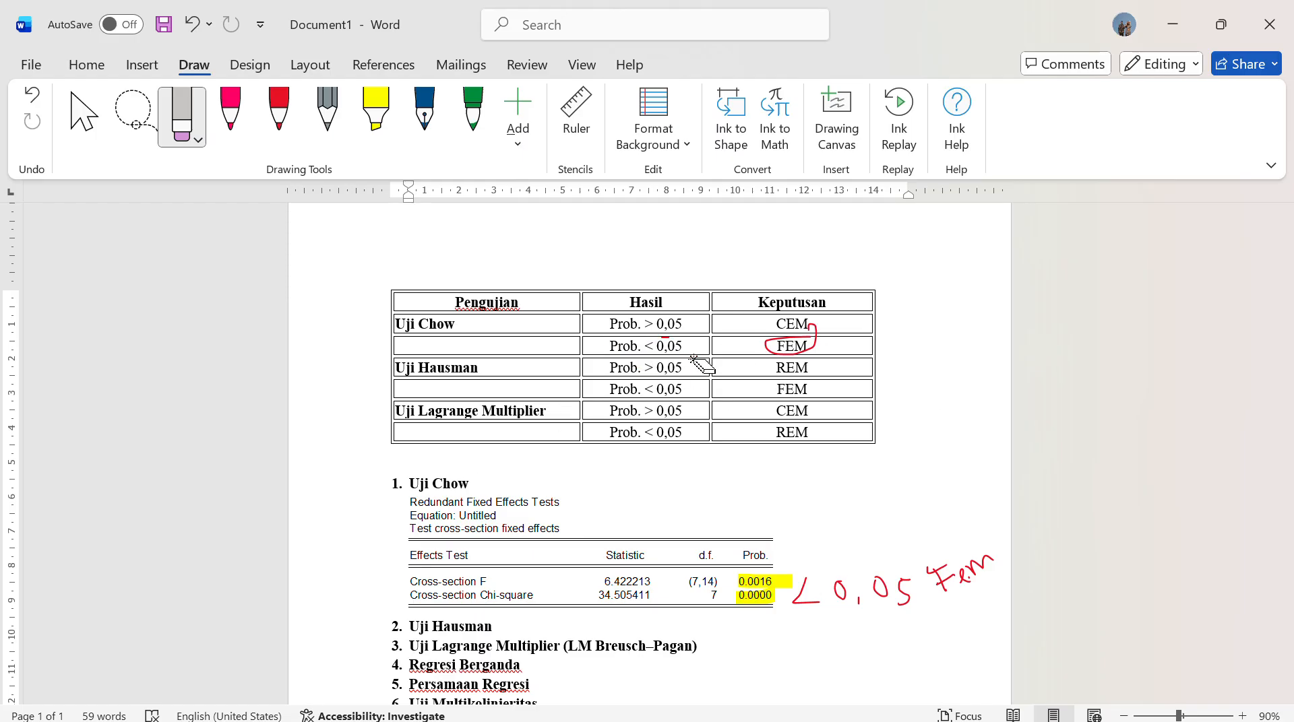
{"action": "left_click", "coordinate": [665, 339]}
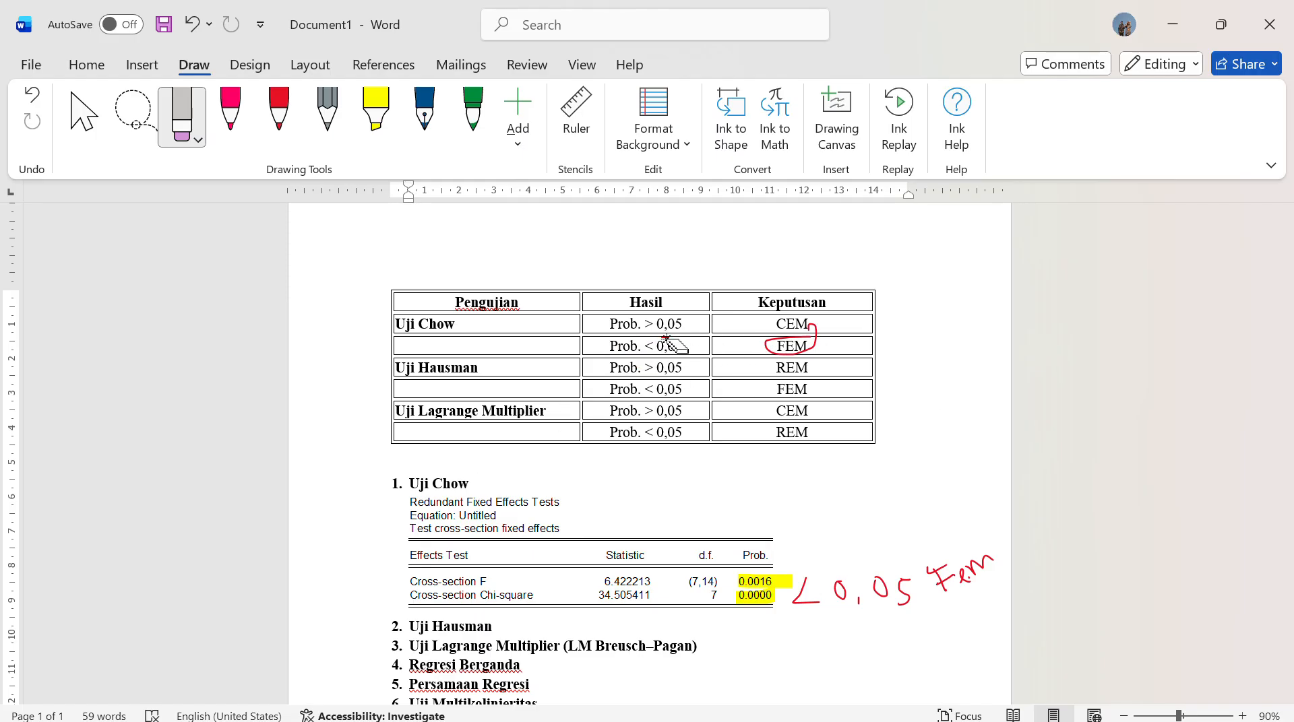
{"action": "left_click", "coordinate": [806, 359]}
{"action": "mouse_move", "coordinate": [839, 591]}
{"action": "left_mouse_down"}
{"action": "mouse_move", "coordinate": [910, 593]}
{"action": "mouse_move", "coordinate": [997, 564]}
{"action": "left_mouse_up"}
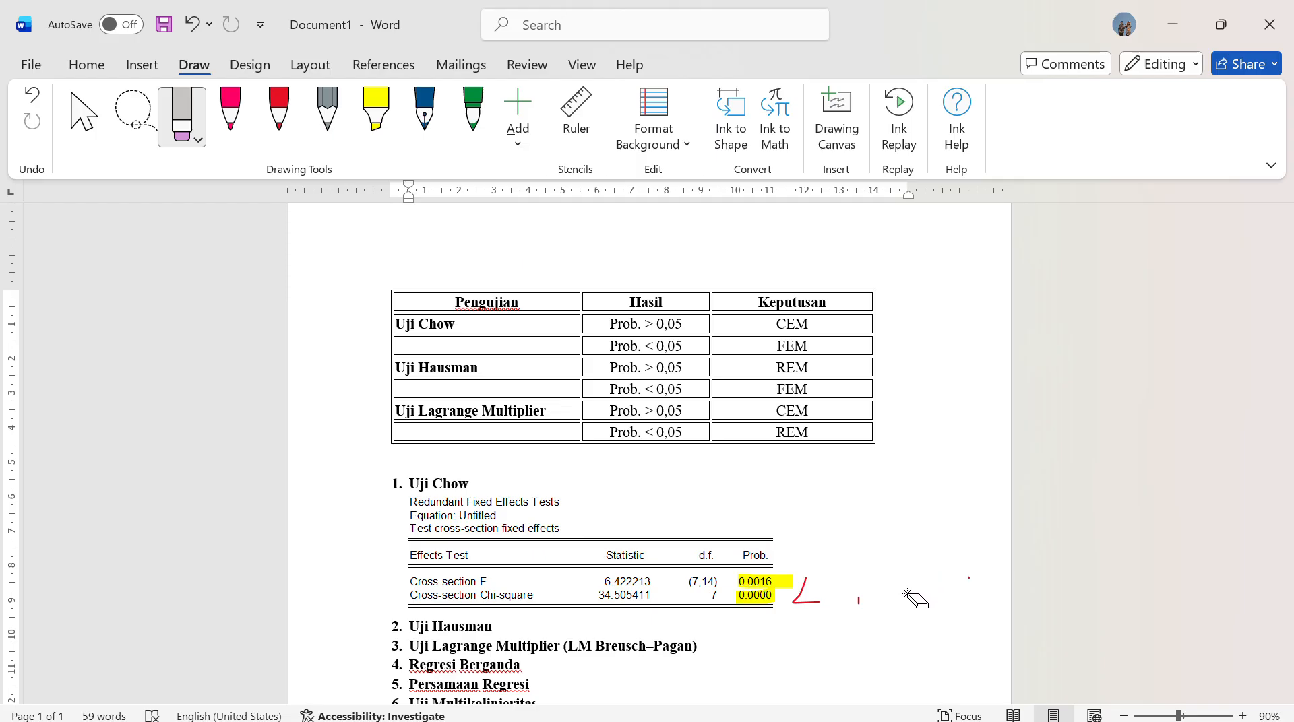
{"action": "left_click_drag", "start_coordinate": [905, 593], "coordinate": [812, 608]}
{"action": "left_click", "coordinate": [72, 104]}
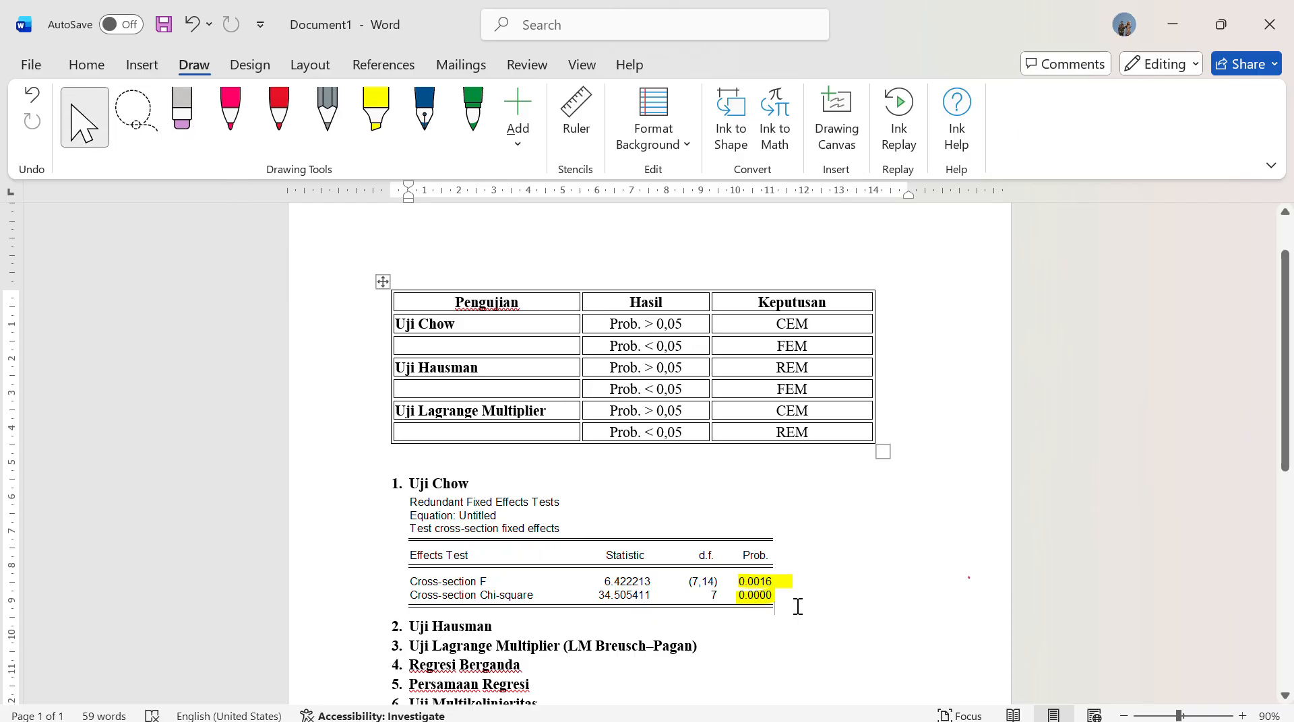
{"action": "key", "text": "Return"}
{"action": "type", "text": "karen"}
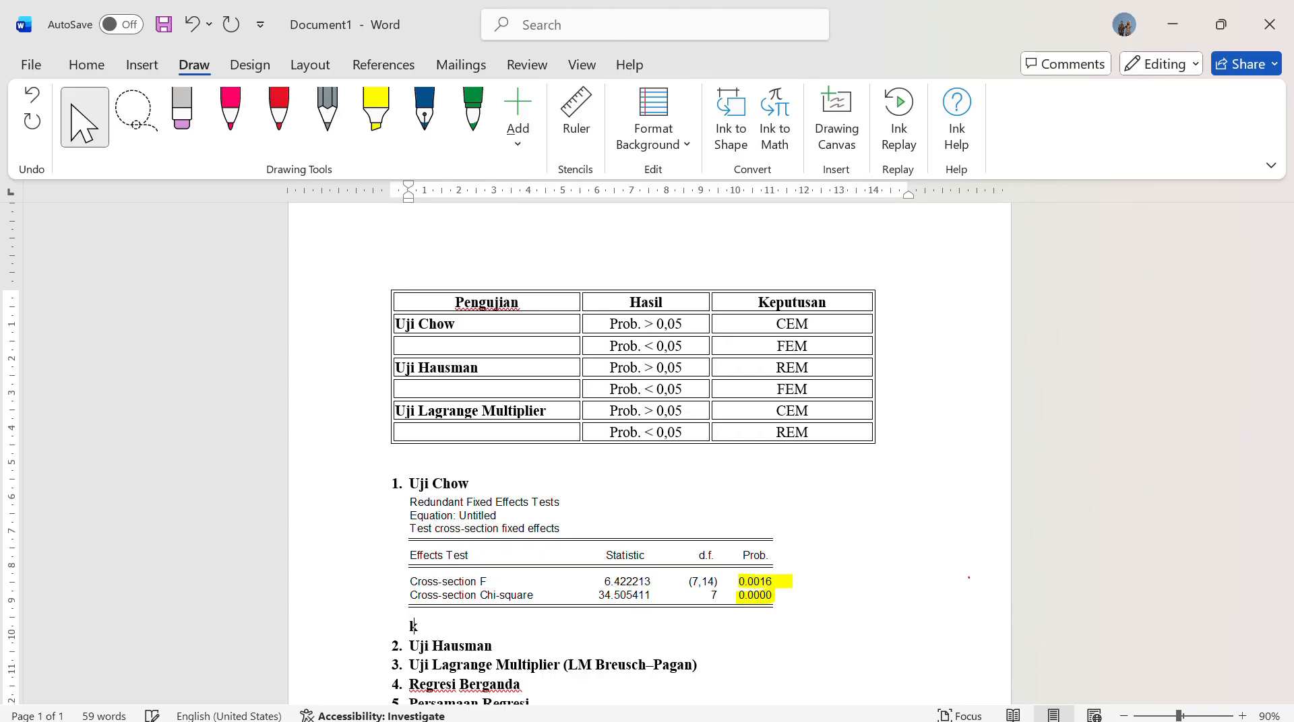
{"action": "key", "text": "BackSpace"}
{"action": "key", "text": "BackSpace"}
{"action": "key", "text": "BackSpace"}
{"action": "key", "text": "BackSpace"}
{"action": "key", "text": "BackSpace"}
{"action": "key", "text": "BackSpace"}
{"action": "key", "text": "BackSpace"}
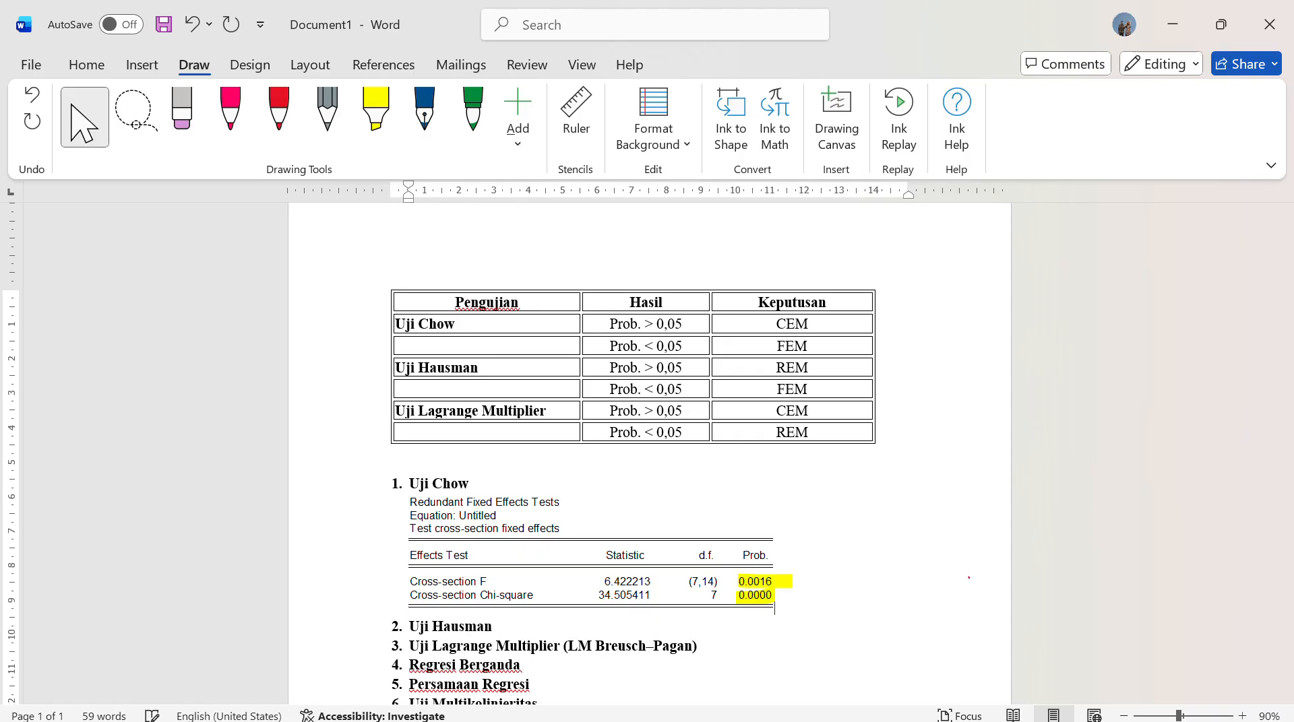
On a new line beneath the Uji Chow output, start the interpretation with "Karena nilai Prob. 0,0000 < 0,05"
{"action": "key", "text": "Return"}
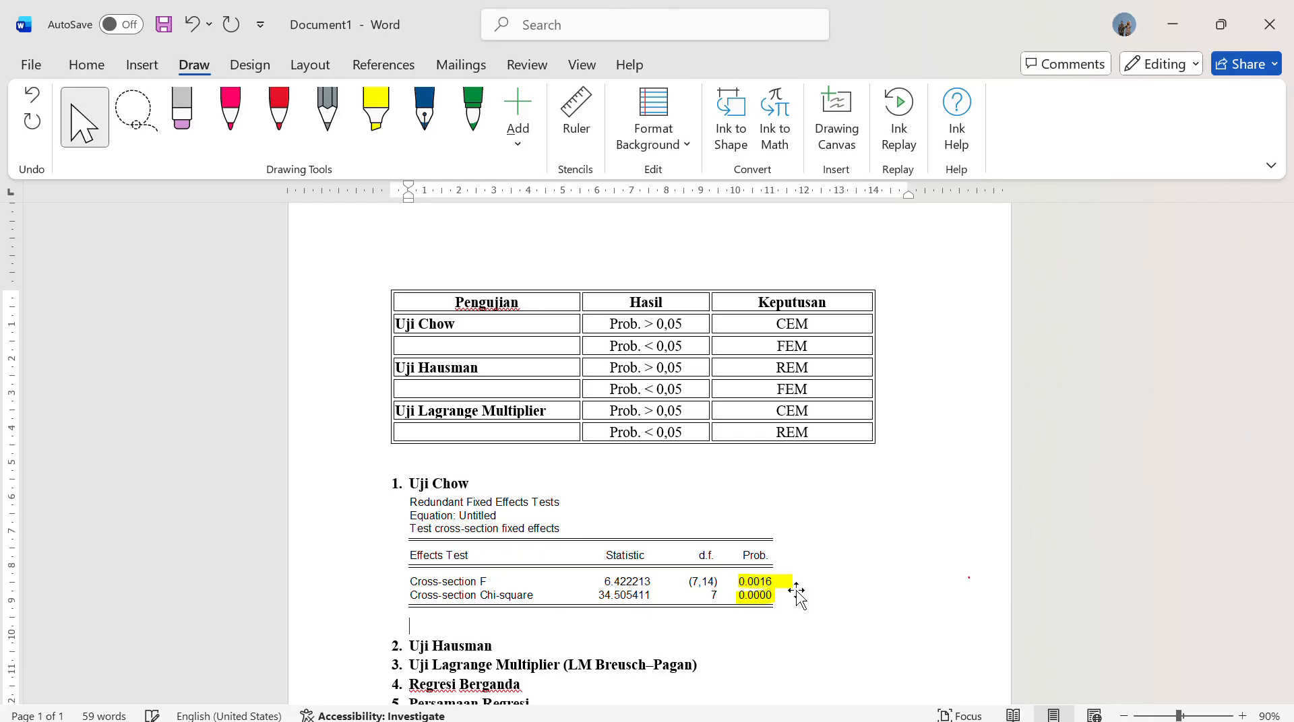
{"action": "type", "text": "Karen"}
{"action": "key", "text": "alt+Tab"}
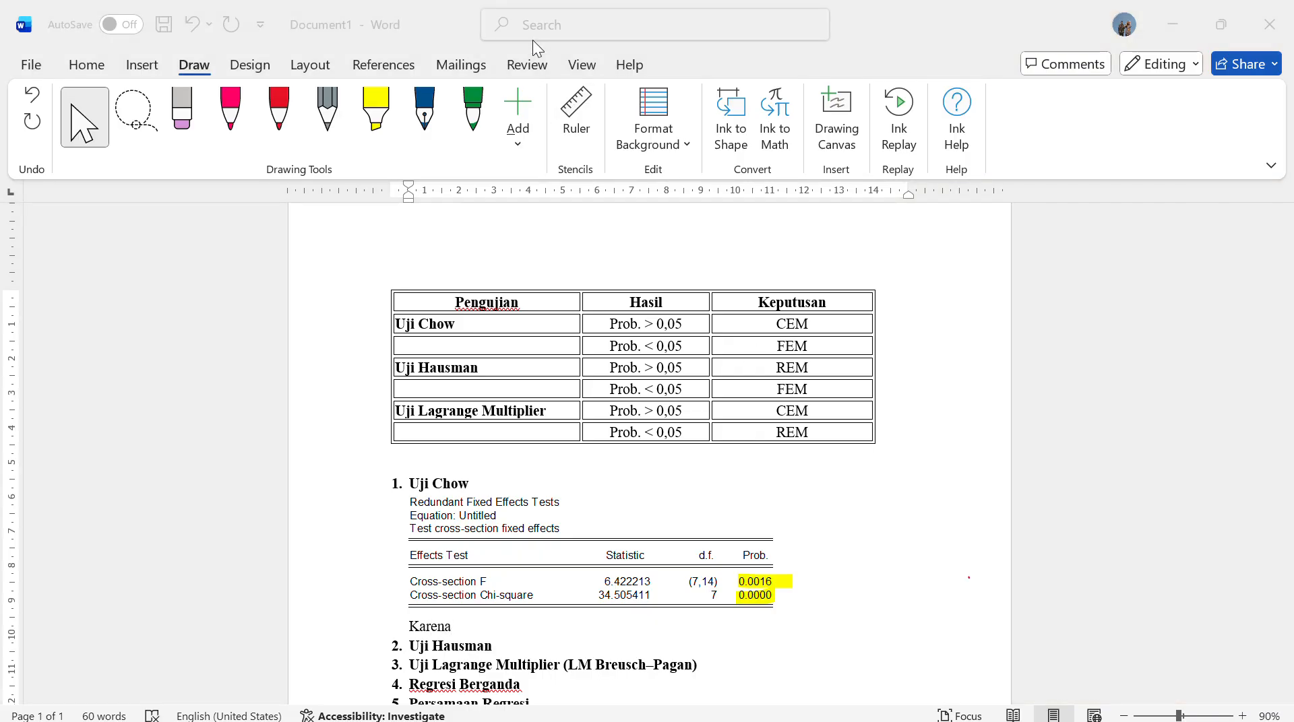
{"action": "left_click", "coordinate": [483, 628]}
{"action": "type", "text": "a"}
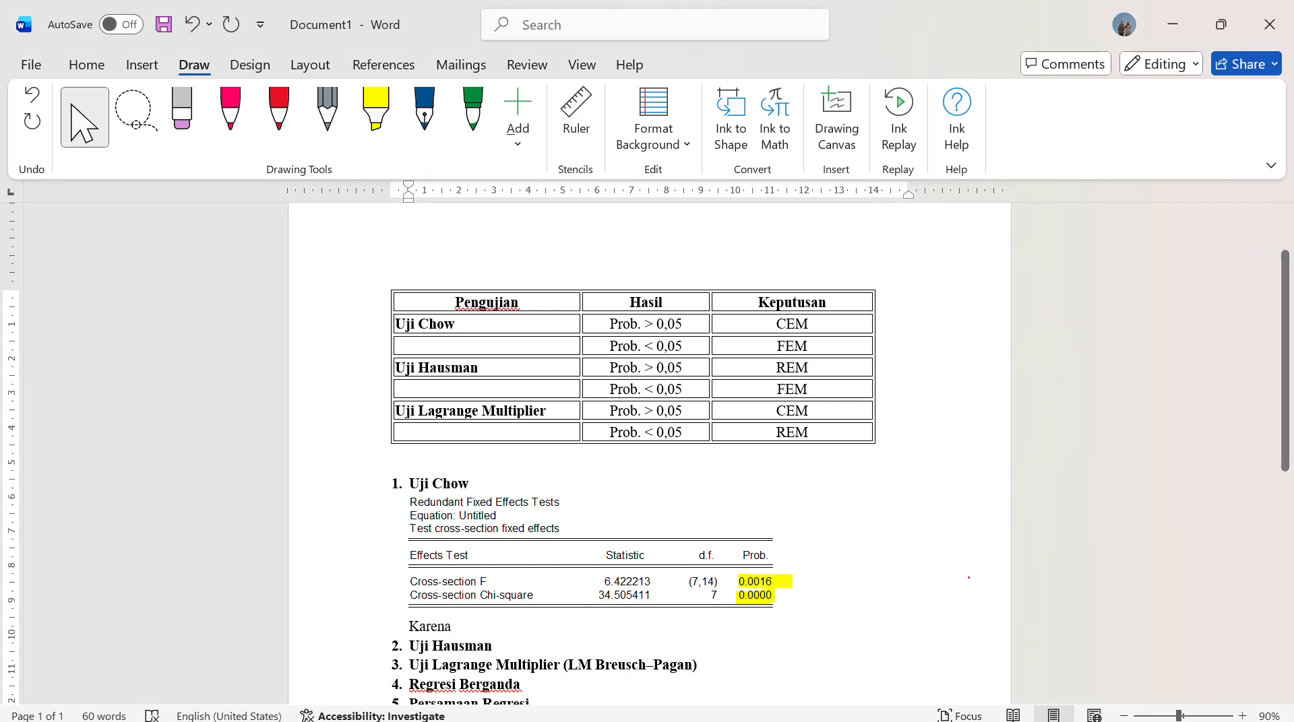
{"action": "type", "text": " nilai "}
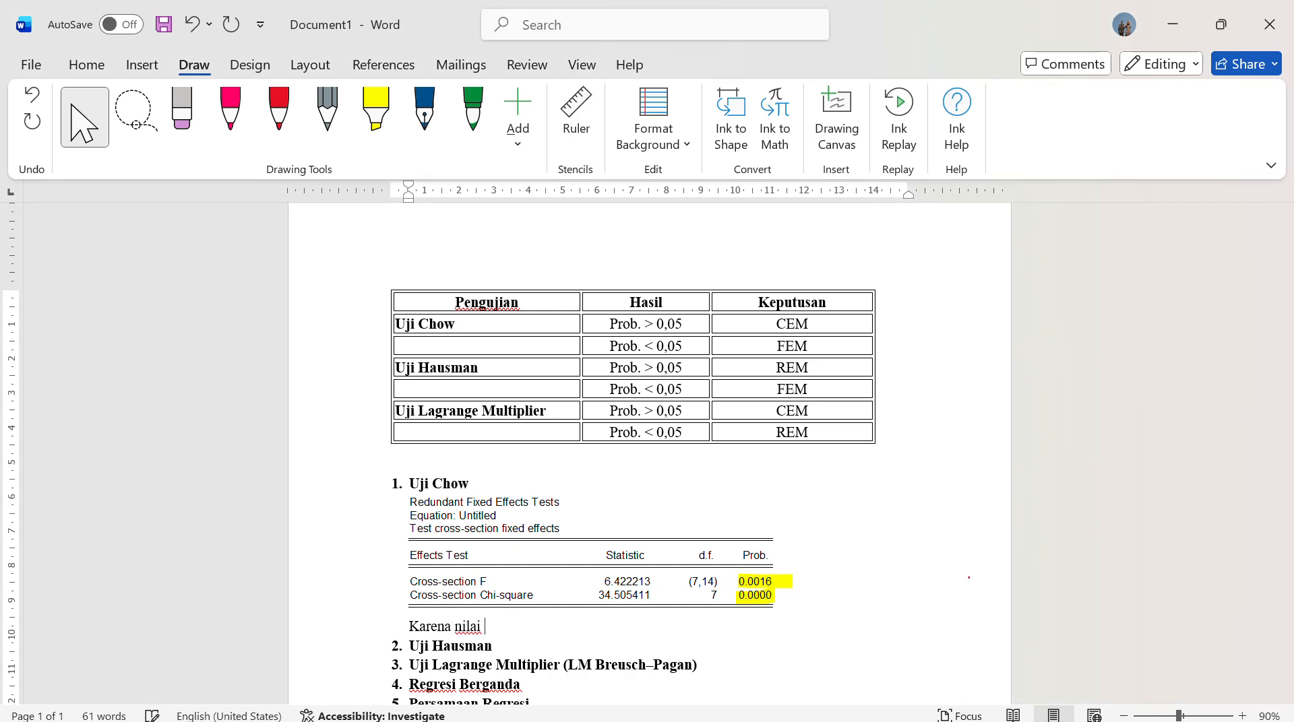
{"action": "type", "text": "Prob,"}
{"action": "type", "text": "0,0000 < o"}
{"action": "key", "text": "BackSpace"}
{"action": "type", "text": "0,05"}
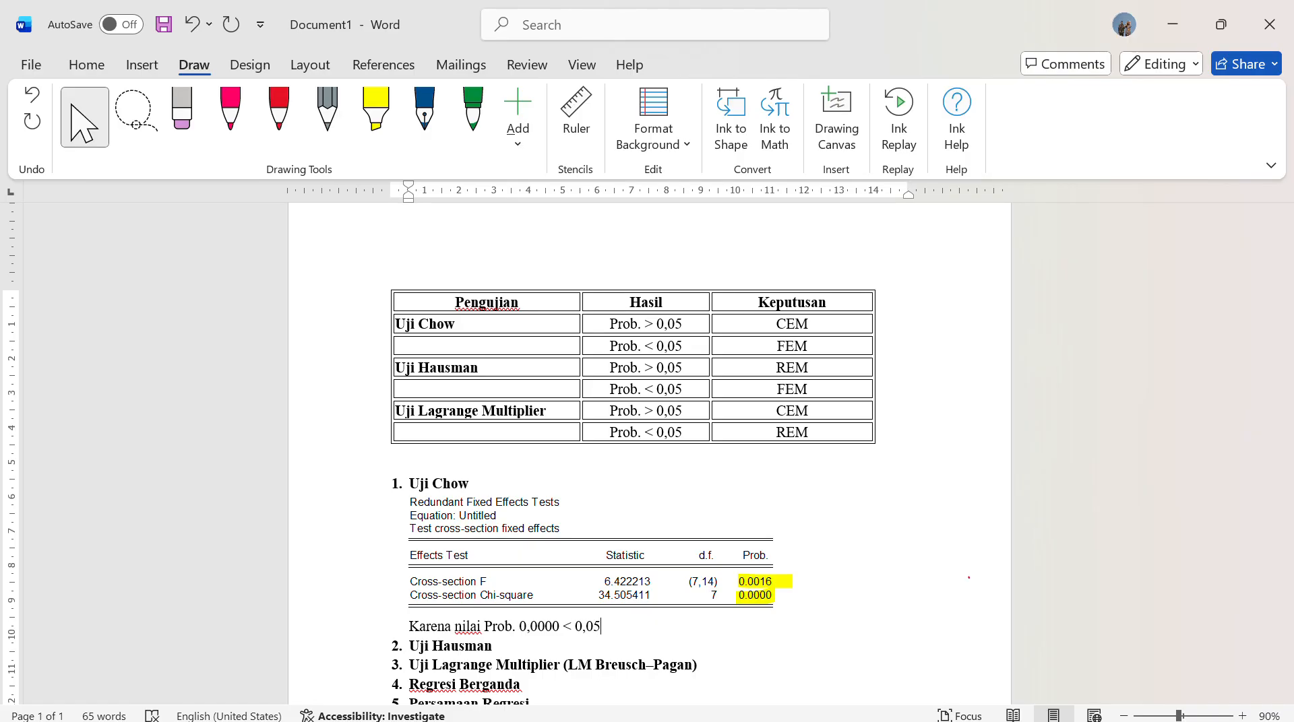
{"action": "type", "text": ",,"}
{"action": "type", "text": "maka "}
{"action": "type", "text": " yang diamb"}
{"action": "type", "text": "il adalahb"}
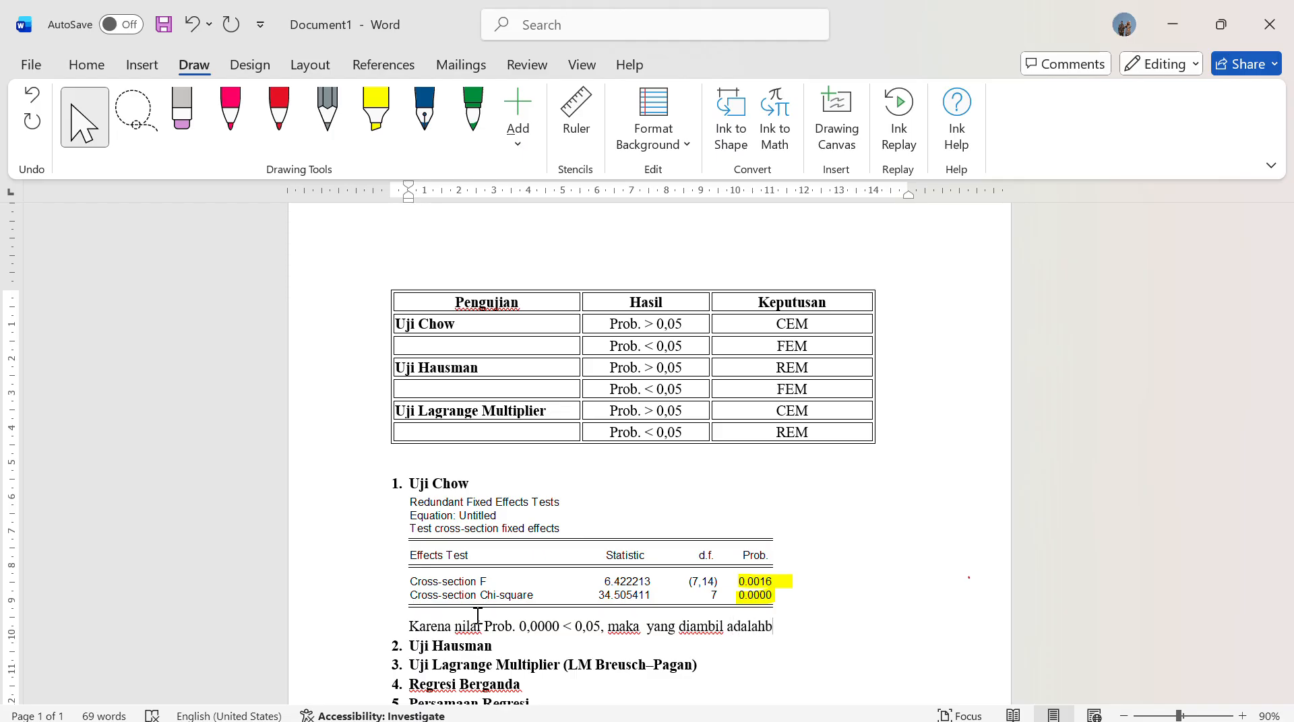
Complete the Uji Chow interpretation sentence with ", maka yang diambil Adalah Fixed Effect Model"
{"action": "key", "text": "BackSpace"}
{"action": "type", "text": "Fixed E"}
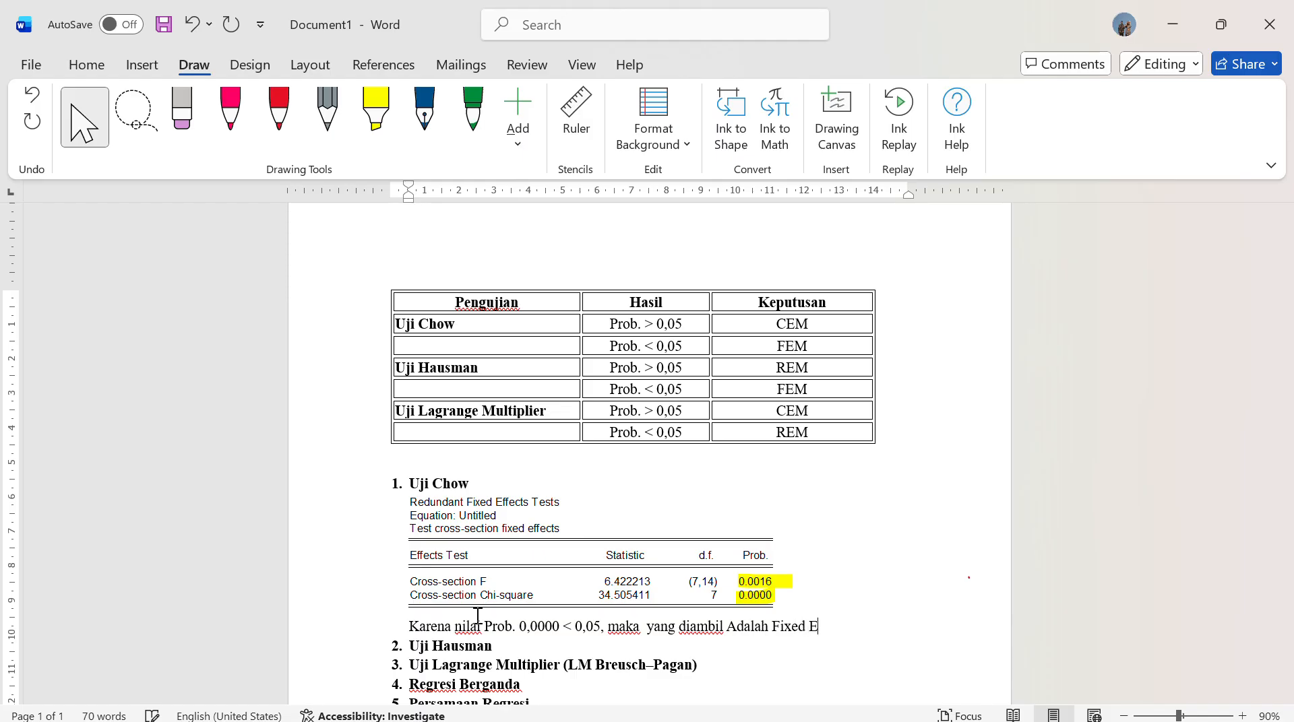
{"action": "type", "text": "ffect Model"}
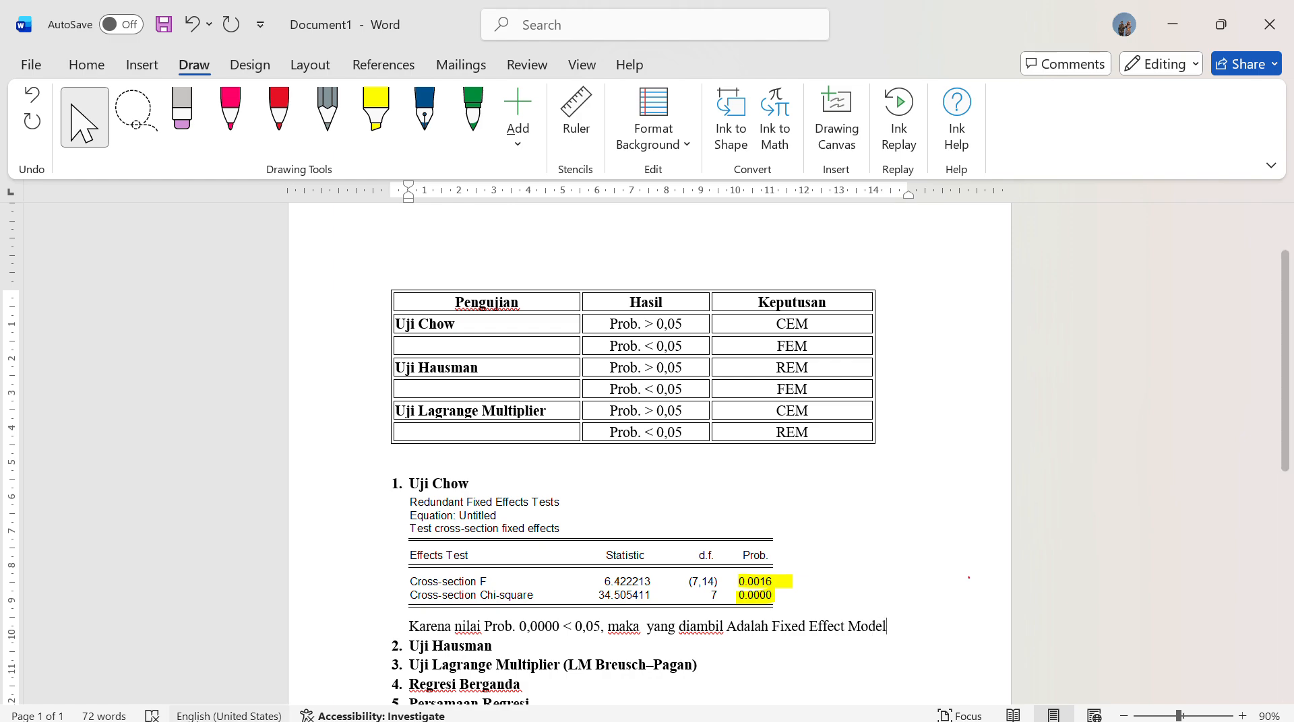
{"action": "scroll", "coordinate": [556, 534], "scroll_direction": "down", "scroll_amount": 2}
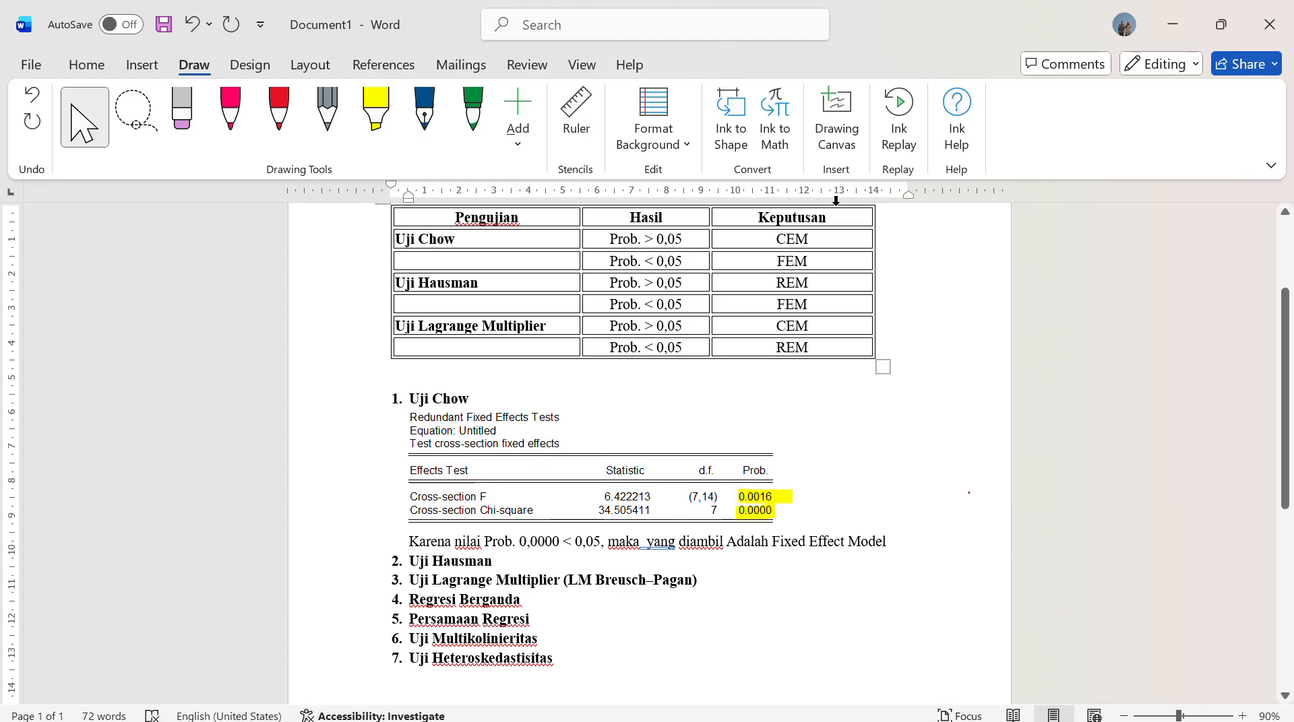
Switch to EViews and close the untitled equation holding the Chow test, confirming its deletion
{"action": "left_click", "coordinate": [1160, 17]}
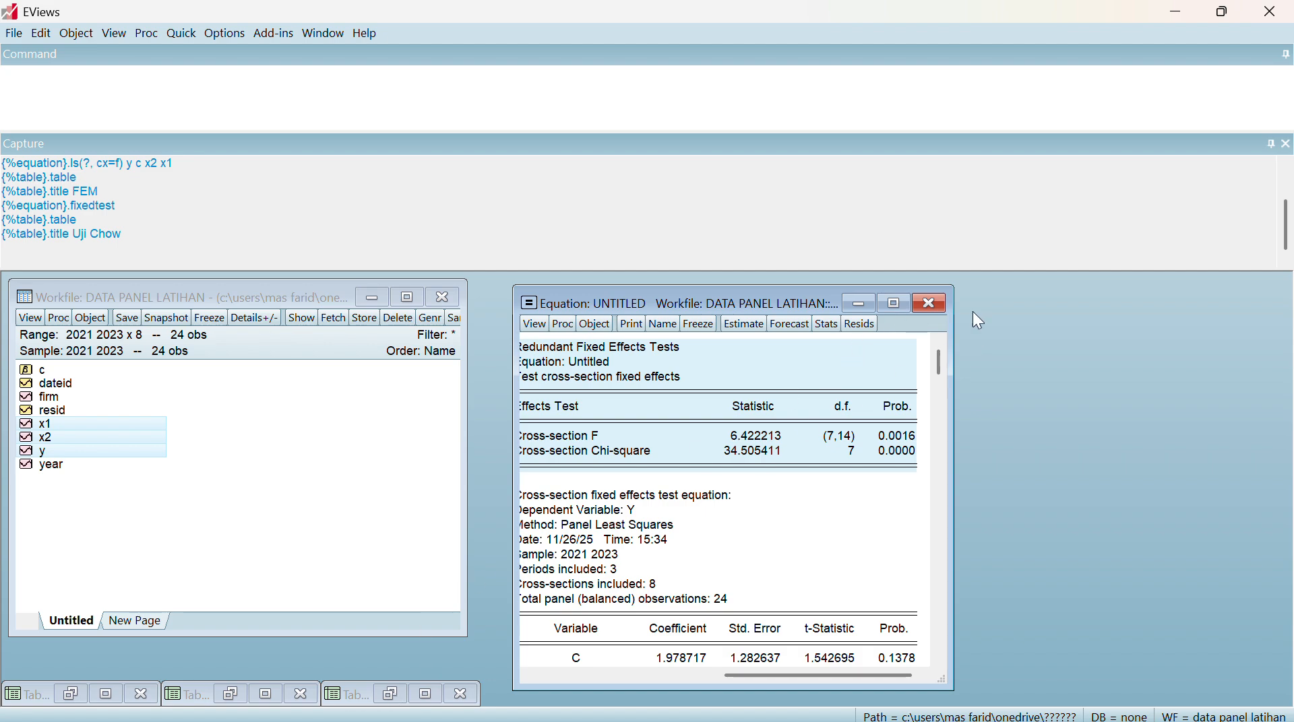
{"action": "left_click", "coordinate": [929, 307]}
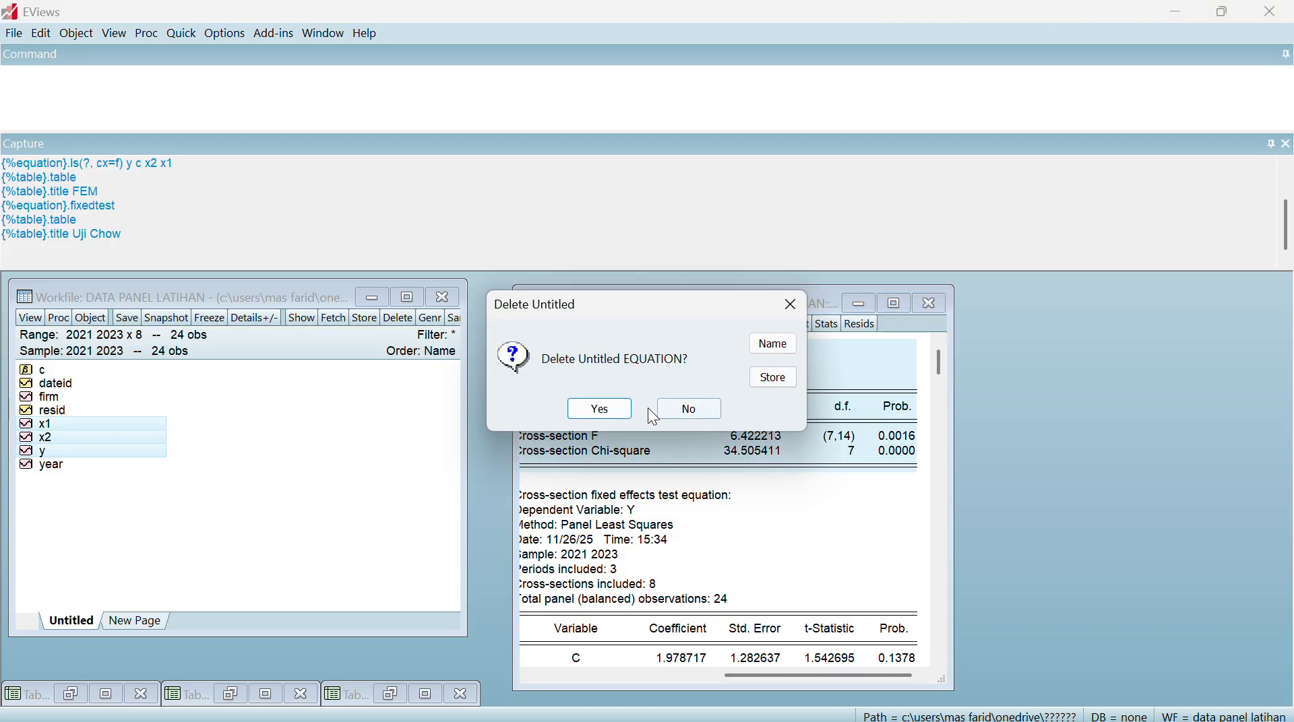
{"action": "left_click", "coordinate": [620, 407]}
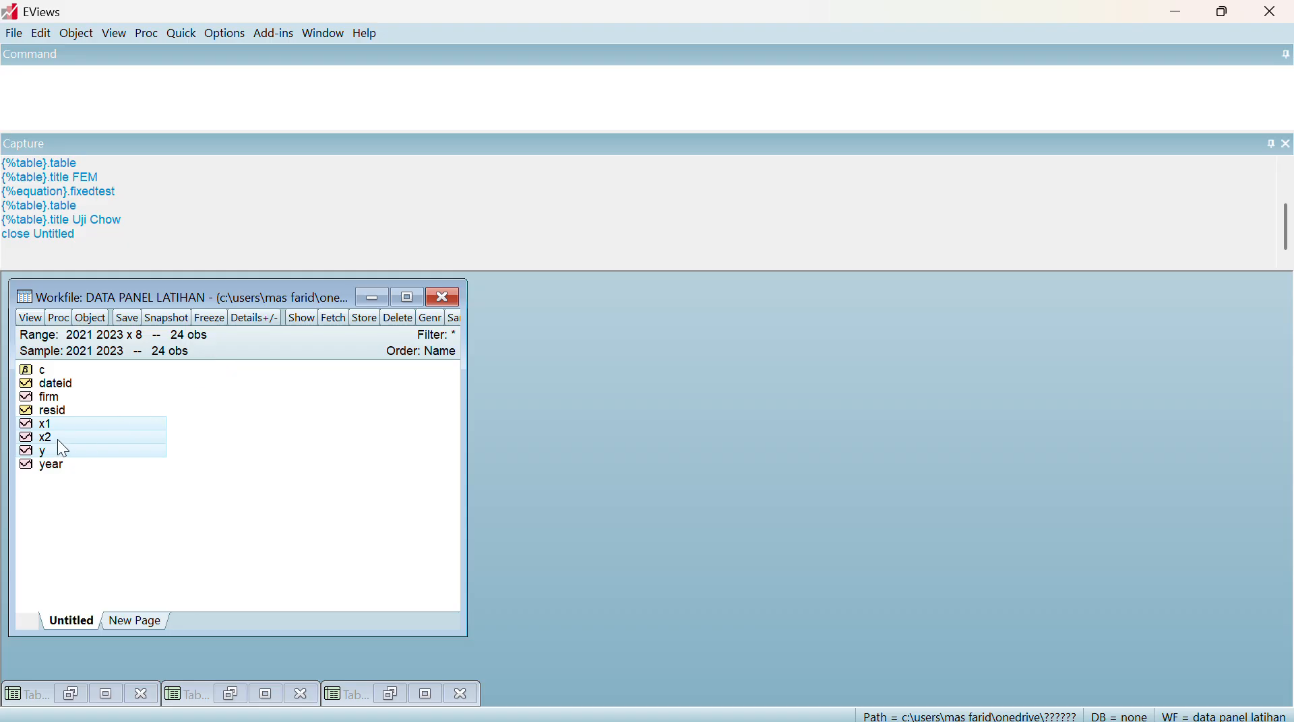
Open the selected series x1, x2 and y as an equation and specify it as y c x2 x1
{"action": "right_click", "coordinate": [91, 436]}
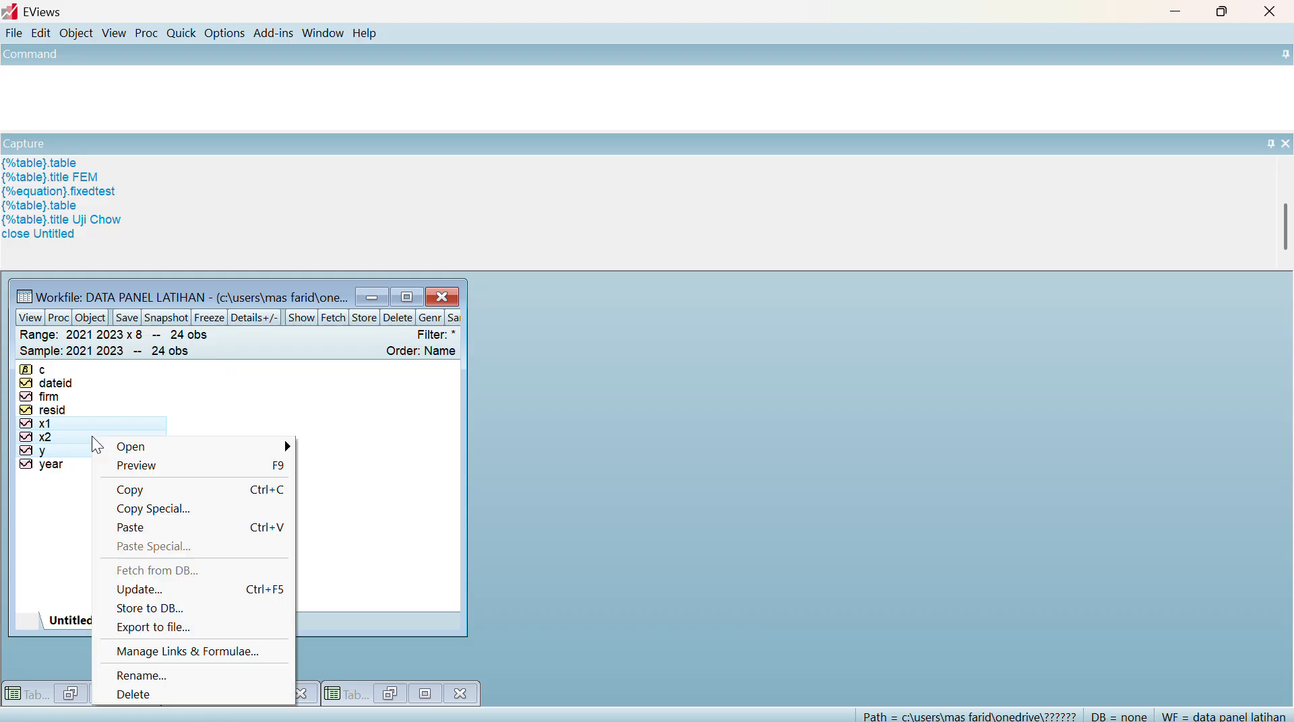
{"action": "mouse_move", "coordinate": [219, 448]}
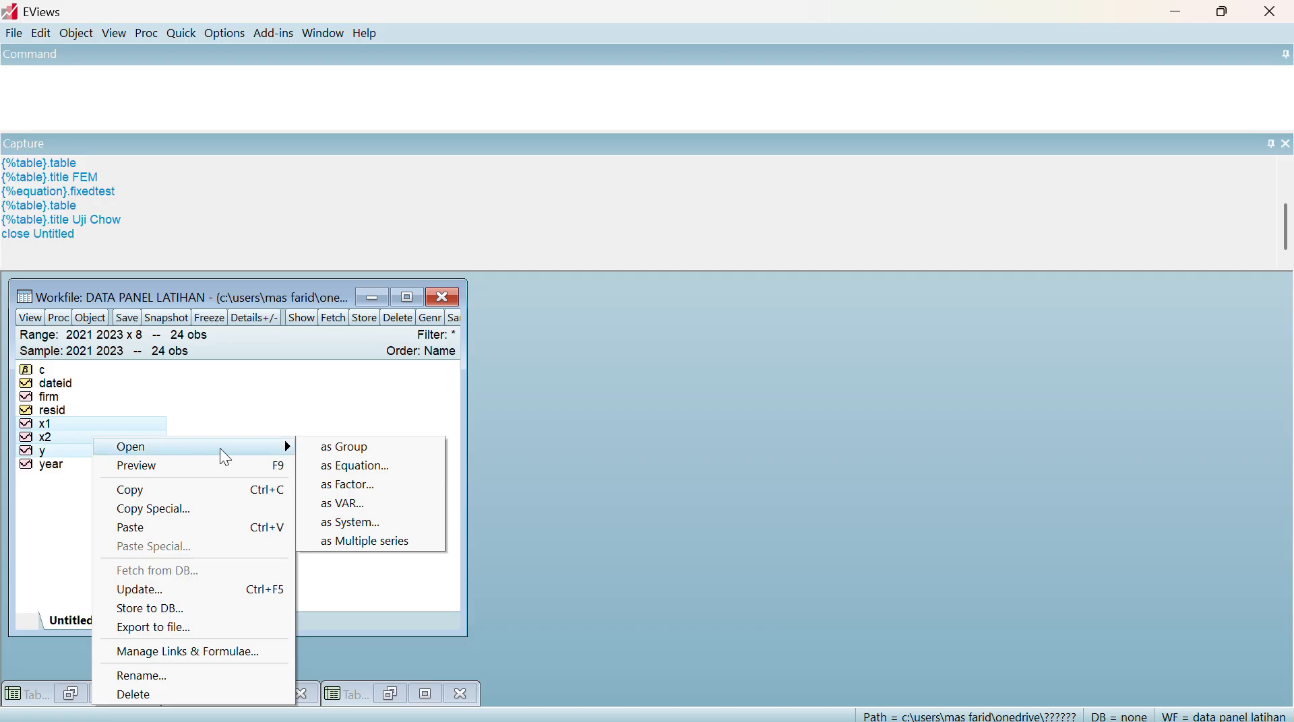
{"action": "left_click", "coordinate": [337, 470]}
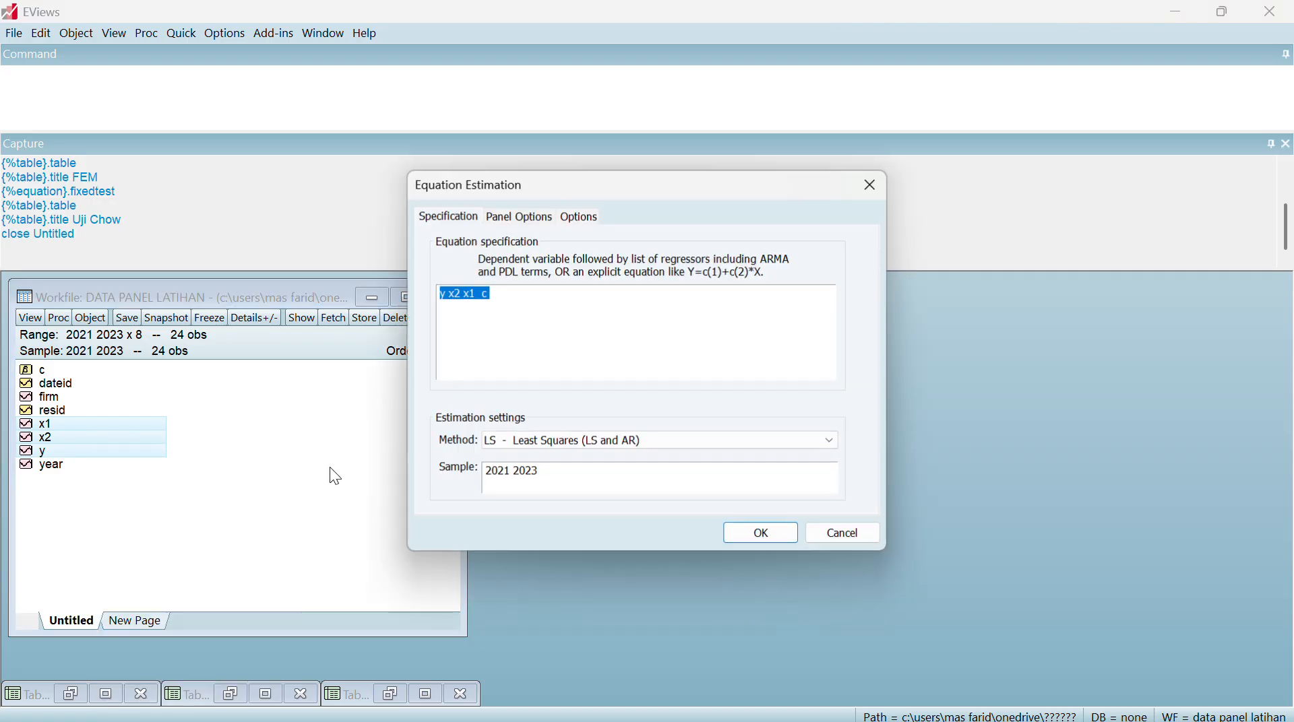
{"action": "left_click", "coordinate": [558, 297]}
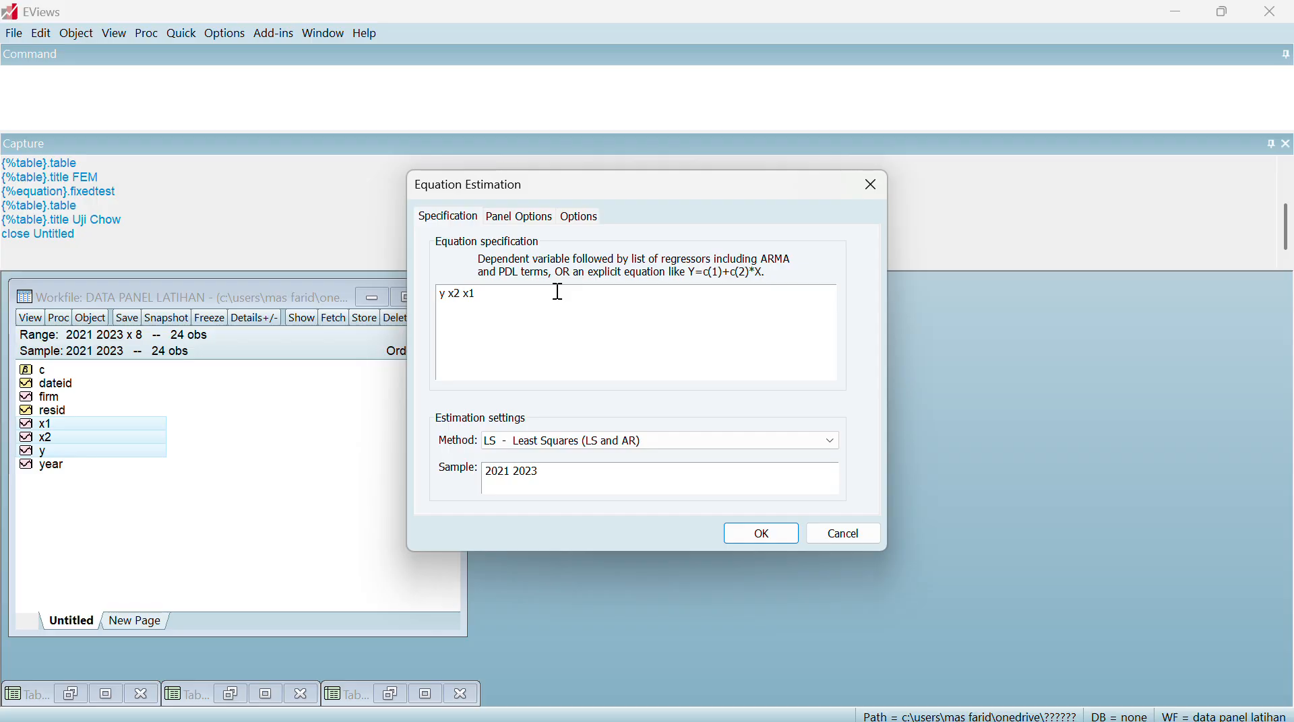
{"action": "type", "text": "d"}
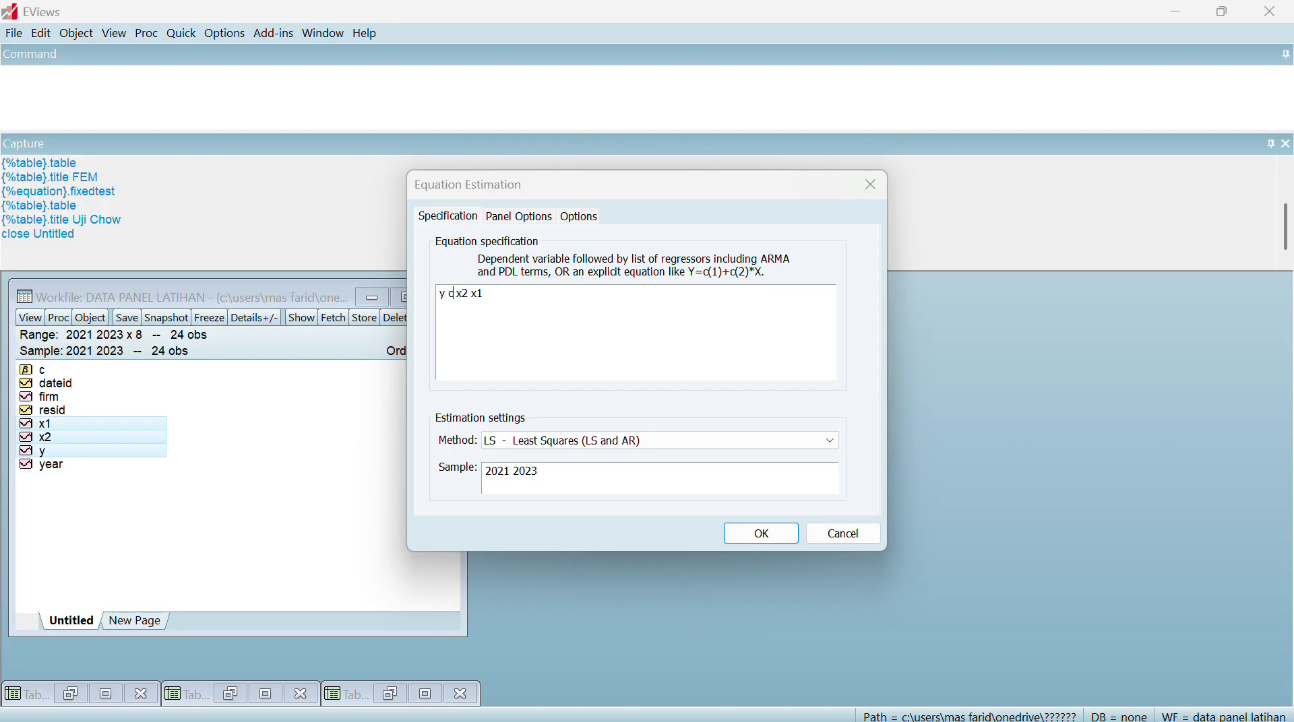
Set the cross-section effects to Random and estimate the equation
{"action": "left_click", "coordinate": [518, 216]}
{"action": "left_click", "coordinate": [573, 264]}
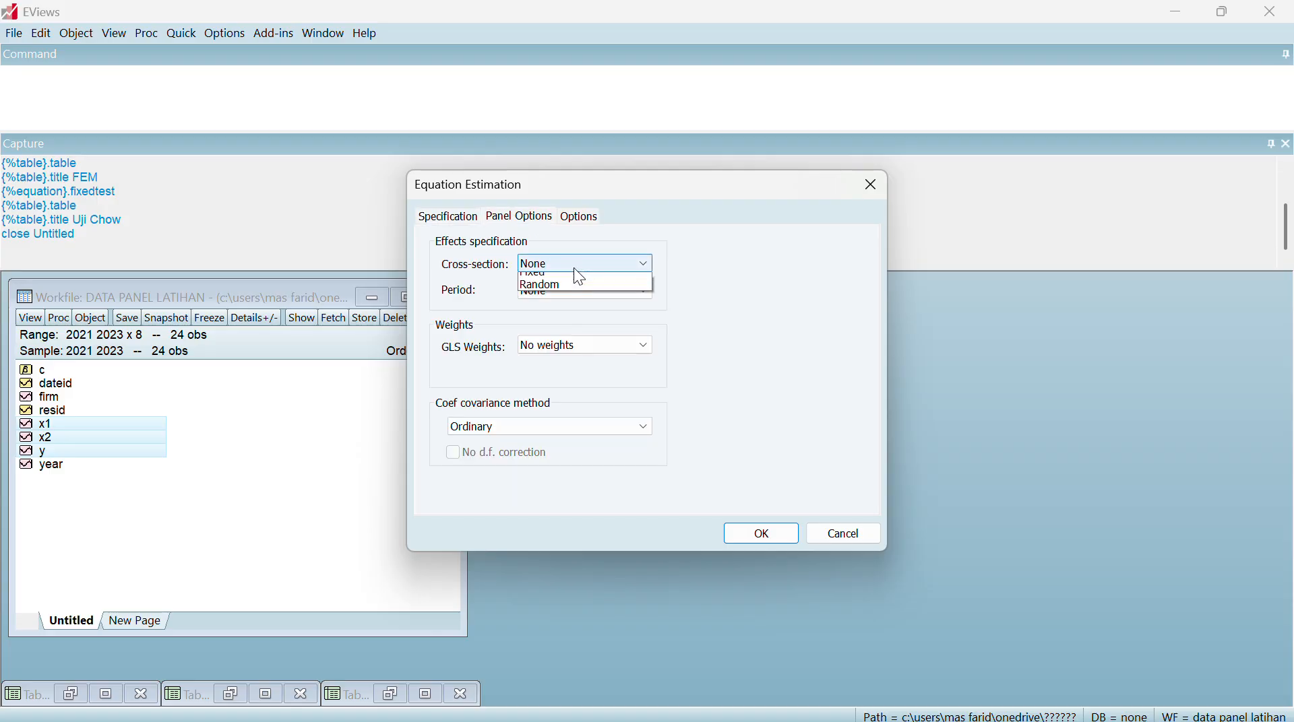
{"action": "left_click", "coordinate": [559, 307]}
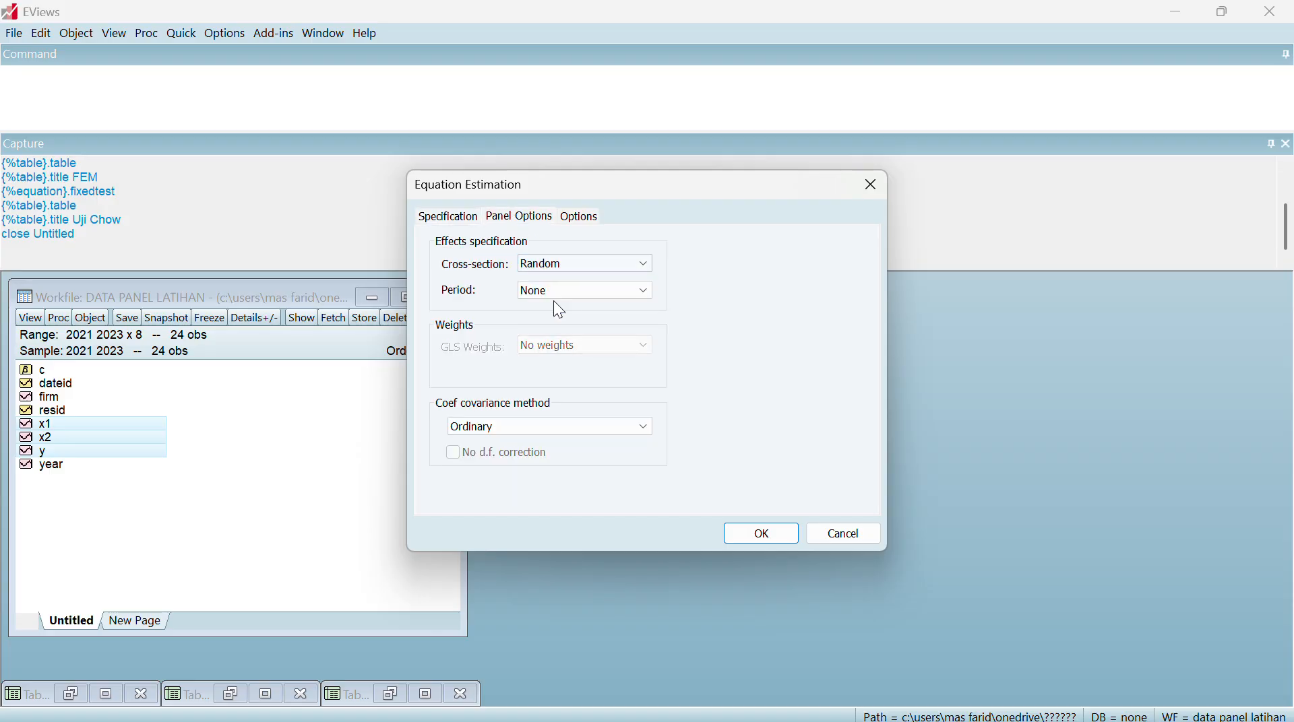
{"action": "left_click", "coordinate": [765, 537]}
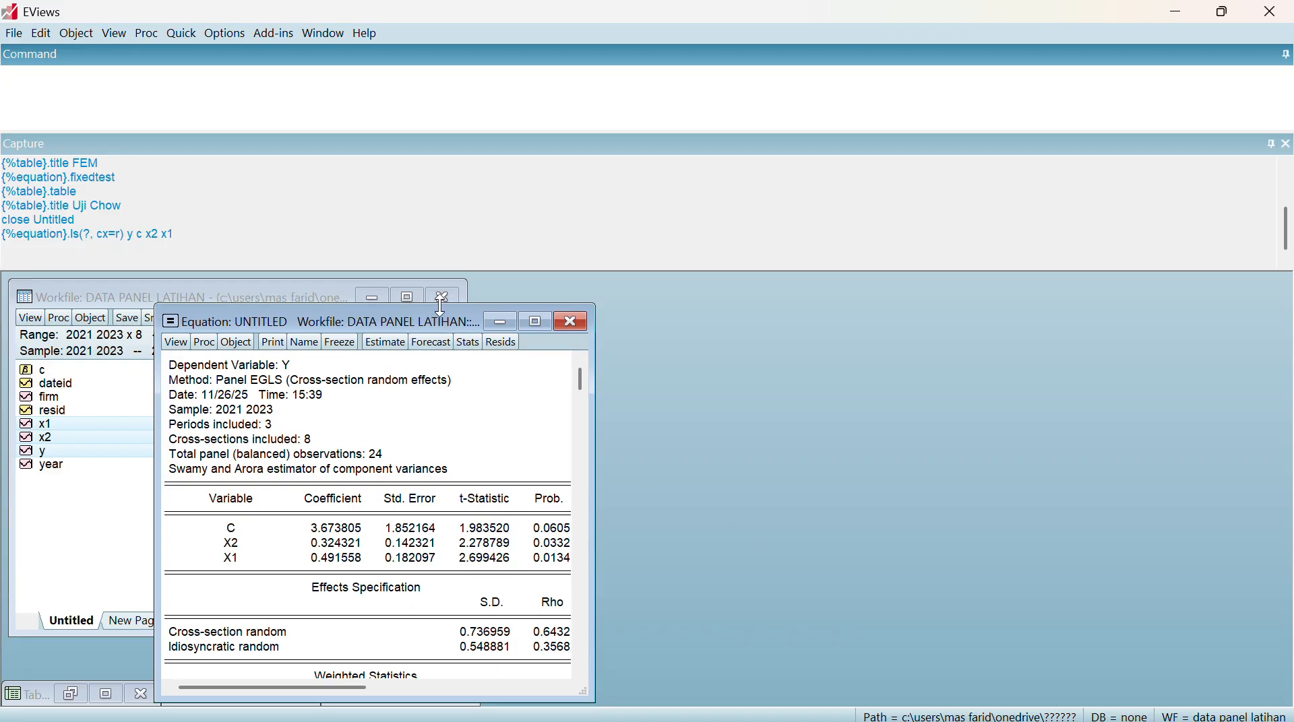
Freeze the random effects estimation output as a table, title it REM, and minimize the table
{"action": "left_click_drag", "start_coordinate": [410, 322], "coordinate": [735, 292]}
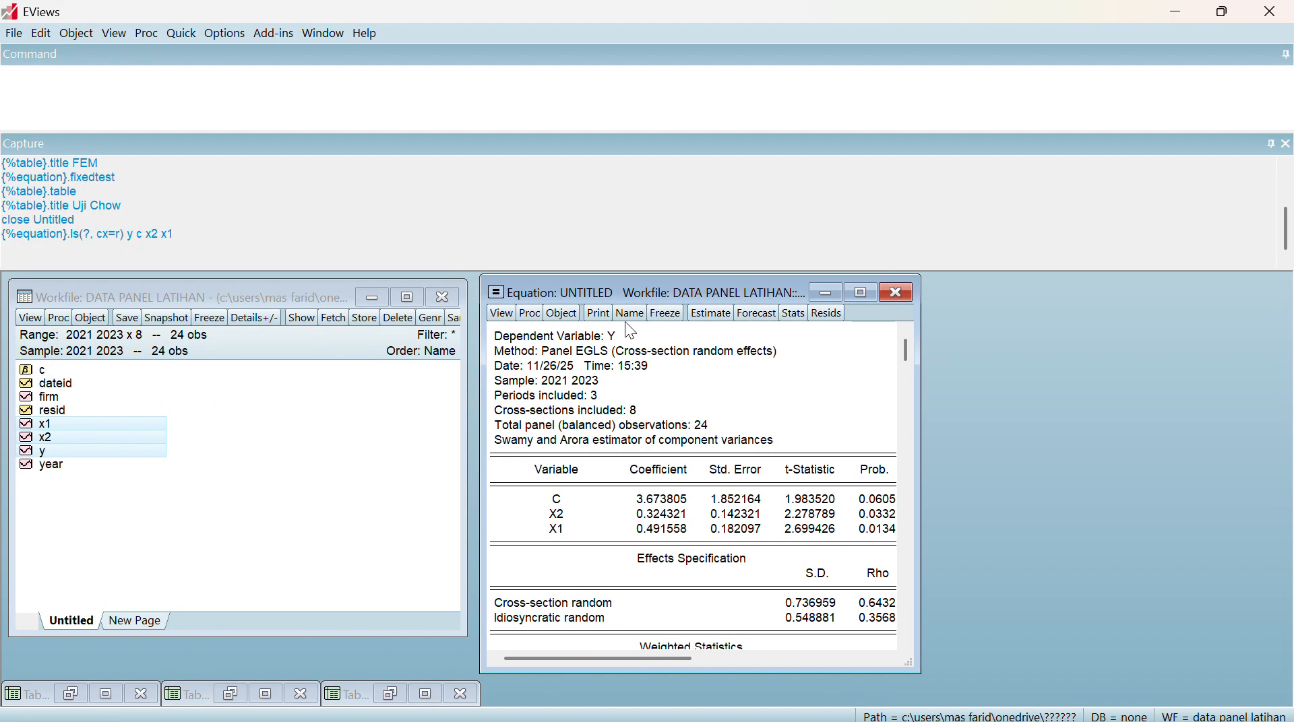
{"action": "left_click", "coordinate": [662, 317]}
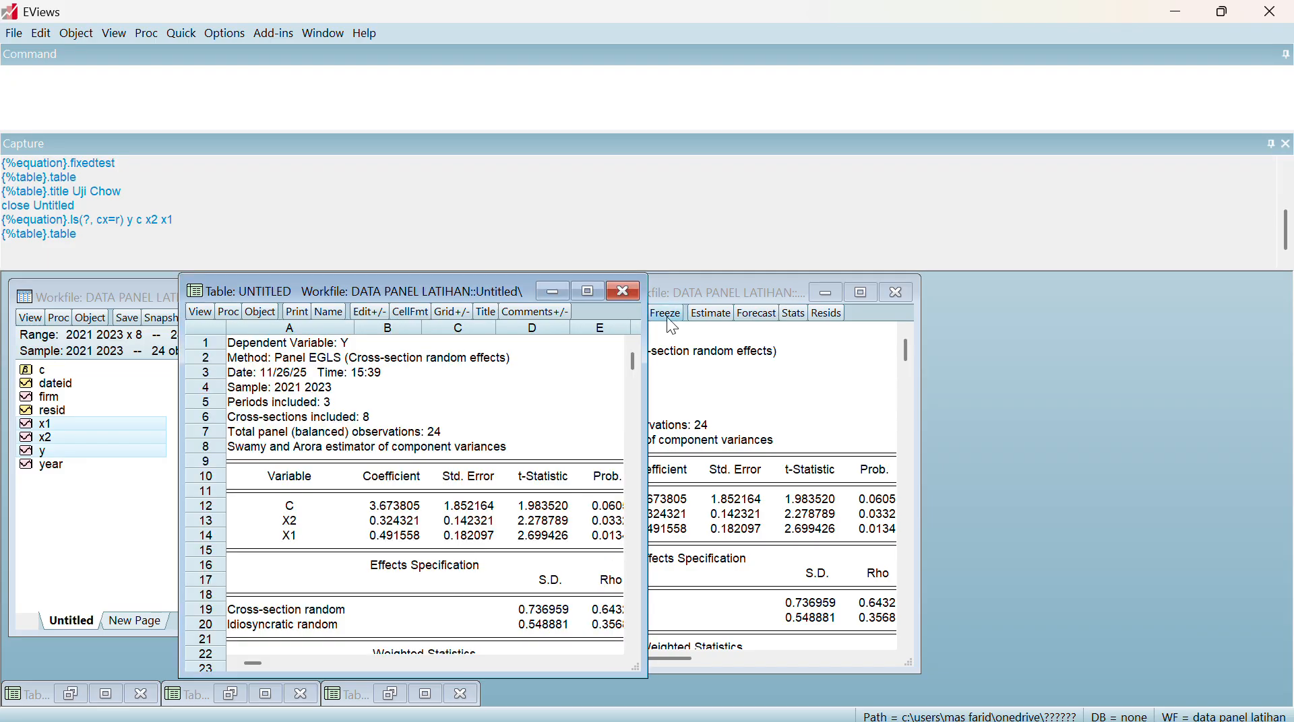
{"action": "left_click", "coordinate": [480, 313]}
{"action": "type", "text": "REM"}
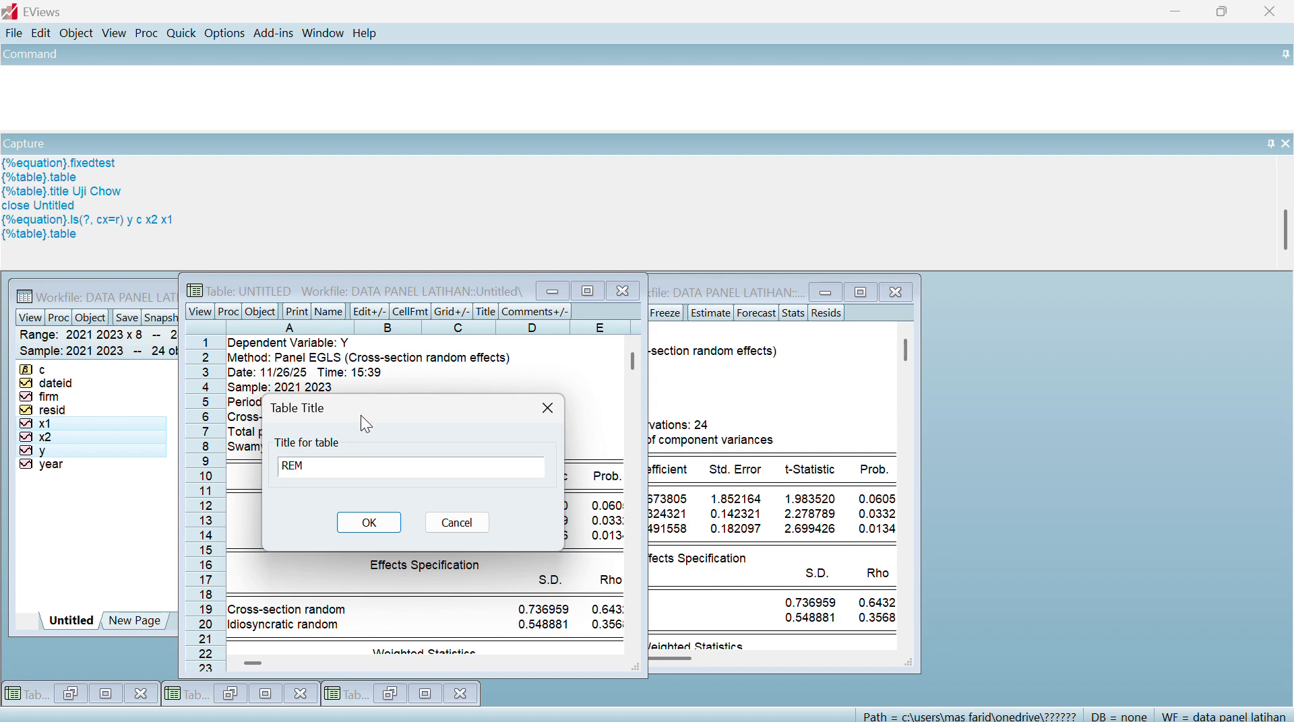
{"action": "left_click", "coordinate": [369, 523]}
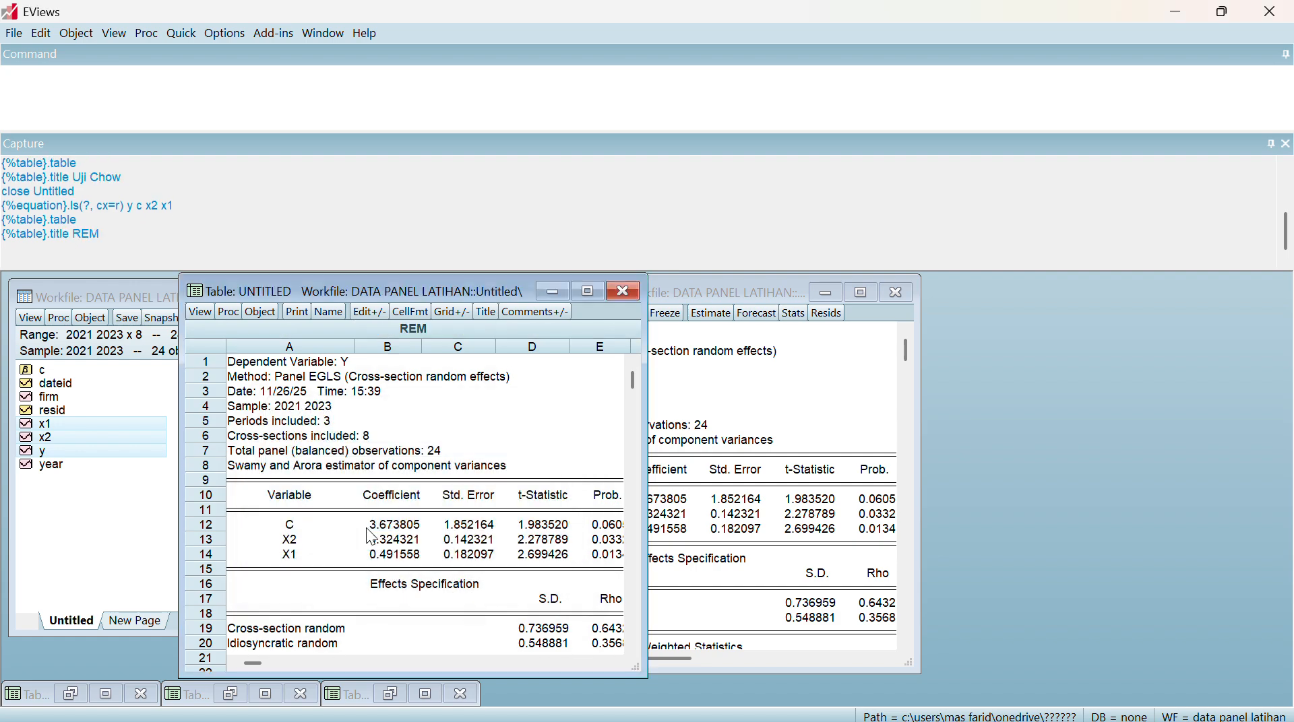
{"action": "left_click", "coordinate": [550, 294]}
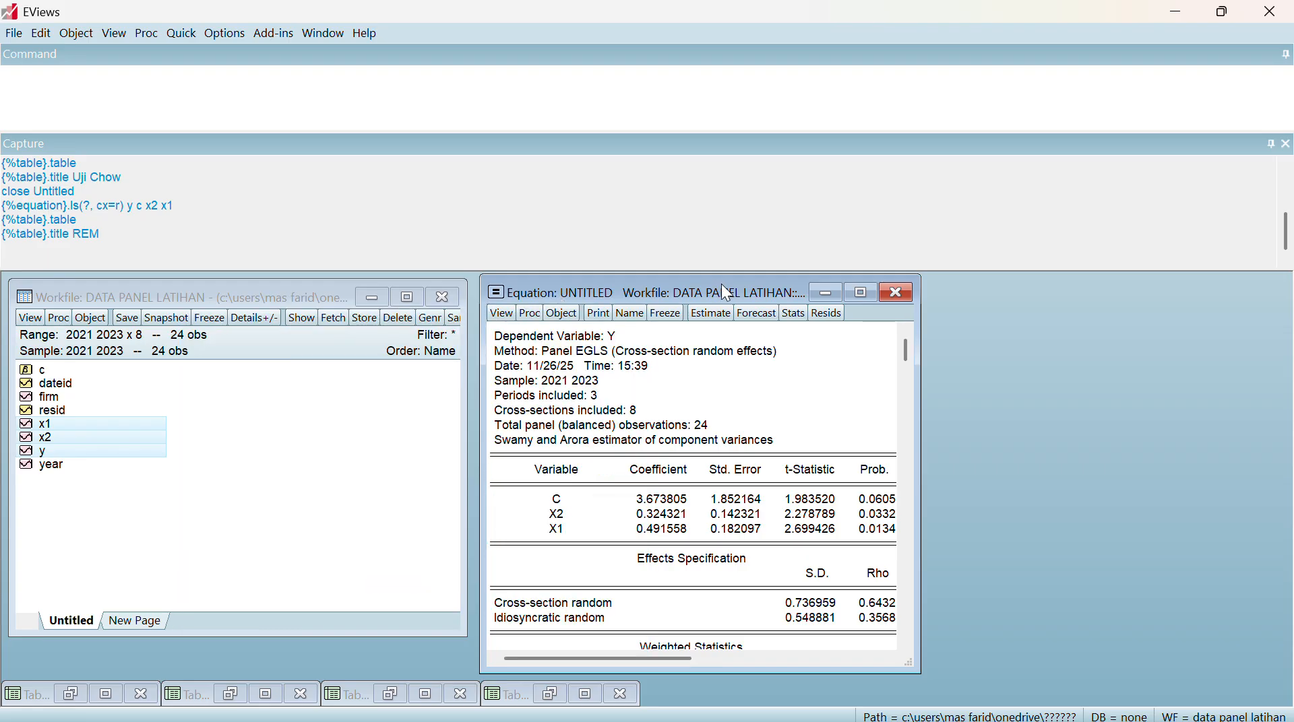
Run the Correlated Random Effects - Hausman Test on the random effects equation
{"action": "left_click", "coordinate": [501, 317]}
{"action": "mouse_move", "coordinate": [605, 518]}
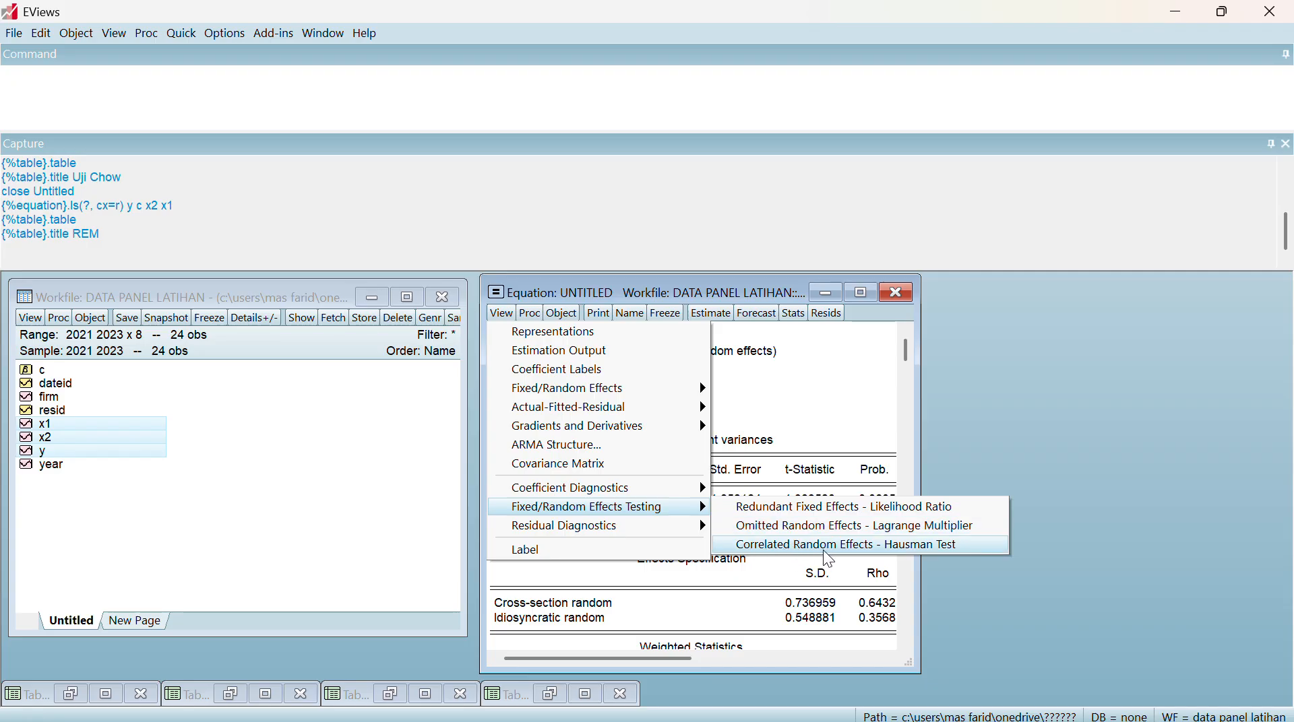
{"action": "left_click", "coordinate": [876, 550]}
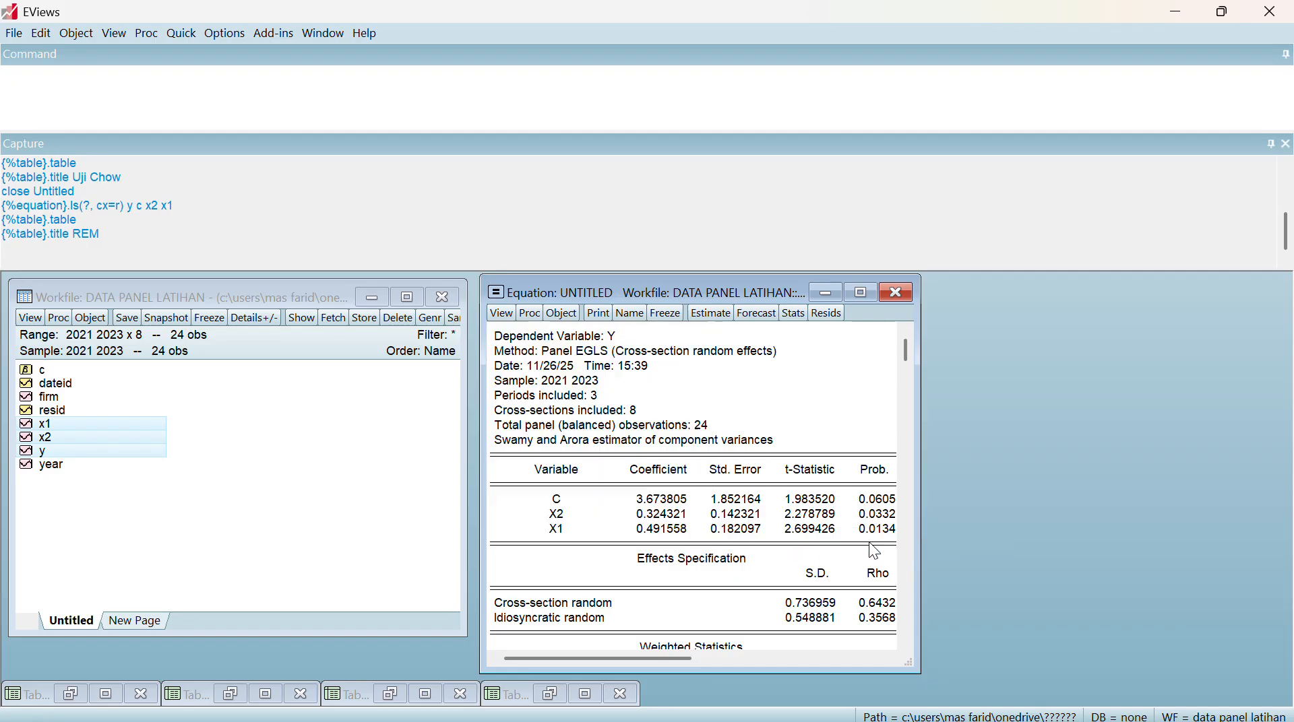
Freeze the Hausman test output as a table, title it Uji Hausman, and minimize the table
{"action": "left_click", "coordinate": [672, 311]}
{"action": "left_click", "coordinate": [510, 336]}
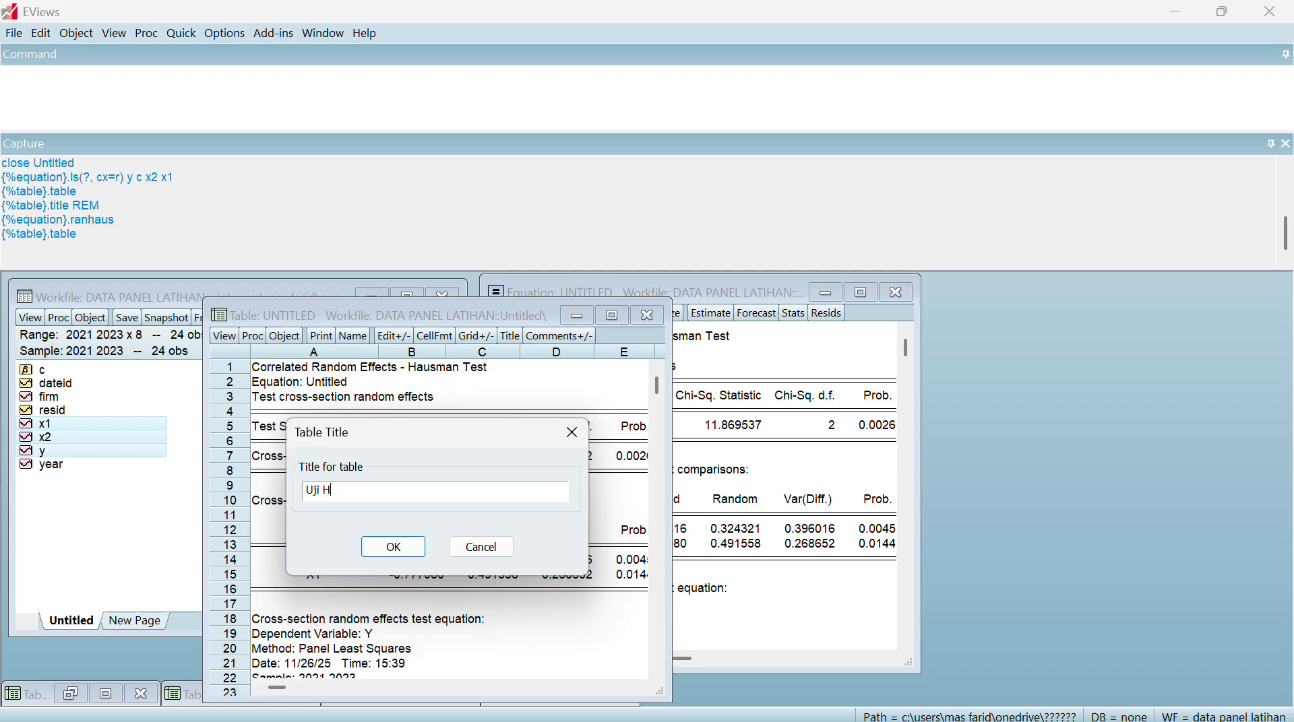
{"action": "type", "text": "Uji Hausman"}
{"action": "key", "text": "Return"}
{"action": "left_click", "coordinate": [577, 316]}
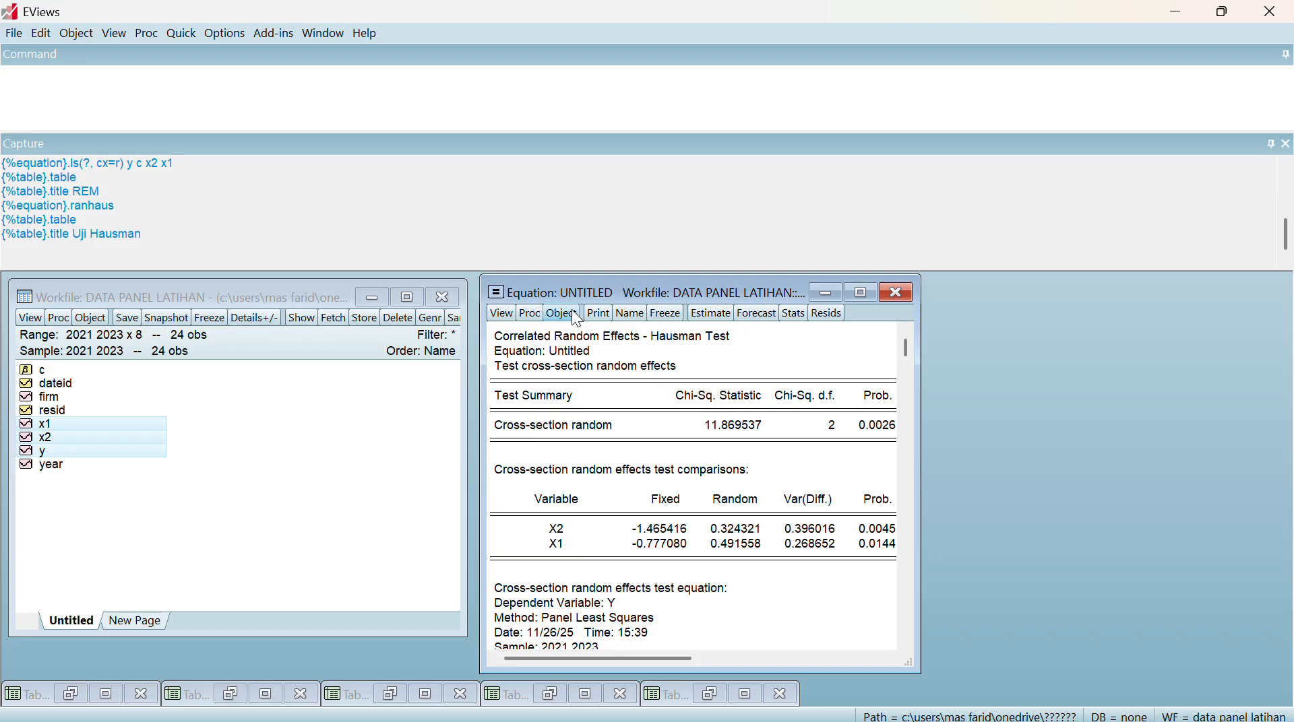
Copy the Hausman test heading and Test Summary rows through Cross-section random, with numbers as displayed
{"action": "left_click_drag", "start_coordinate": [495, 330], "coordinate": [896, 435]}
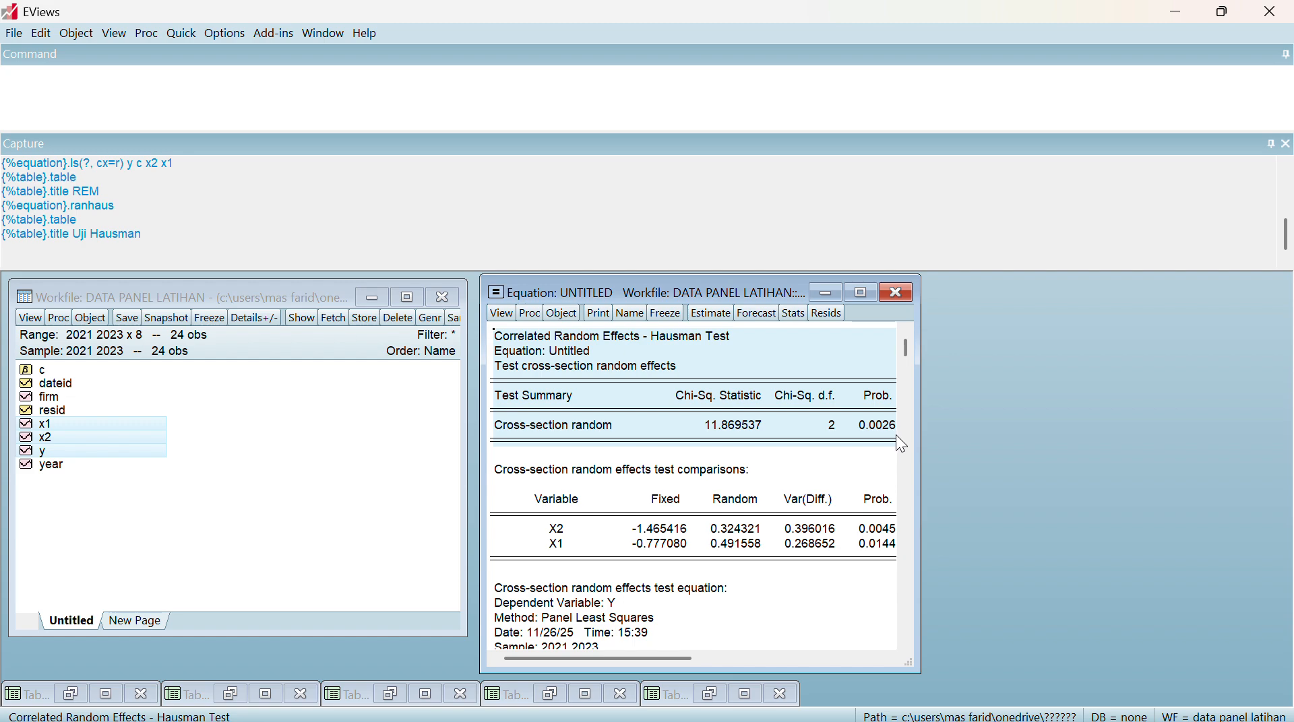
{"action": "key", "text": "ctrl+c"}
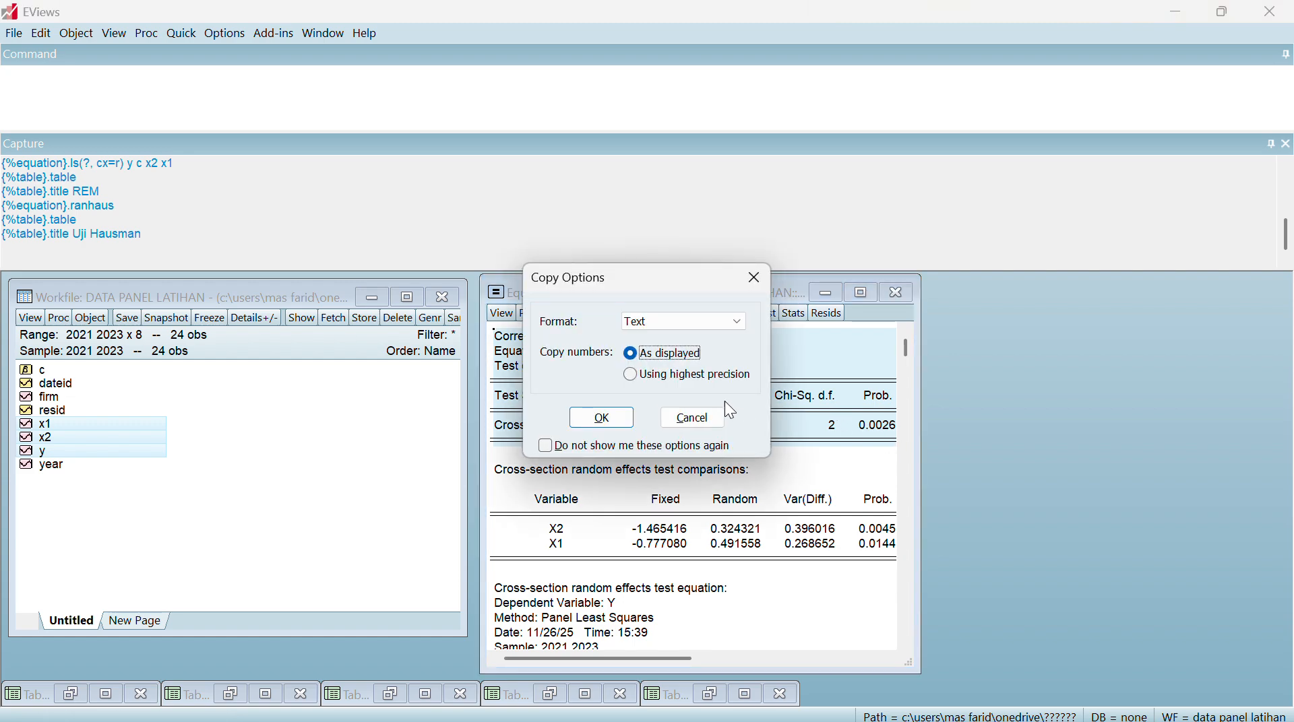
{"action": "left_click", "coordinate": [604, 415]}
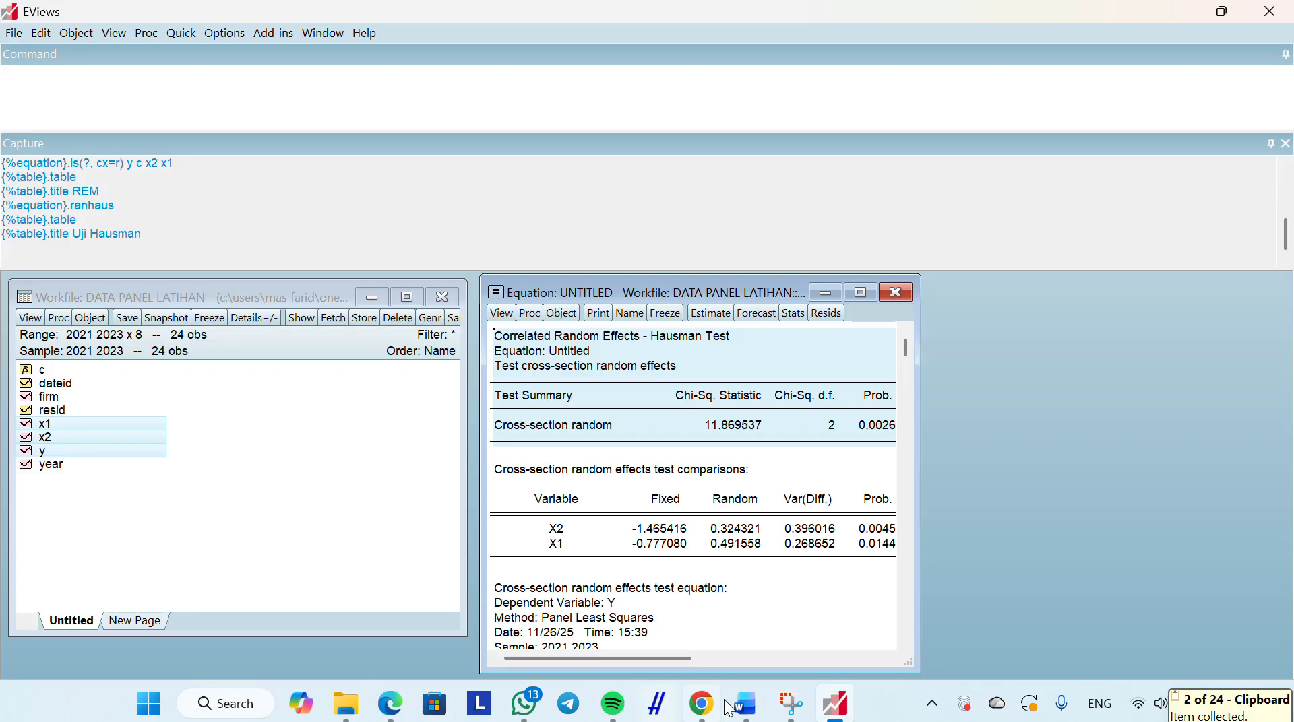
Switch to Word and paste the copied Hausman test output as a picture on a new unnumbered line under the Uji Hausman heading
{"action": "left_click", "coordinate": [745, 704]}
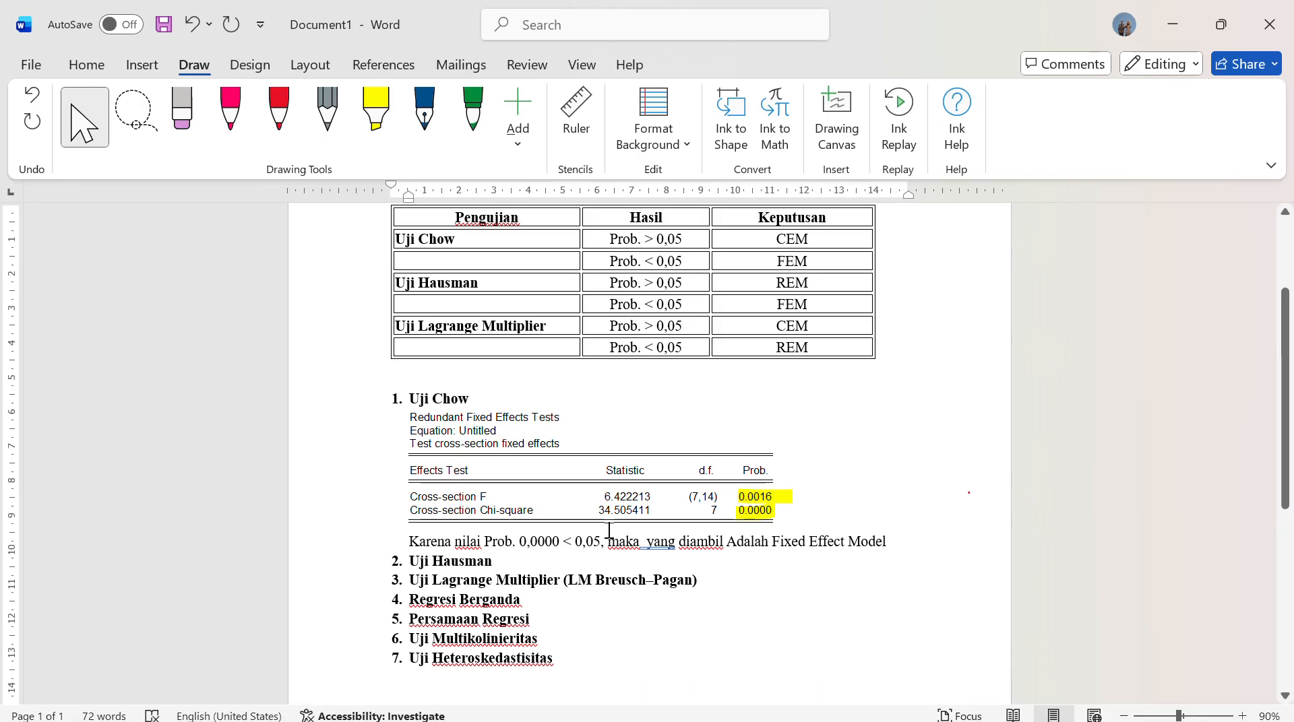
{"action": "key", "text": "Return"}
{"action": "key", "text": "BackSpace"}
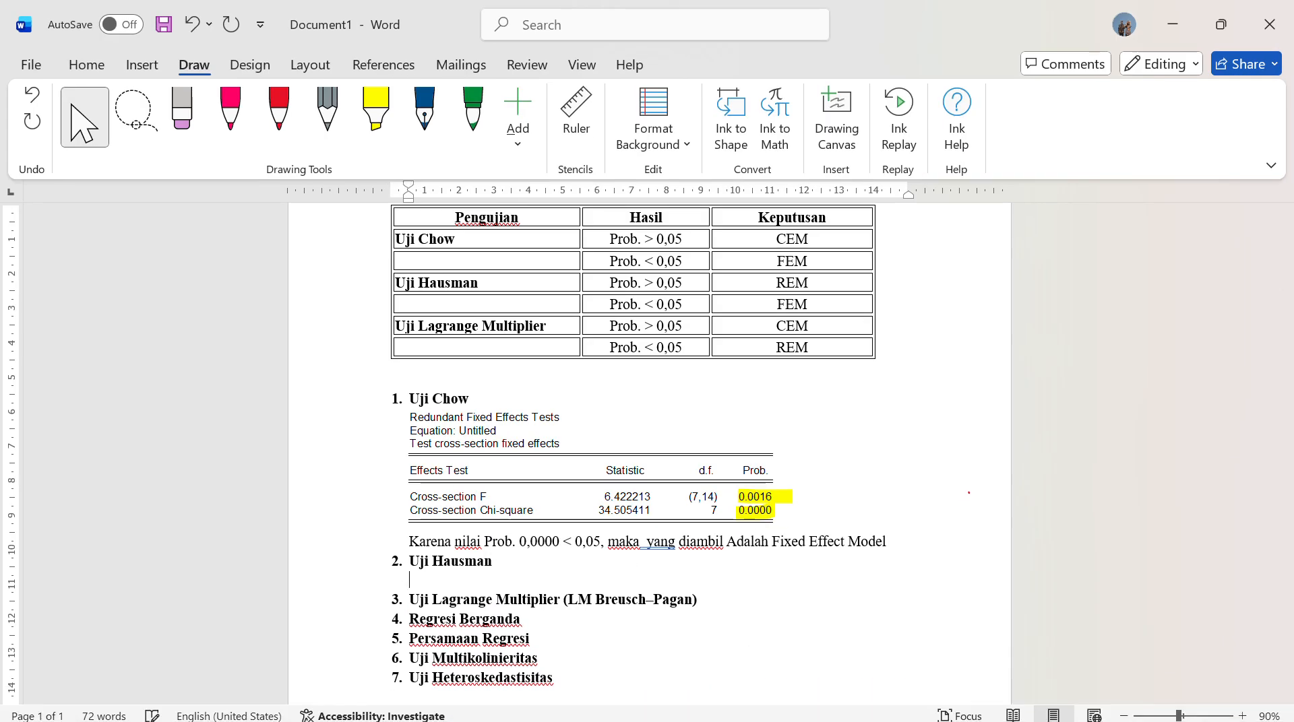
{"action": "right_click", "coordinate": [438, 577]}
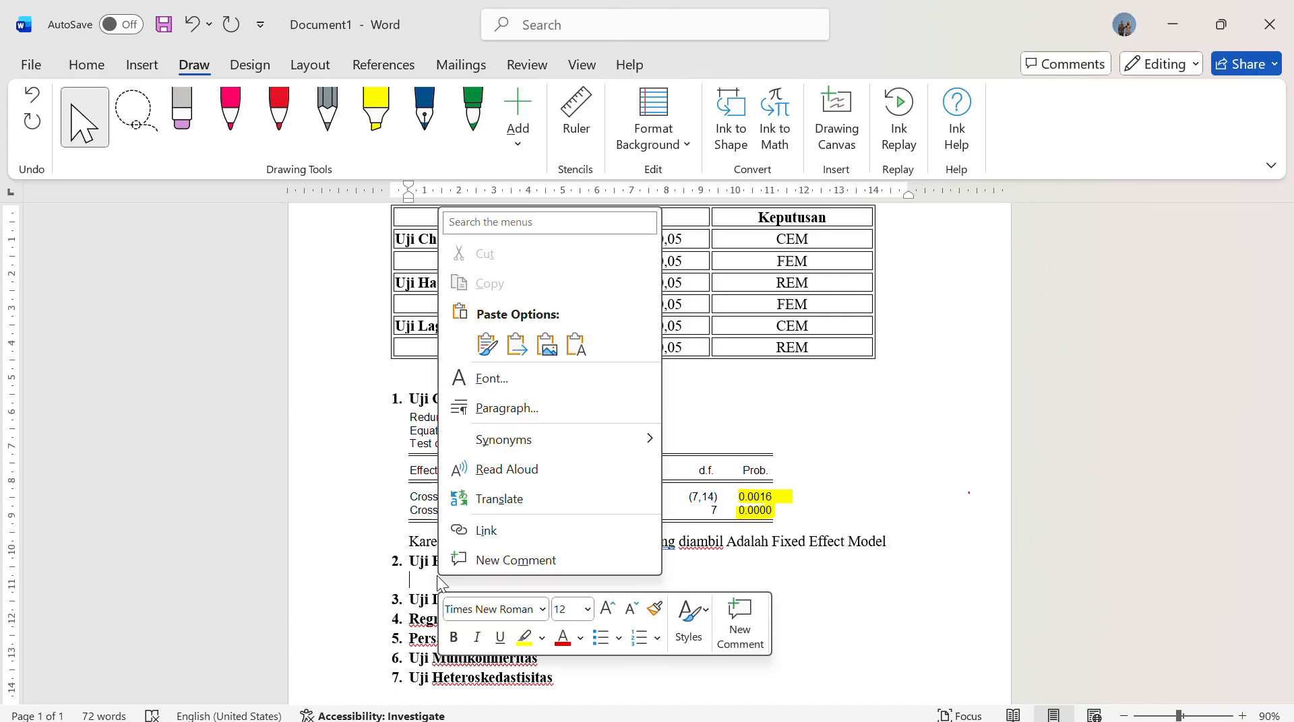
{"action": "left_click", "coordinate": [551, 343]}
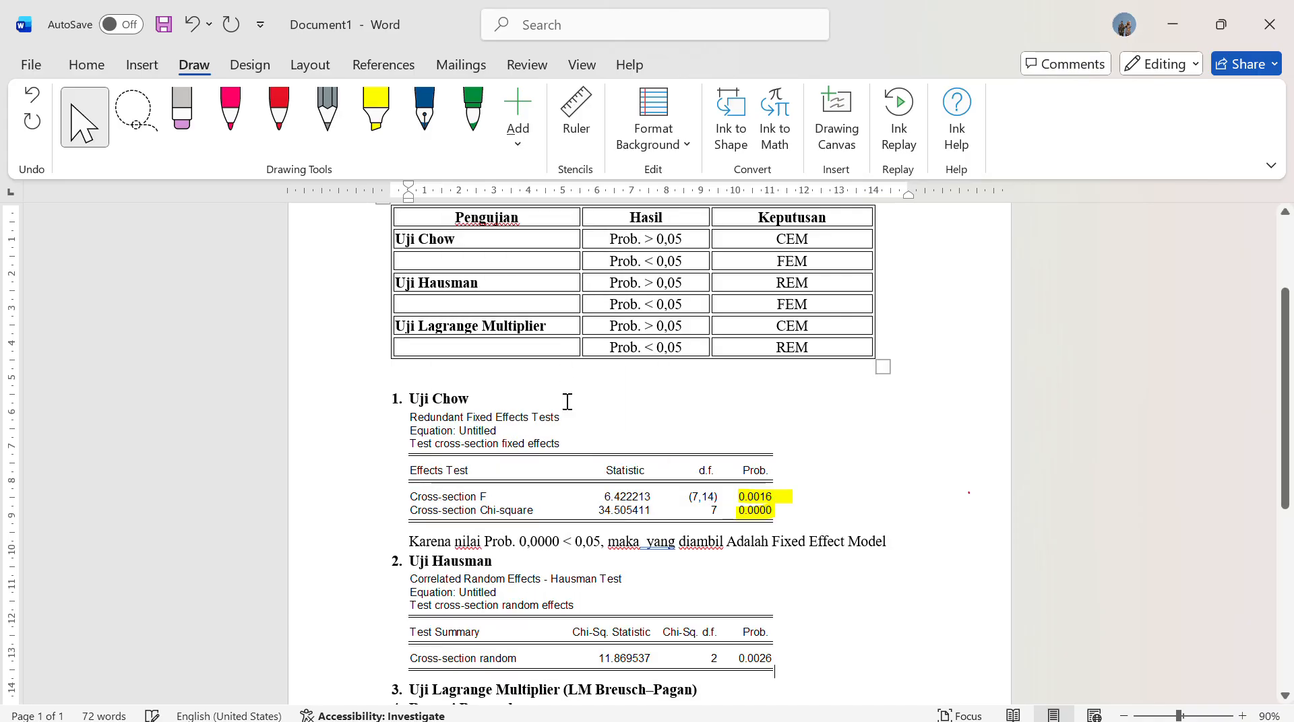
Highlight the 0.0026 probability and the Cross-section random label in yellow on the Hausman table picture
{"action": "scroll", "coordinate": [566, 402], "scroll_direction": "down", "scroll_amount": 3}
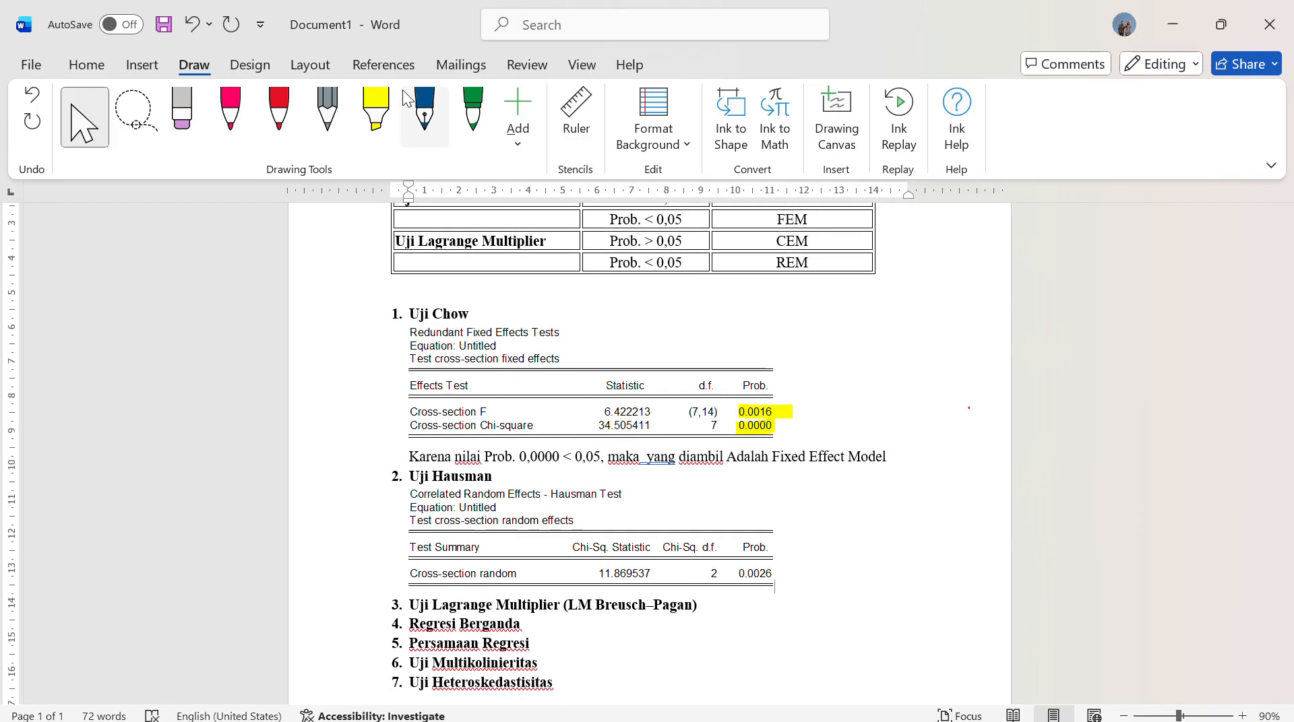
{"action": "left_click", "coordinate": [375, 115]}
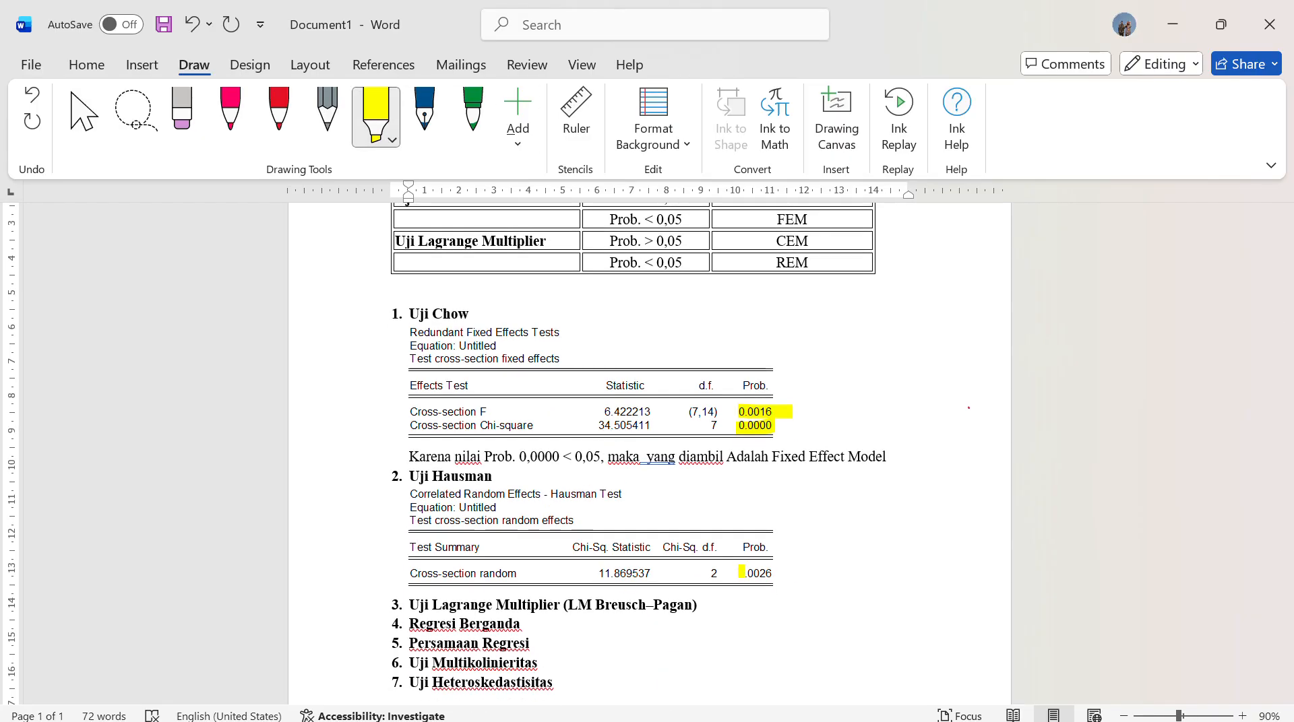
{"action": "left_click_drag", "start_coordinate": [741, 572], "coordinate": [775, 572]}
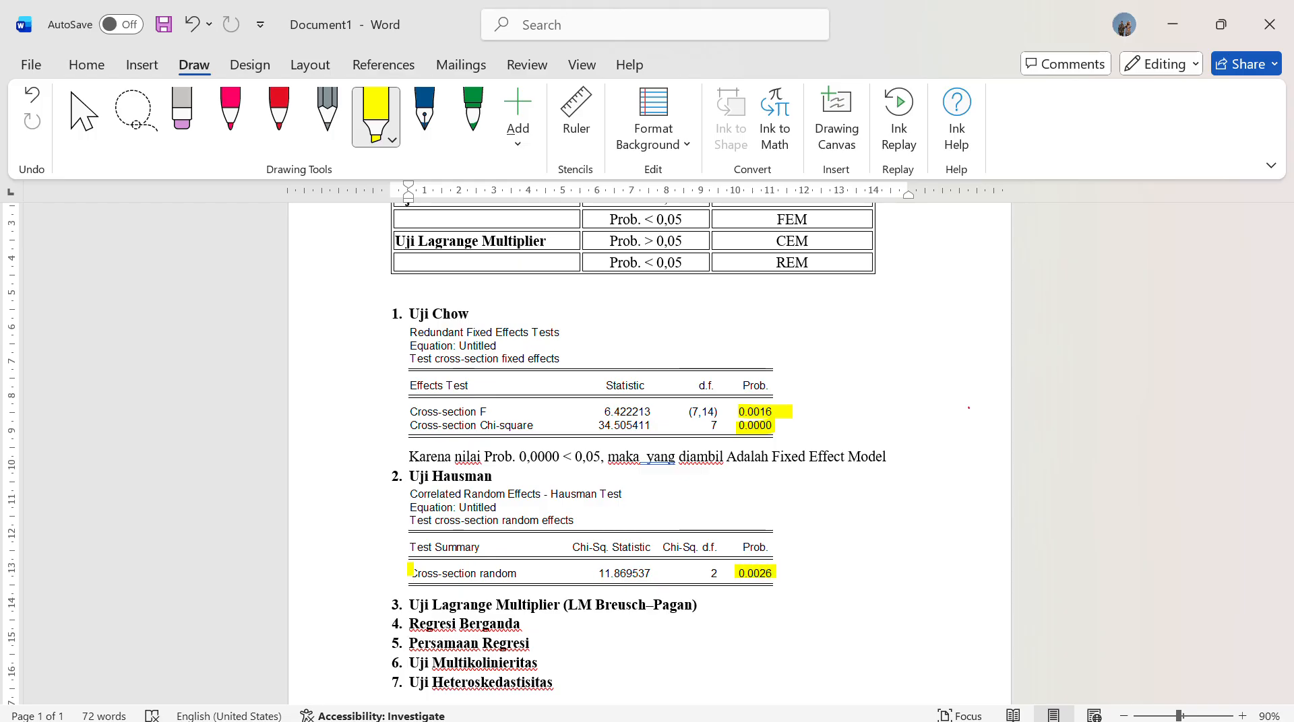
{"action": "left_click_drag", "start_coordinate": [410, 570], "coordinate": [519, 577]}
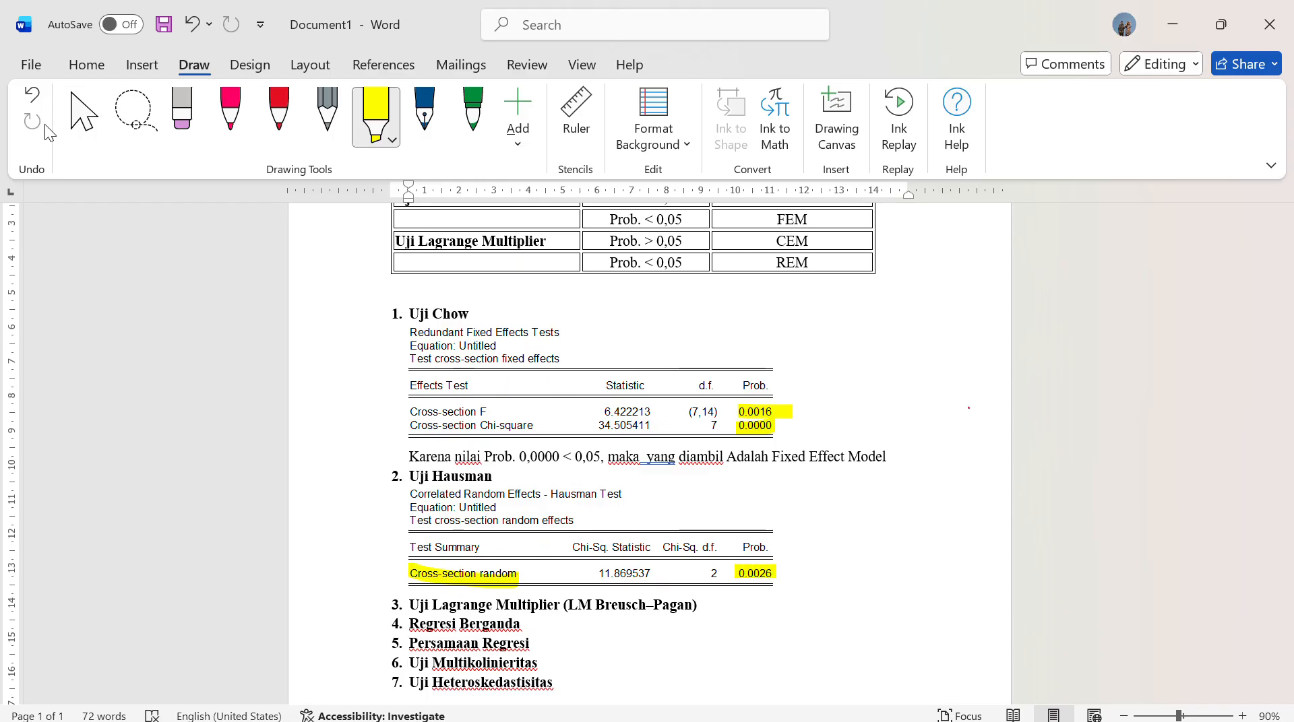
{"action": "left_click", "coordinate": [83, 115]}
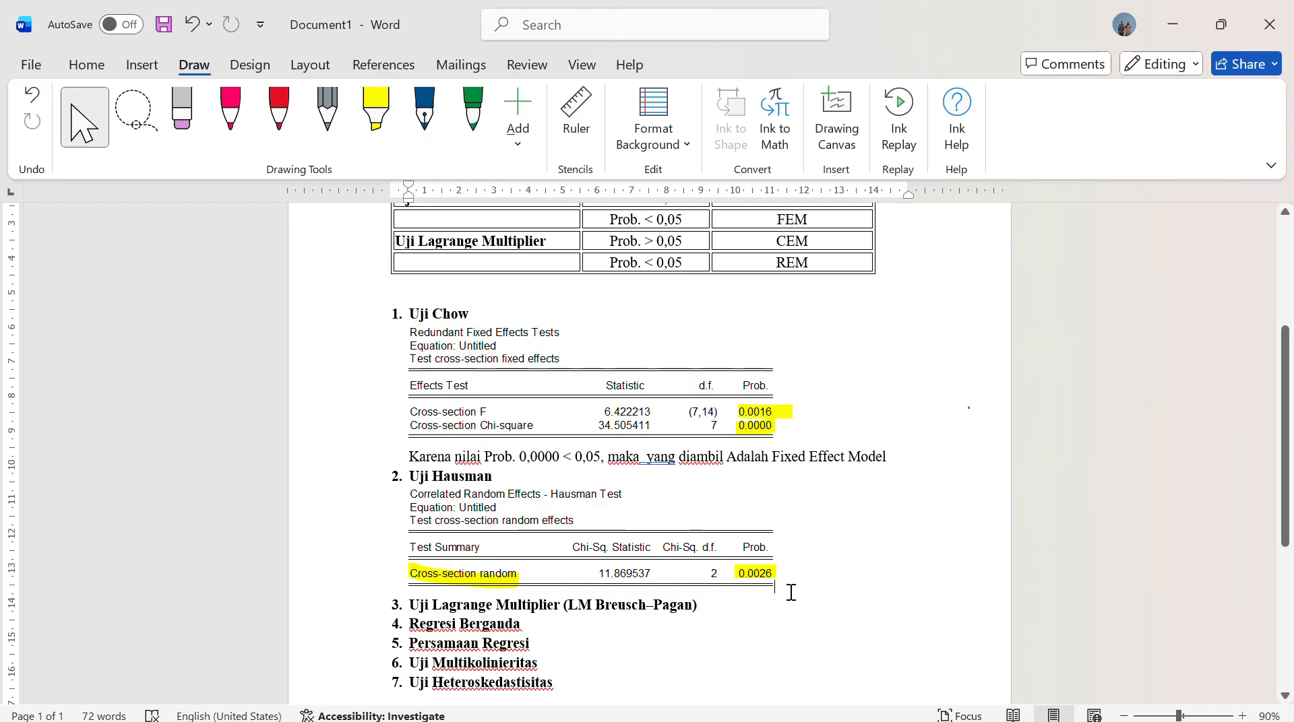
Copy the Chow test conclusion sentence onto a new line below the Hausman table, leaving no empty line after it
{"action": "key", "text": "Return"}
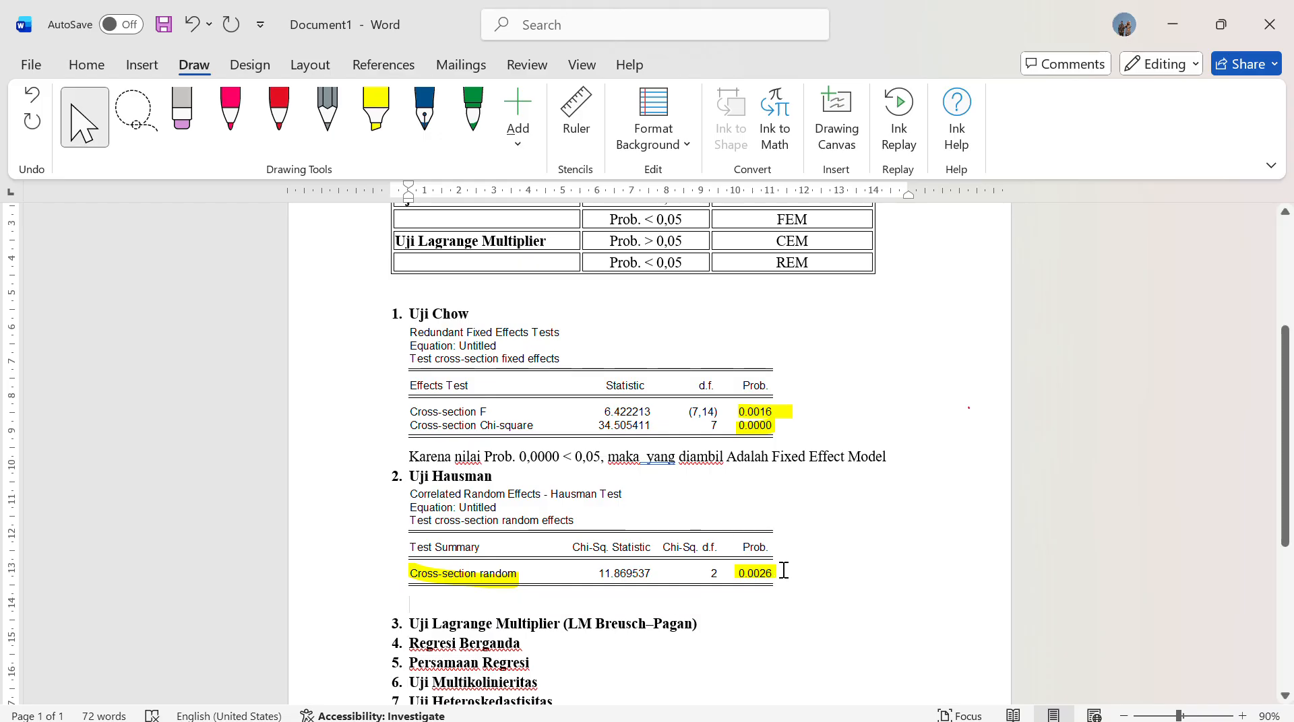
{"action": "left_click_drag", "start_coordinate": [407, 457], "coordinate": [893, 467]}
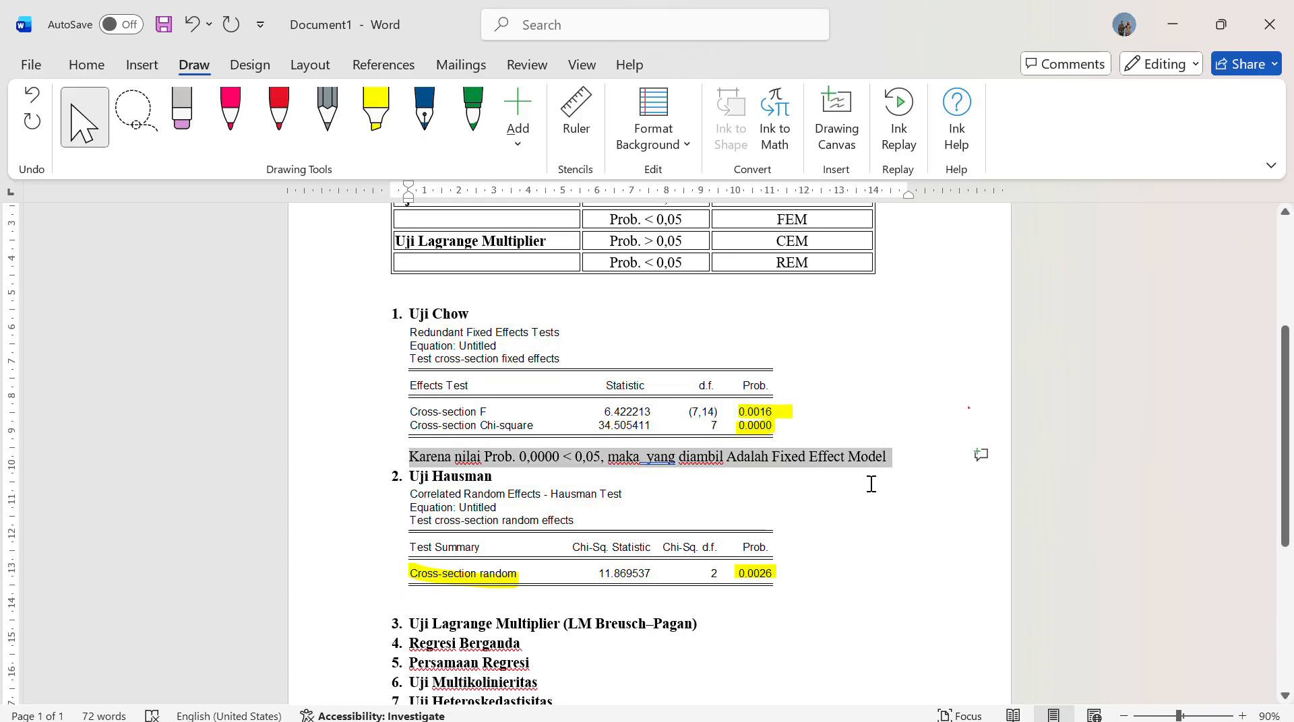
{"action": "key", "text": "ctrl+c"}
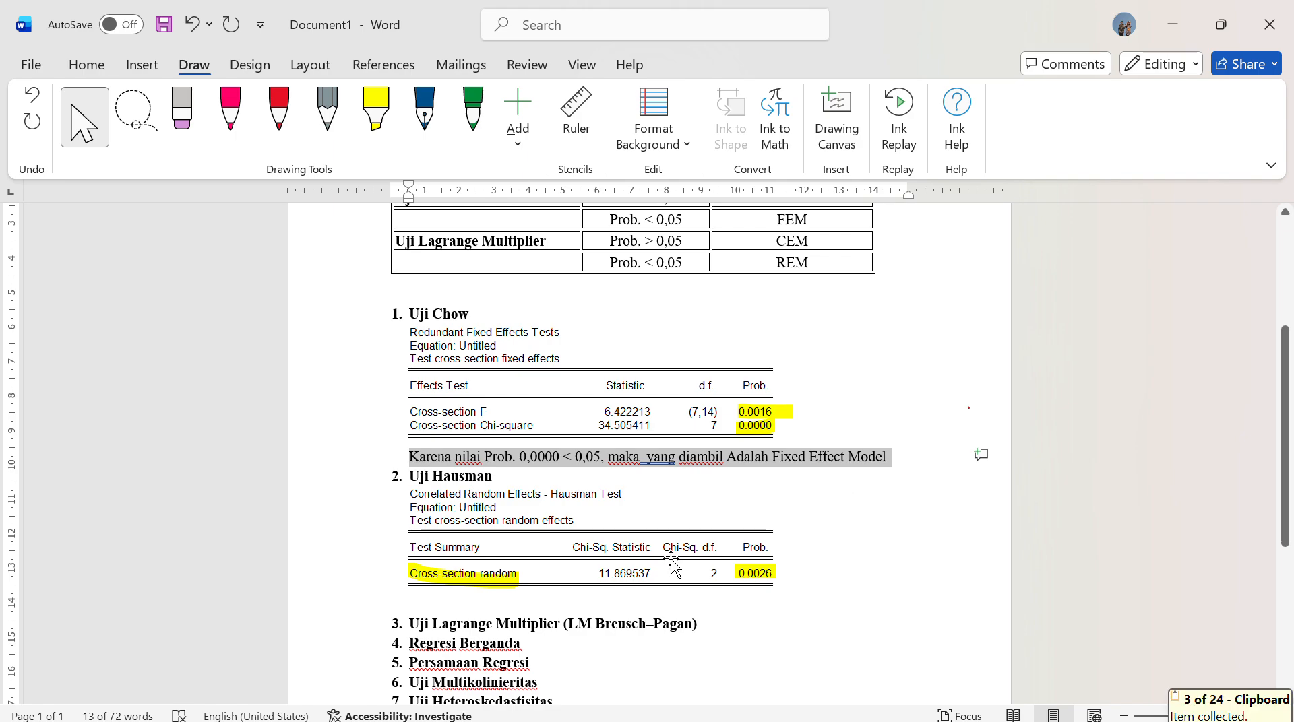
{"action": "left_click", "coordinate": [443, 601]}
{"action": "key", "text": "ctrl+v"}
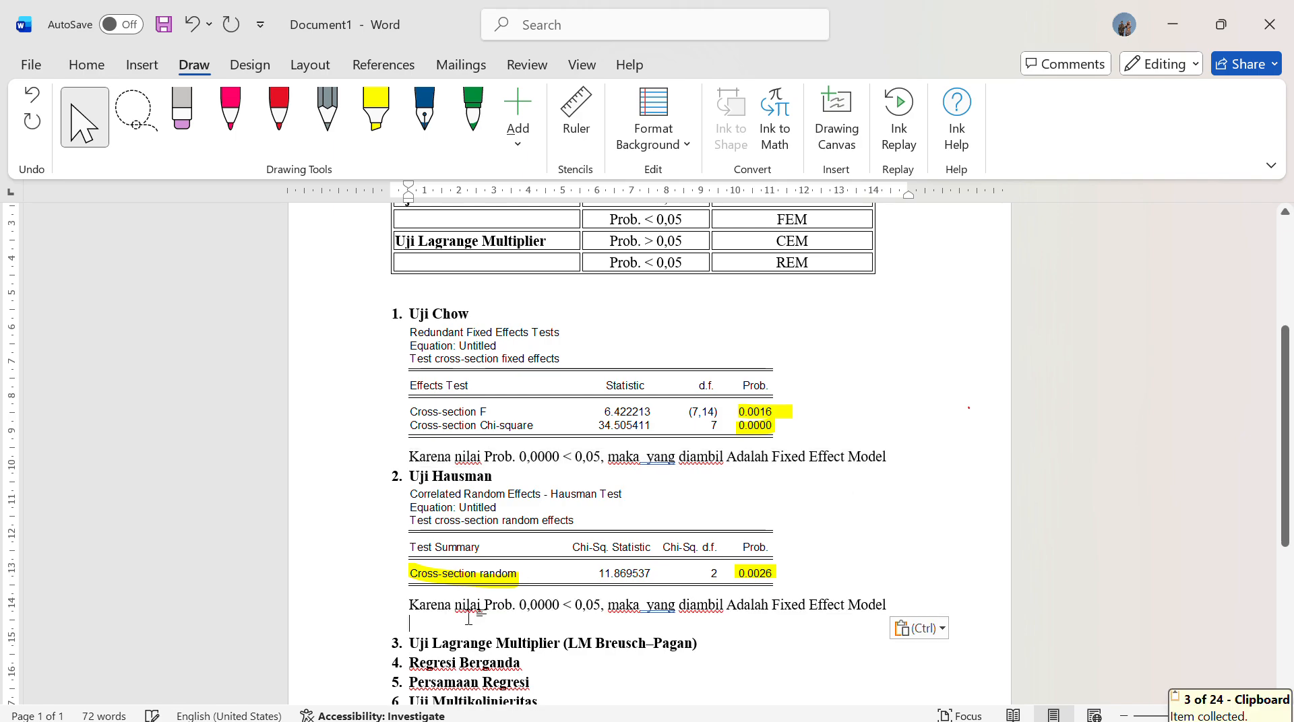
{"action": "key", "text": "BackSpace"}
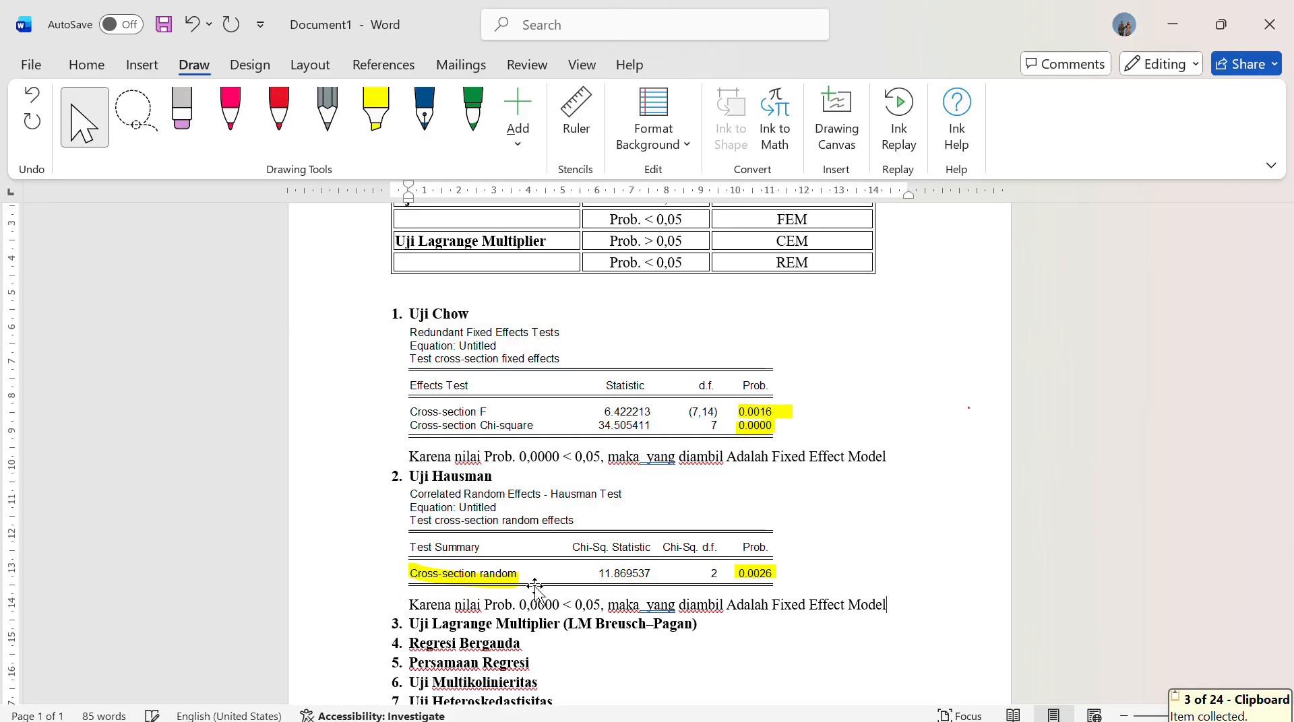
Consult the decision table's Uji Hausman rows and set the probability in the Hausman conclusion to 0,0026
{"action": "scroll", "coordinate": [534, 591], "scroll_direction": "up", "scroll_amount": 2}
{"action": "scroll", "coordinate": [532, 590], "scroll_direction": "up", "scroll_amount": 3}
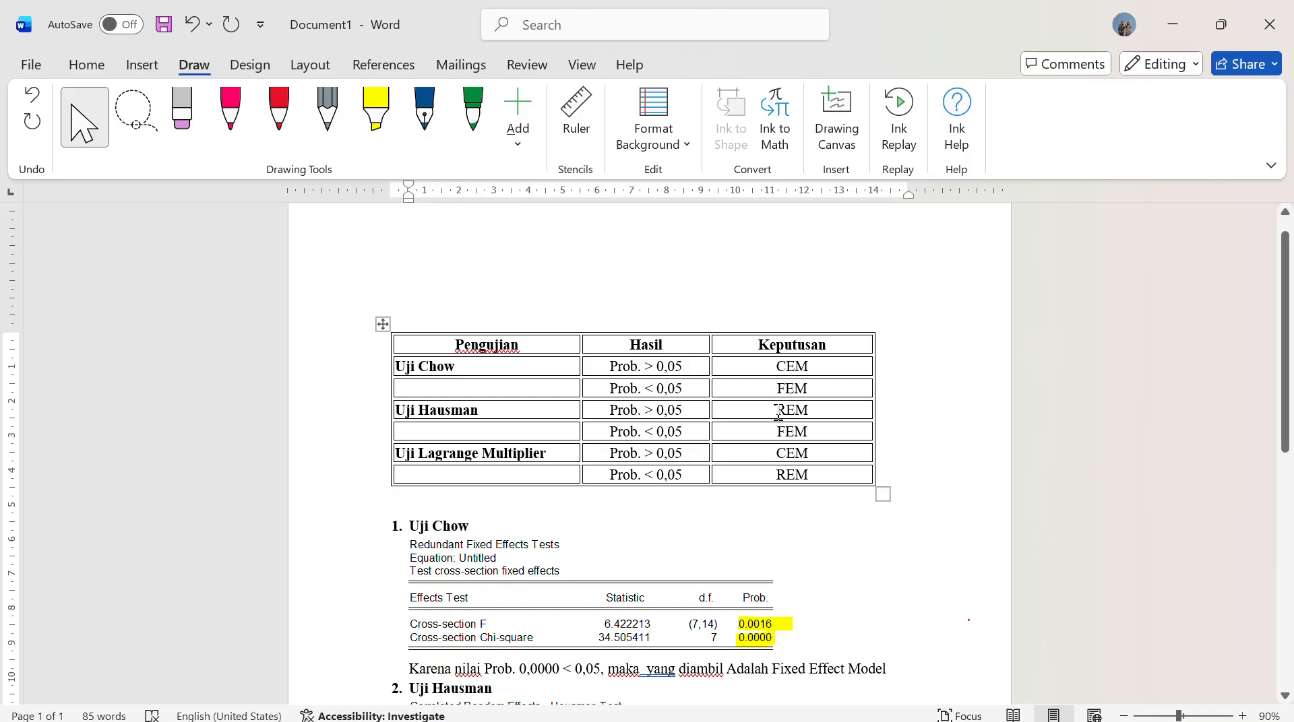
{"action": "left_click", "coordinate": [805, 432]}
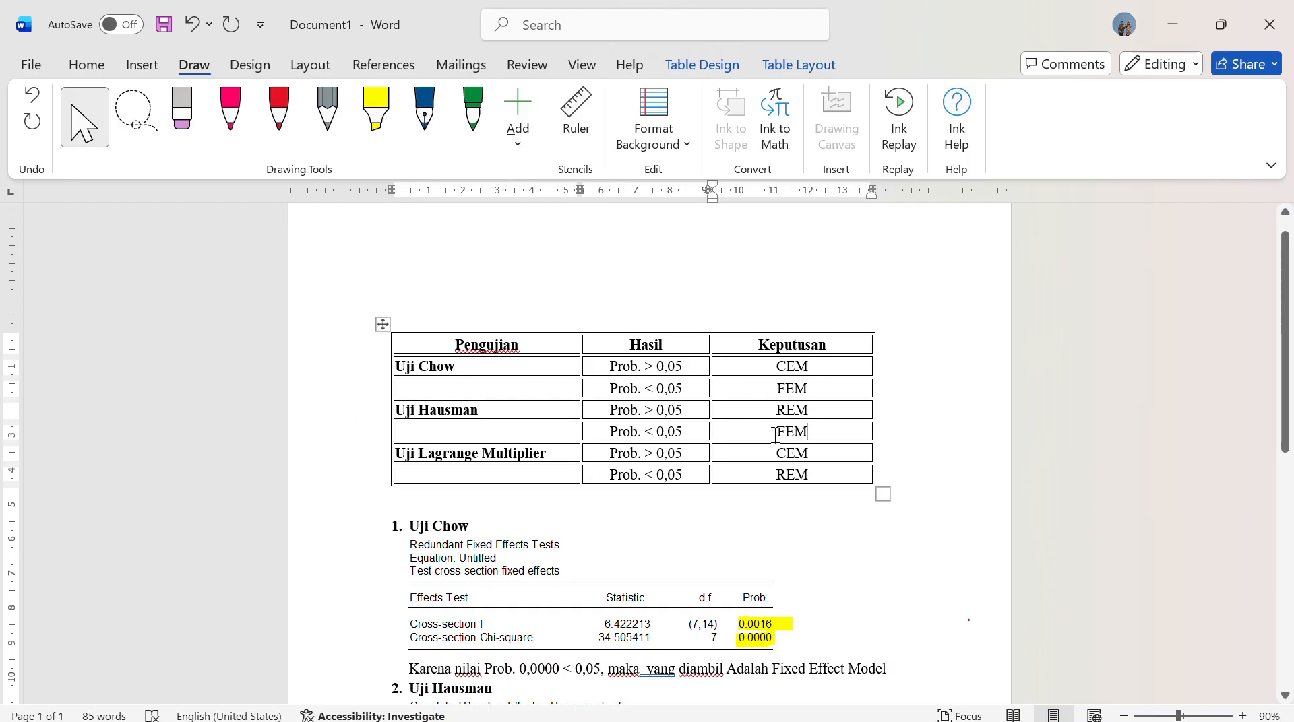
{"action": "scroll", "coordinate": [817, 475], "scroll_direction": "down", "scroll_amount": 5}
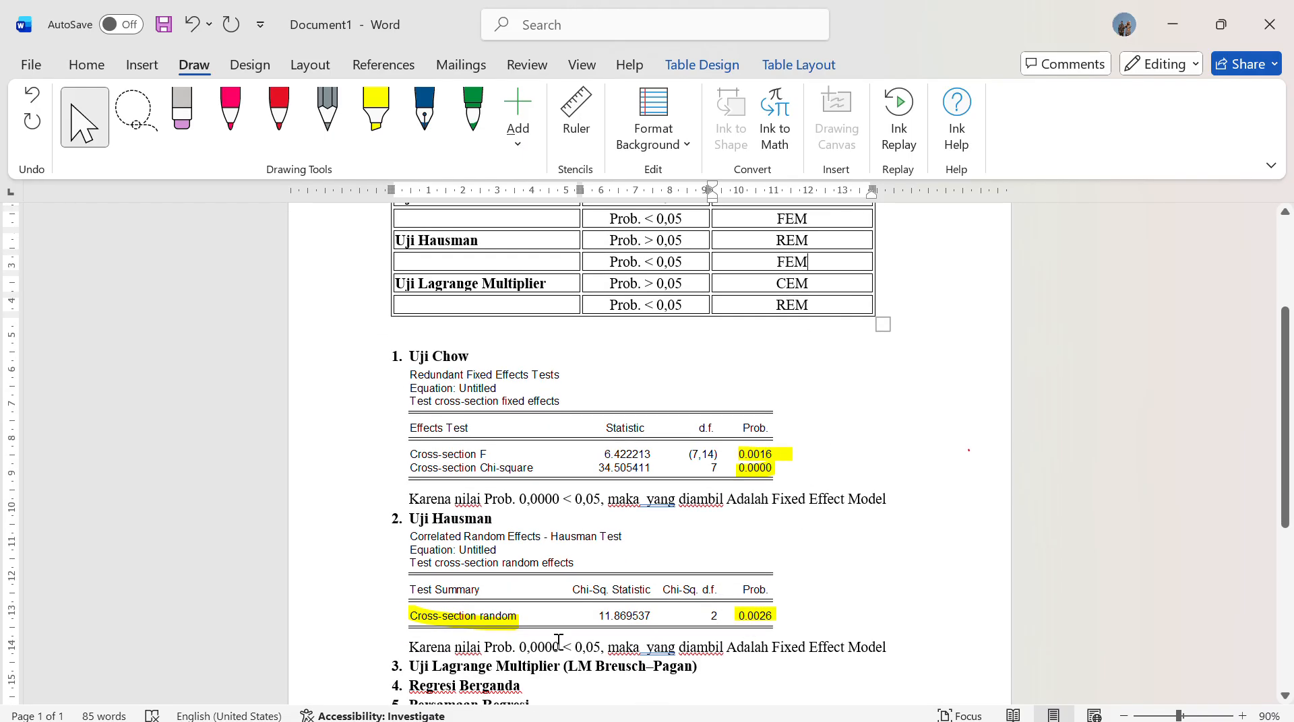
{"action": "left_click", "coordinate": [558, 641]}
{"action": "key", "text": "BackSpace"}
{"action": "key", "text": "BackSpace"}
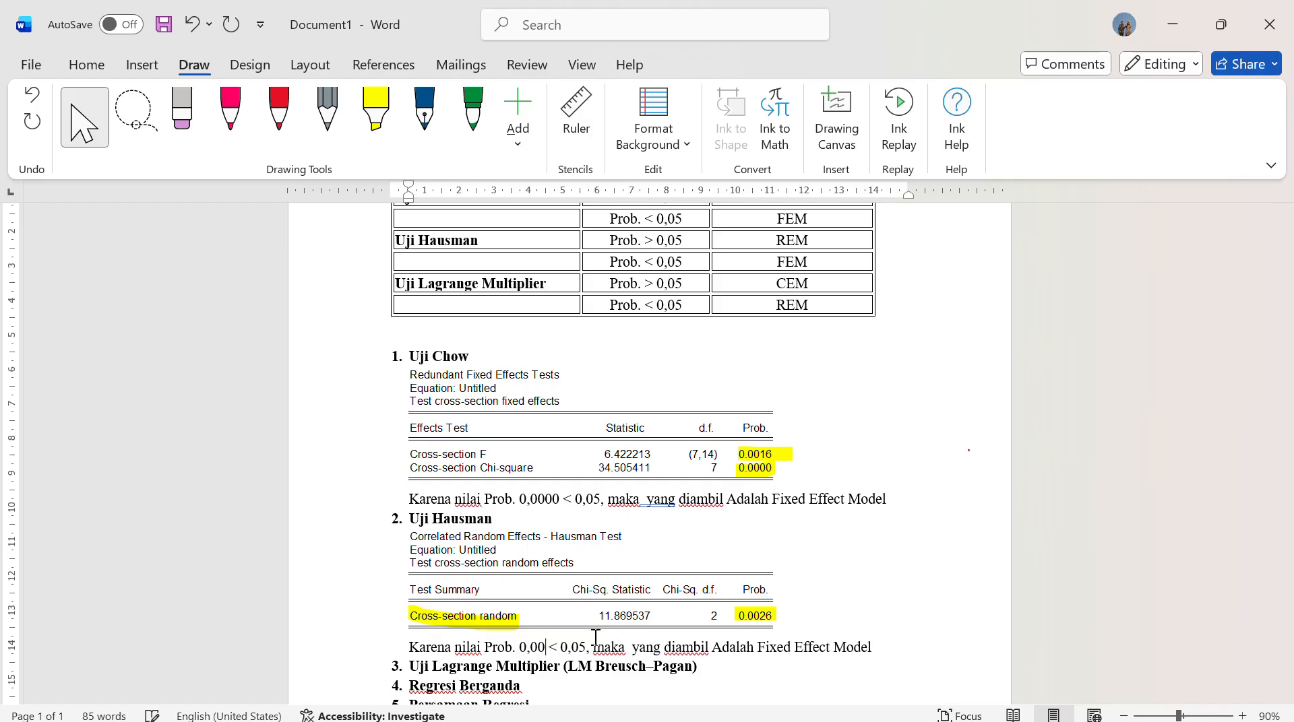
{"action": "type", "text": "26"}
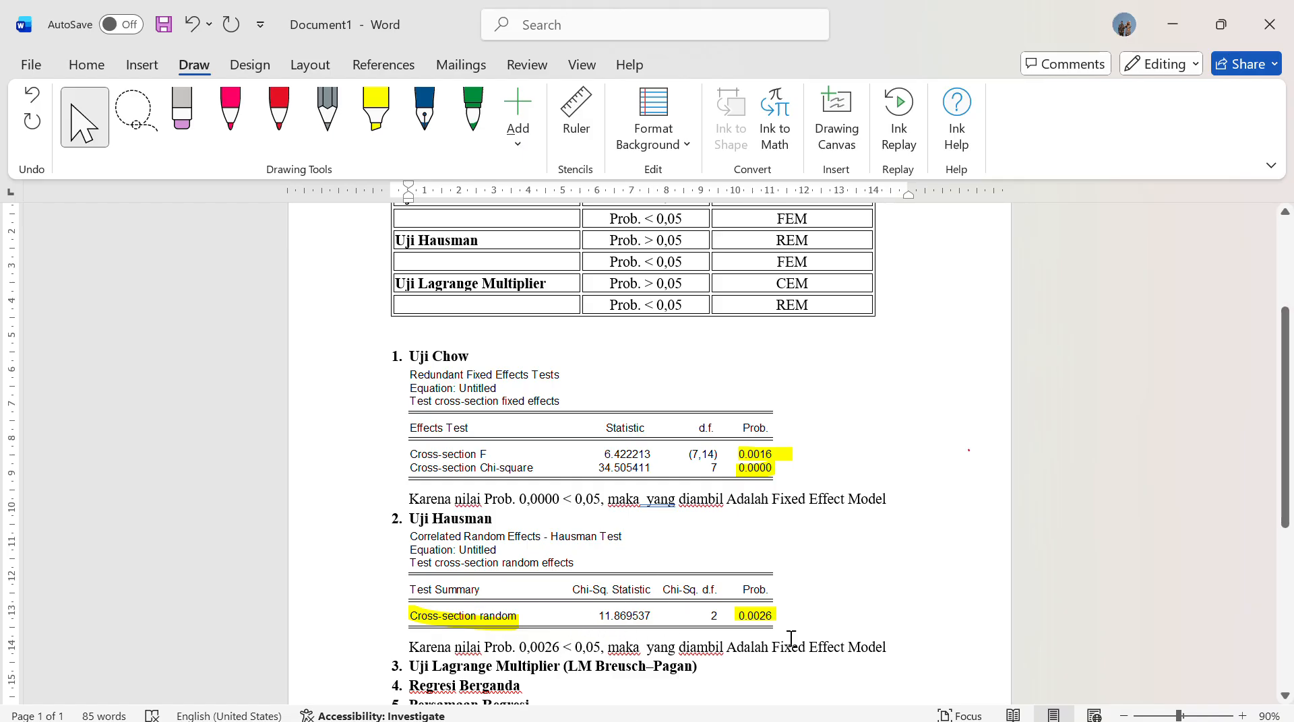
Make the words Fixed Effect Model bold in both the Chow and the Hausman conclusion sentences
{"action": "scroll", "coordinate": [769, 459], "scroll_direction": "up", "scroll_amount": 1}
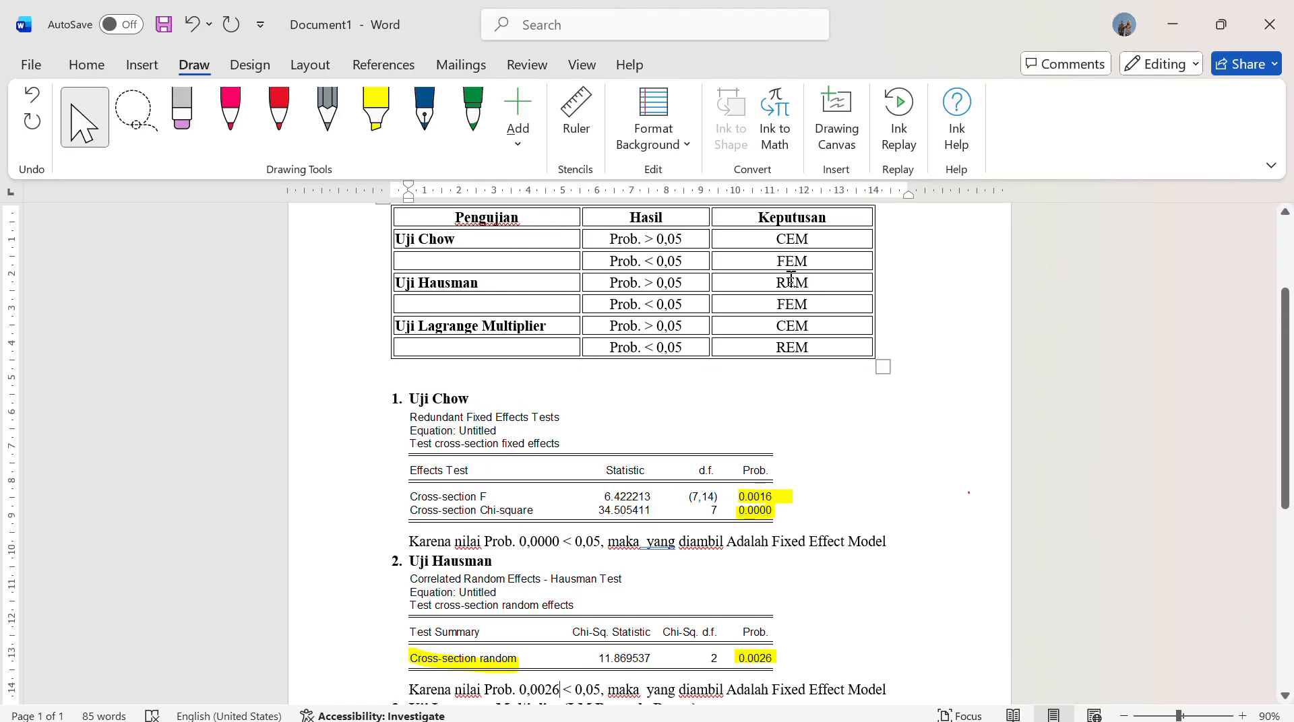
{"action": "double_click", "coordinate": [772, 307]}
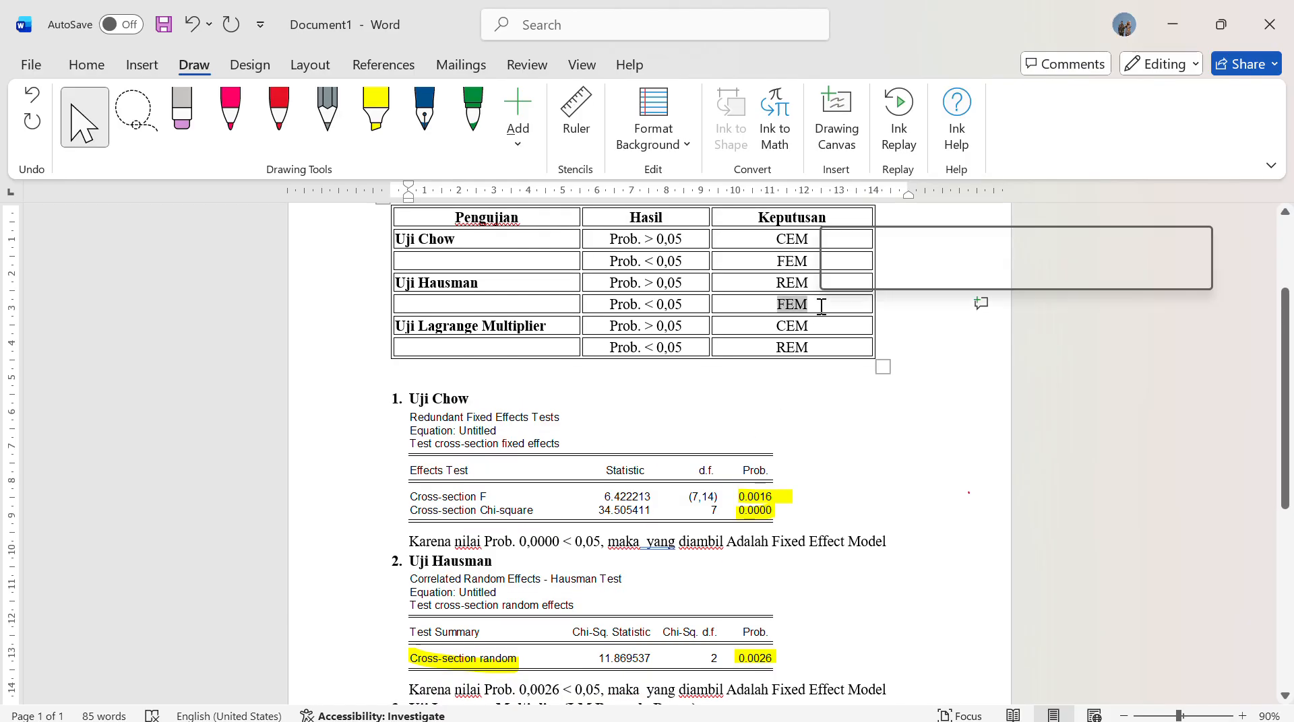
{"action": "scroll", "coordinate": [768, 674], "scroll_direction": "down", "scroll_amount": 1}
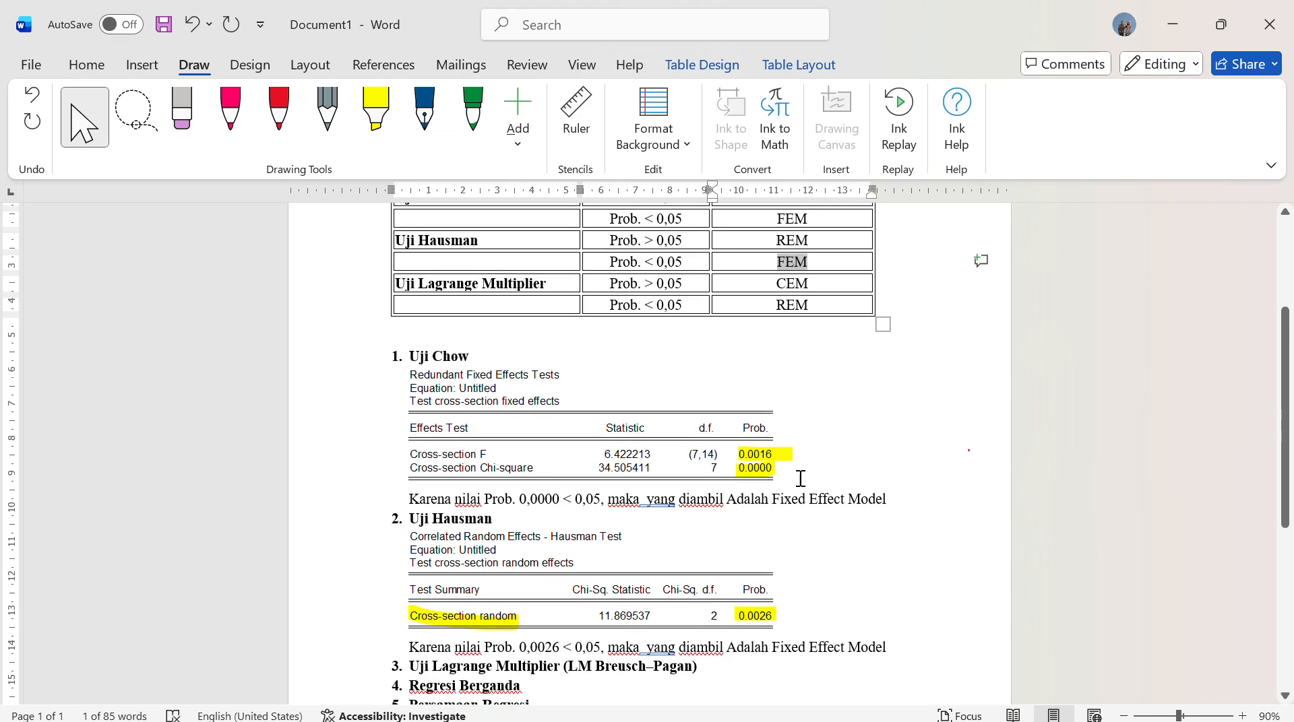
{"action": "left_click_drag", "start_coordinate": [775, 499], "coordinate": [888, 500]}
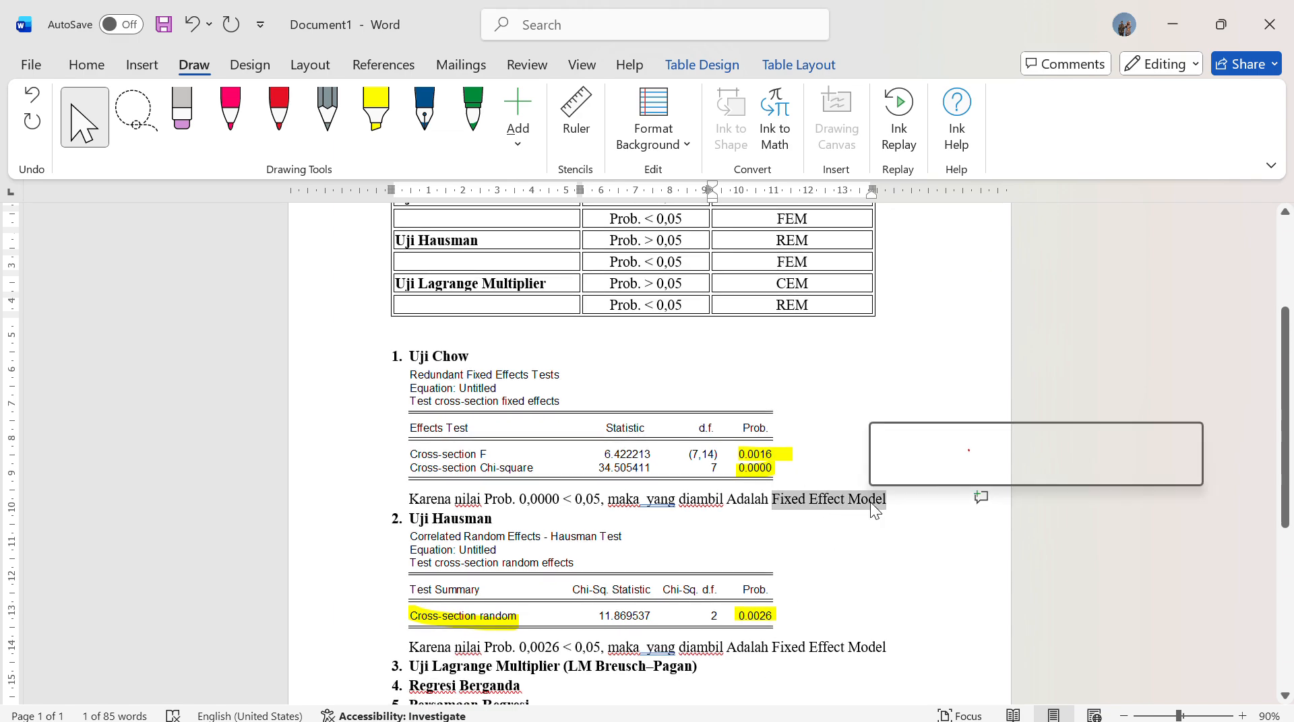
{"action": "left_click", "coordinate": [885, 467]}
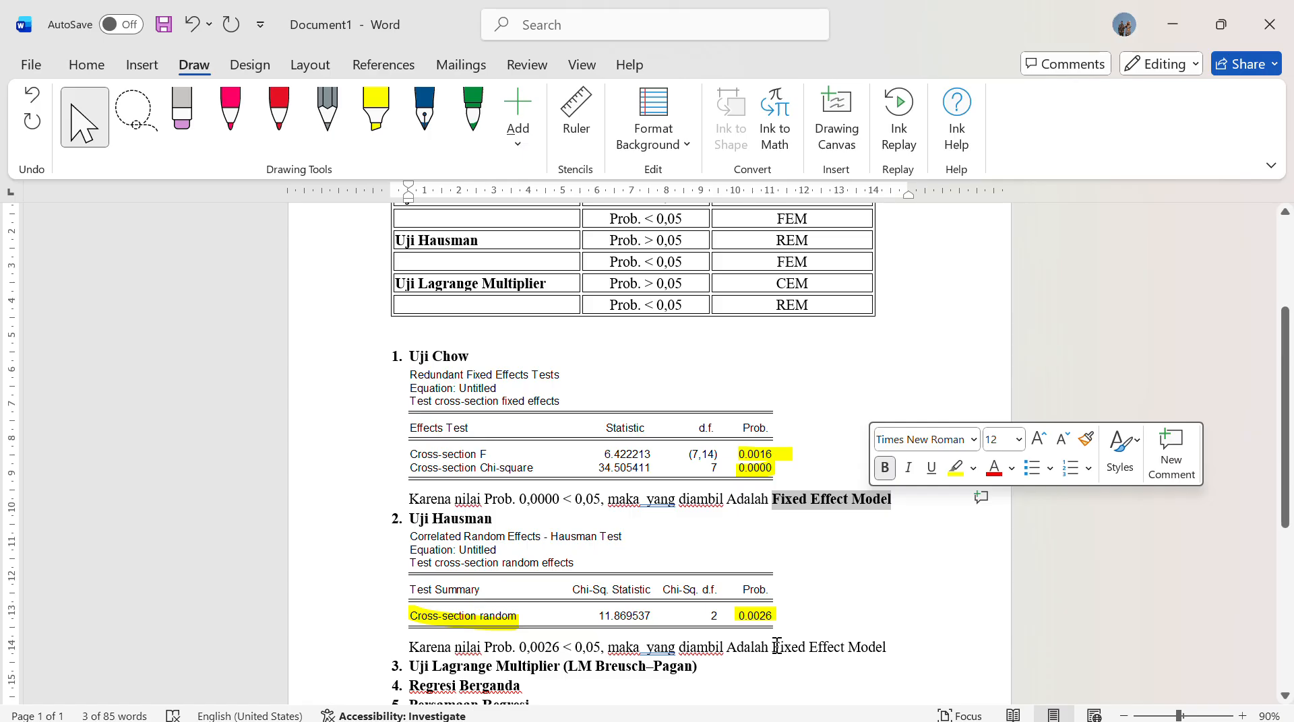
{"action": "left_click_drag", "start_coordinate": [773, 647], "coordinate": [879, 650]}
{"action": "left_click", "coordinate": [887, 612]}
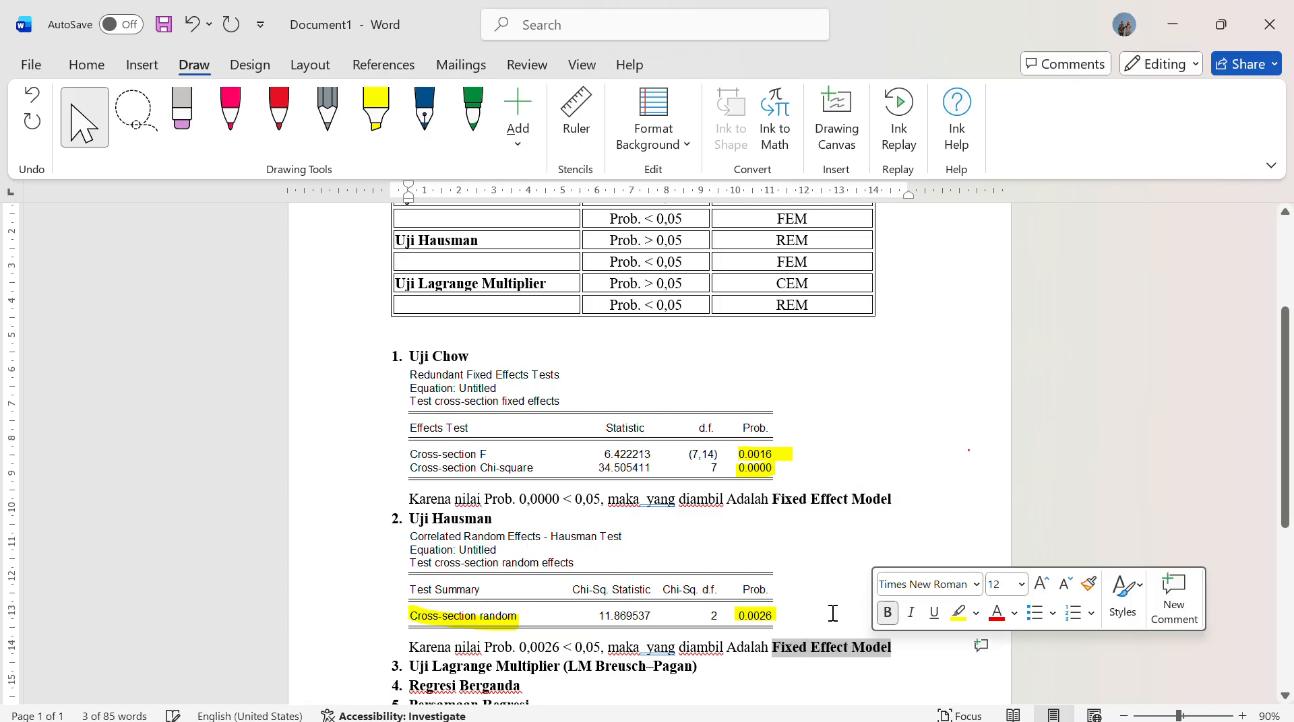
{"action": "left_click", "coordinate": [831, 621]}
Review the decision table against both conclusions and add an empty unnumbered line under the Uji Lagrange Multiplier (LM Breusch–Pagan) heading
{"action": "scroll", "coordinate": [799, 580], "scroll_direction": "down", "scroll_amount": 3}
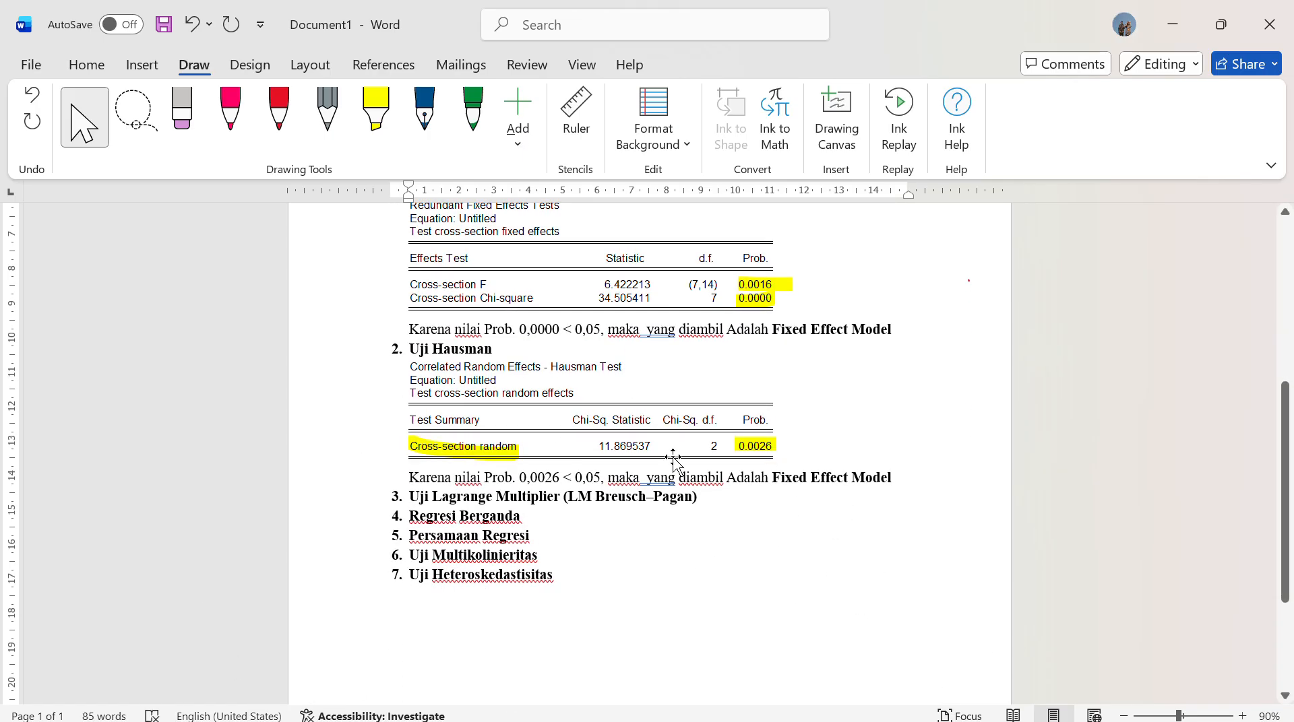
{"action": "scroll", "coordinate": [472, 368], "scroll_direction": "up", "scroll_amount": 2}
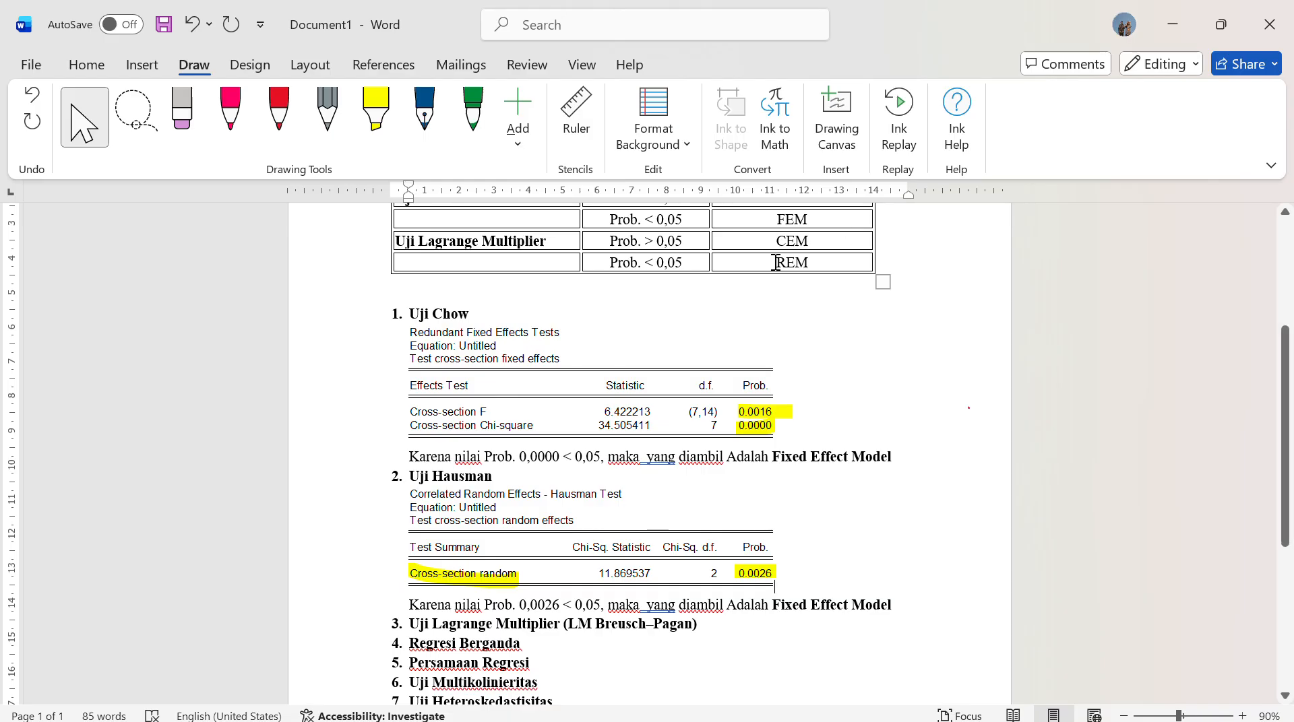
{"action": "scroll", "coordinate": [823, 286], "scroll_direction": "up", "scroll_amount": 3}
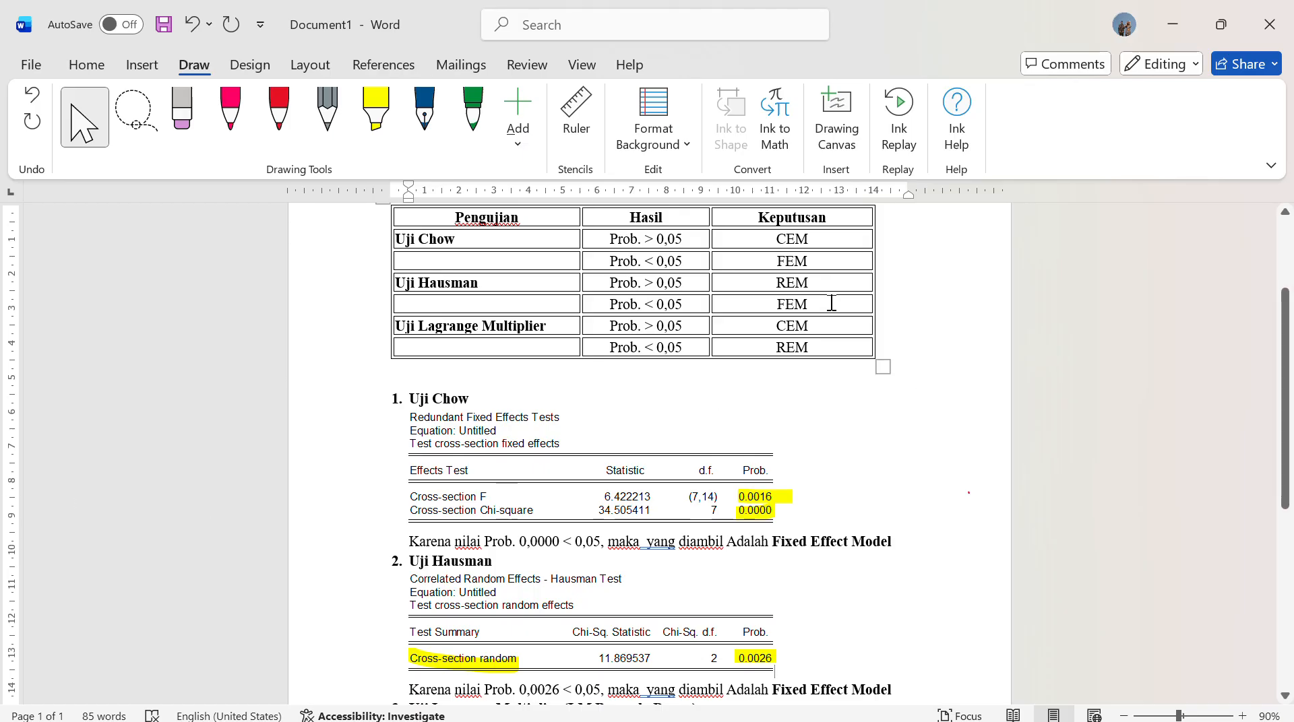
{"action": "scroll", "coordinate": [741, 418], "scroll_direction": "down", "scroll_amount": 1}
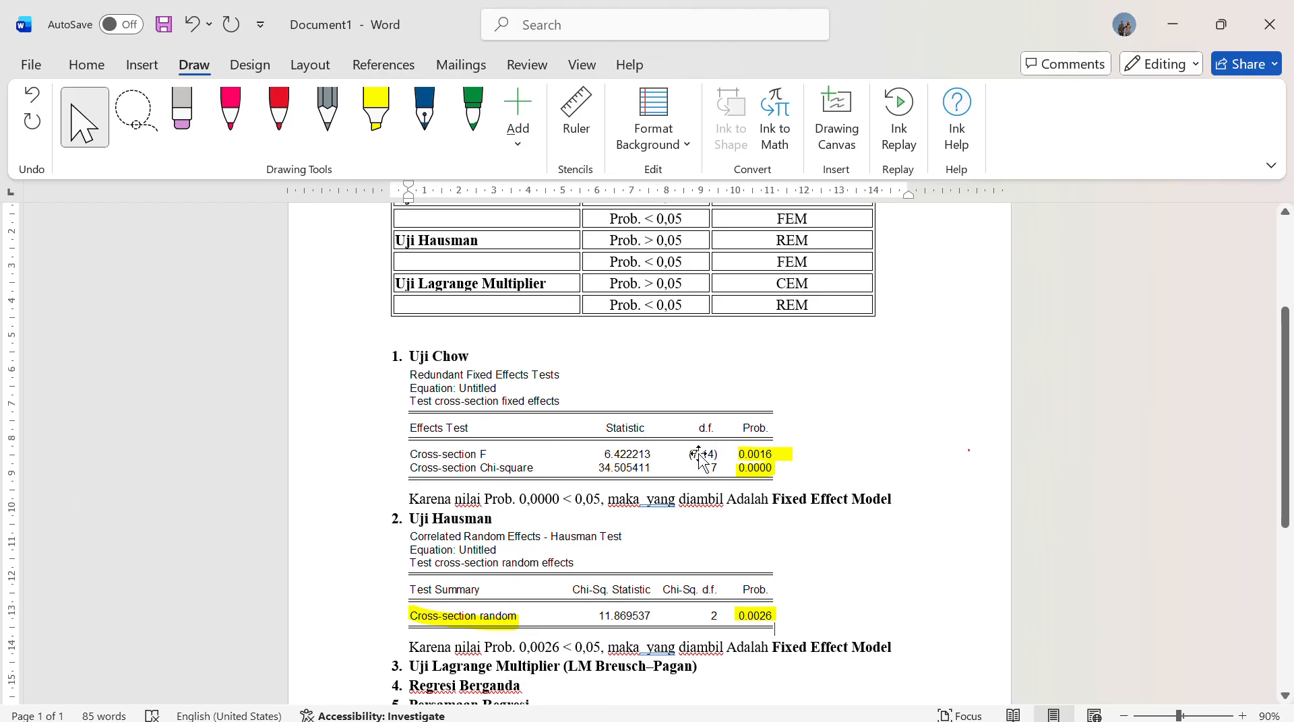
{"action": "scroll", "coordinate": [700, 465], "scroll_direction": "down", "scroll_amount": 2}
{"action": "scroll", "coordinate": [700, 472], "scroll_direction": "up", "scroll_amount": 1}
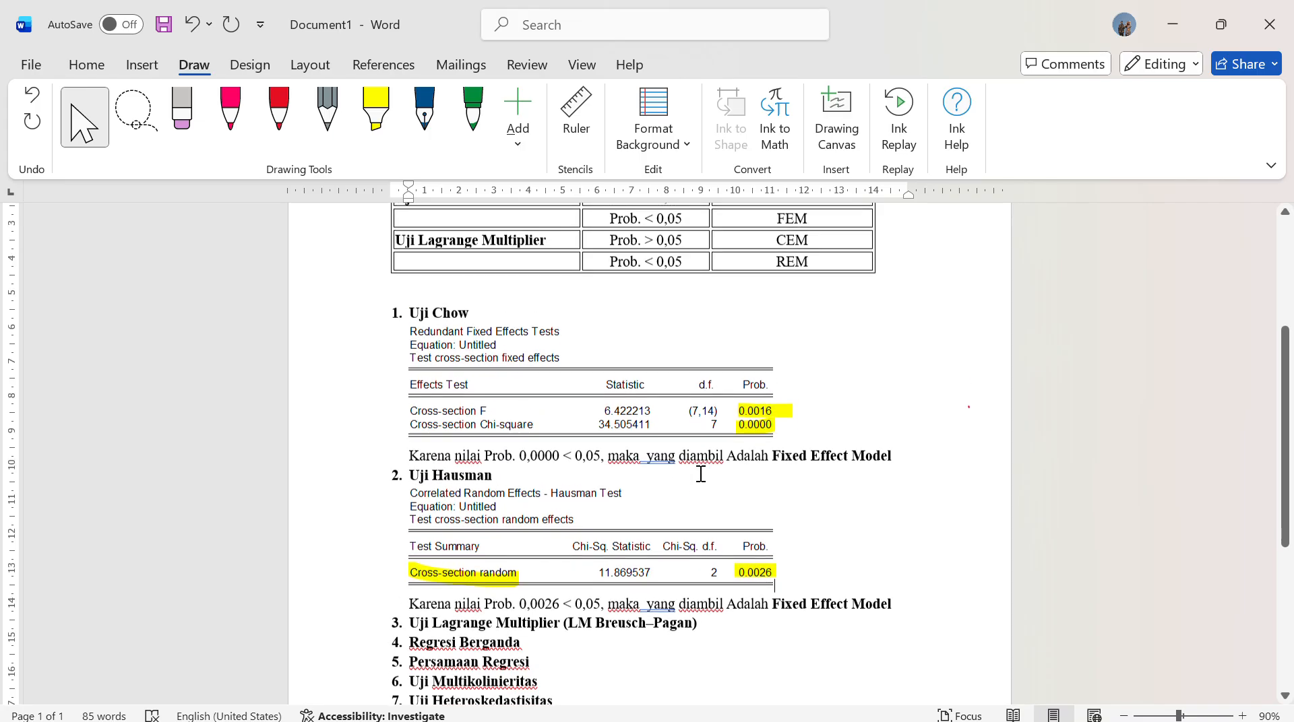
{"action": "left_click", "coordinate": [719, 621]}
{"action": "key", "text": "Return"}
{"action": "key", "text": "BackSpace"}
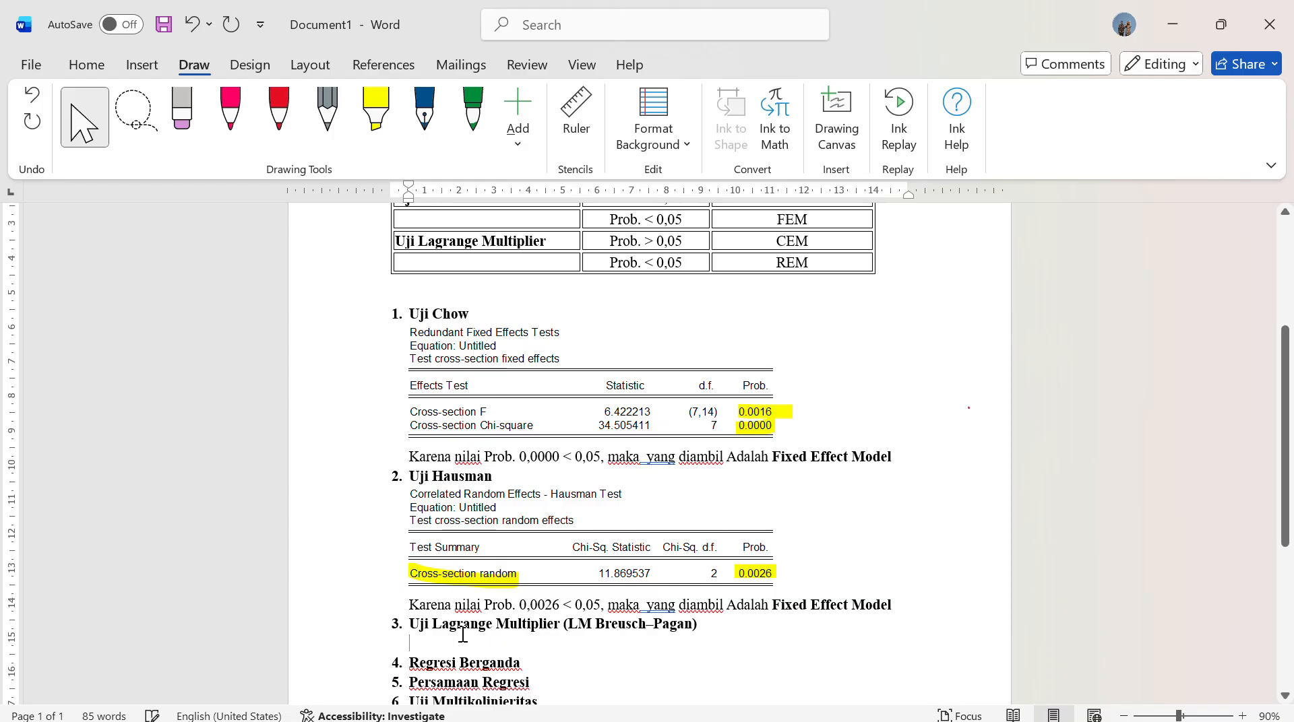
{"action": "left_click", "coordinate": [522, 642]}
Return to EViews, check the frozen Uji Hausman table and minimize it again, and close the untitled equation
{"action": "left_click", "coordinate": [1173, 25]}
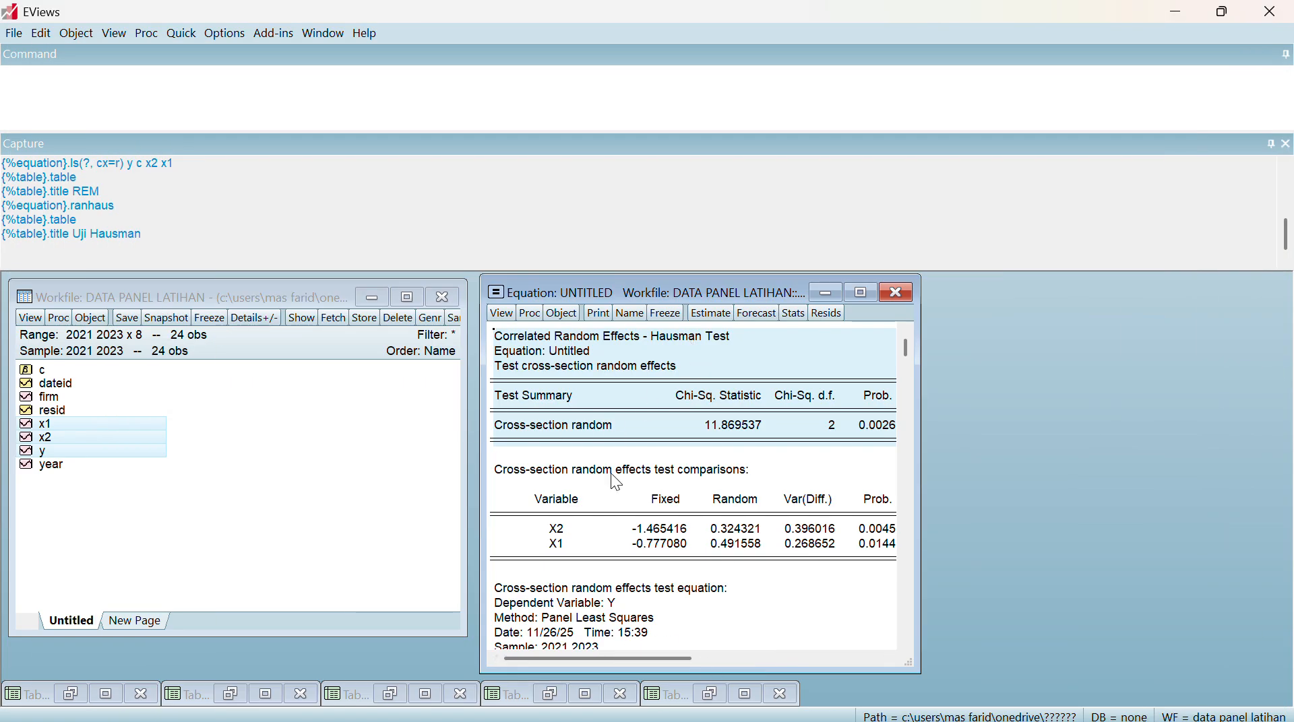
{"action": "left_click", "coordinate": [708, 687]}
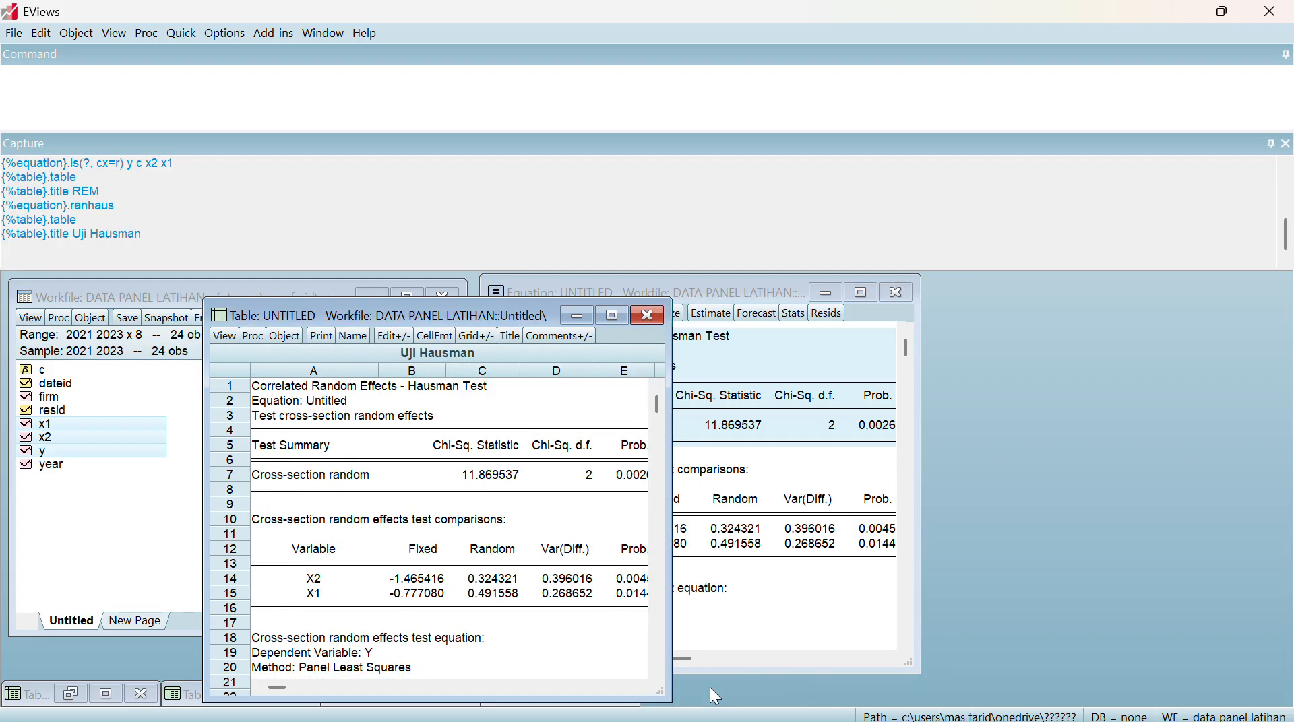
{"action": "left_click", "coordinate": [579, 318]}
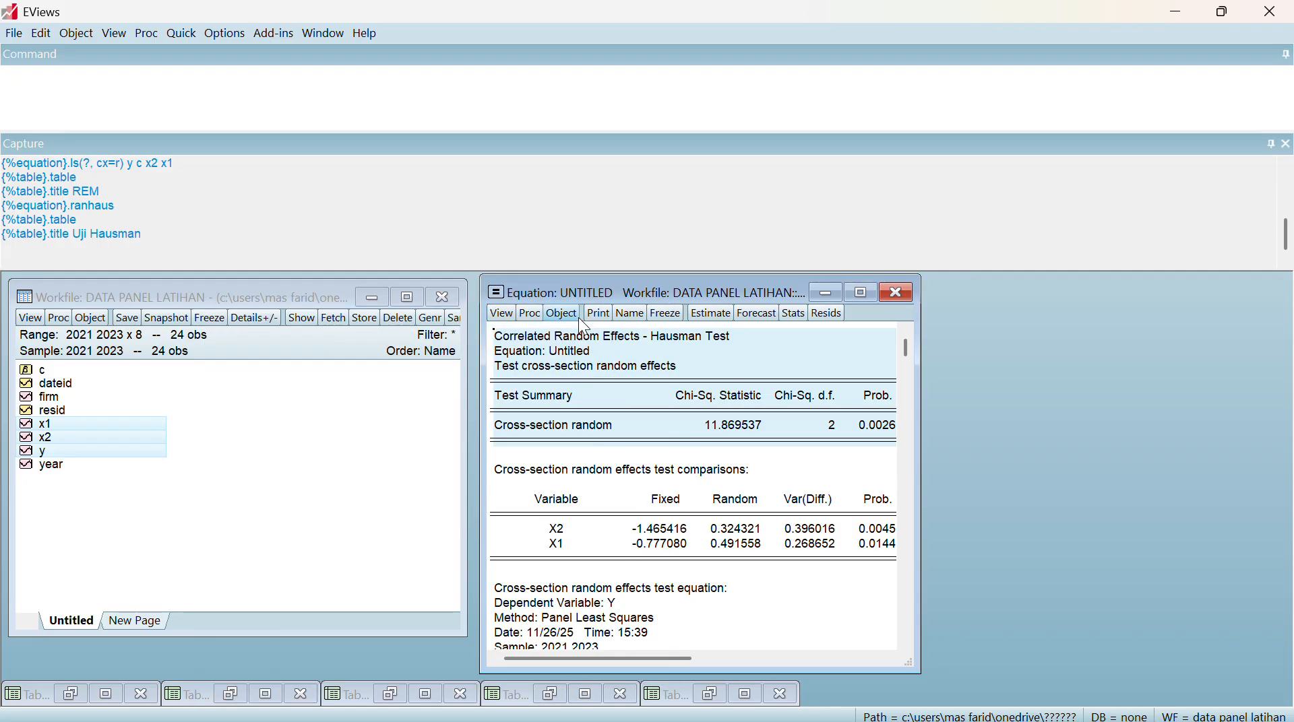
{"action": "left_click", "coordinate": [887, 297]}
{"action": "left_click", "coordinate": [599, 407]}
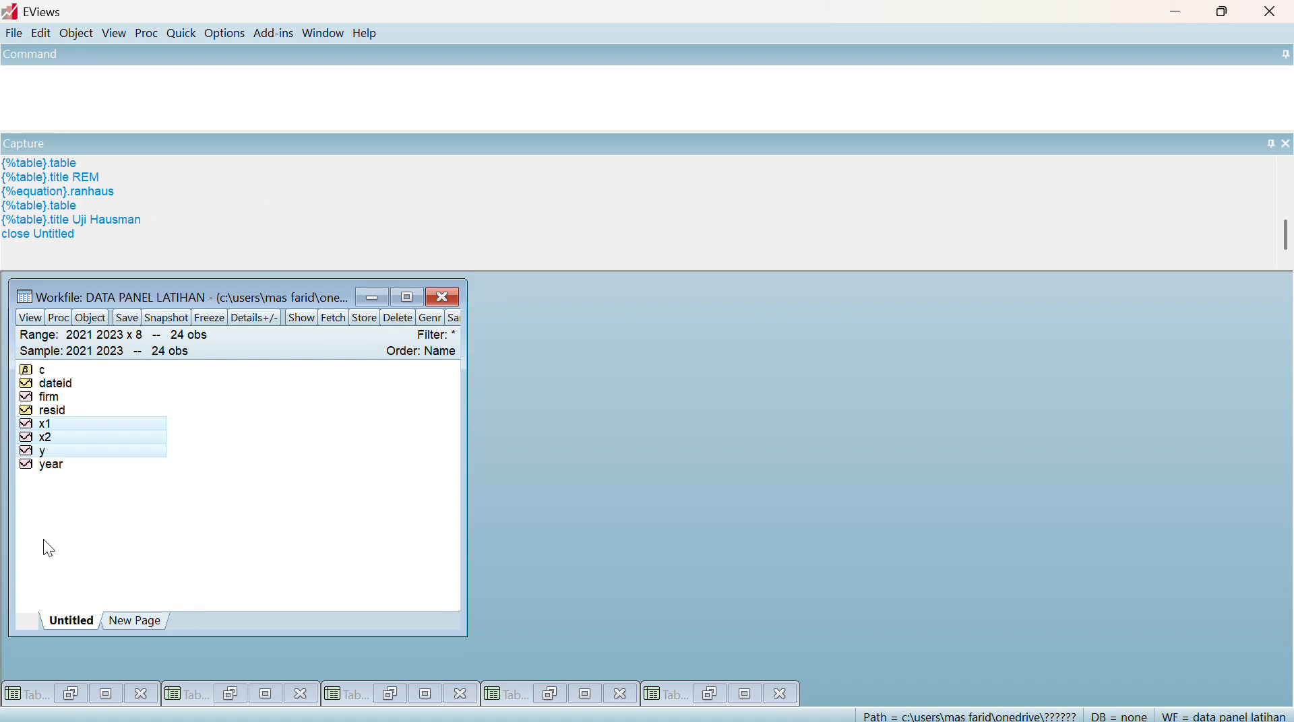
Open x1, x2 and y as an equation and estimate y c x2 x1 by least squares with no cross-section or period effects
{"action": "right_click", "coordinate": [87, 435]}
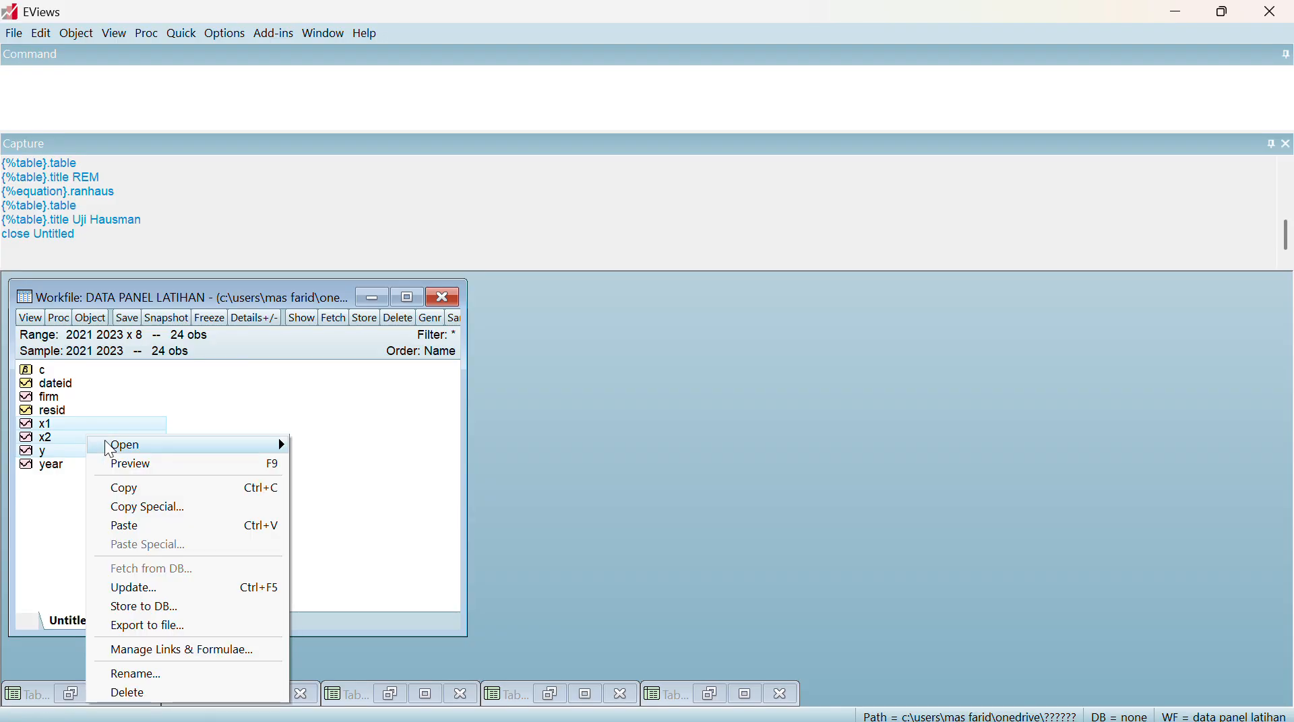
{"action": "mouse_move", "coordinate": [154, 450]}
{"action": "left_click", "coordinate": [332, 462]}
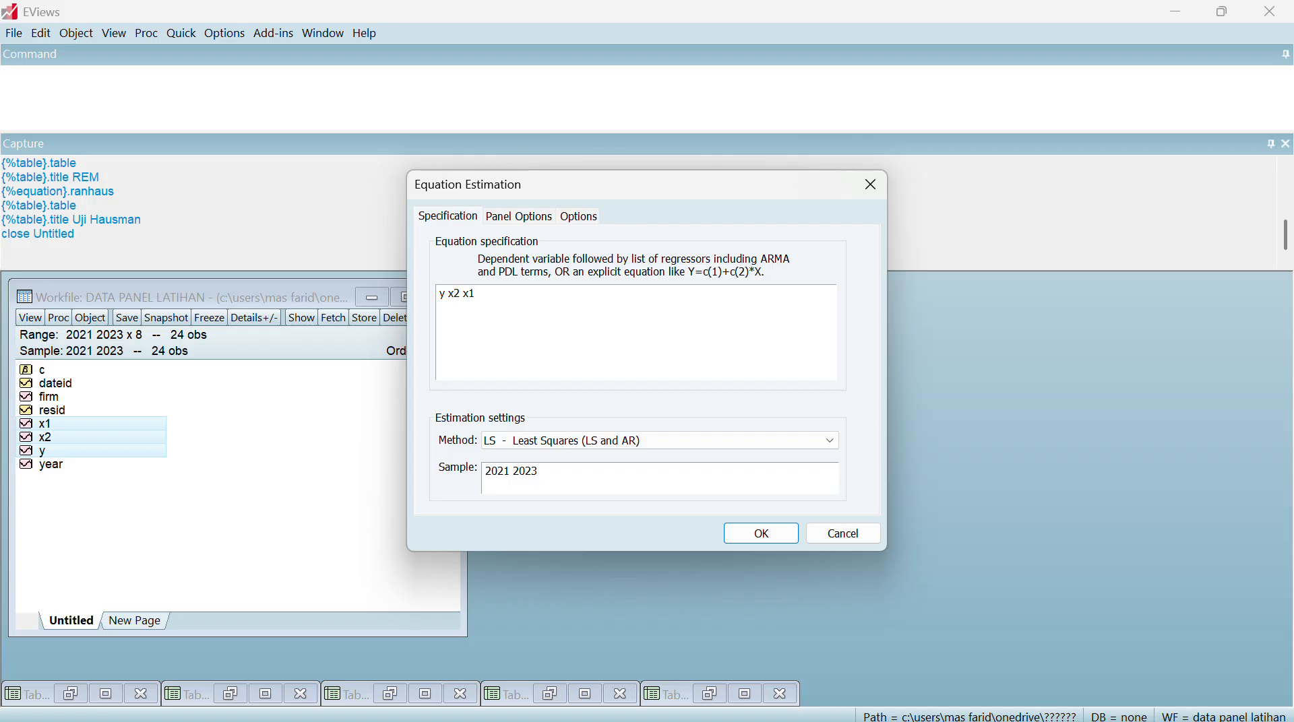
{"action": "key", "text": "BackSpace"}
{"action": "left_click", "coordinate": [449, 295]}
{"action": "type", "text": "c"}
{"action": "key", "text": "BackSpace"}
{"action": "left_click", "coordinate": [529, 216]}
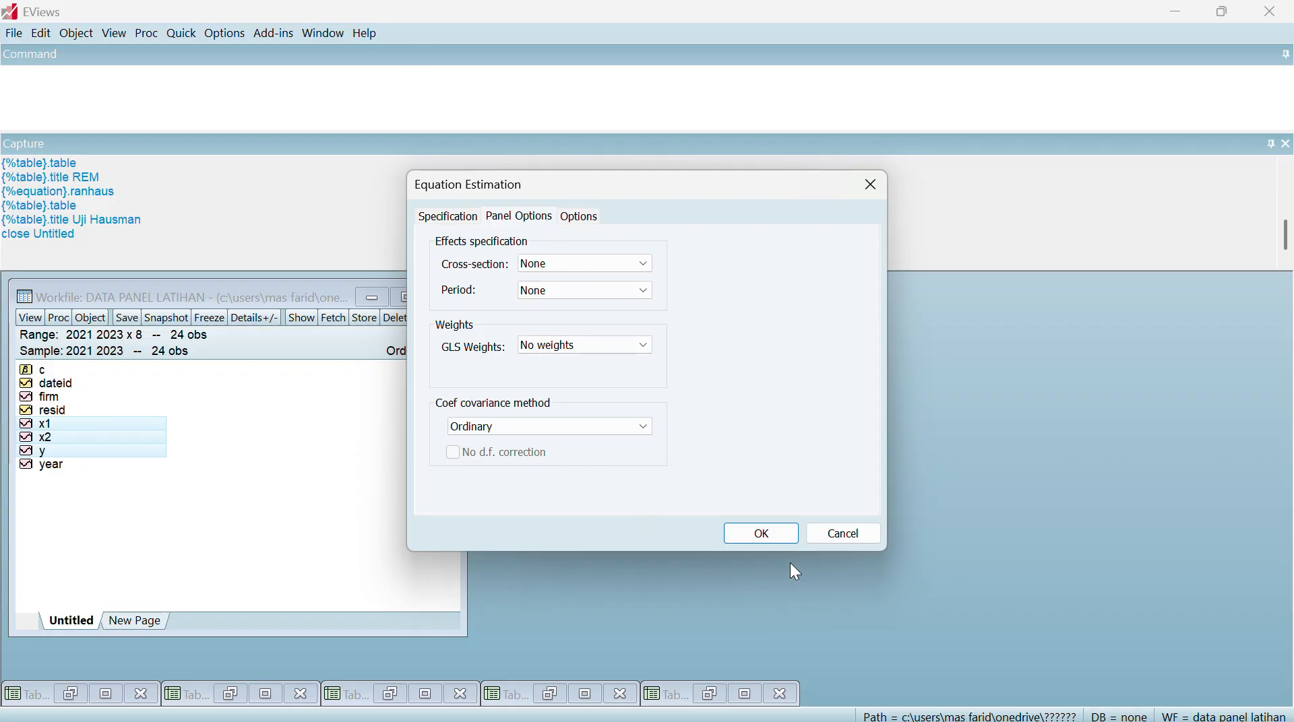
{"action": "left_click", "coordinate": [762, 534]}
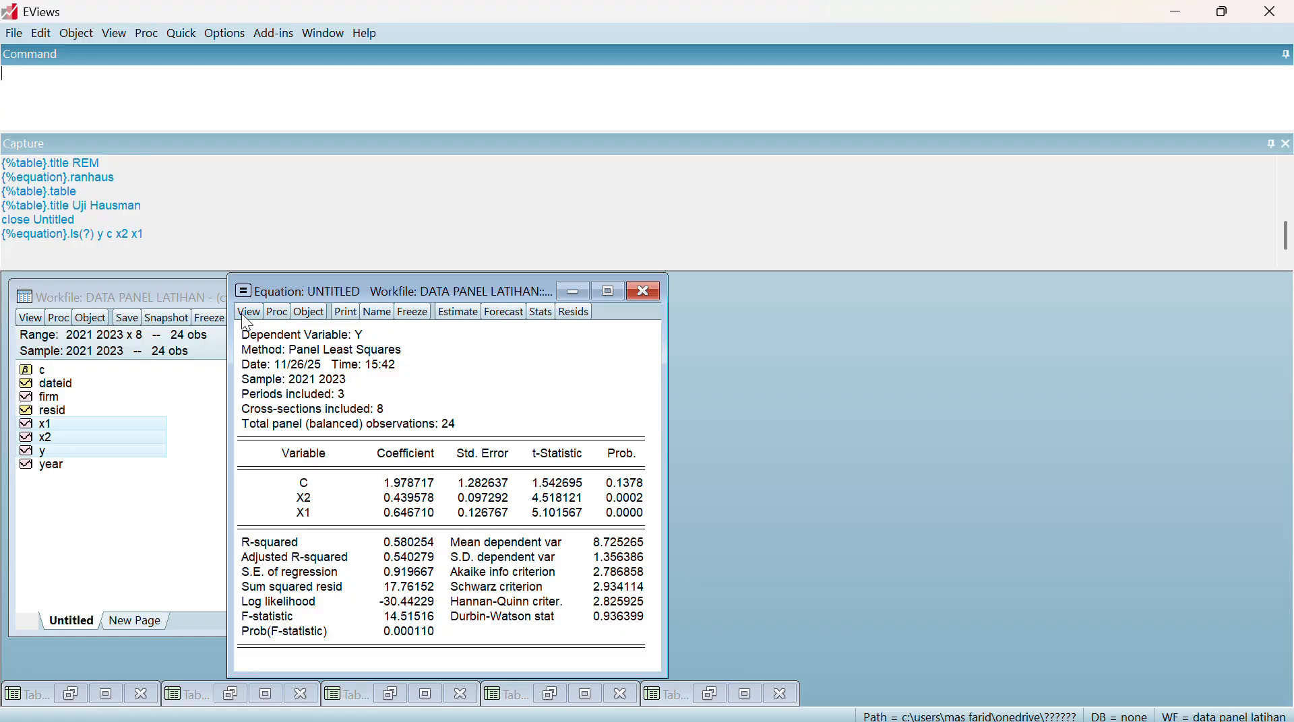
Run the Omitted Random Effects - Lagrange Multiplier test on the estimated equation
{"action": "left_click", "coordinate": [244, 314]}
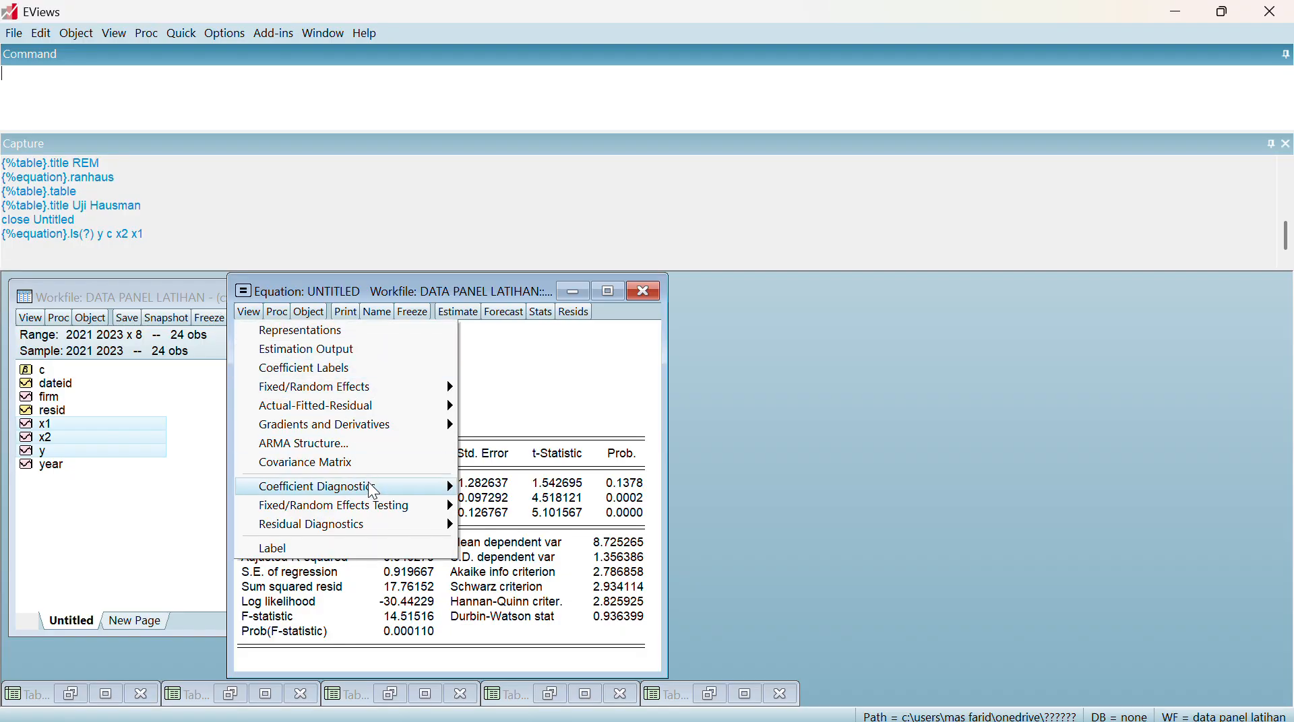
{"action": "mouse_move", "coordinate": [372, 505]}
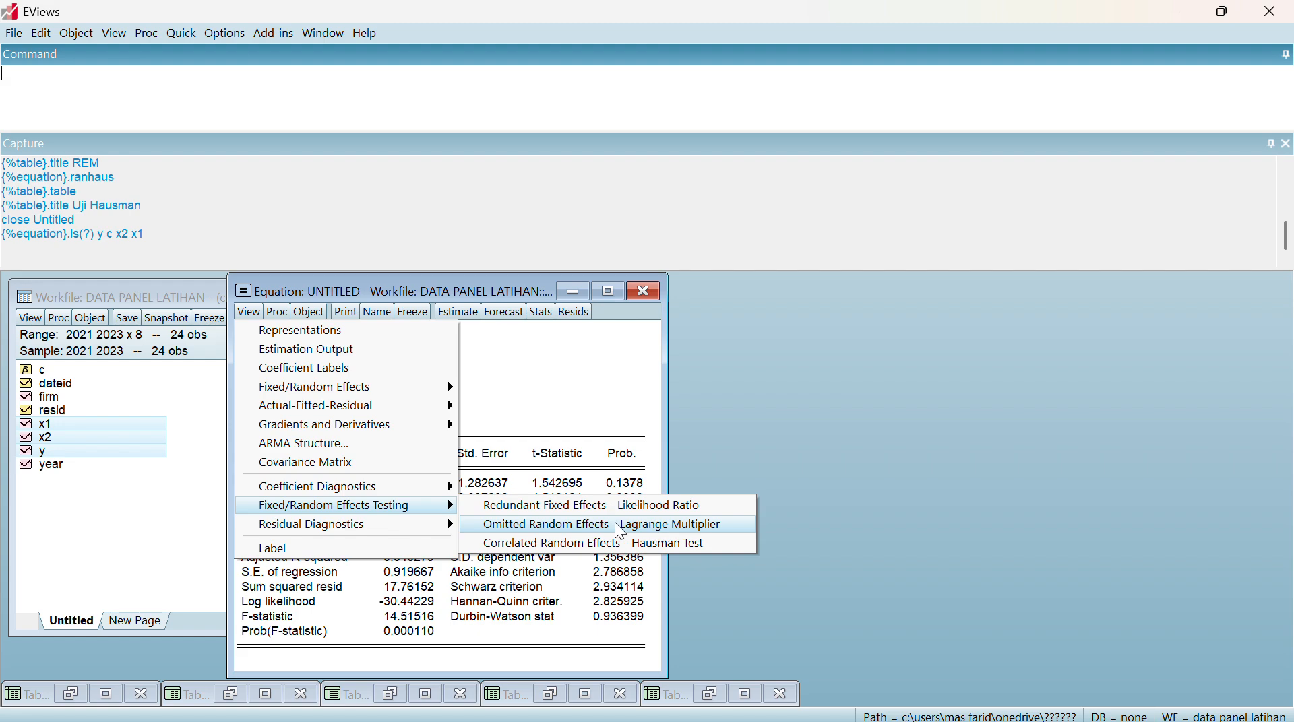
{"action": "left_click", "coordinate": [548, 525]}
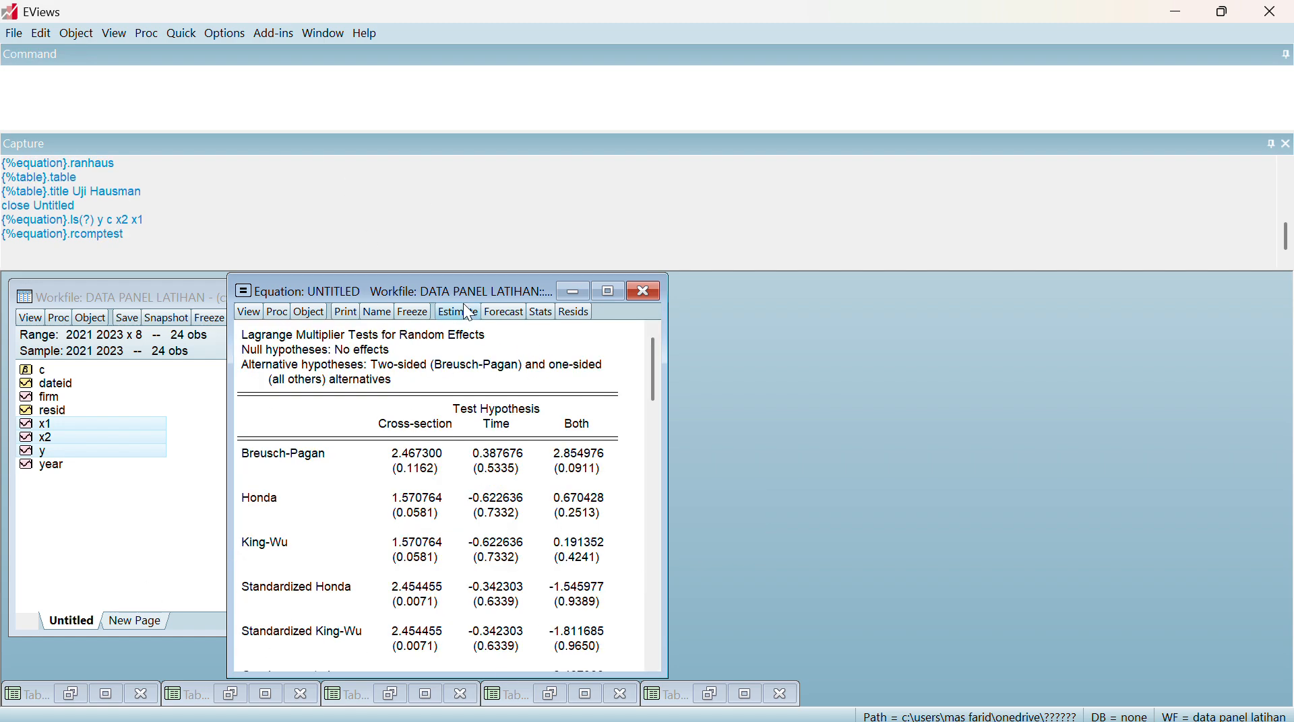
Freeze the Lagrange Multiplier test output as a table, title it Uji LM, and minimize the table
{"action": "left_click_drag", "start_coordinate": [463, 292], "coordinate": [710, 288]}
{"action": "left_click", "coordinate": [655, 309]}
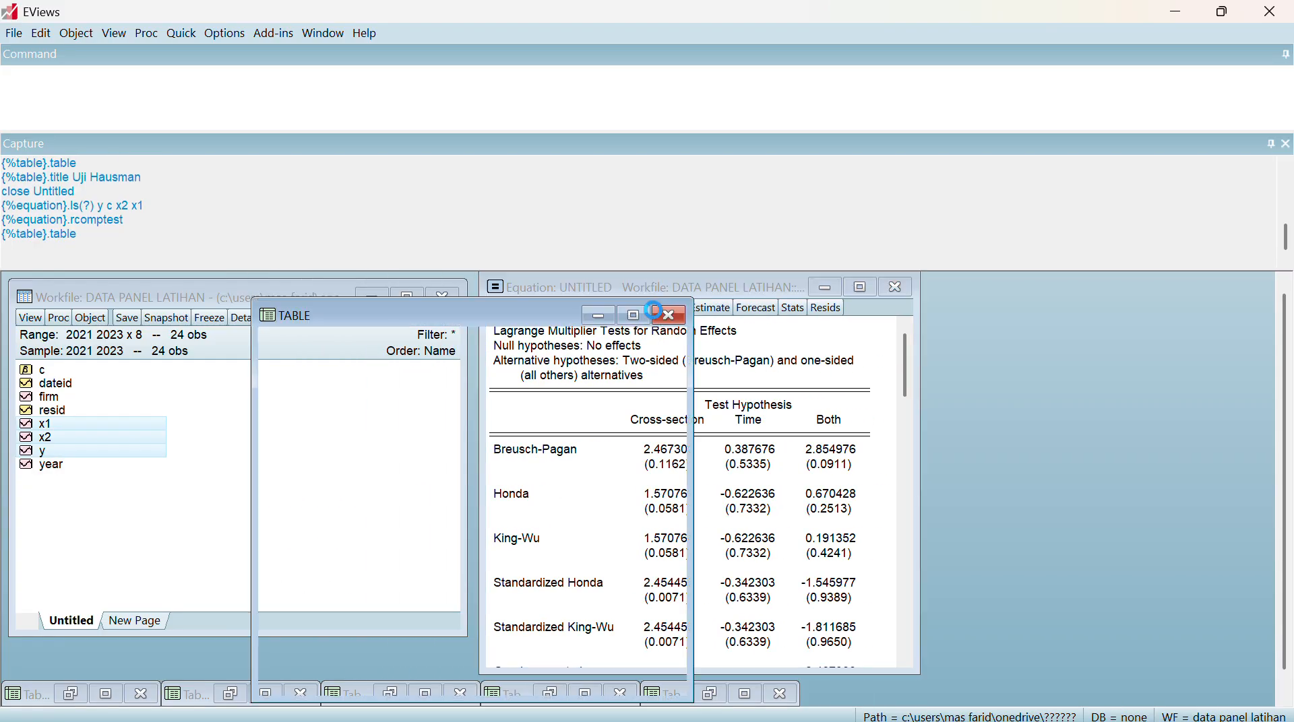
{"action": "left_click", "coordinate": [559, 336]}
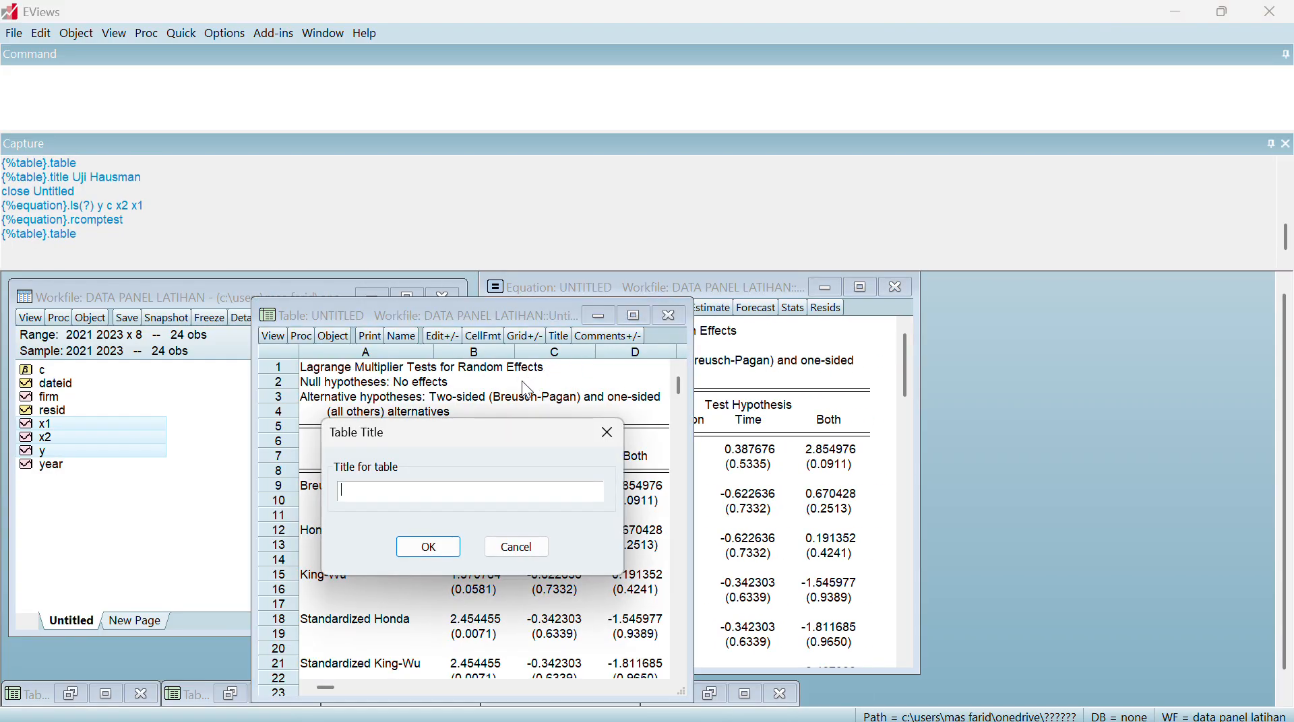
{"action": "type", "text": "Uji LM"}
{"action": "key", "text": "Return"}
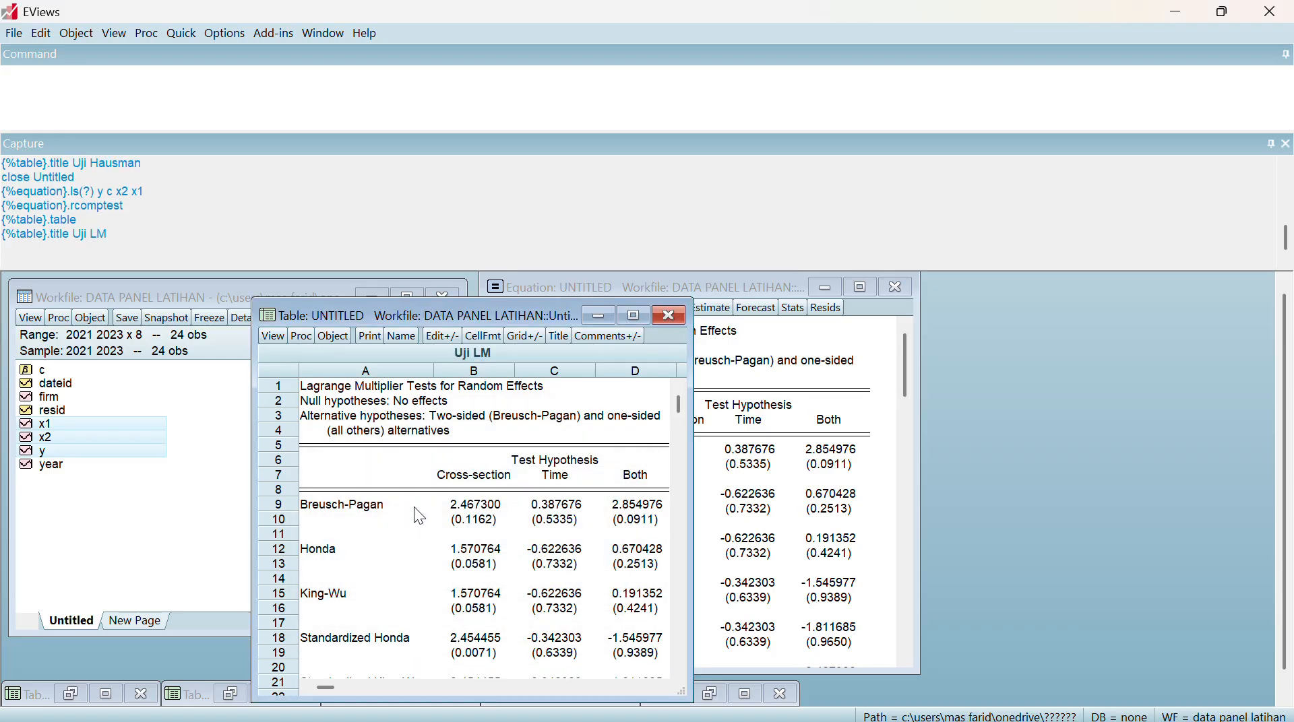
{"action": "left_click", "coordinate": [605, 315]}
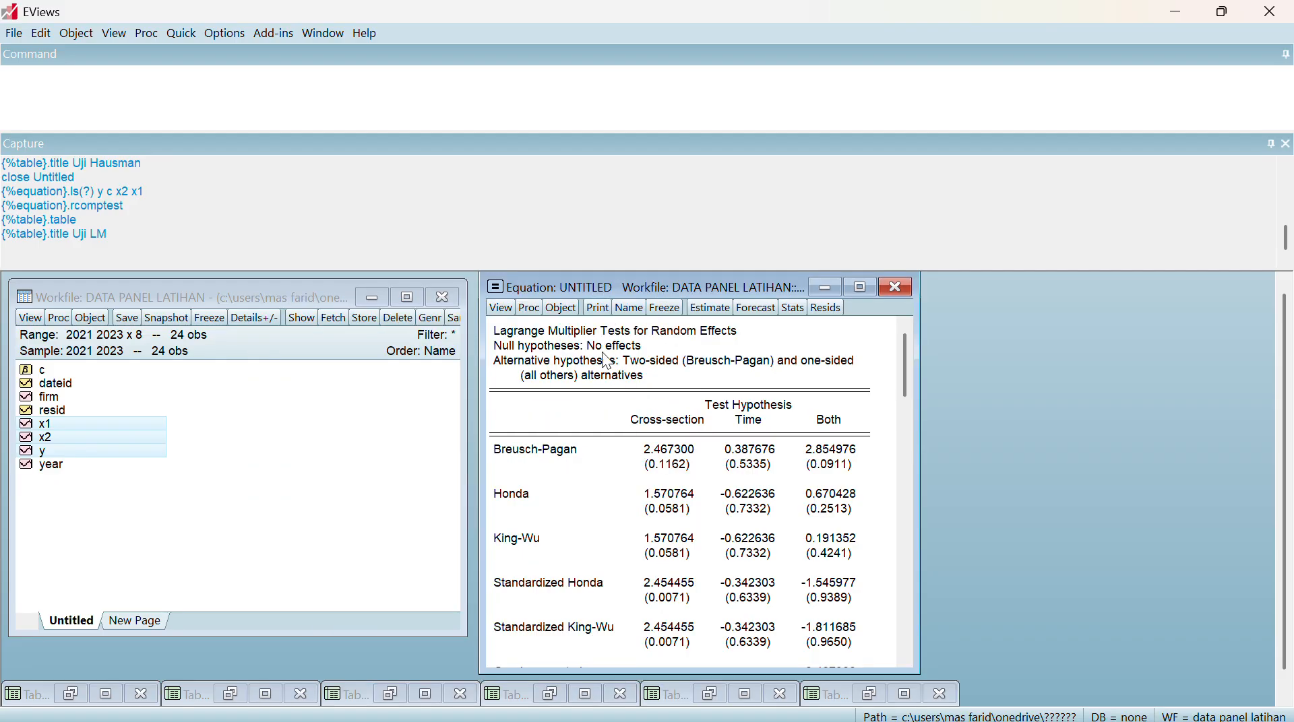
Copy the entire Lagrange Multiplier test output, through the Gourieroux, et al. row, with numbers as displayed
{"action": "left_click", "coordinate": [500, 335]}
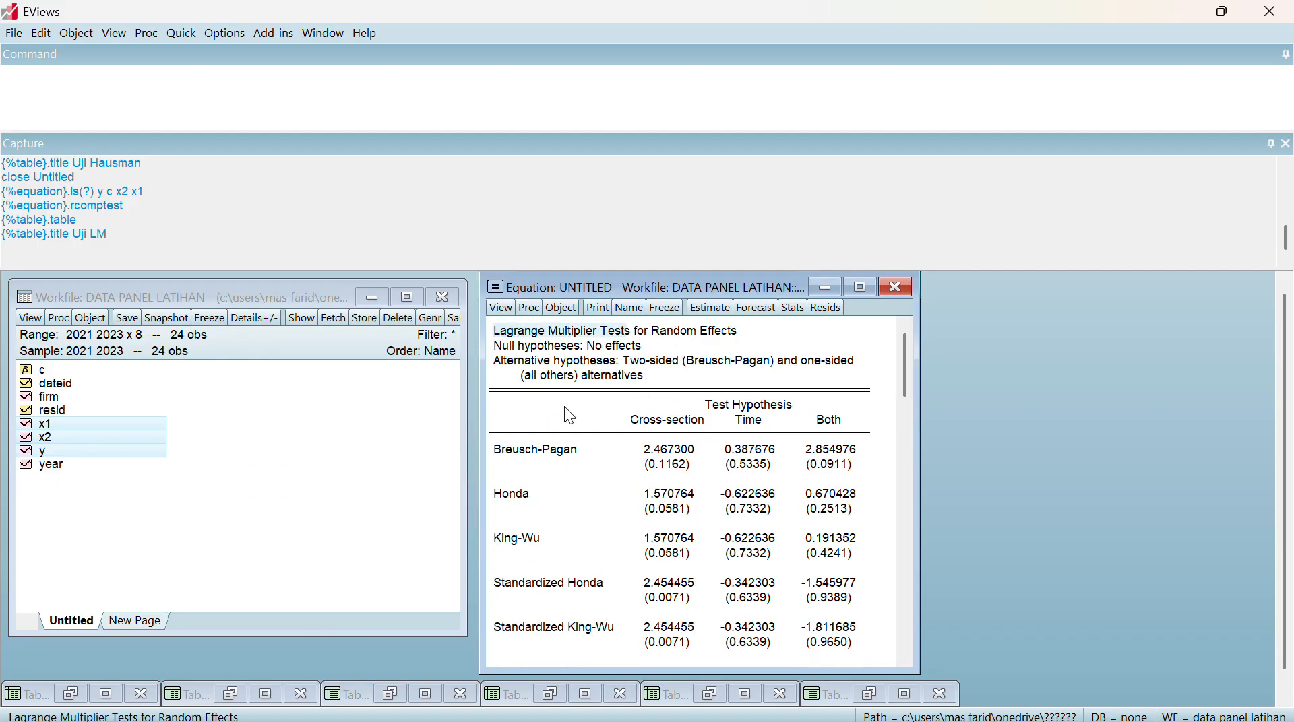
{"action": "left_click", "coordinate": [549, 347]}
{"action": "left_click", "coordinate": [559, 449]}
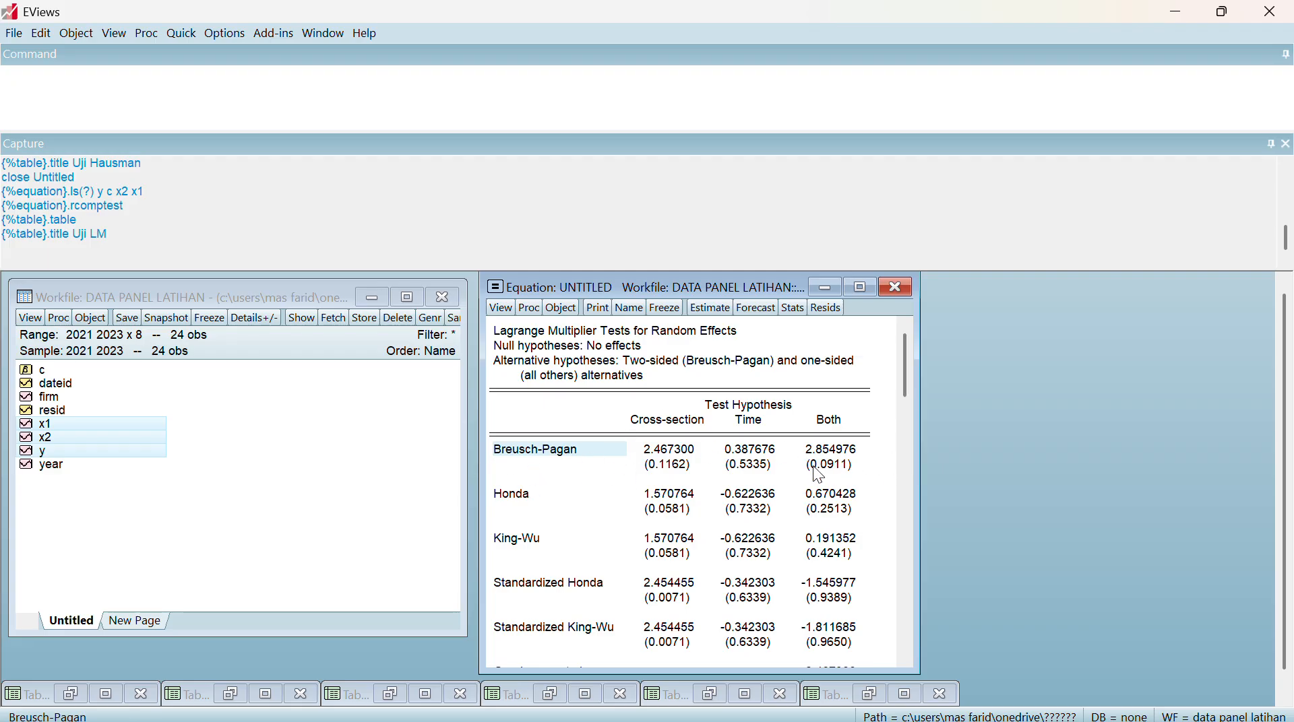
{"action": "left_click_drag", "start_coordinate": [496, 328], "coordinate": [878, 717]}
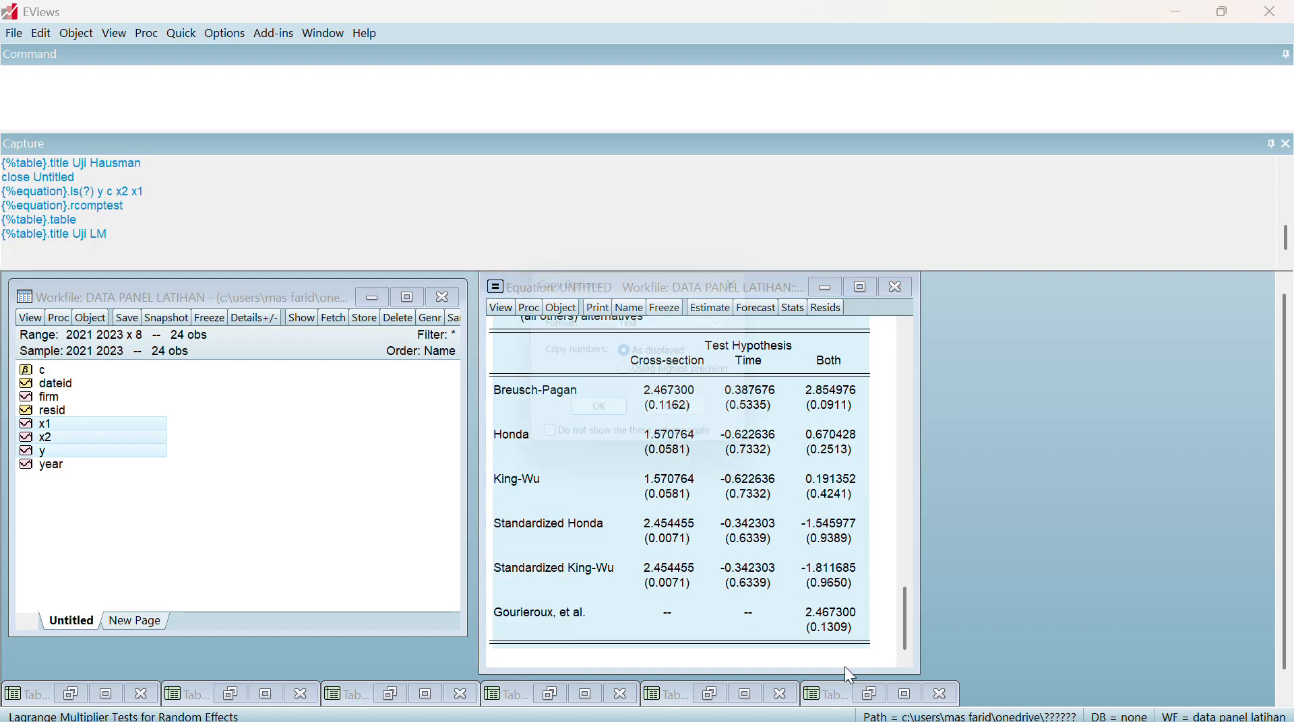
{"action": "key", "text": "ctrl+c"}
{"action": "left_click", "coordinate": [604, 418]}
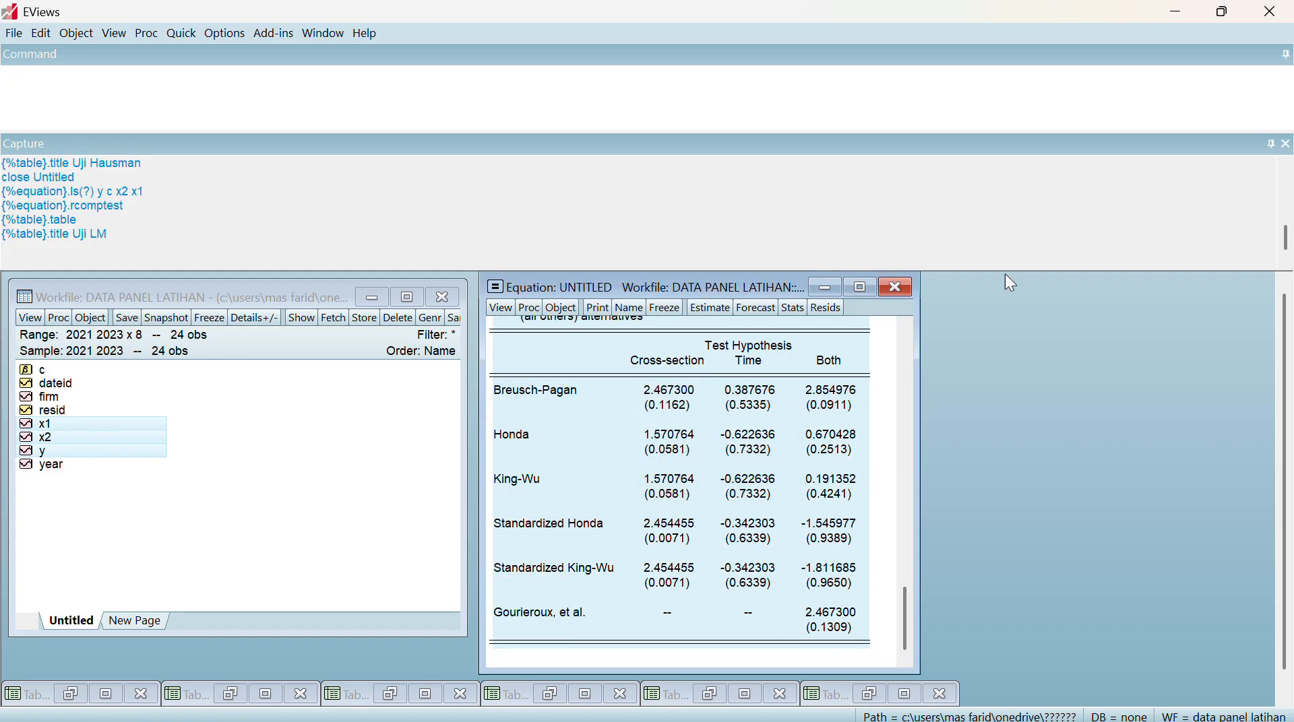
Switch to Word and paste the copied output as a picture on the empty line under the Uji Lagrange Multiplier heading
{"action": "left_click", "coordinate": [1173, 11]}
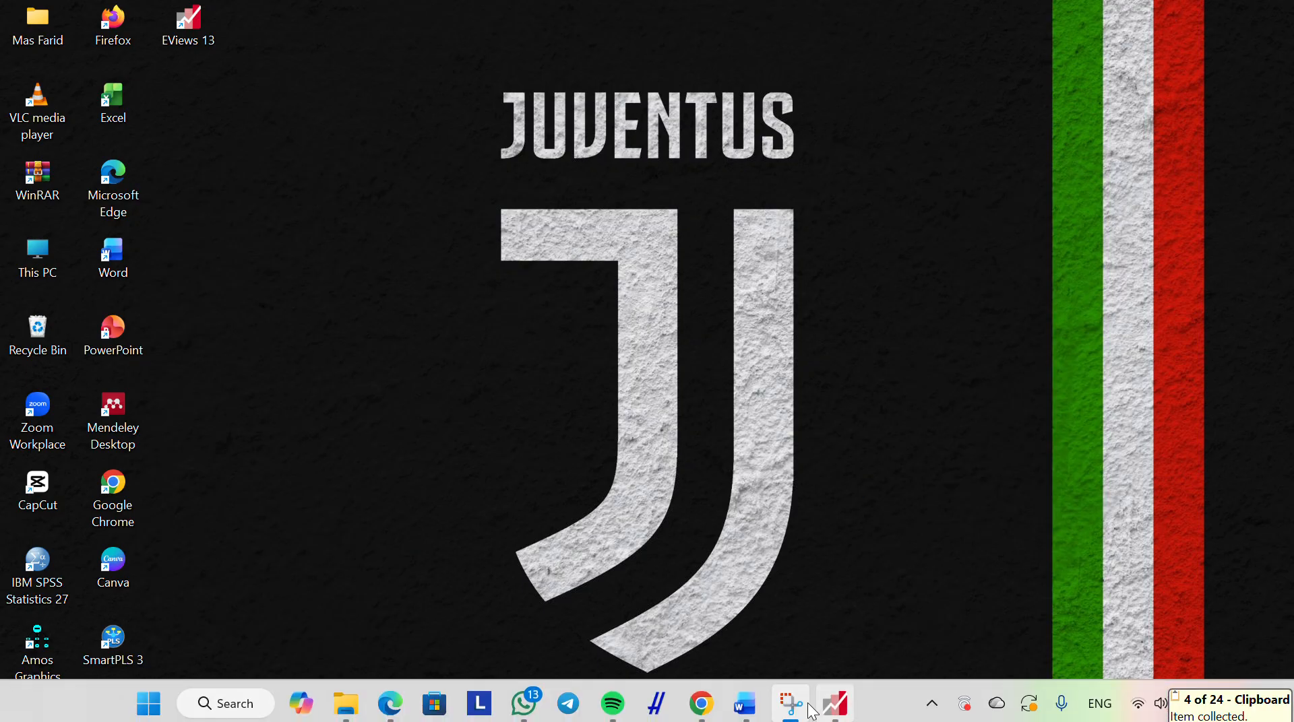
{"action": "left_click", "coordinate": [744, 704]}
{"action": "scroll", "coordinate": [543, 627], "scroll_direction": "down", "scroll_amount": 1}
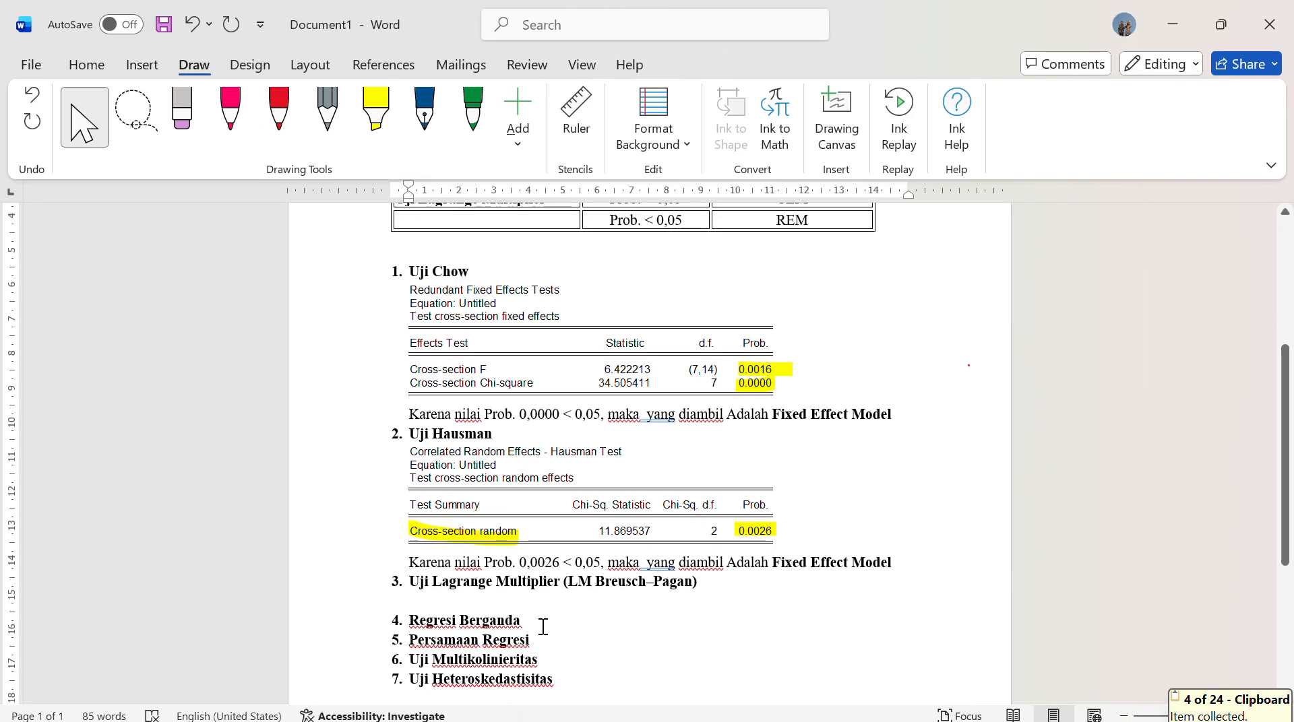
{"action": "right_click", "coordinate": [423, 597]}
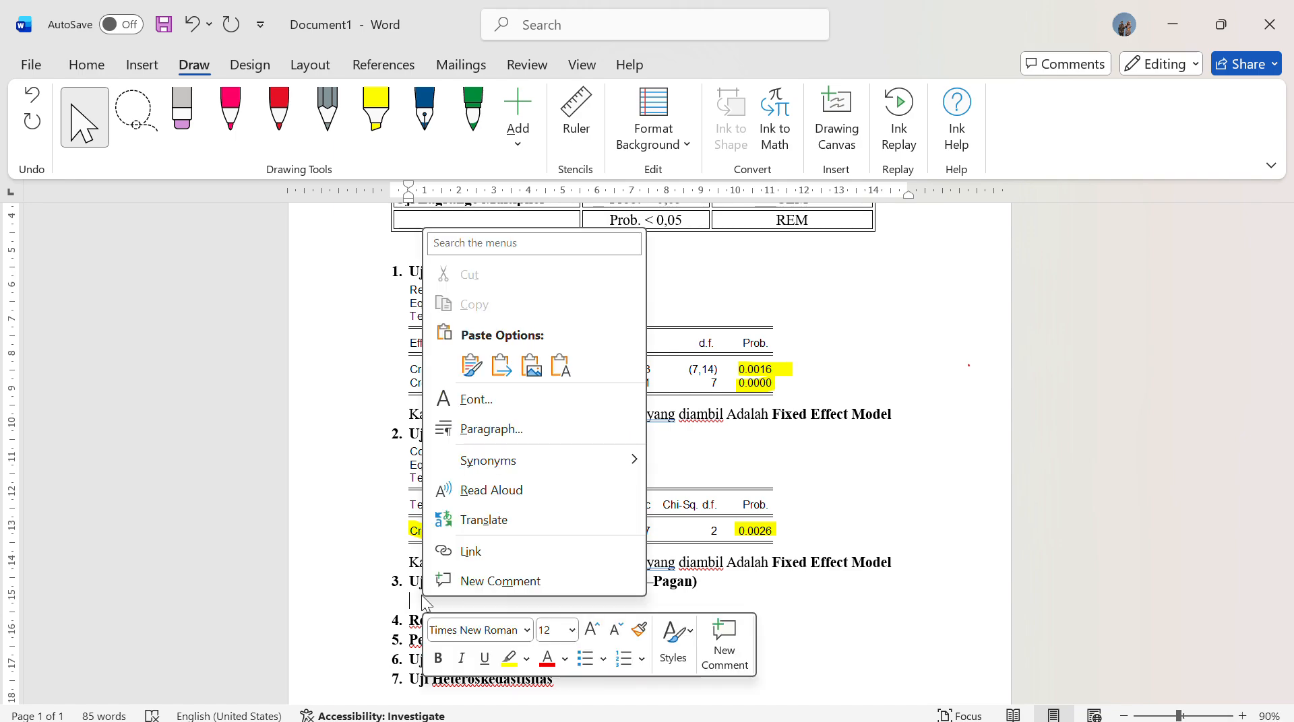
{"action": "left_click", "coordinate": [531, 366]}
Add empty lines after the Hausman conclusion until the Uji Lagrange Multiplier heading moves onto the second page with its output
{"action": "scroll", "coordinate": [630, 476], "scroll_direction": "up", "scroll_amount": 6}
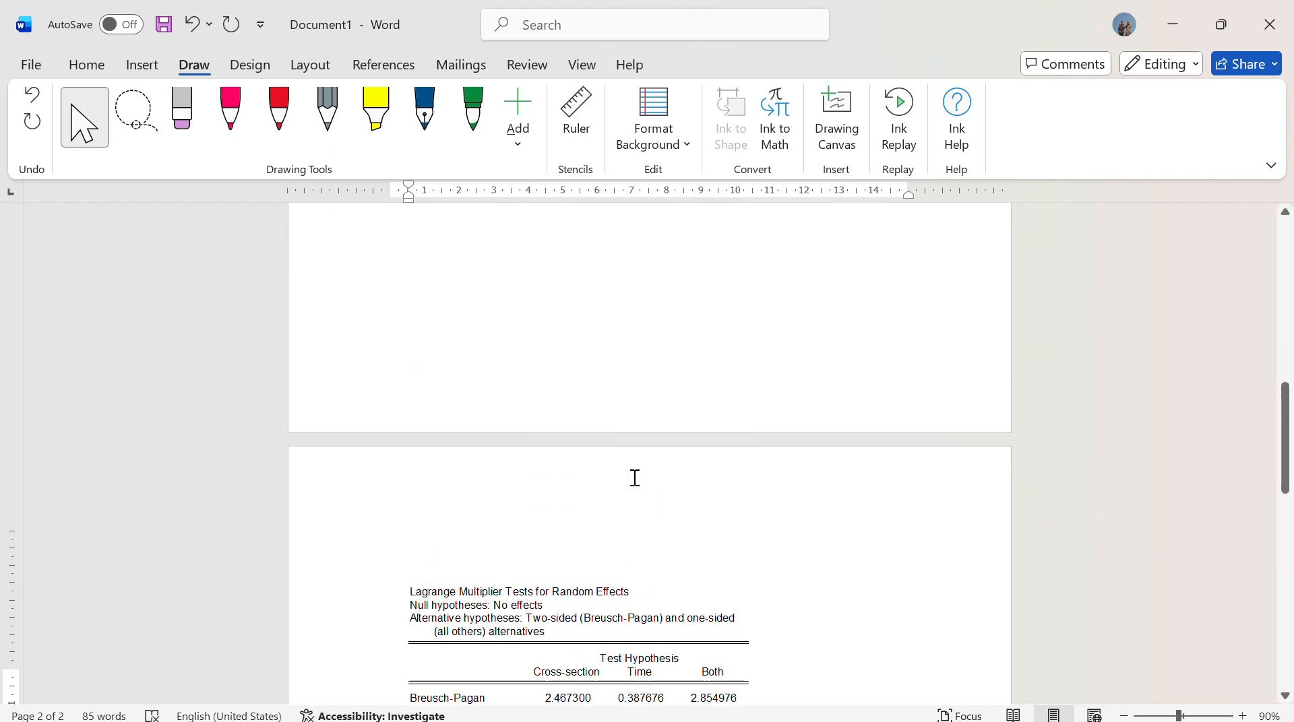
{"action": "left_click", "coordinate": [917, 286]}
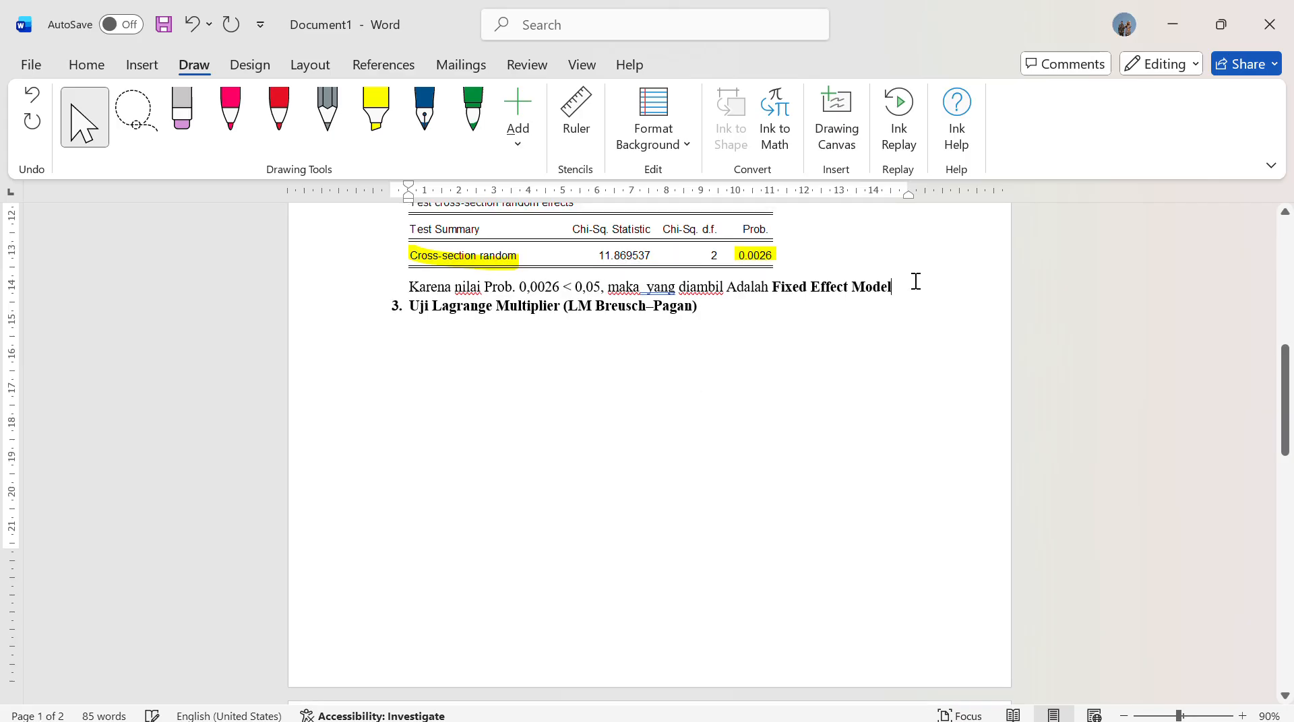
{"action": "key", "text": "Return"}
{"action": "key", "text": "Return"}
{"action": "key", "text": "Return"}
{"action": "key", "text": "Return"}
{"action": "key", "text": "Return"}
{"action": "key", "text": "Return"}
{"action": "key", "text": "Return"}
{"action": "key", "text": "Return"}
{"action": "key", "text": "Return"}
{"action": "key", "text": "Return"}
{"action": "key", "text": "Return"}
{"action": "key", "text": "Return"}
{"action": "key", "text": "Return"}
{"action": "key", "text": "Return"}
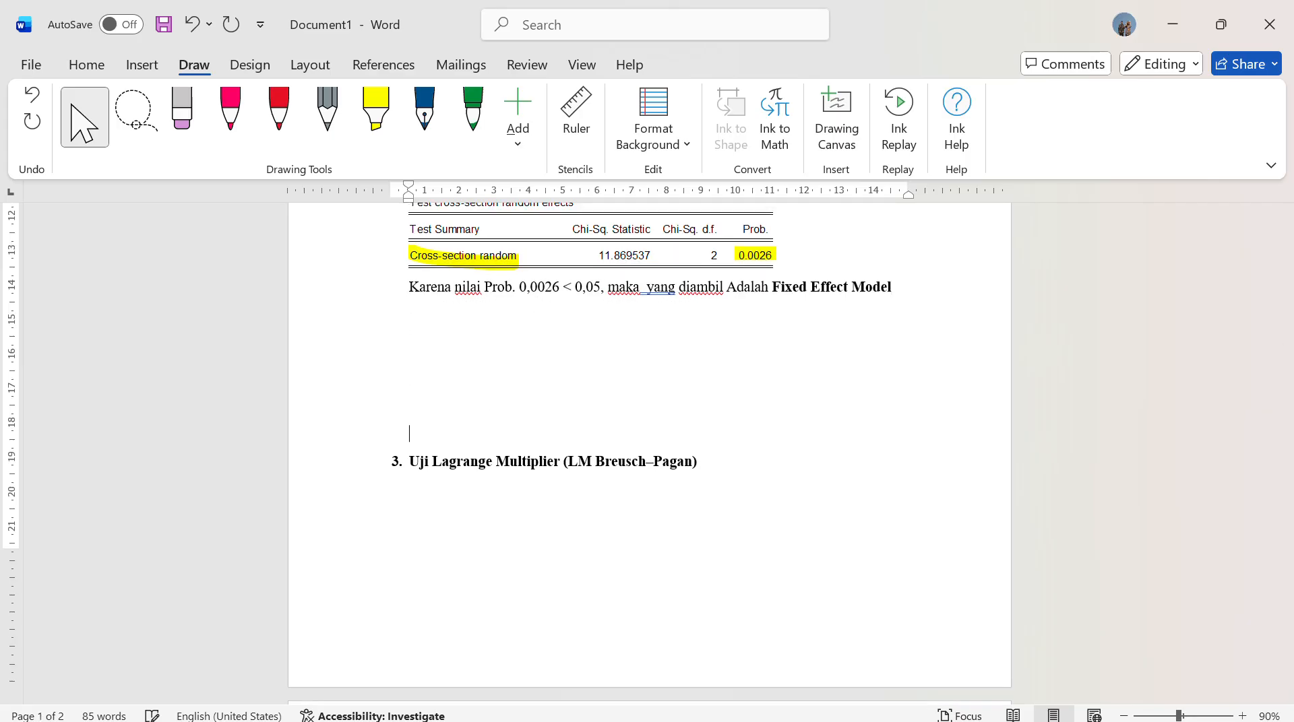
{"action": "key", "text": "BackSpace"}
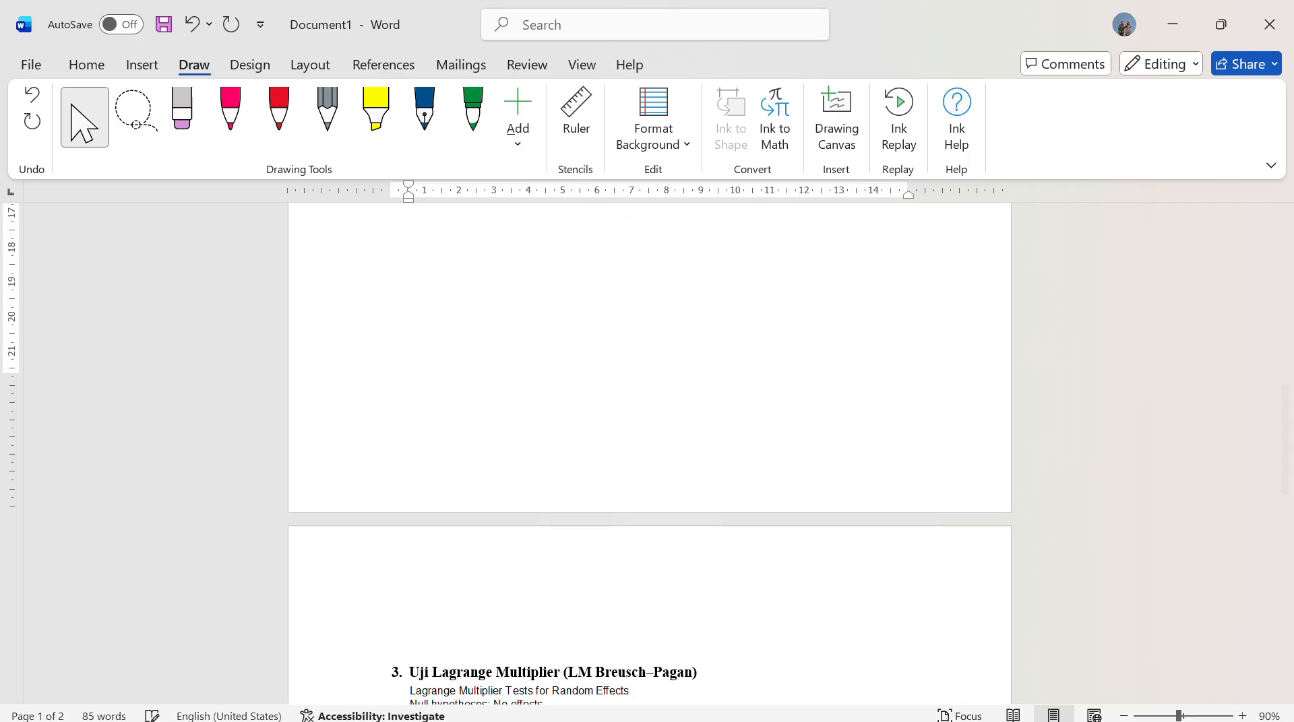
{"action": "key", "text": "BackSpace"}
{"action": "key", "text": "Return"}
{"action": "scroll", "coordinate": [961, 345], "scroll_direction": "down", "scroll_amount": 3}
{"action": "scroll", "coordinate": [962, 345], "scroll_direction": "down", "scroll_amount": 7}
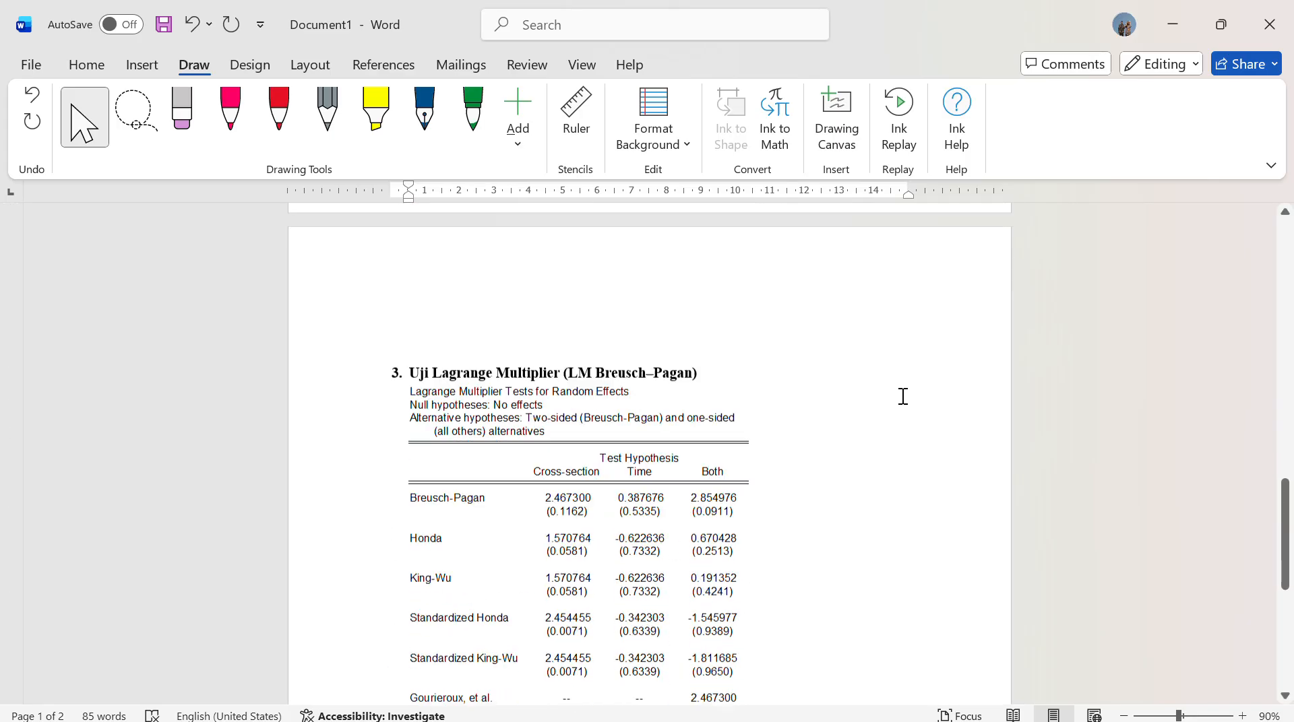
{"action": "scroll", "coordinate": [759, 367], "scroll_direction": "up", "scroll_amount": 2}
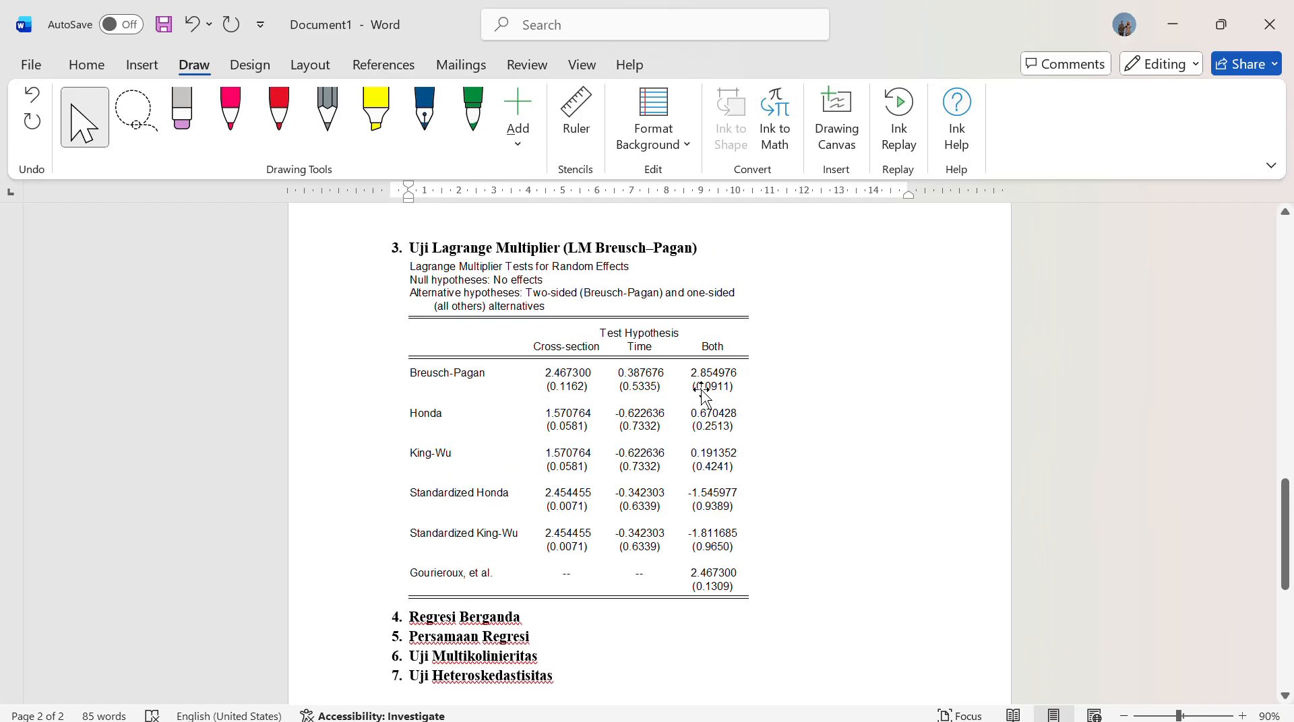
Highlight Breusch-Pagan and its probability in the Both column in yellow, and handwrite >0.05 in red beside that probability
{"action": "left_click", "coordinate": [375, 111]}
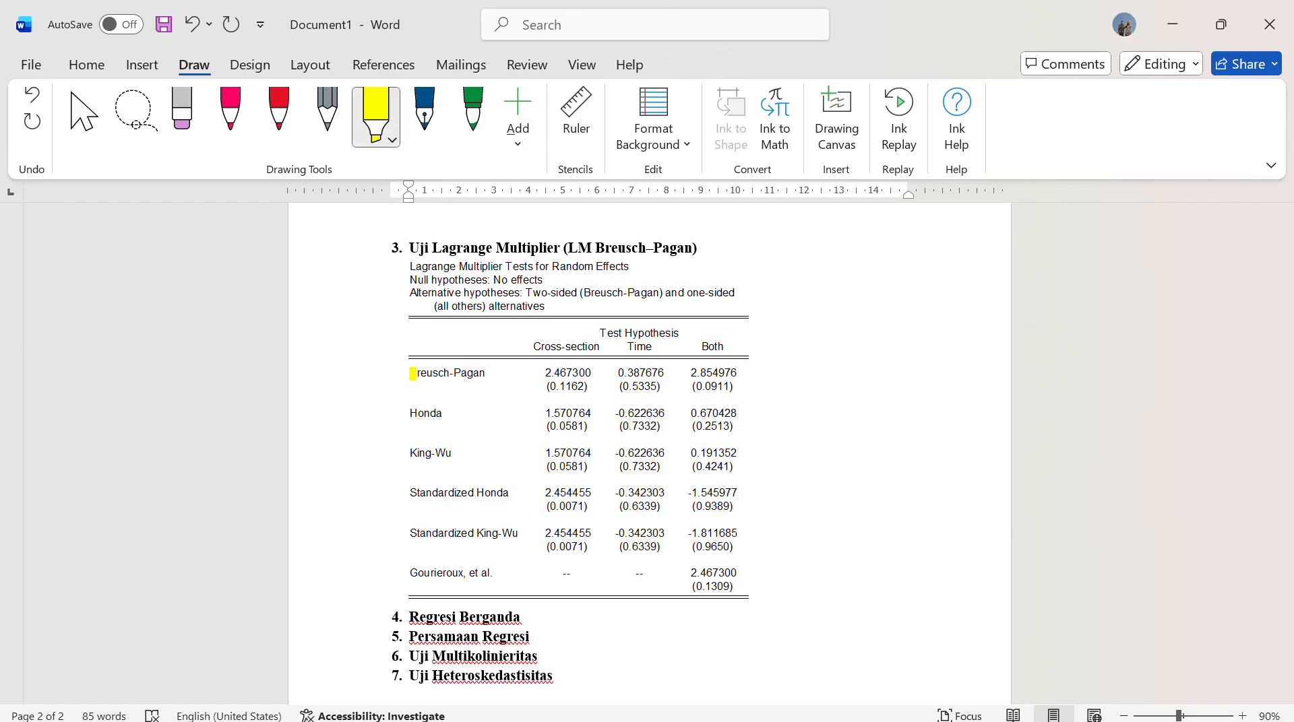
{"action": "left_click_drag", "start_coordinate": [412, 373], "coordinate": [483, 384]}
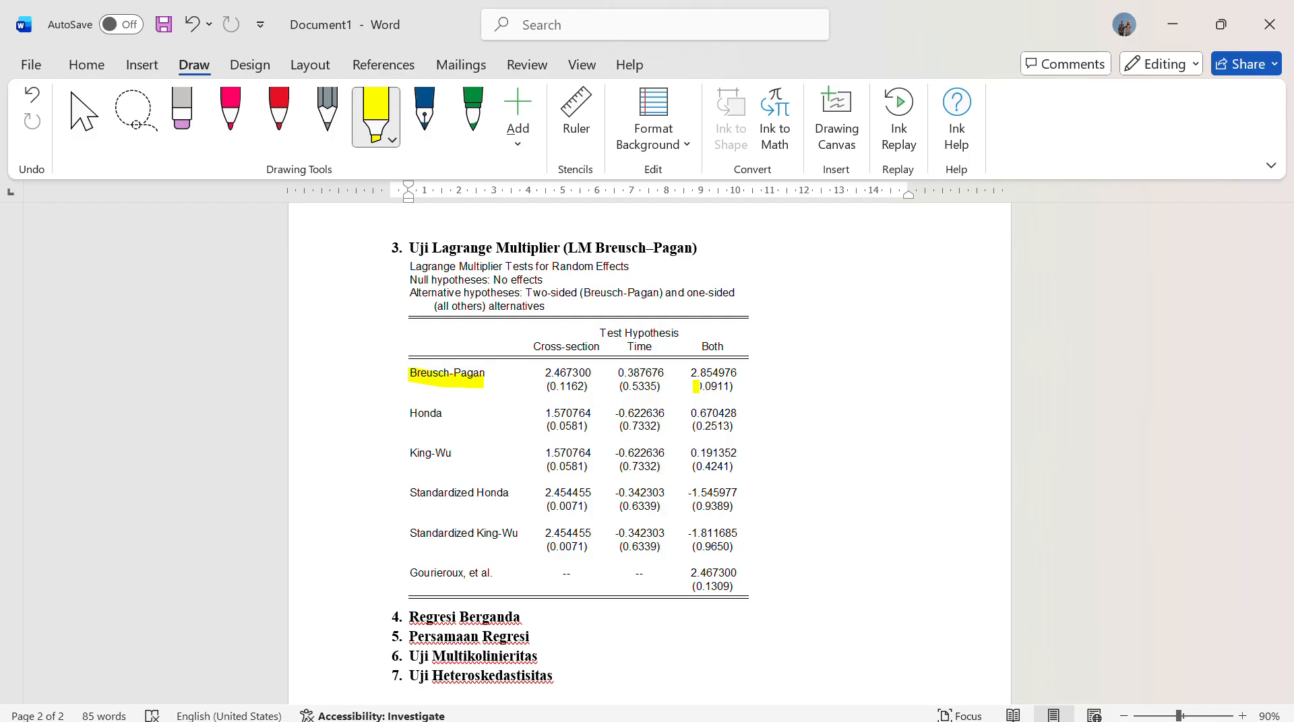
{"action": "left_click_drag", "start_coordinate": [701, 386], "coordinate": [735, 386]}
{"action": "left_click", "coordinate": [87, 119]}
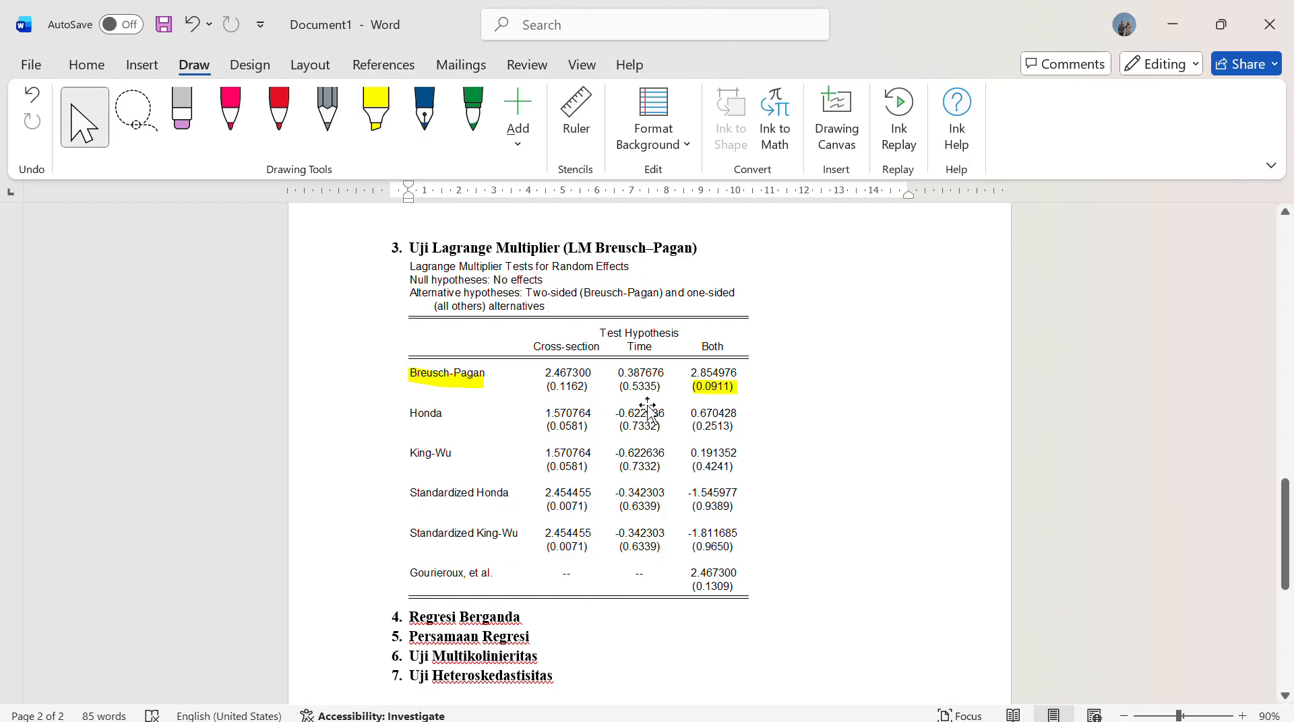
{"action": "left_click", "coordinate": [279, 113]}
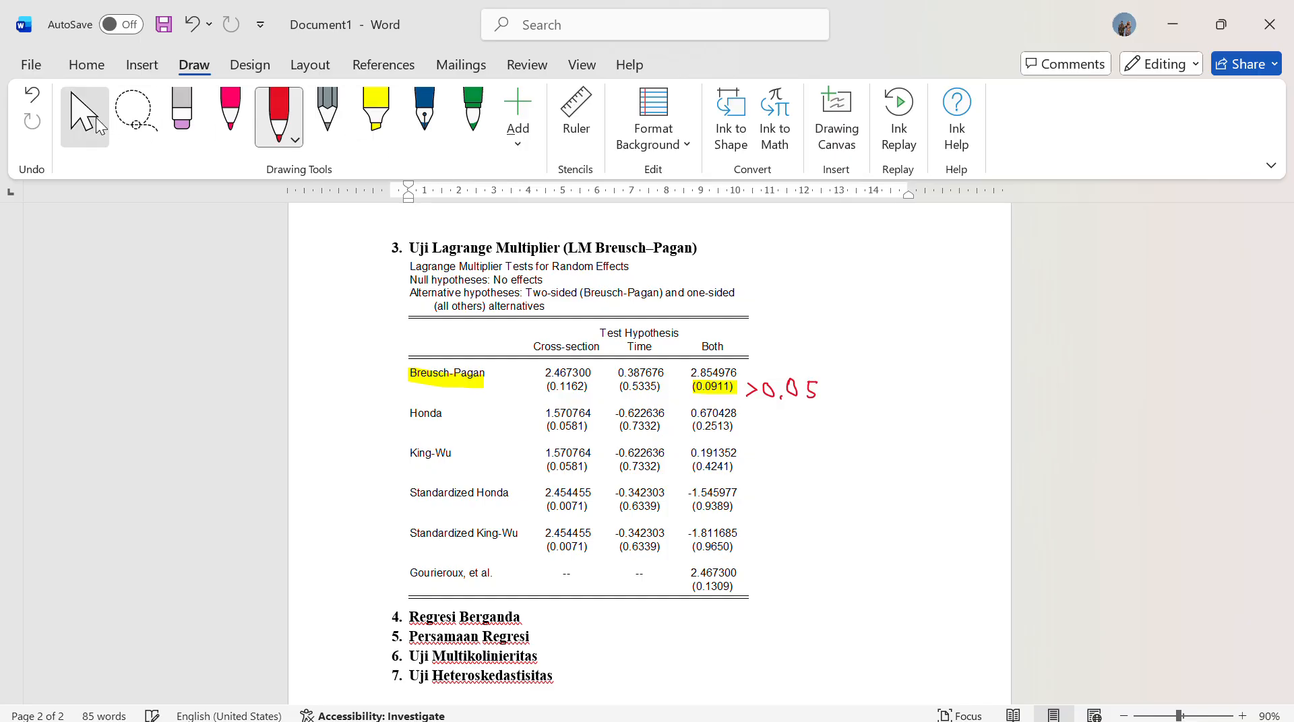
{"action": "left_click", "coordinate": [84, 114]}
Compare the Breusch-Pagan probability with the decision table's Uji Lagrange Multiplier rows, and review the Chow and Hausman conclusions
{"action": "scroll", "coordinate": [762, 594], "scroll_direction": "up", "scroll_amount": 2}
{"action": "scroll", "coordinate": [762, 593], "scroll_direction": "up", "scroll_amount": 12}
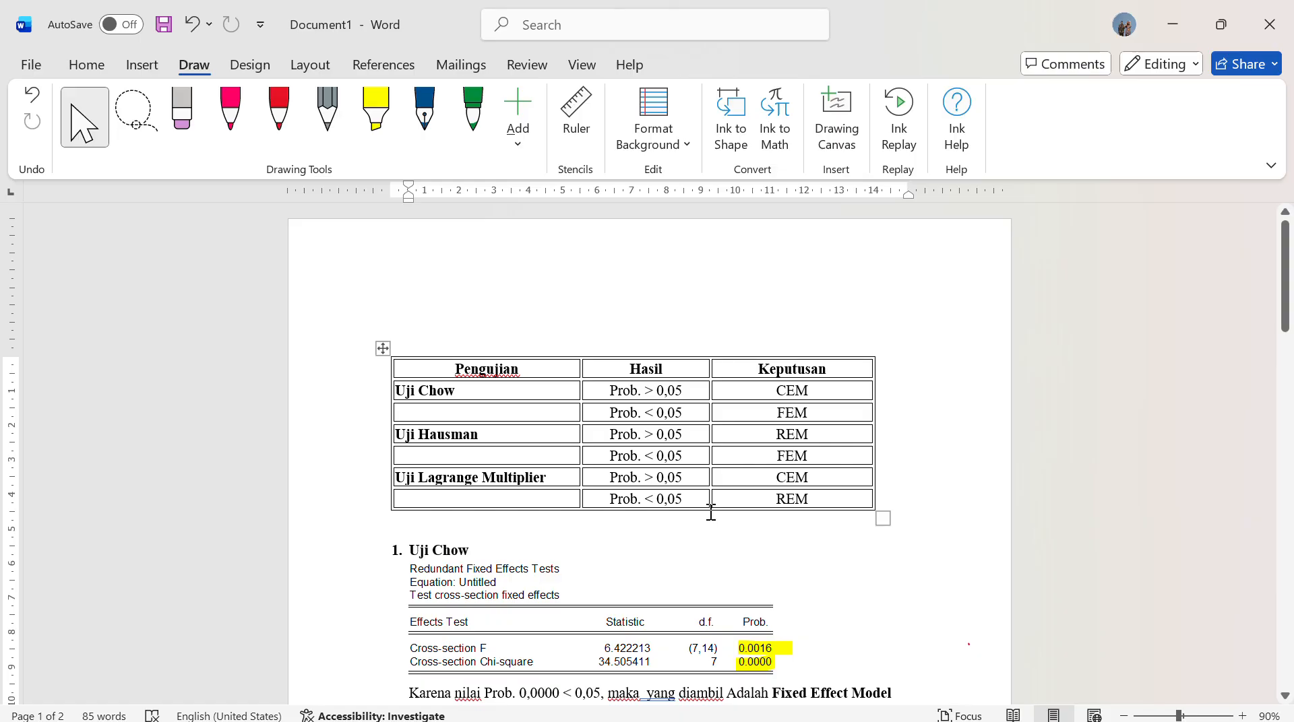
{"action": "scroll", "coordinate": [799, 523], "scroll_direction": "down", "scroll_amount": 15}
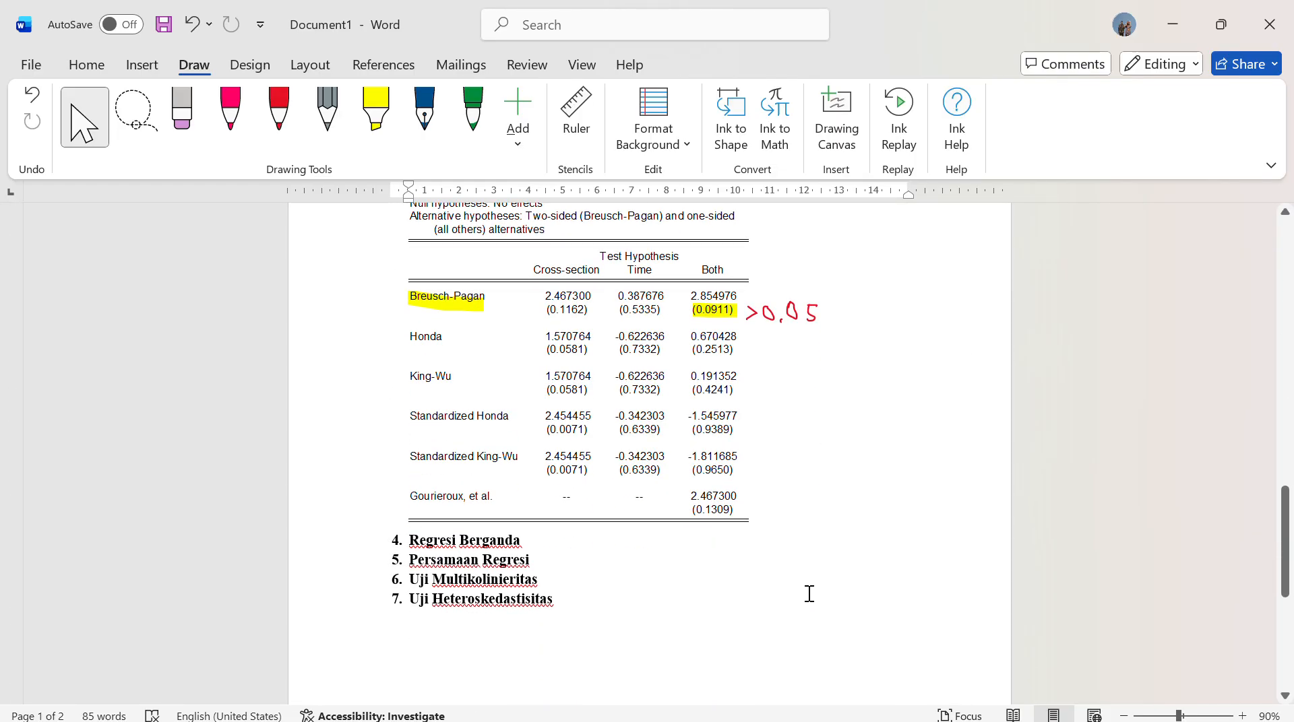
{"action": "scroll", "coordinate": [810, 590], "scroll_direction": "up", "scroll_amount": 3}
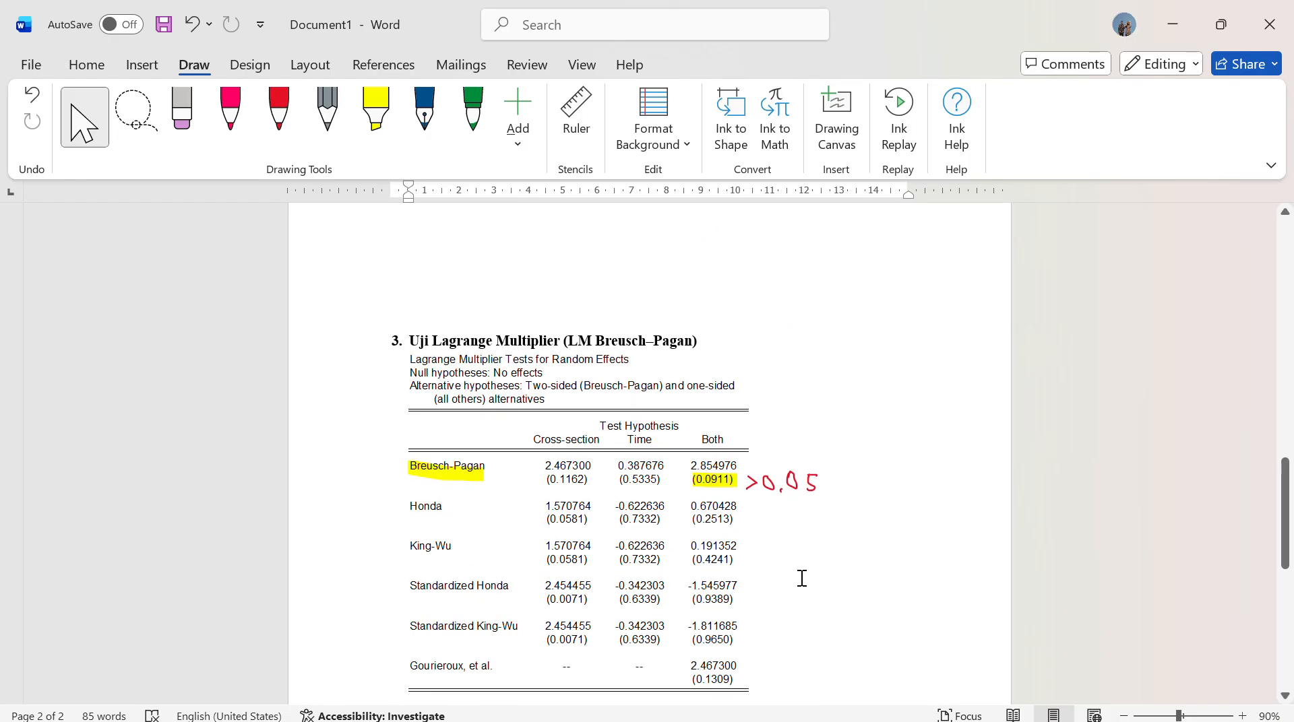
{"action": "scroll", "coordinate": [798, 579], "scroll_direction": "up", "scroll_amount": 10}
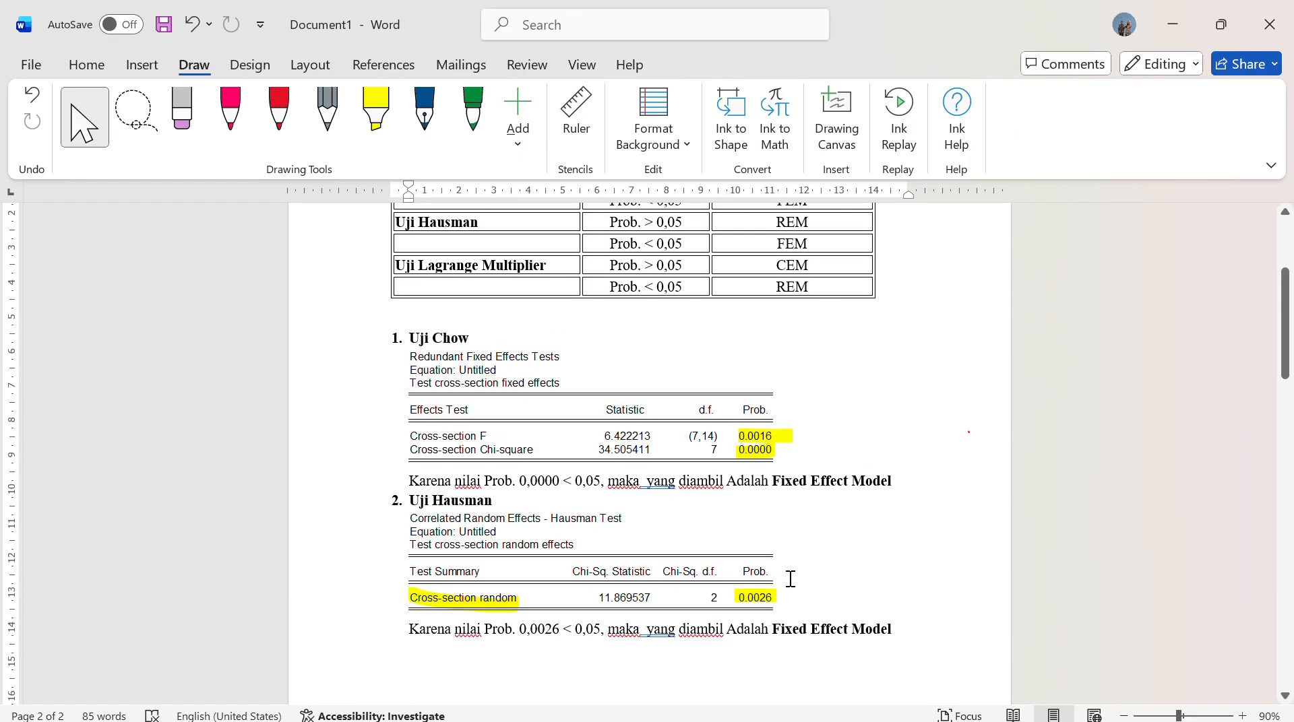
{"action": "scroll", "coordinate": [809, 566], "scroll_direction": "up", "scroll_amount": 3}
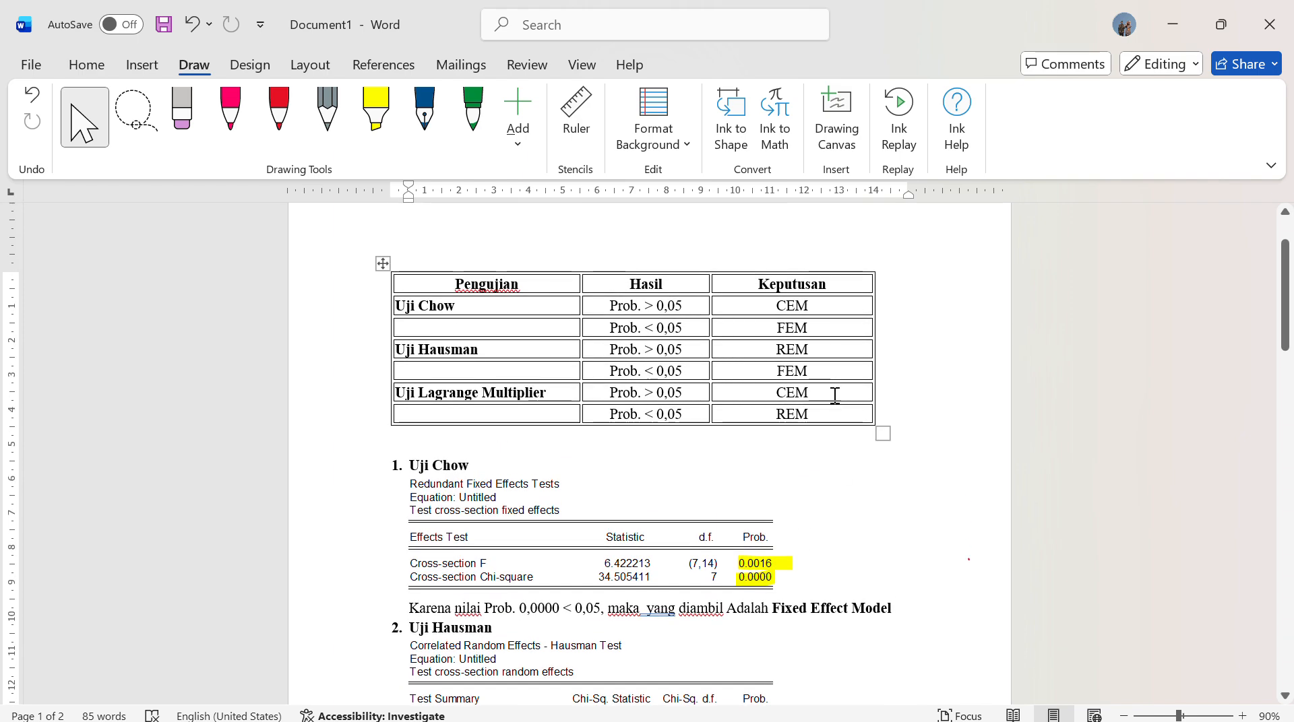
{"action": "left_click_drag", "start_coordinate": [835, 396], "coordinate": [764, 405]}
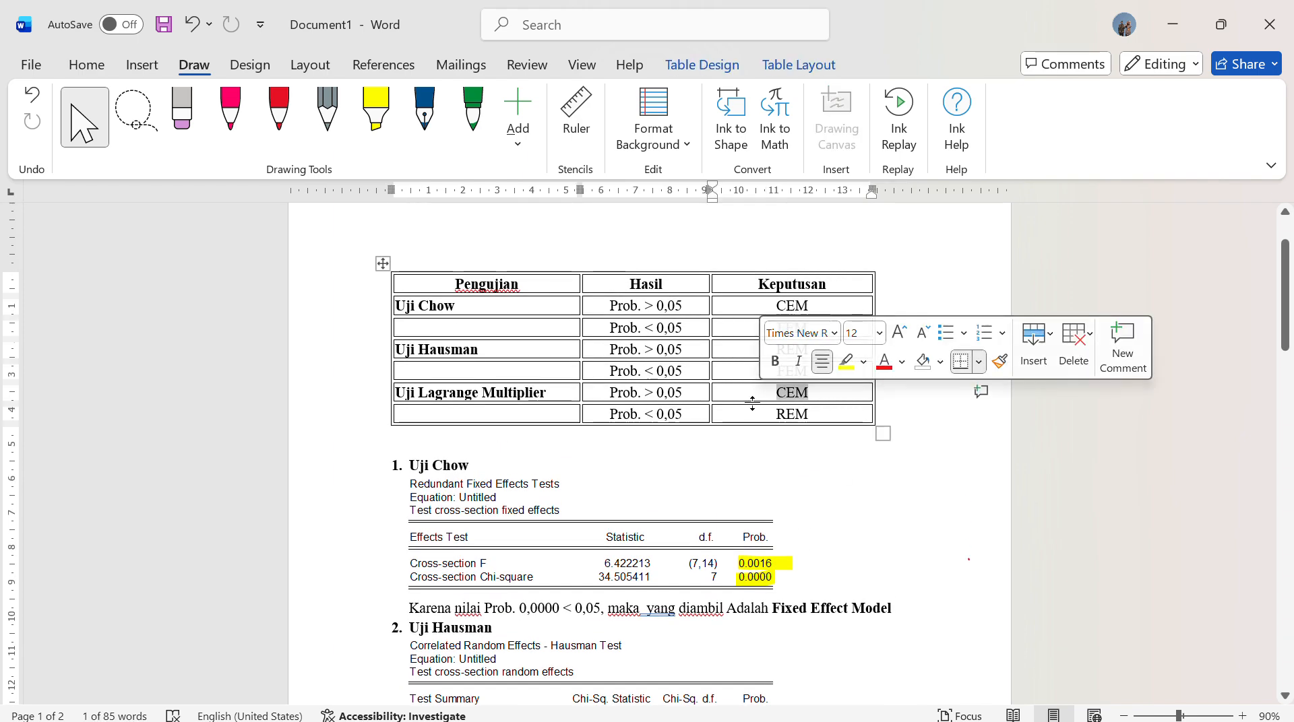
{"action": "left_click", "coordinate": [846, 464]}
{"action": "scroll", "coordinate": [847, 540], "scroll_direction": "down", "scroll_amount": 3}
{"action": "scroll", "coordinate": [847, 540], "scroll_direction": "down", "scroll_amount": 5}
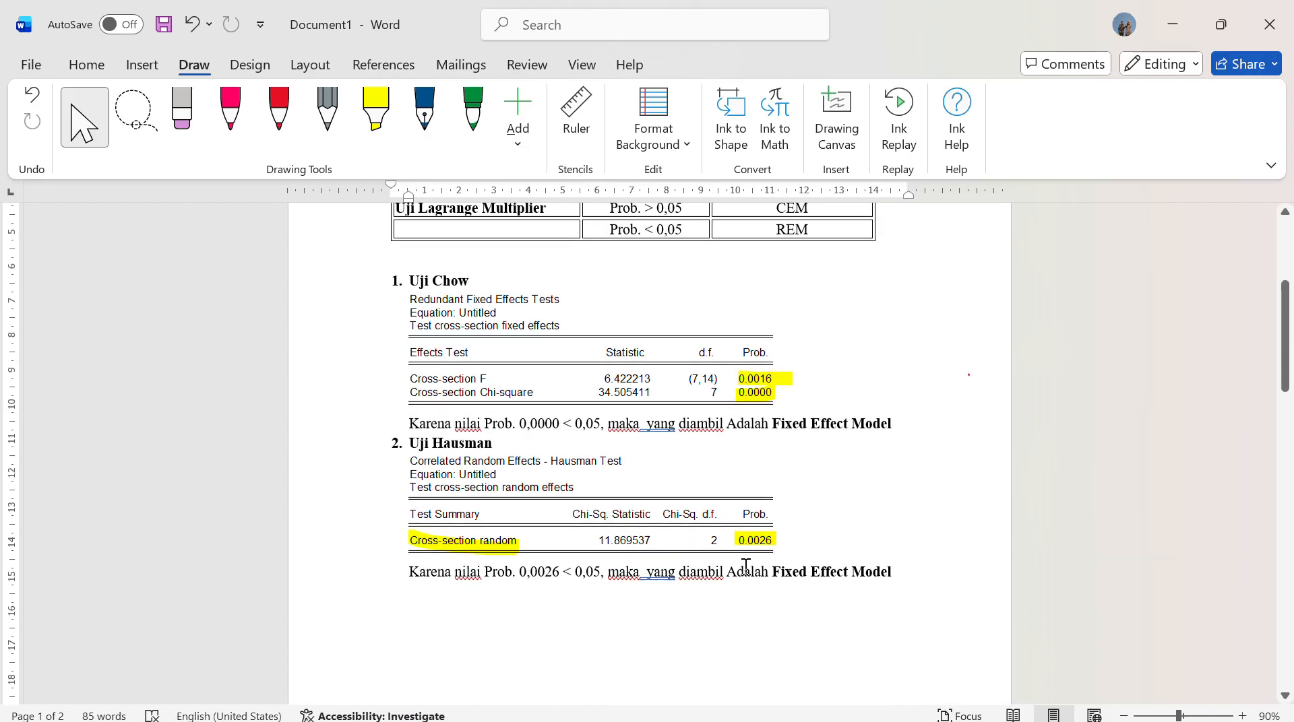
Copy the Hausman conclusion sentence and paste it on a new line below the Lagrange Multiplier output
{"action": "left_click_drag", "start_coordinate": [407, 465], "coordinate": [886, 483]}
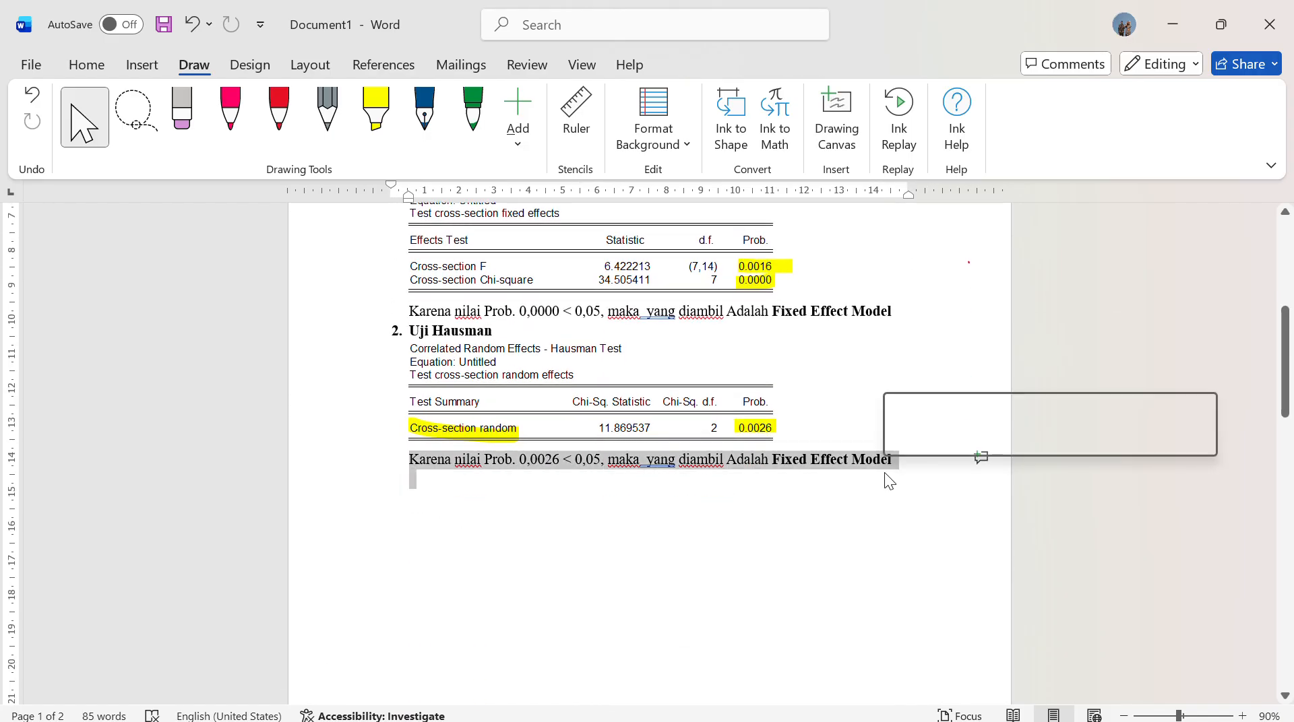
{"action": "left_click", "coordinate": [475, 475]}
{"action": "left_click_drag", "start_coordinate": [407, 463], "coordinate": [887, 467]}
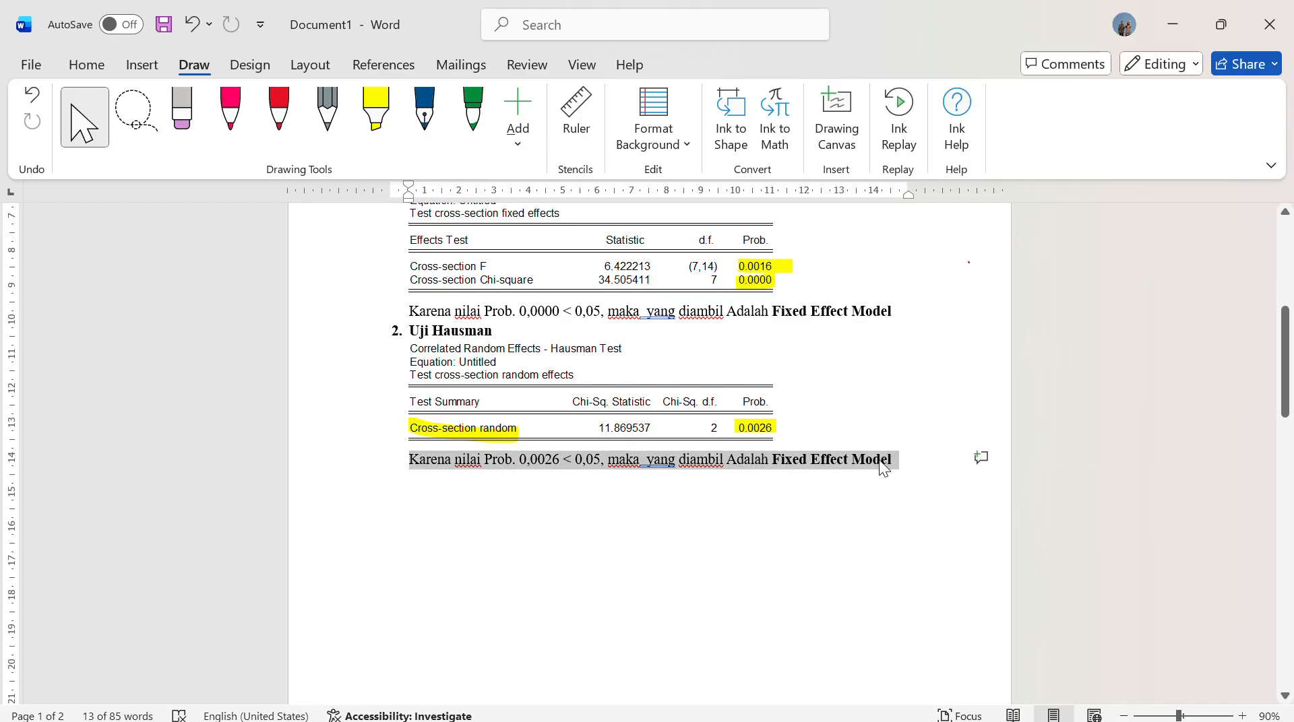
{"action": "key", "text": "ctrl+c"}
{"action": "scroll", "coordinate": [837, 532], "scroll_direction": "down", "scroll_amount": 10}
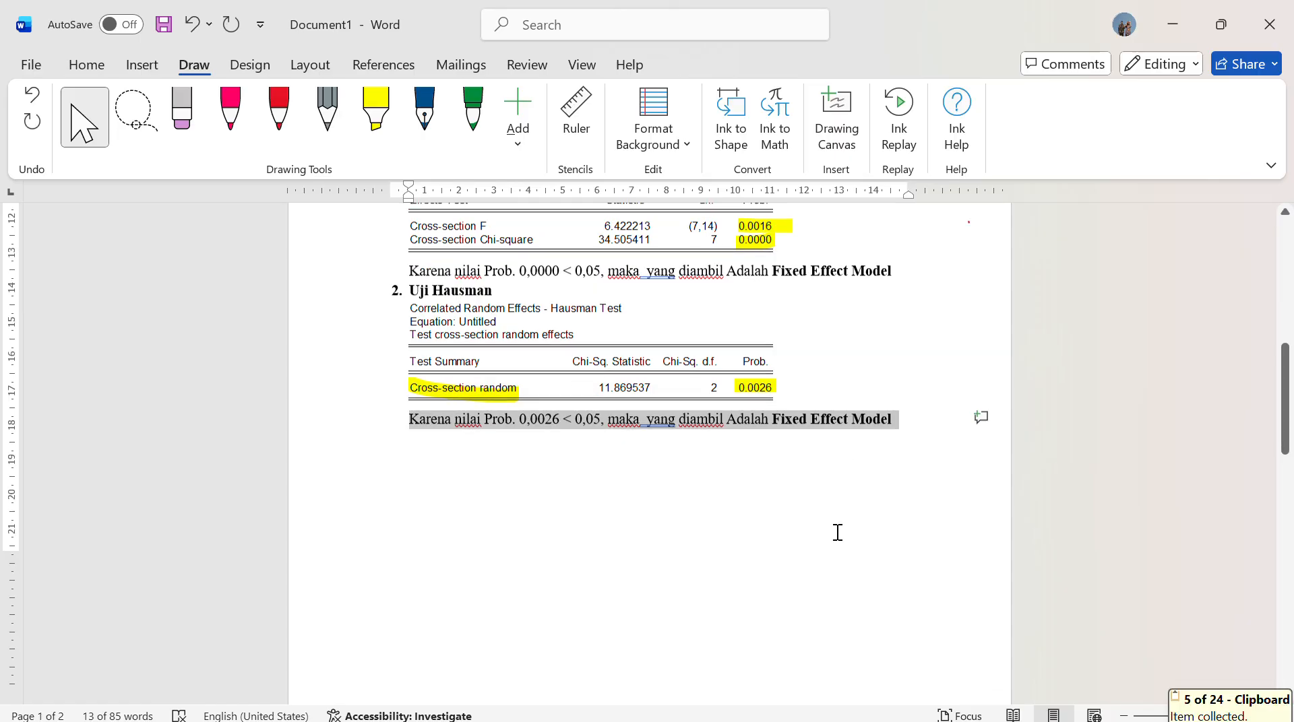
{"action": "left_click", "coordinate": [789, 641]}
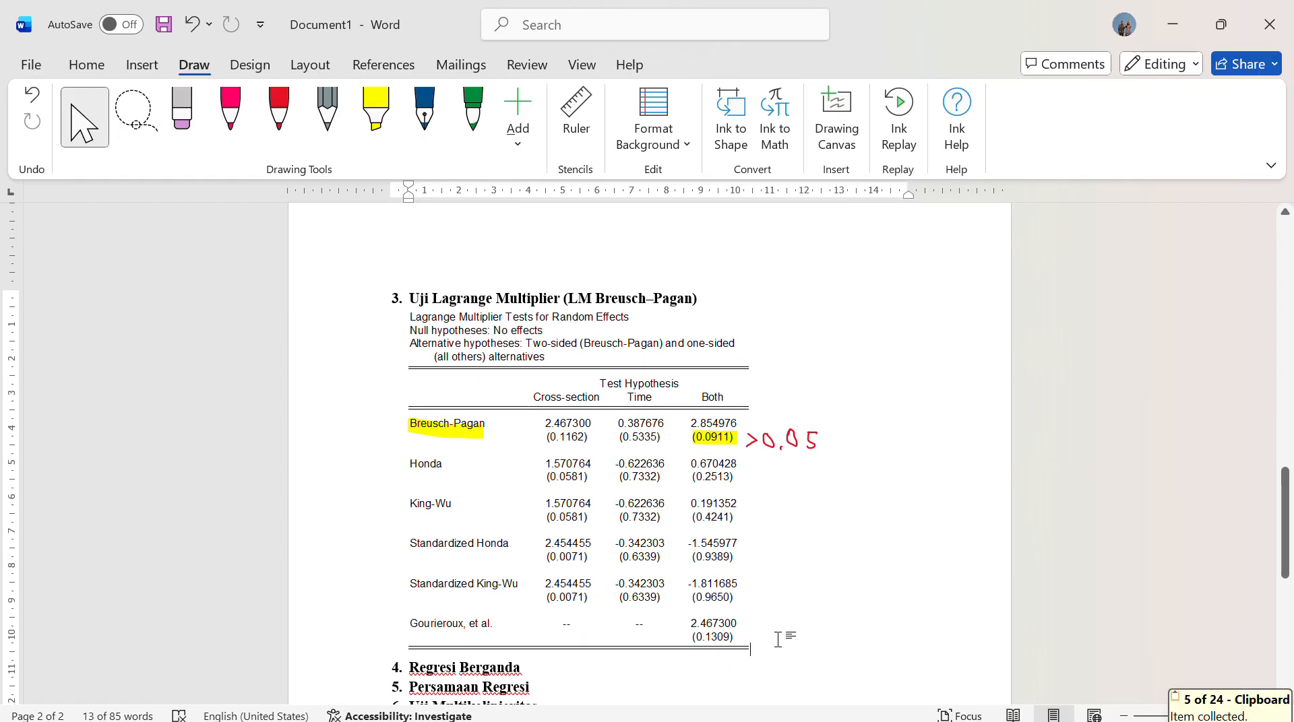
{"action": "key", "text": "Return"}
{"action": "key", "text": "ctrl+v"}
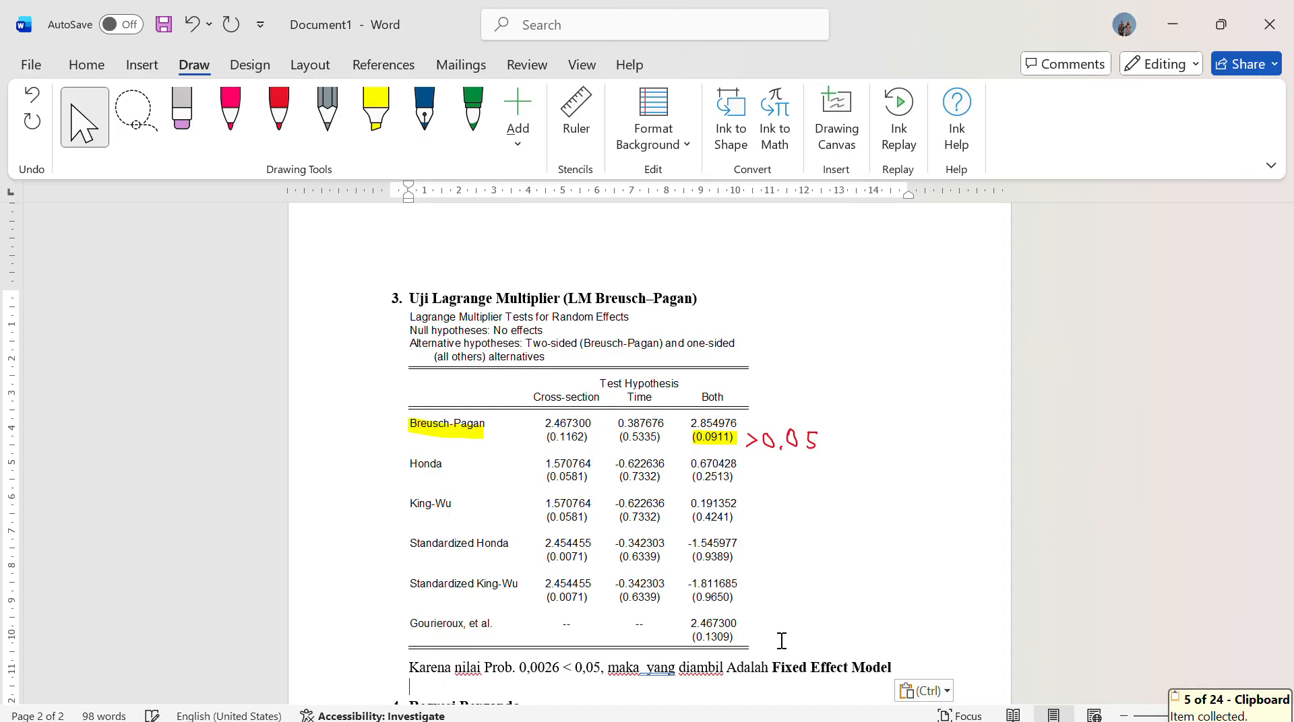
Set the probability comparison in the pasted Lagrange Multiplier conclusion to 0,0911 > 0,05
{"action": "left_click", "coordinate": [560, 665]}
{"action": "key", "text": "BackSpace"}
{"action": "key", "text": "BackSpace"}
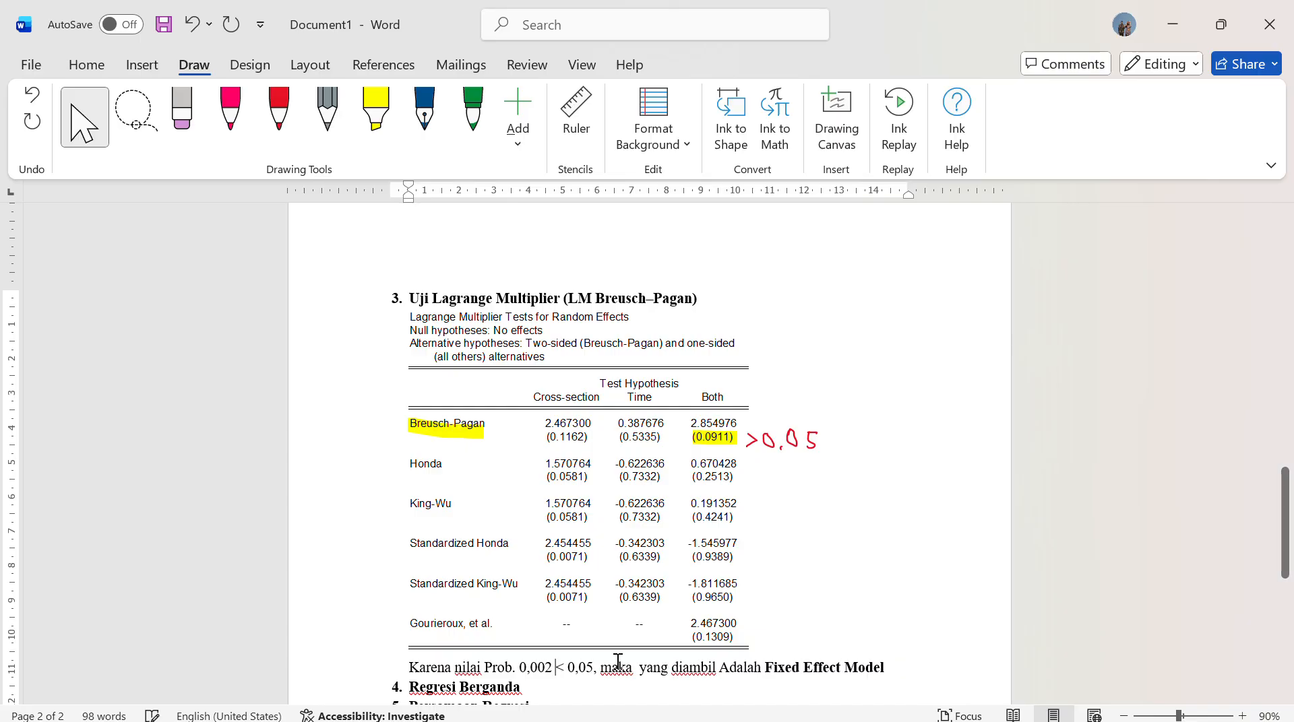
{"action": "type", "text": "9"}
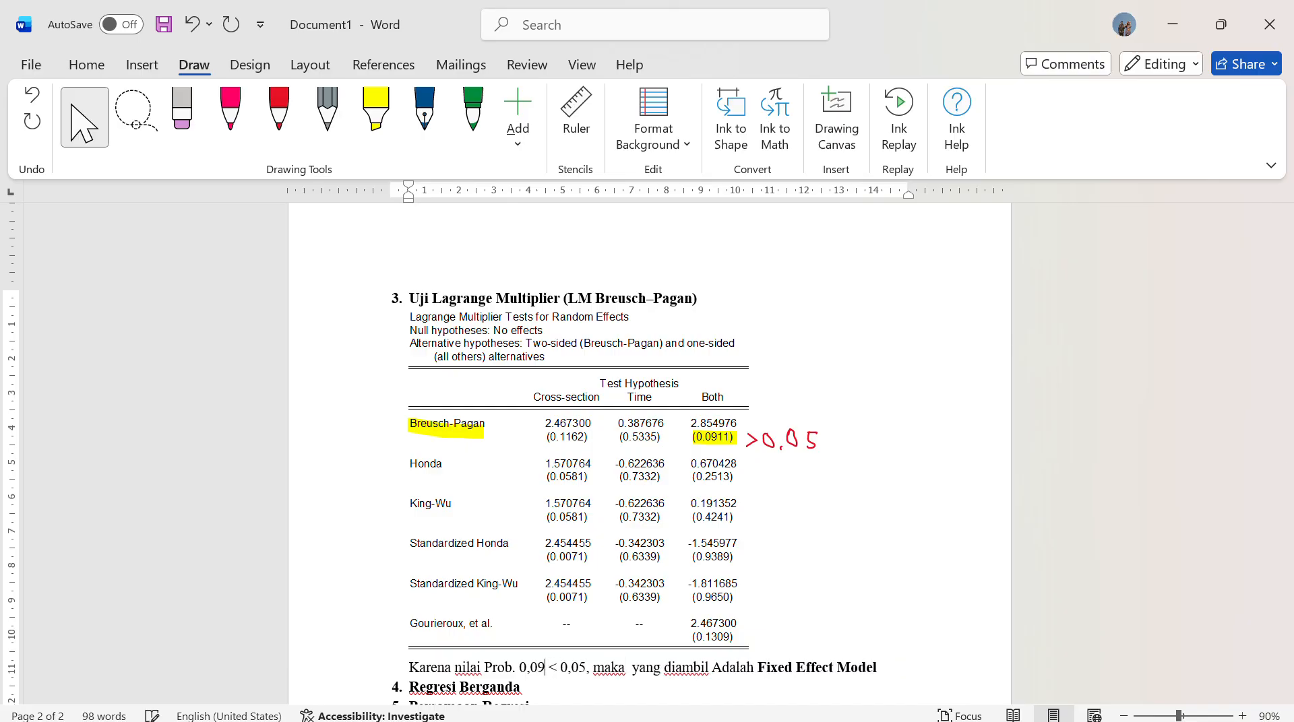
{"action": "type", "text": "11"}
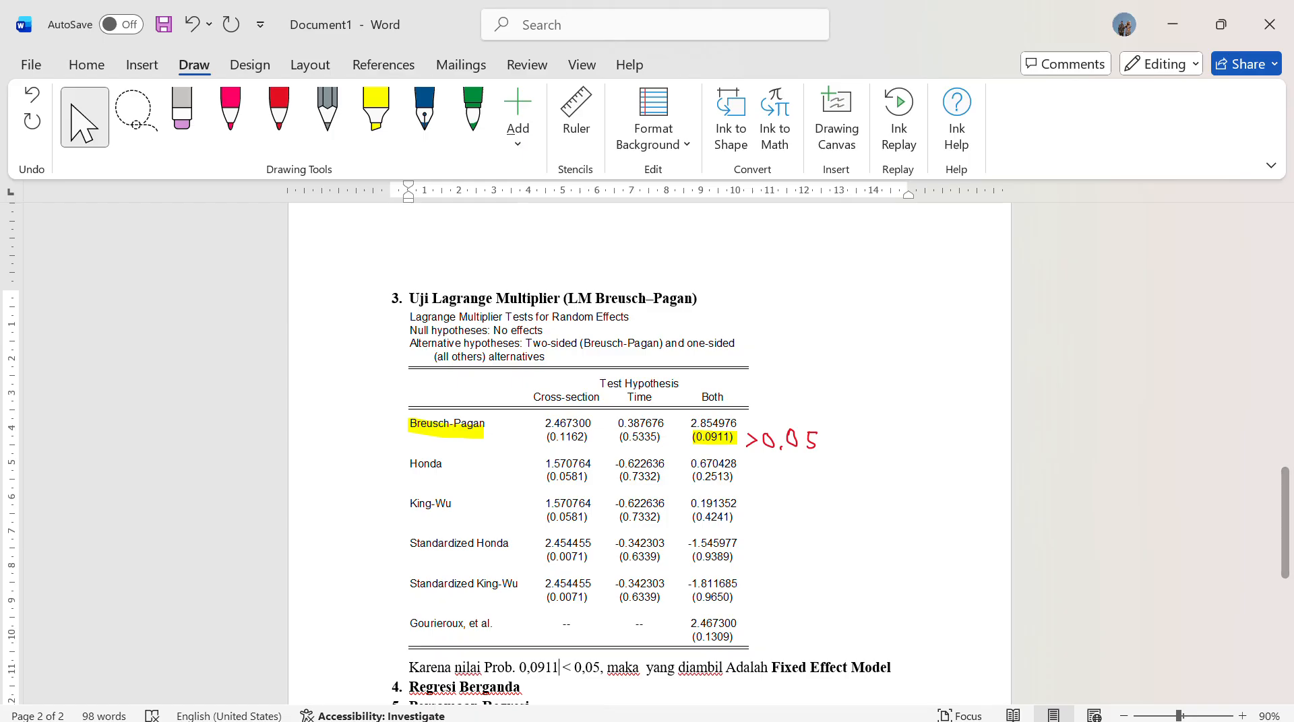
{"action": "key", "text": "BackSpace"}
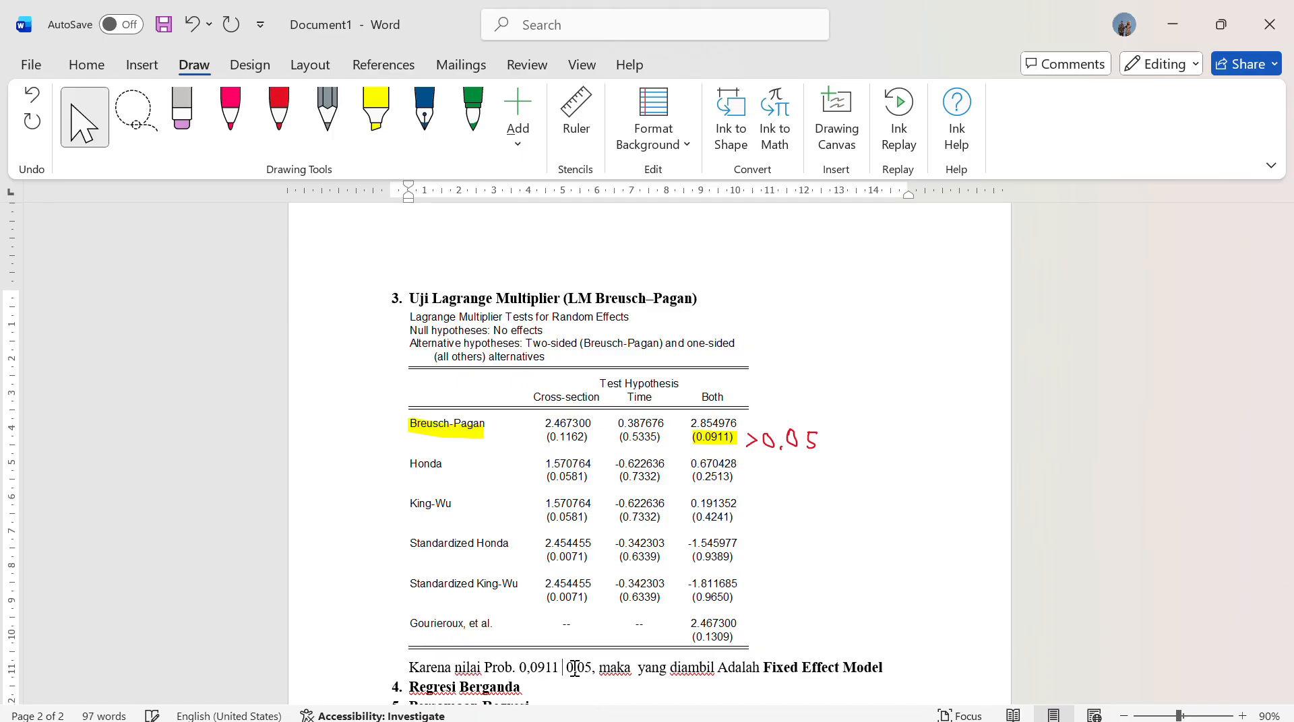
{"action": "type", "text": ">"}
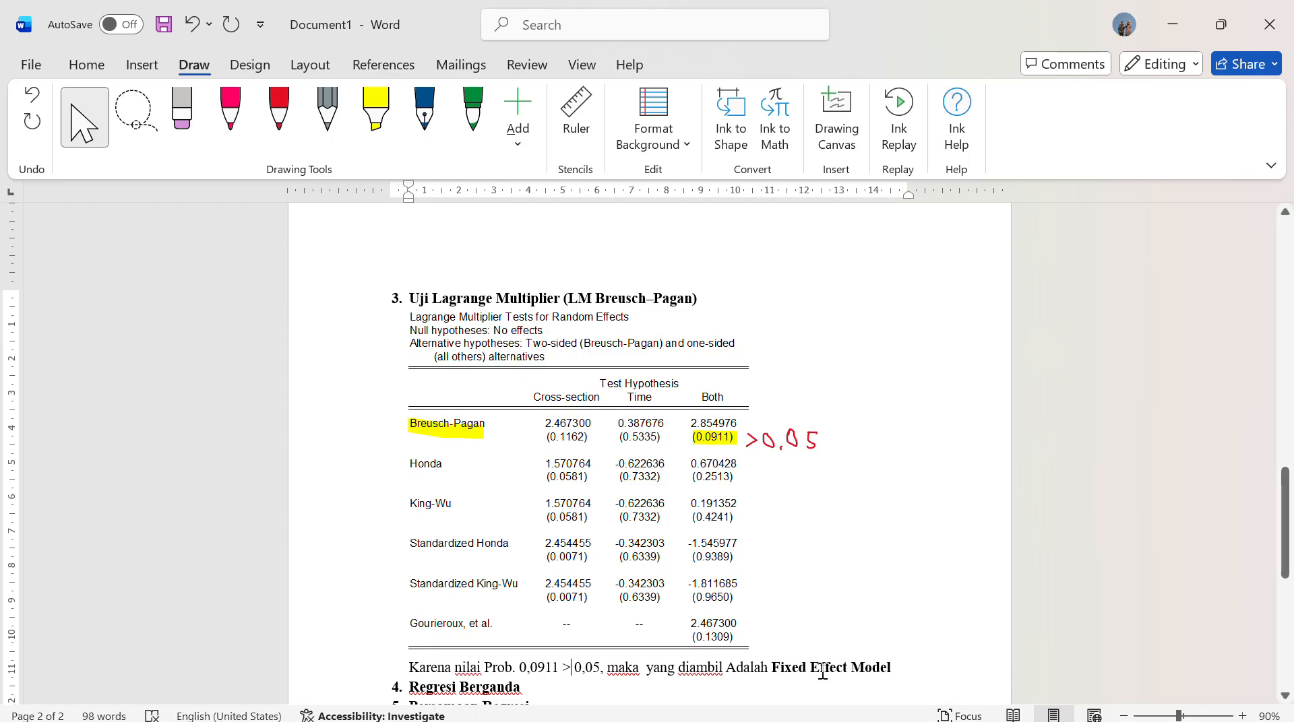
Replace the word Fixed with Common in the Lagrange Multiplier conclusion so it names the Common Effect Model
{"action": "key", "text": "BackSpace"}
{"action": "key", "text": "BackSpace"}
{"action": "key", "text": "BackSpace"}
{"action": "key", "text": "BackSpace"}
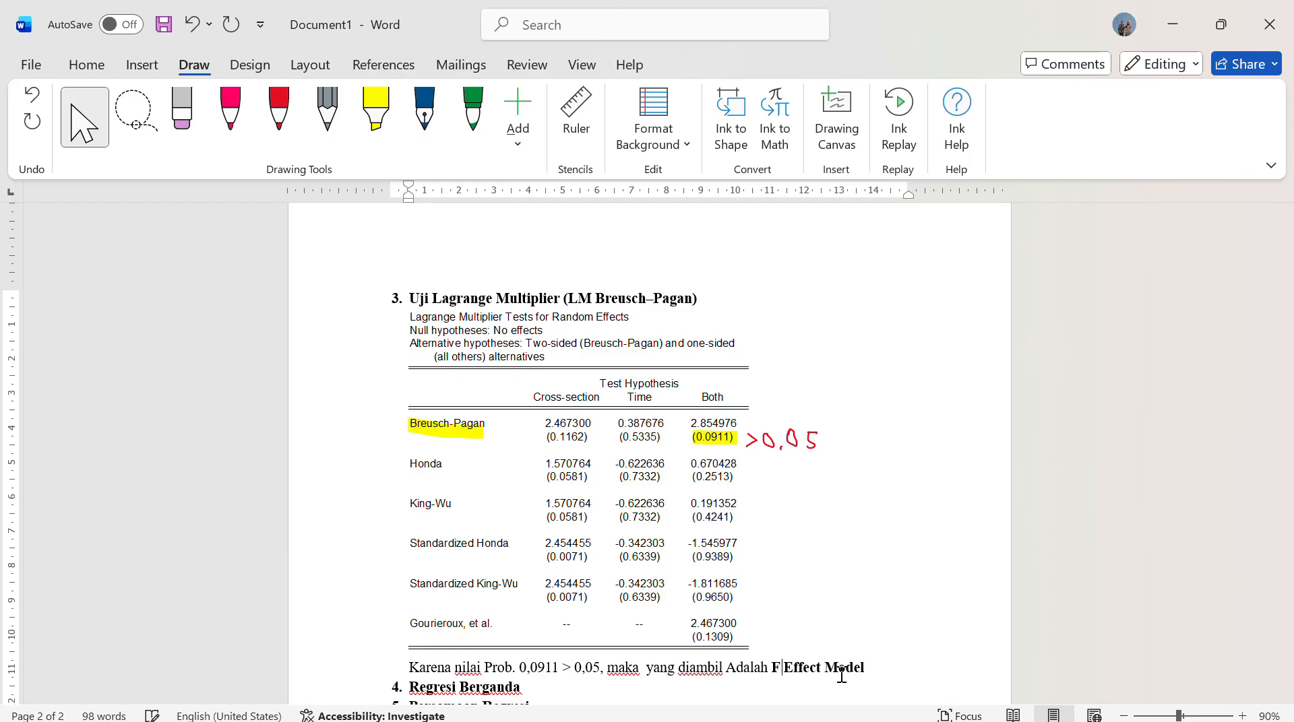
{"action": "type", "text": "Comm"}
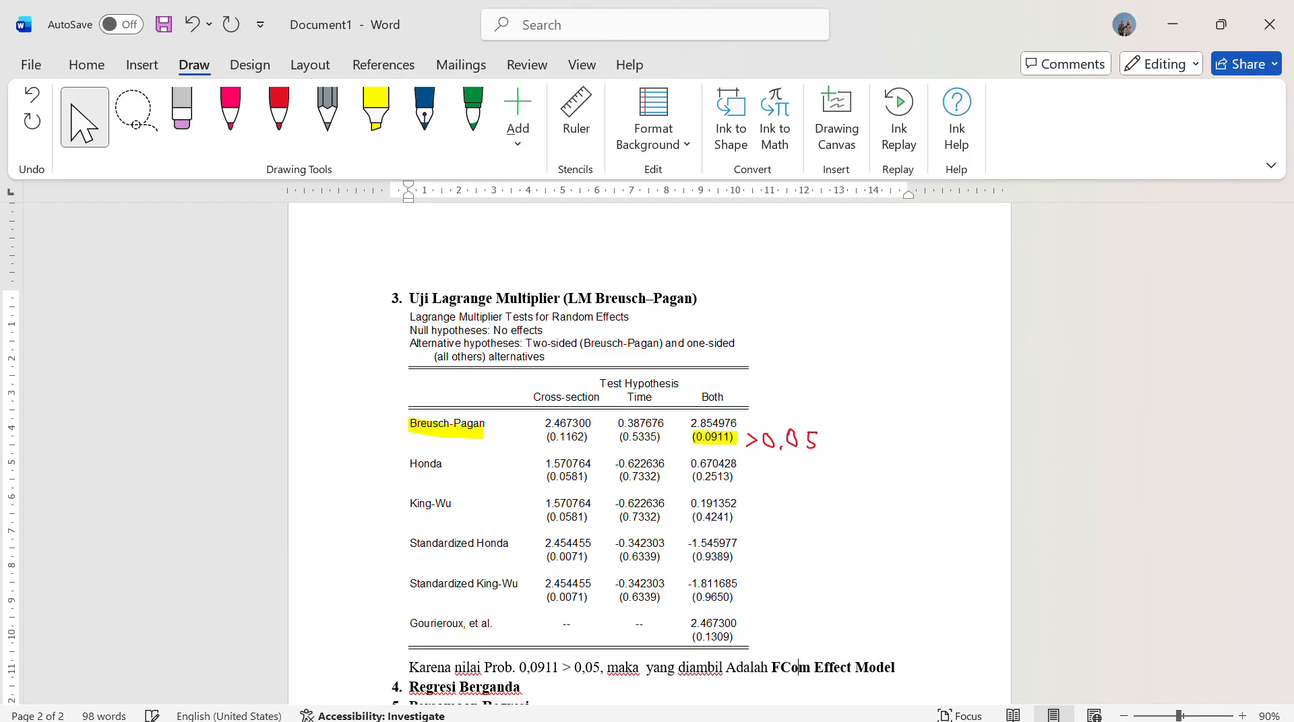
{"action": "type", "text": "on"}
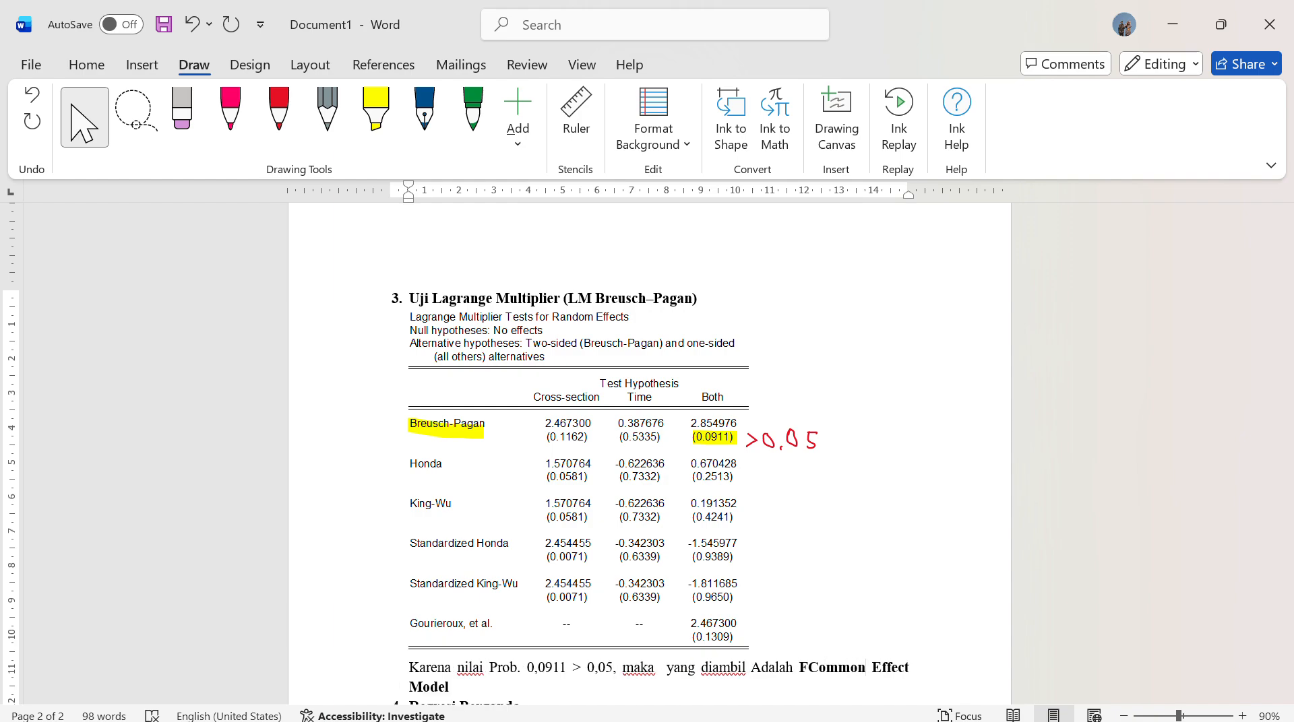
{"action": "key", "text": "BackSpace"}
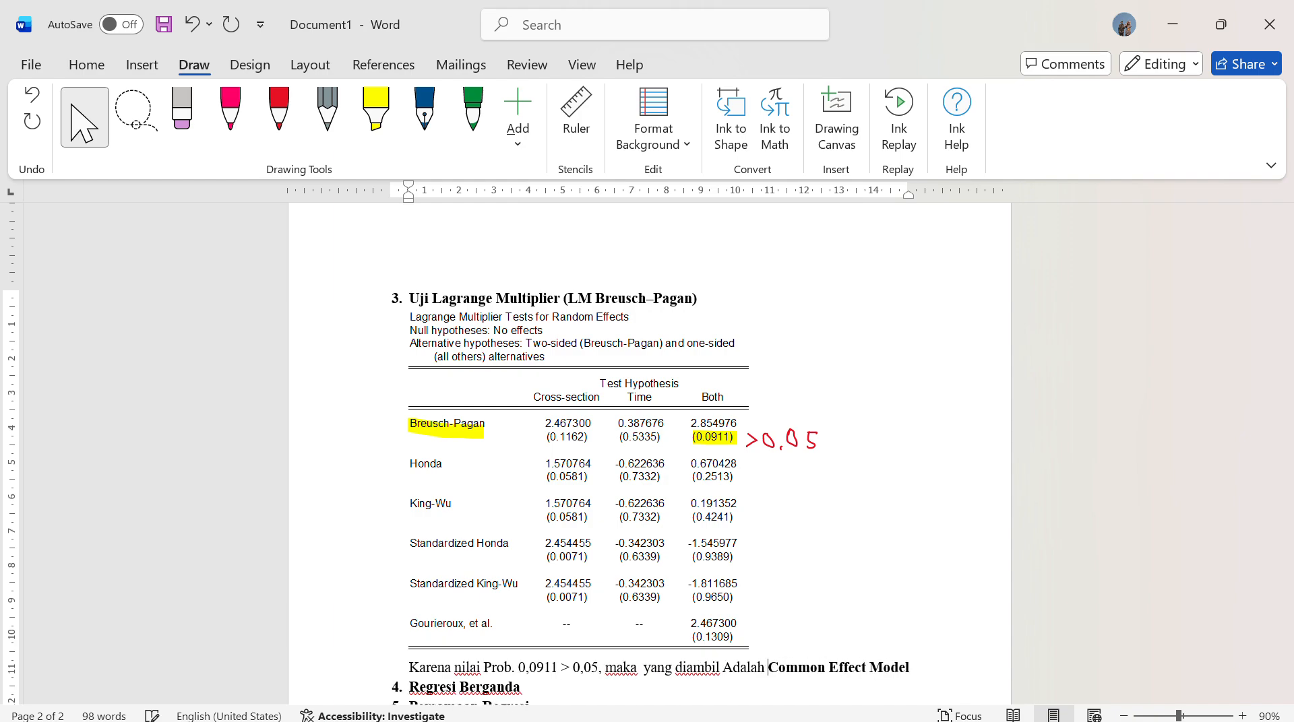
Review the Chow, Hausman and Lagrange Multiplier conclusions against the decision table to see which model they select
{"action": "scroll", "coordinate": [817, 702], "scroll_direction": "down", "scroll_amount": 3}
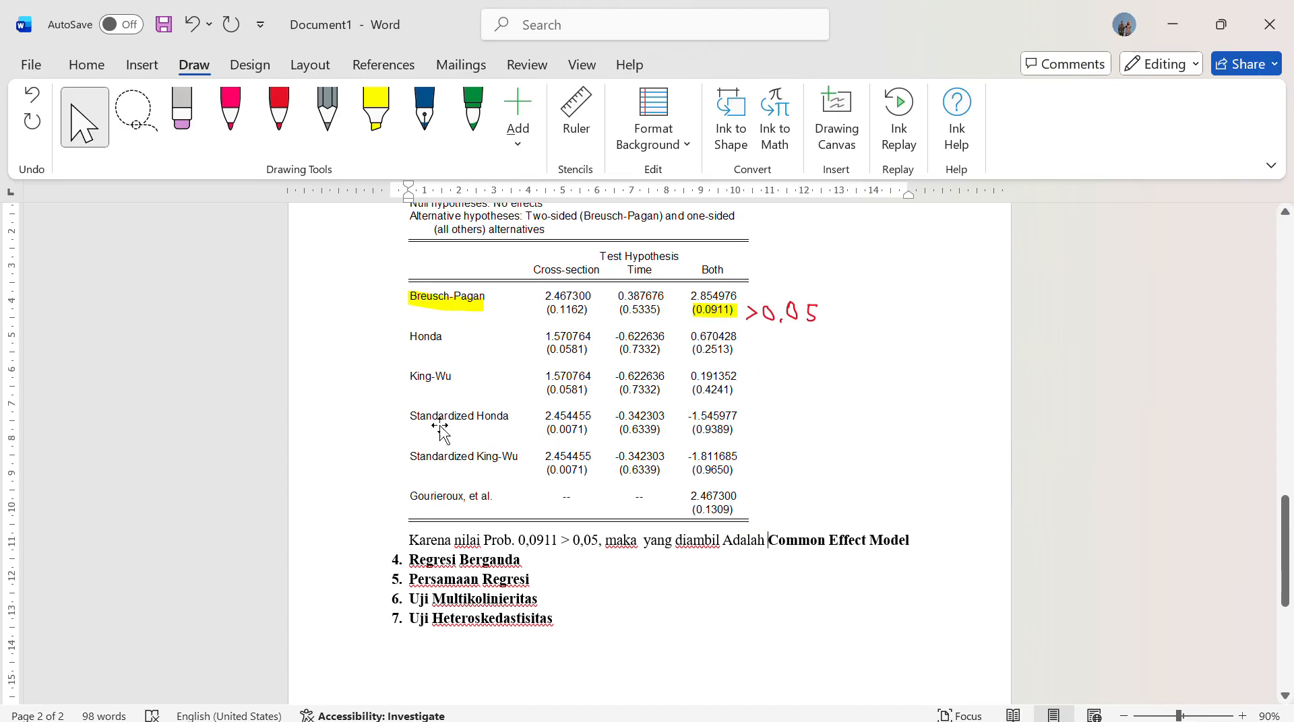
{"action": "scroll", "coordinate": [651, 426], "scroll_direction": "up", "scroll_amount": 4}
{"action": "scroll", "coordinate": [651, 426], "scroll_direction": "up", "scroll_amount": 10}
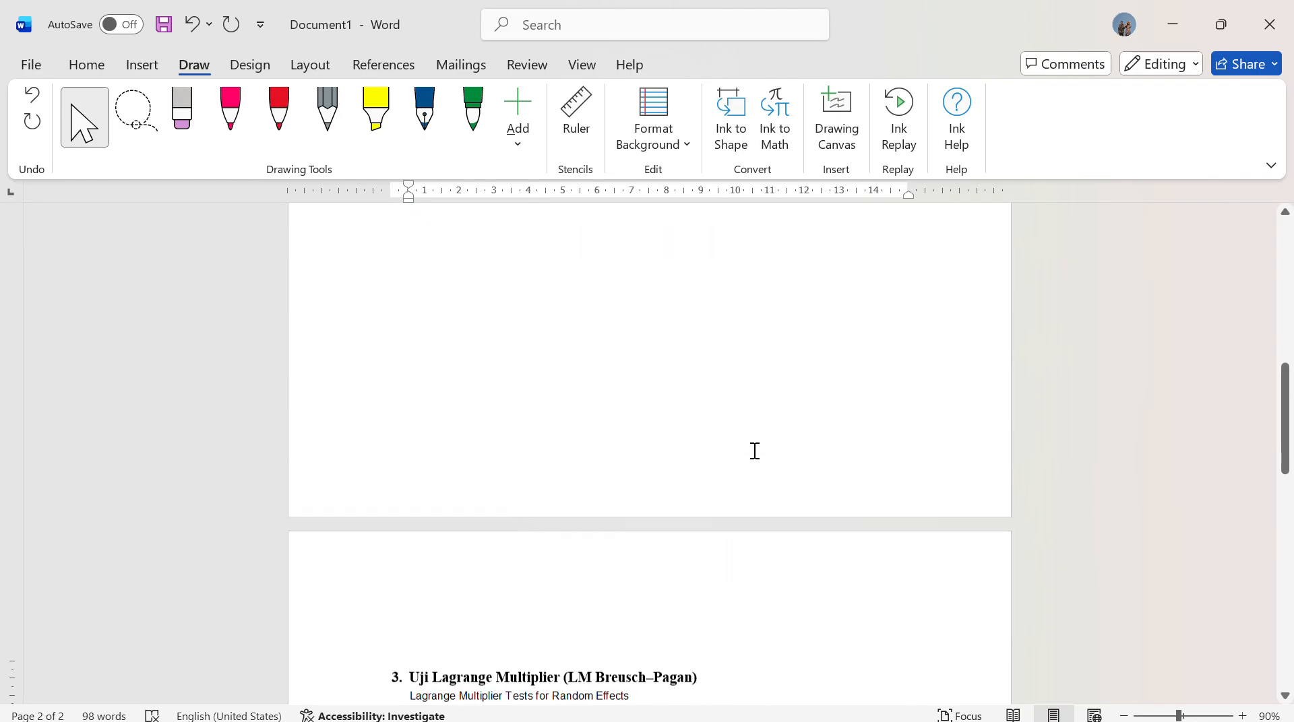
{"action": "scroll", "coordinate": [704, 465], "scroll_direction": "up", "scroll_amount": 3}
{"action": "scroll", "coordinate": [693, 456], "scroll_direction": "down", "scroll_amount": 3}
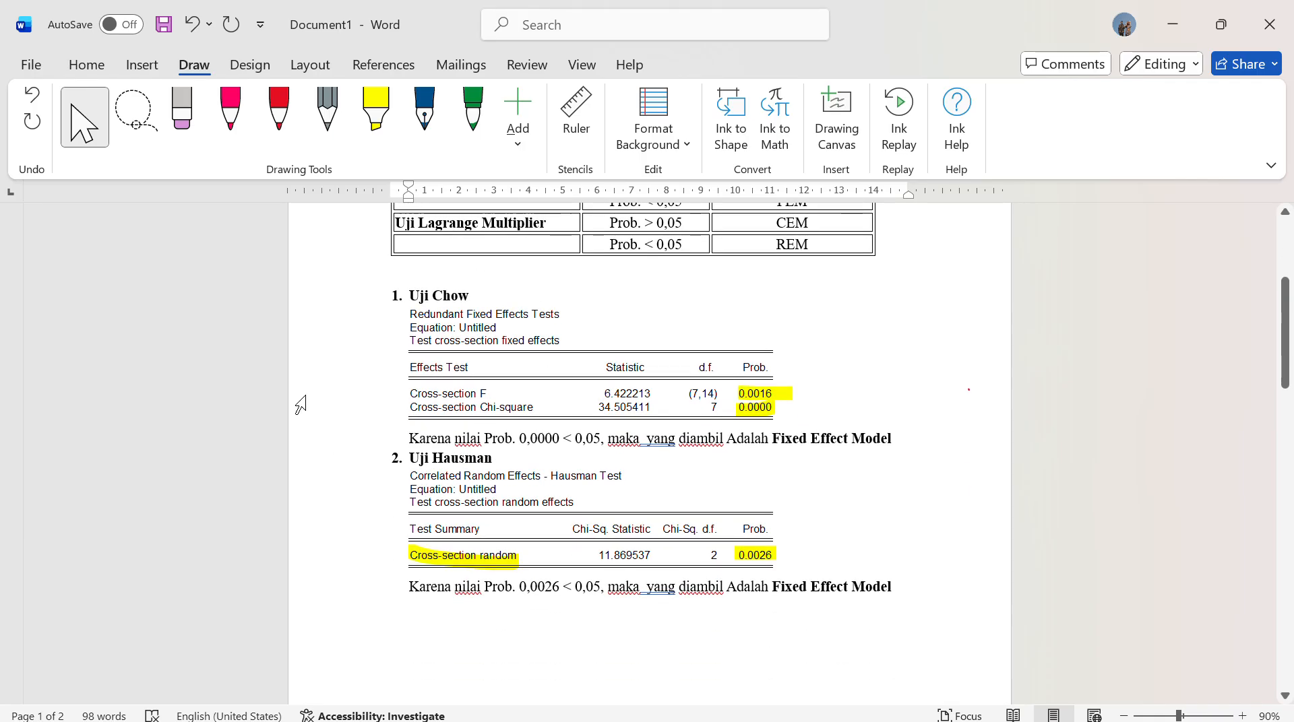
{"action": "scroll", "coordinate": [566, 482], "scroll_direction": "down", "scroll_amount": 10}
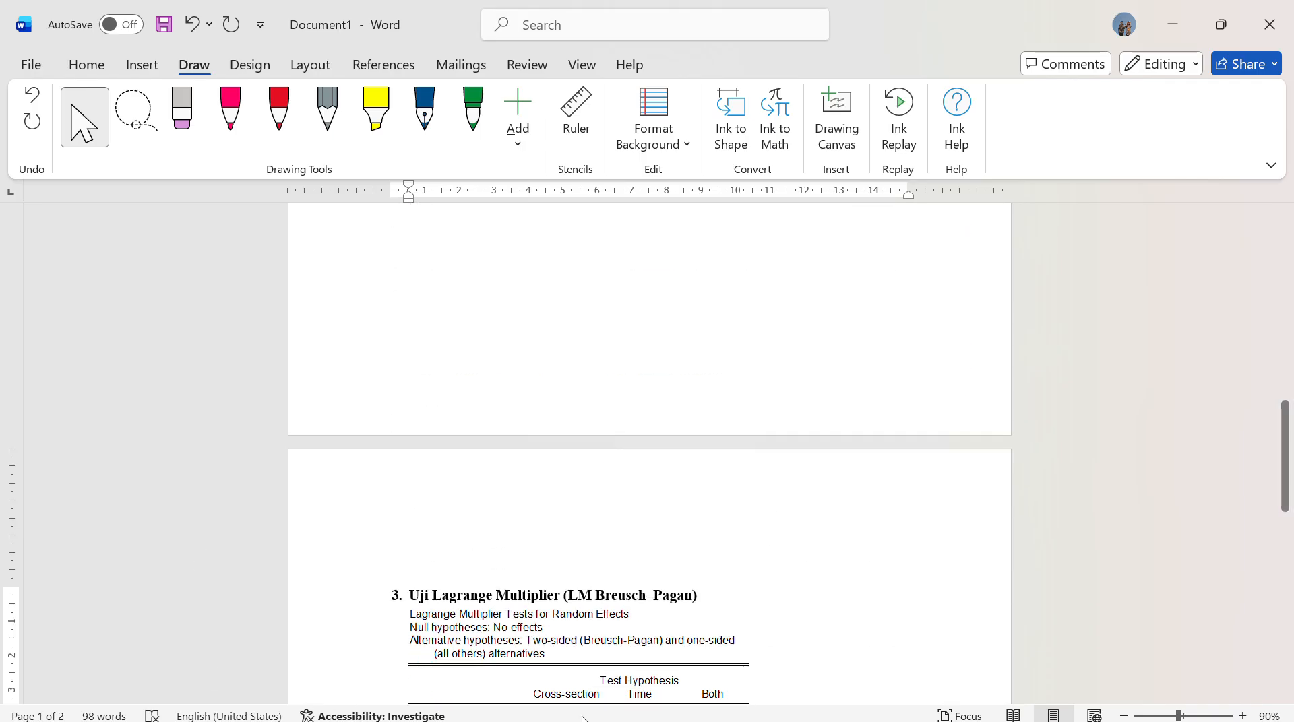
{"action": "scroll", "coordinate": [649, 572], "scroll_direction": "up", "scroll_amount": 10}
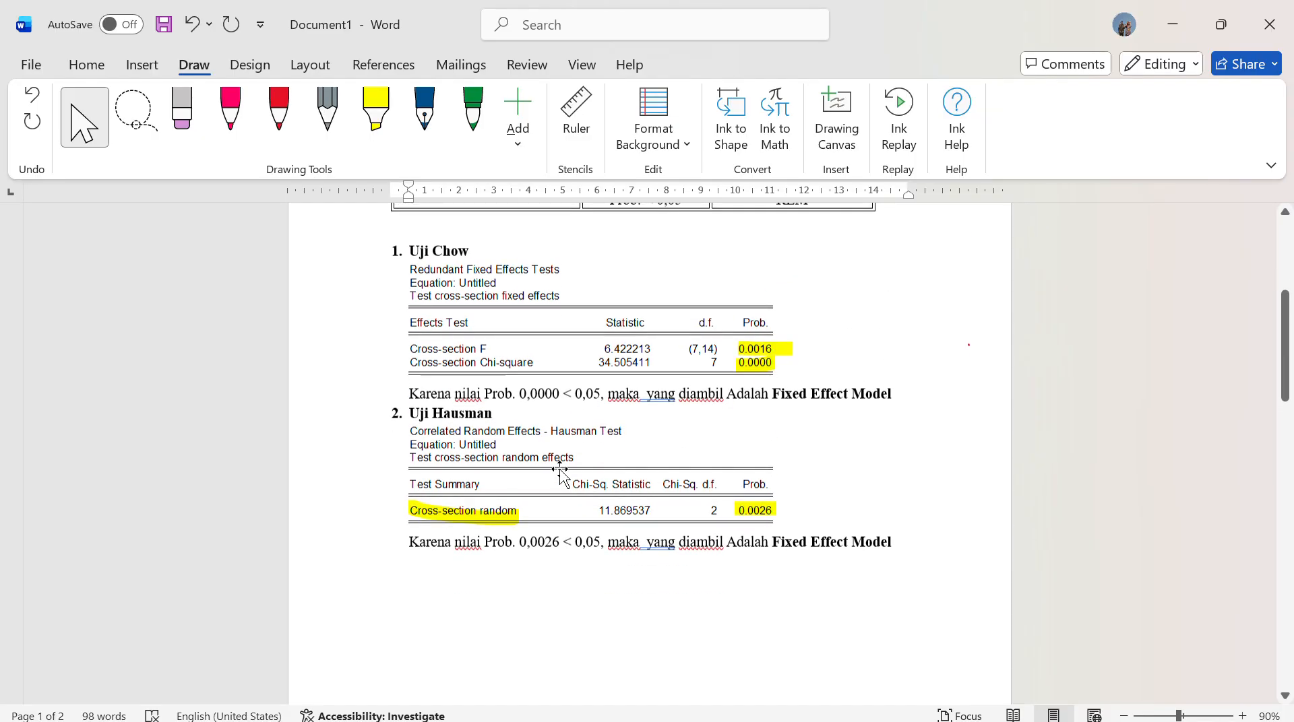
{"action": "scroll", "coordinate": [562, 475], "scroll_direction": "down", "scroll_amount": 3}
{"action": "scroll", "coordinate": [552, 459], "scroll_direction": "down", "scroll_amount": 2}
{"action": "scroll", "coordinate": [563, 511], "scroll_direction": "up", "scroll_amount": 5}
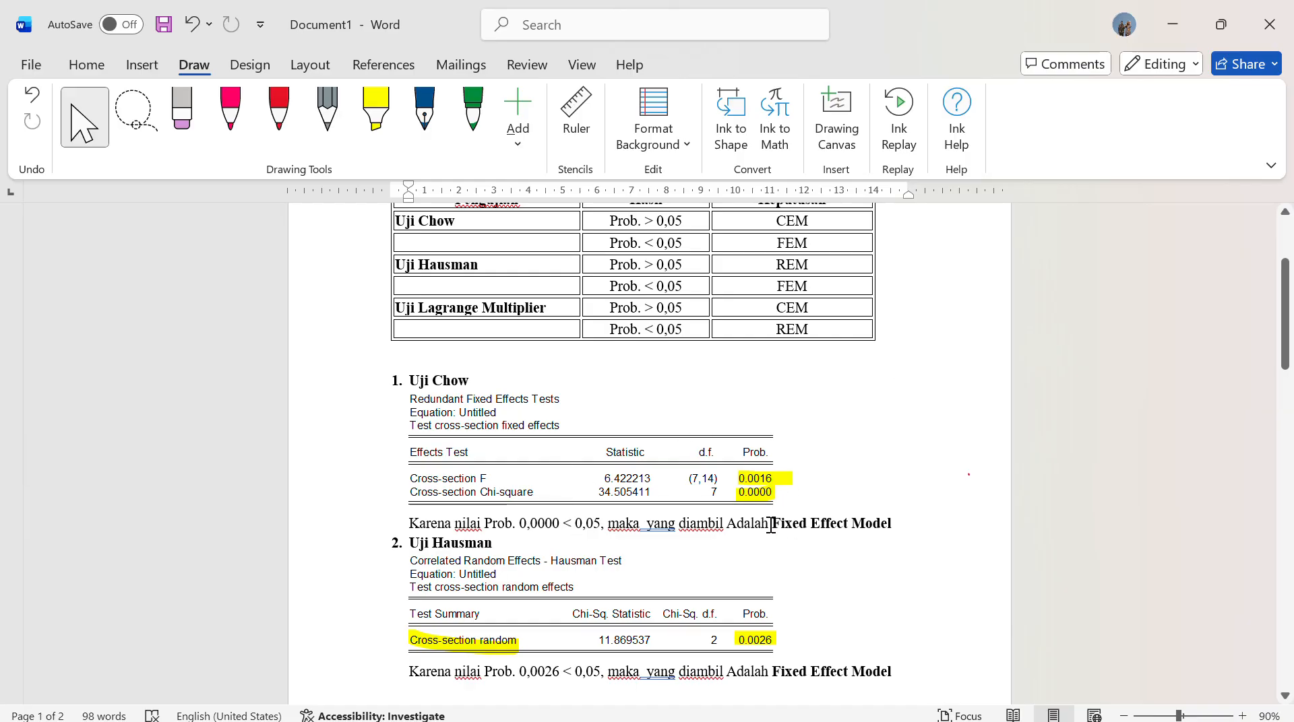
{"action": "left_click_drag", "start_coordinate": [773, 523], "coordinate": [890, 525]}
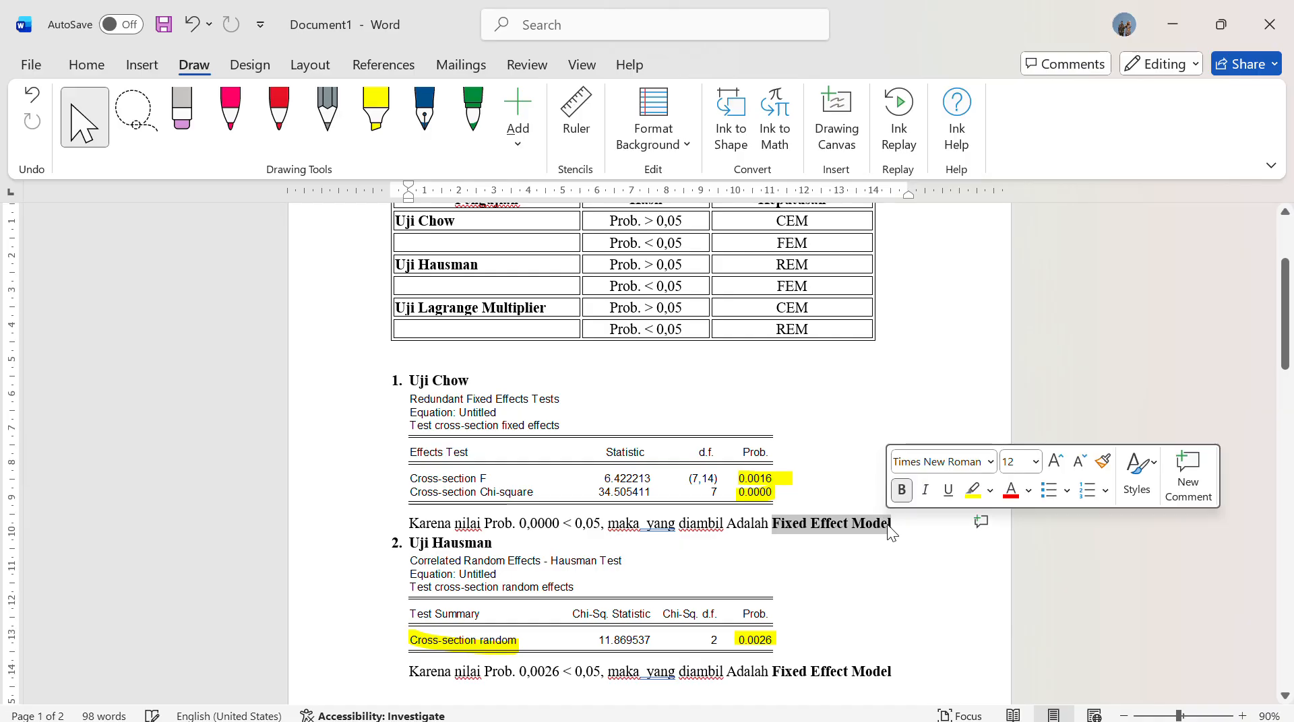
{"action": "scroll", "coordinate": [802, 546], "scroll_direction": "down", "scroll_amount": 10}
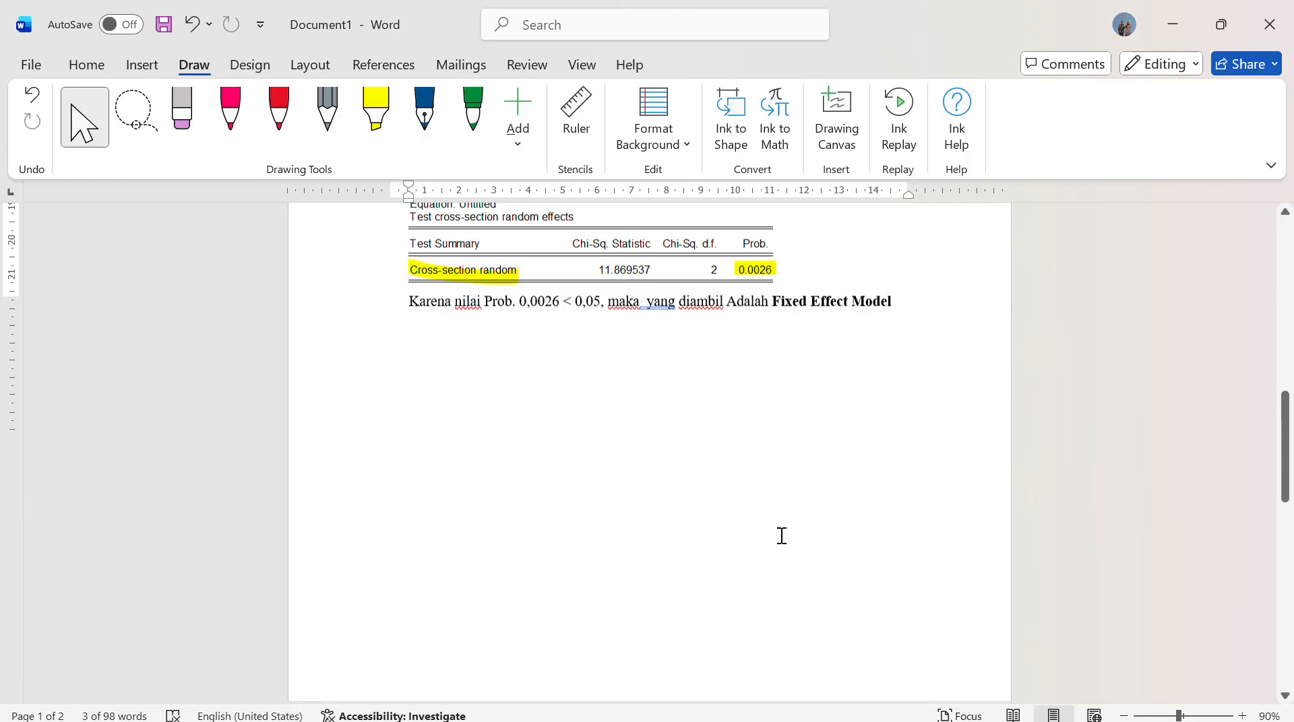
{"action": "scroll", "coordinate": [774, 564], "scroll_direction": "down", "scroll_amount": 3}
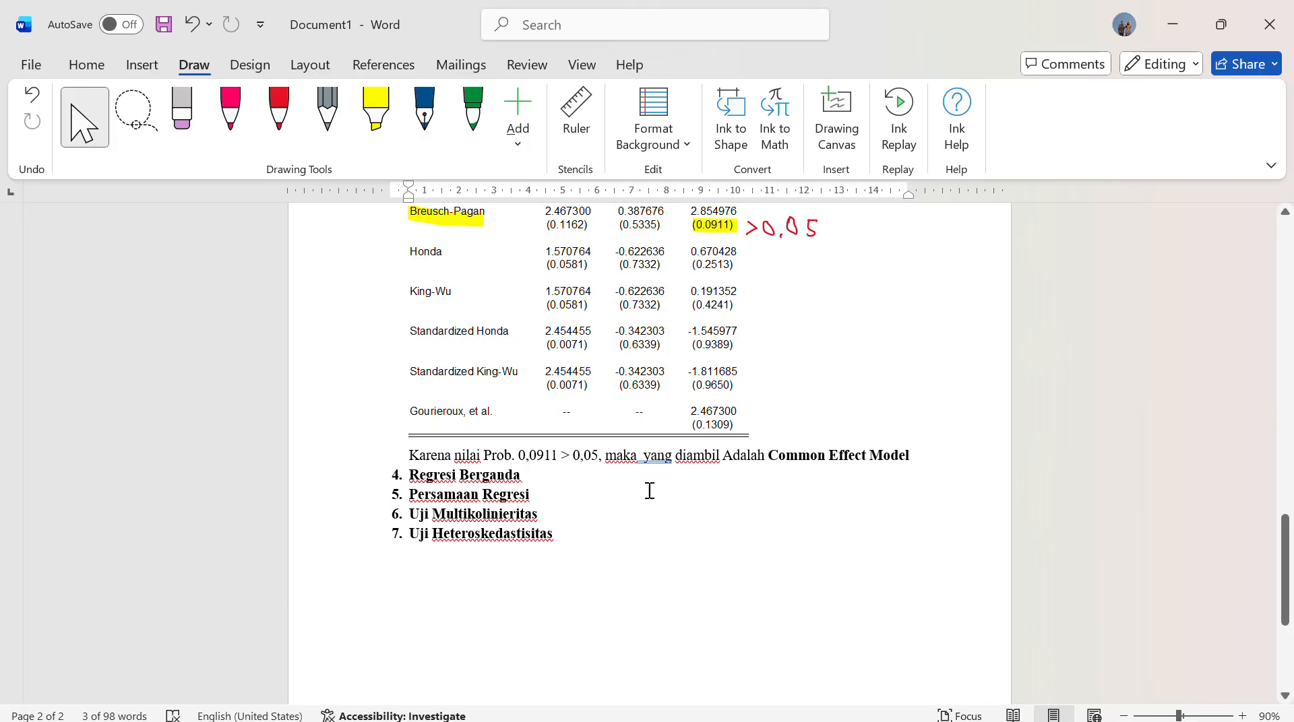
Add an empty unnumbered line under the Regresi Berganda heading
{"action": "left_click", "coordinate": [544, 477]}
{"action": "key", "text": "Return"}
{"action": "key", "text": "BackSpace"}
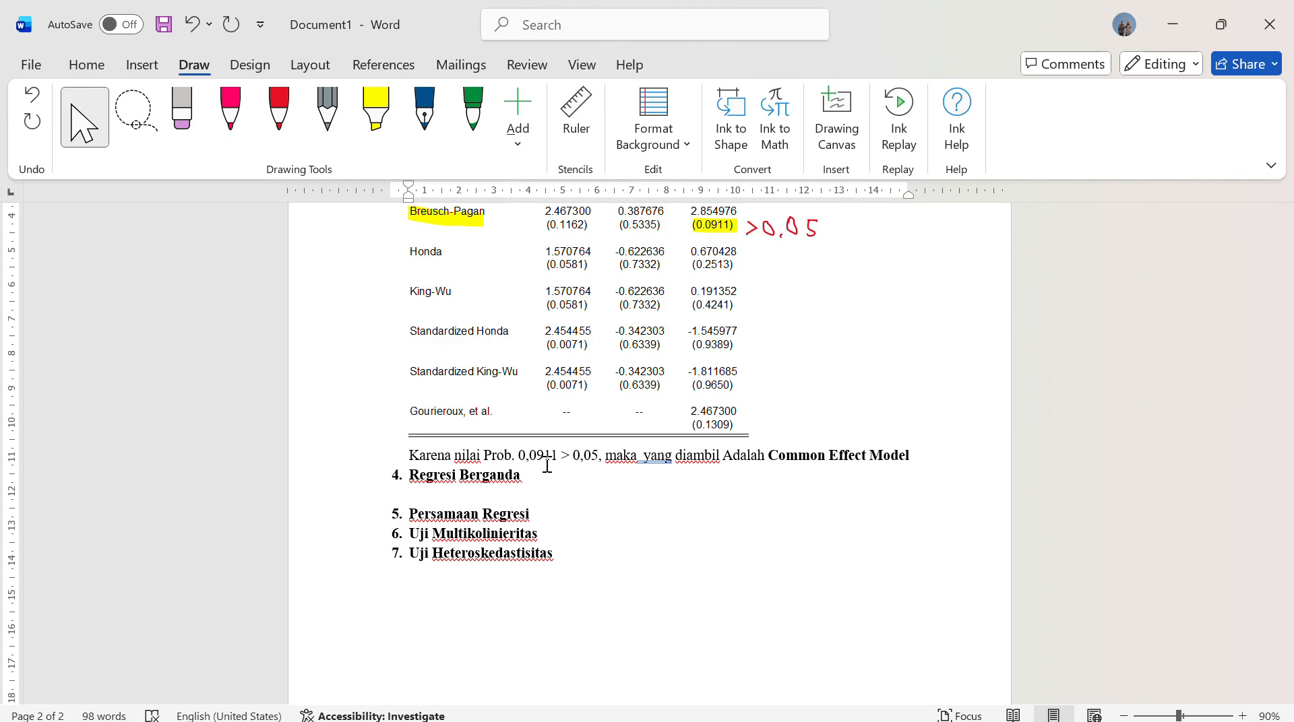
Switch to EViews, copy the whole FEM output table as text with numbers as displayed, and minimize the table and equation windows
{"action": "left_click", "coordinate": [1189, 27]}
{"action": "mouse_move", "coordinate": [719, 706]}
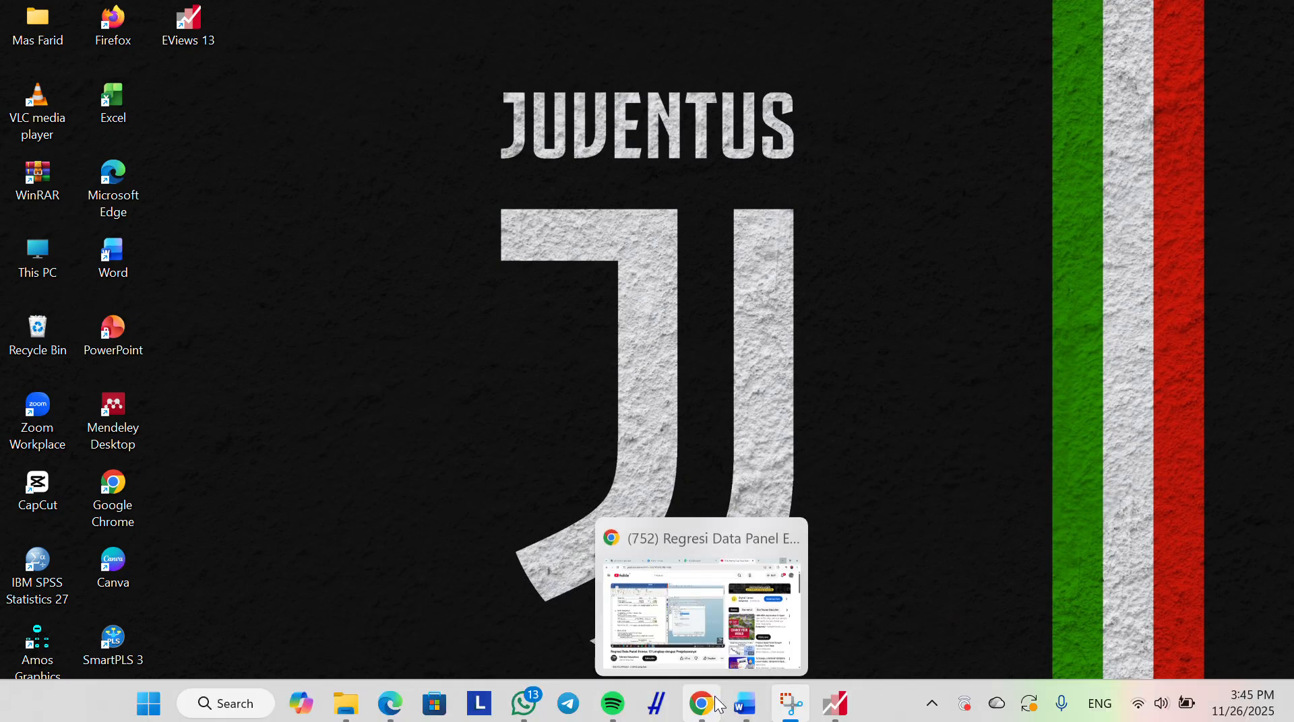
{"action": "left_click", "coordinate": [836, 704]}
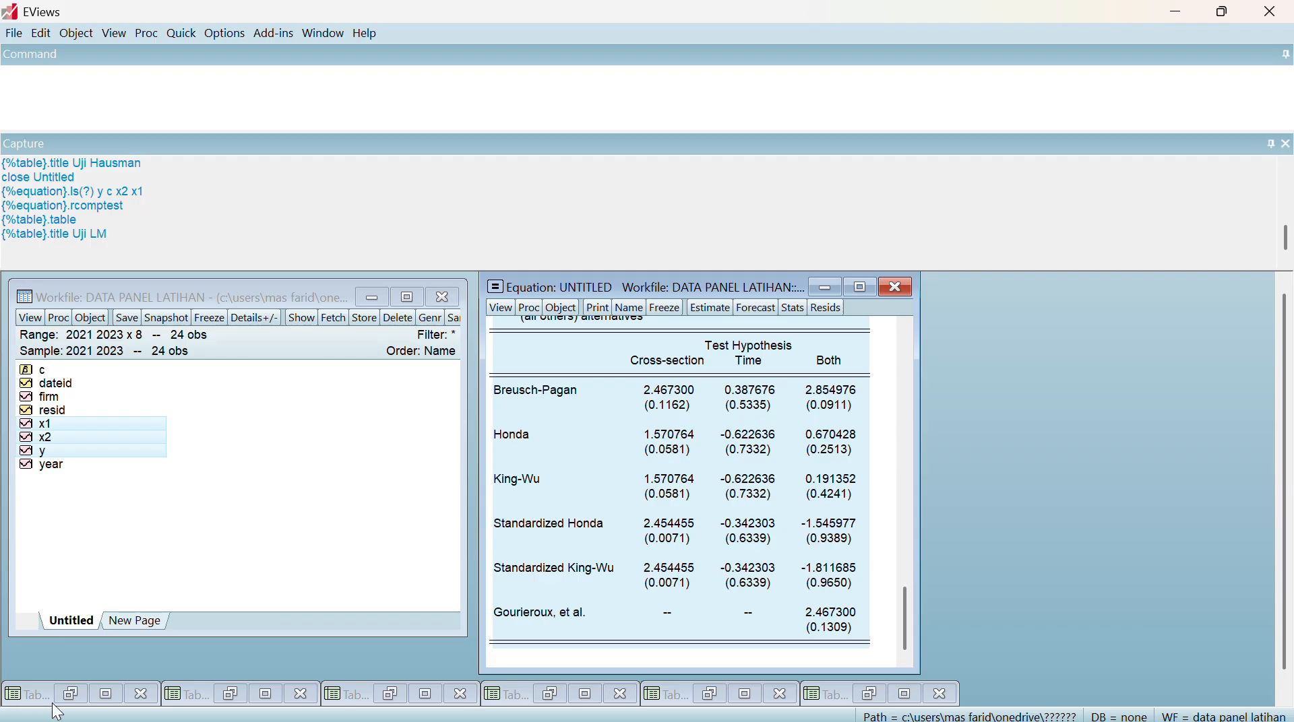
{"action": "left_click", "coordinate": [230, 695]}
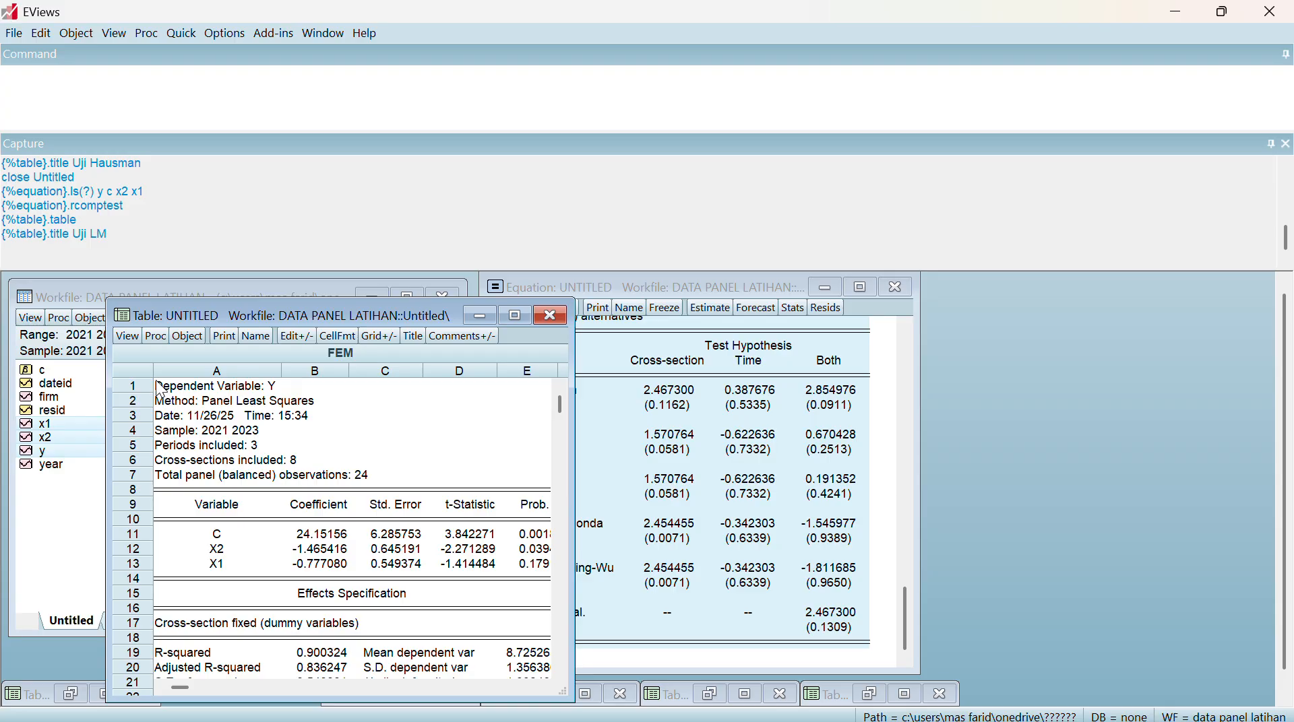
{"action": "left_click_drag", "start_coordinate": [162, 389], "coordinate": [552, 621]}
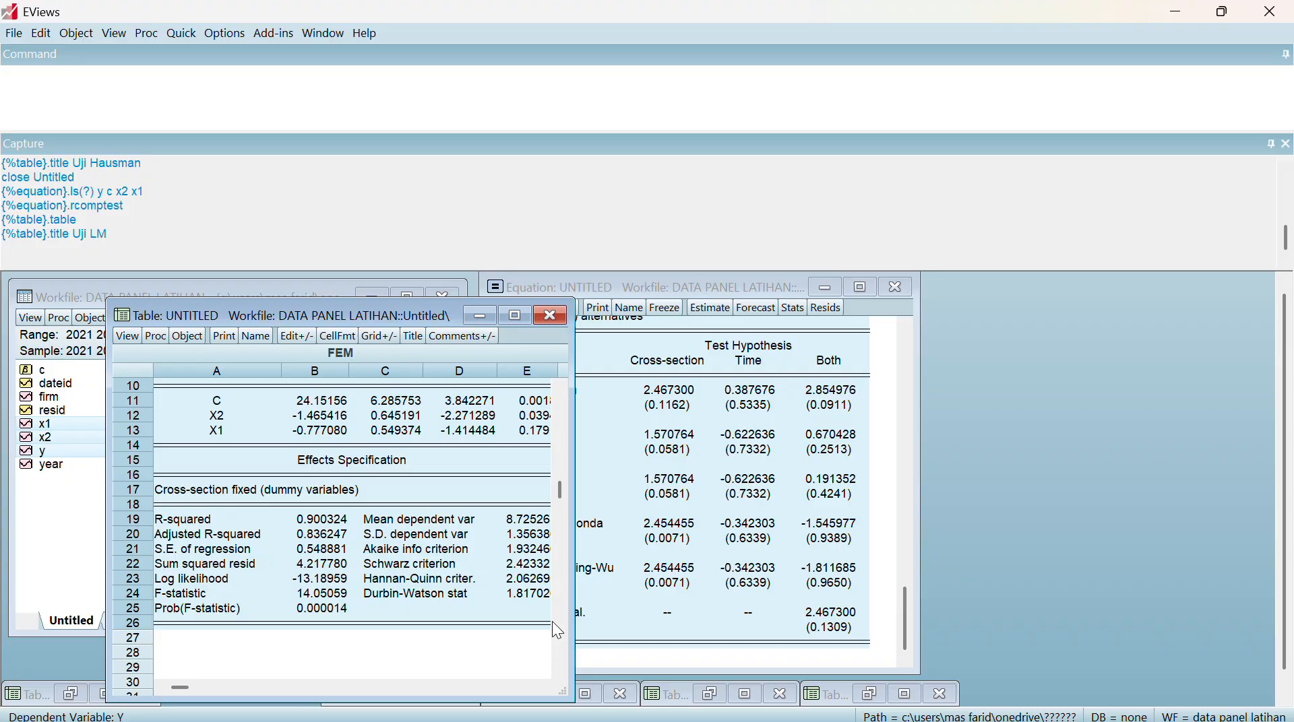
{"action": "key", "text": "ctrl+c"}
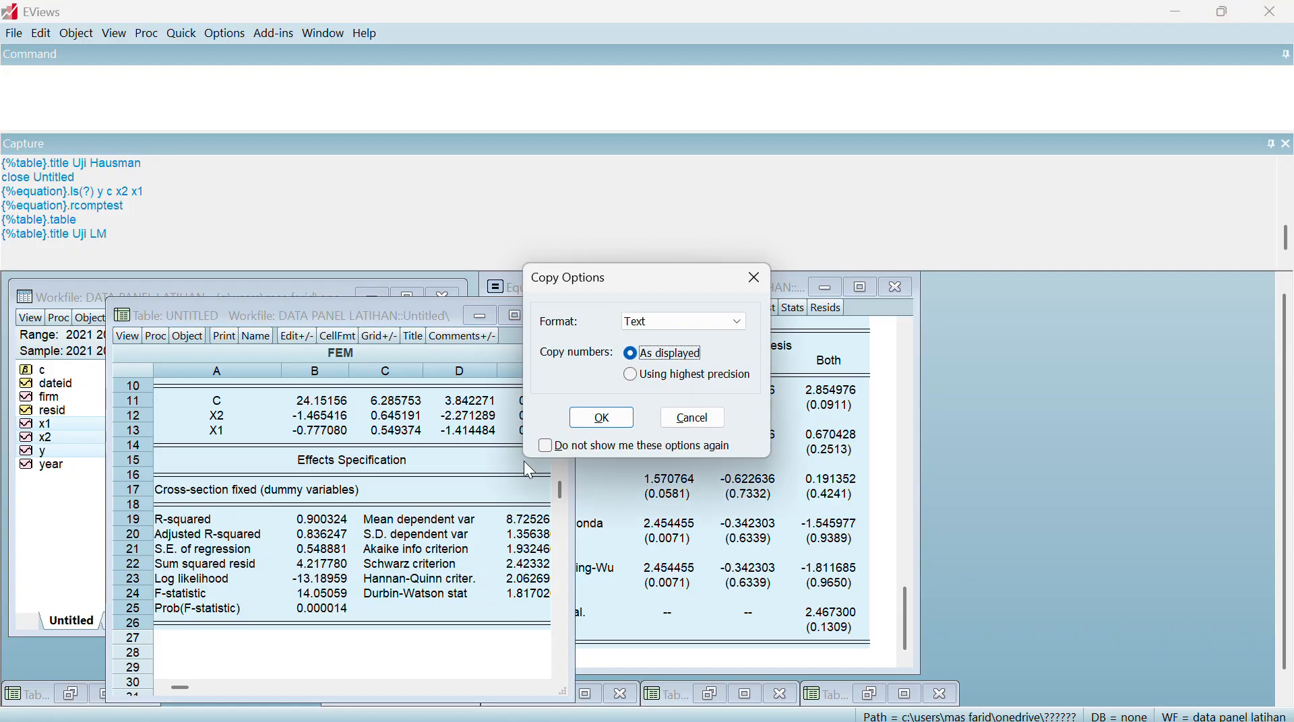
{"action": "left_click", "coordinate": [593, 419]}
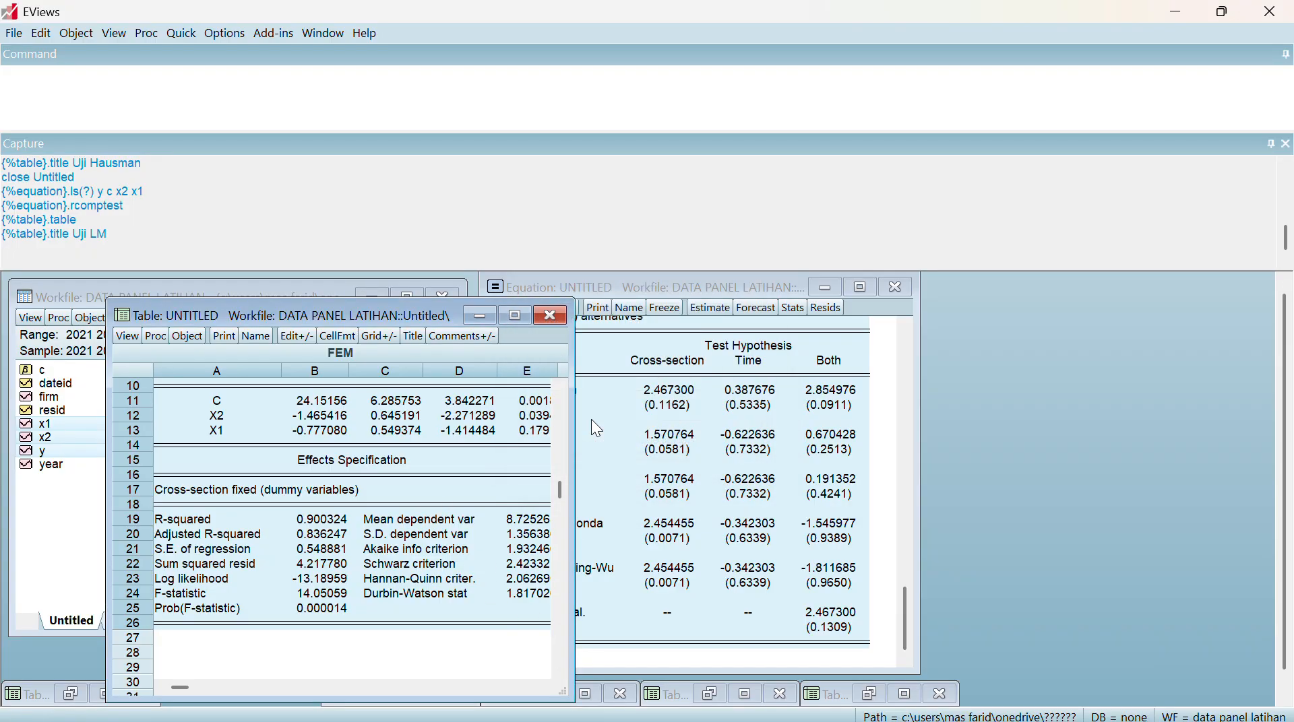
{"action": "left_click", "coordinate": [478, 315]}
{"action": "left_click", "coordinate": [824, 289]}
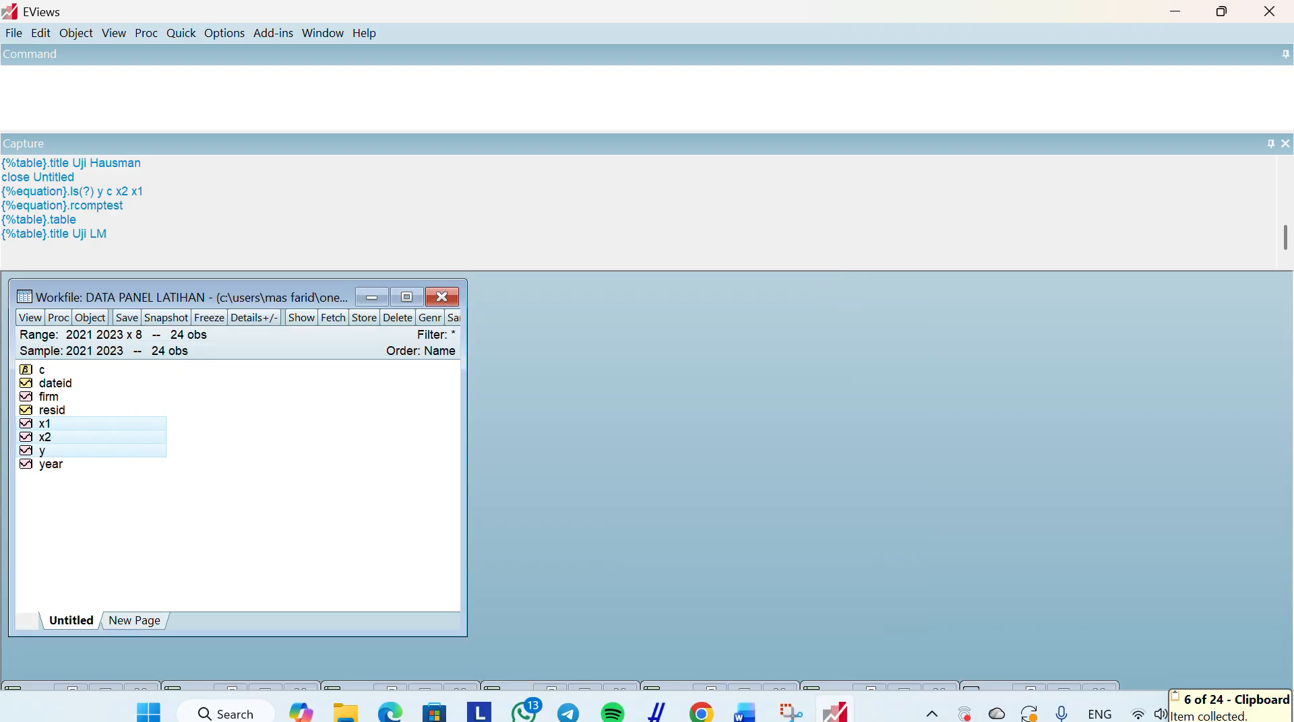
Switch to Word and paste the copied FEM output as a picture on the empty line under Regresi Berganda
{"action": "left_click", "coordinate": [834, 706]}
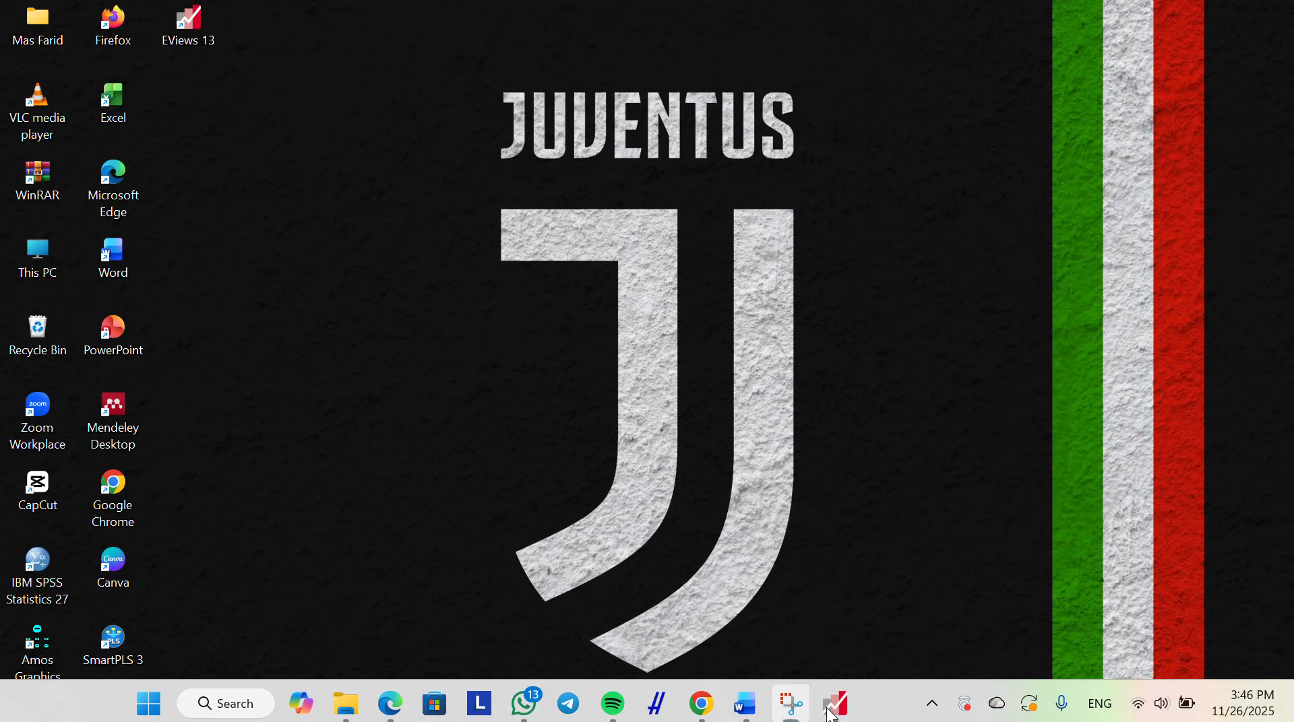
{"action": "left_click", "coordinate": [834, 706]}
{"action": "left_click", "coordinate": [834, 706]}
{"action": "left_click", "coordinate": [747, 708]}
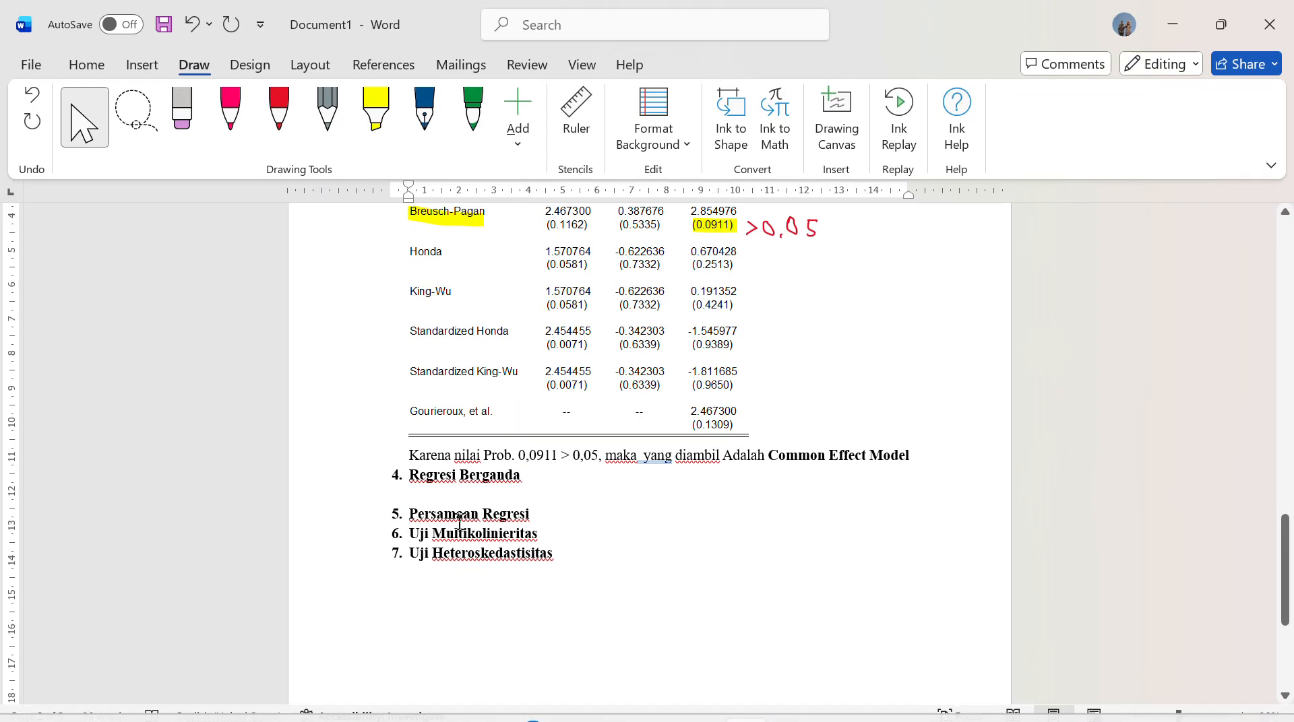
{"action": "right_click", "coordinate": [413, 498]}
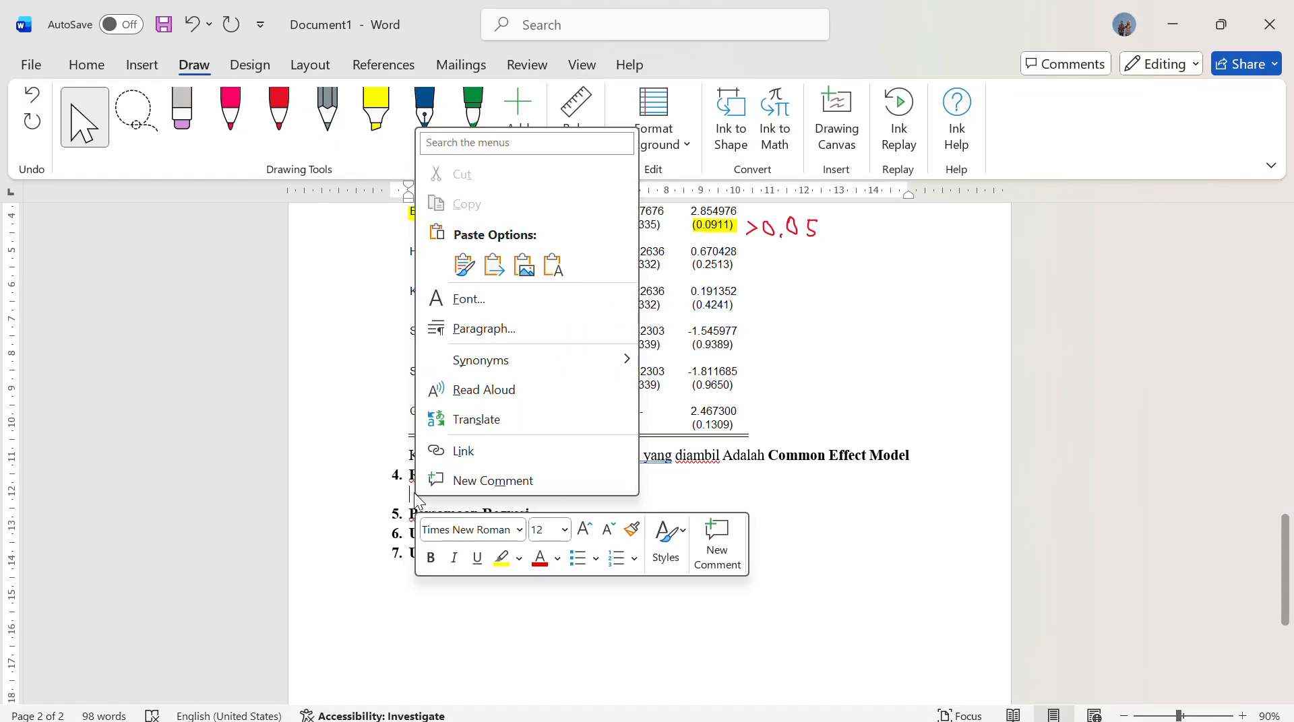
{"action": "left_click", "coordinate": [524, 265]}
{"action": "scroll", "coordinate": [719, 513], "scroll_direction": "up", "scroll_amount": 5}
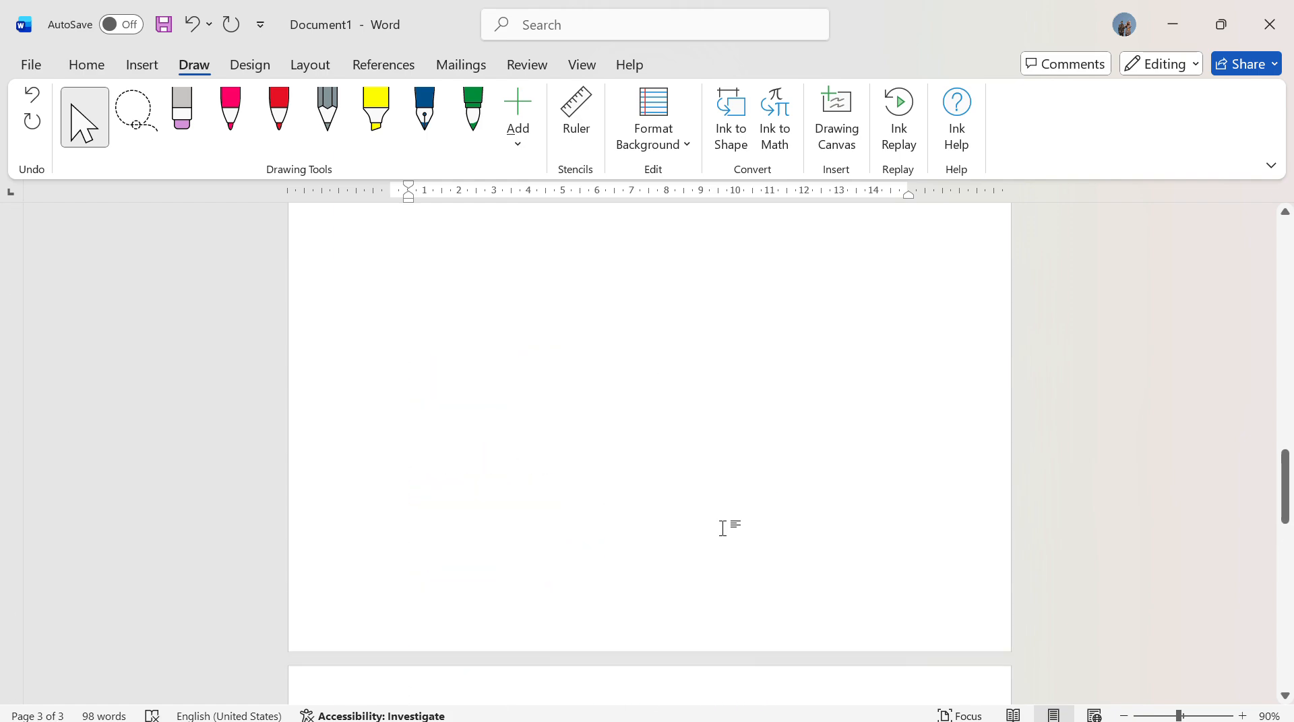
Shrink the pasted FEM output picture proportionally until it fits on the page directly under the Regresi Berganda heading
{"action": "scroll", "coordinate": [667, 576], "scroll_direction": "down", "scroll_amount": 5}
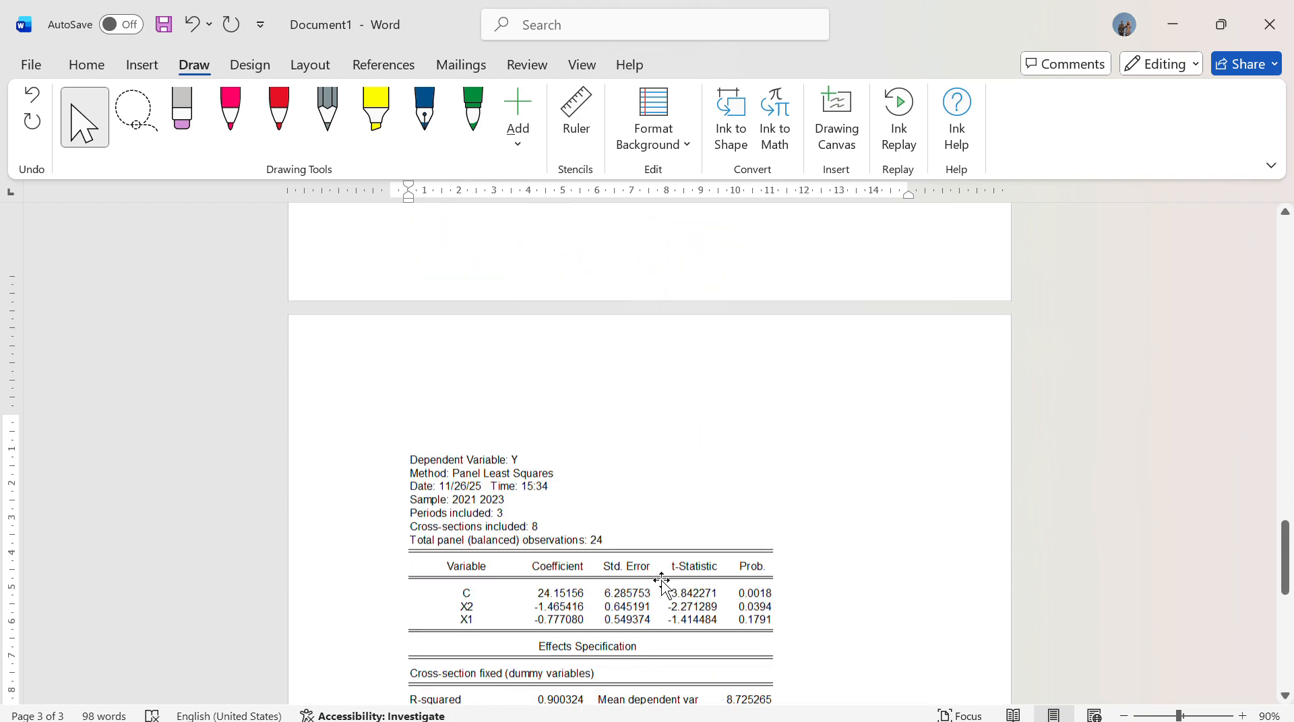
{"action": "left_click", "coordinate": [661, 566]}
{"action": "scroll", "coordinate": [661, 566], "scroll_direction": "down", "scroll_amount": 2}
{"action": "left_click_drag", "start_coordinate": [774, 592], "coordinate": [701, 485]}
{"action": "scroll", "coordinate": [706, 576], "scroll_direction": "up", "scroll_amount": 3}
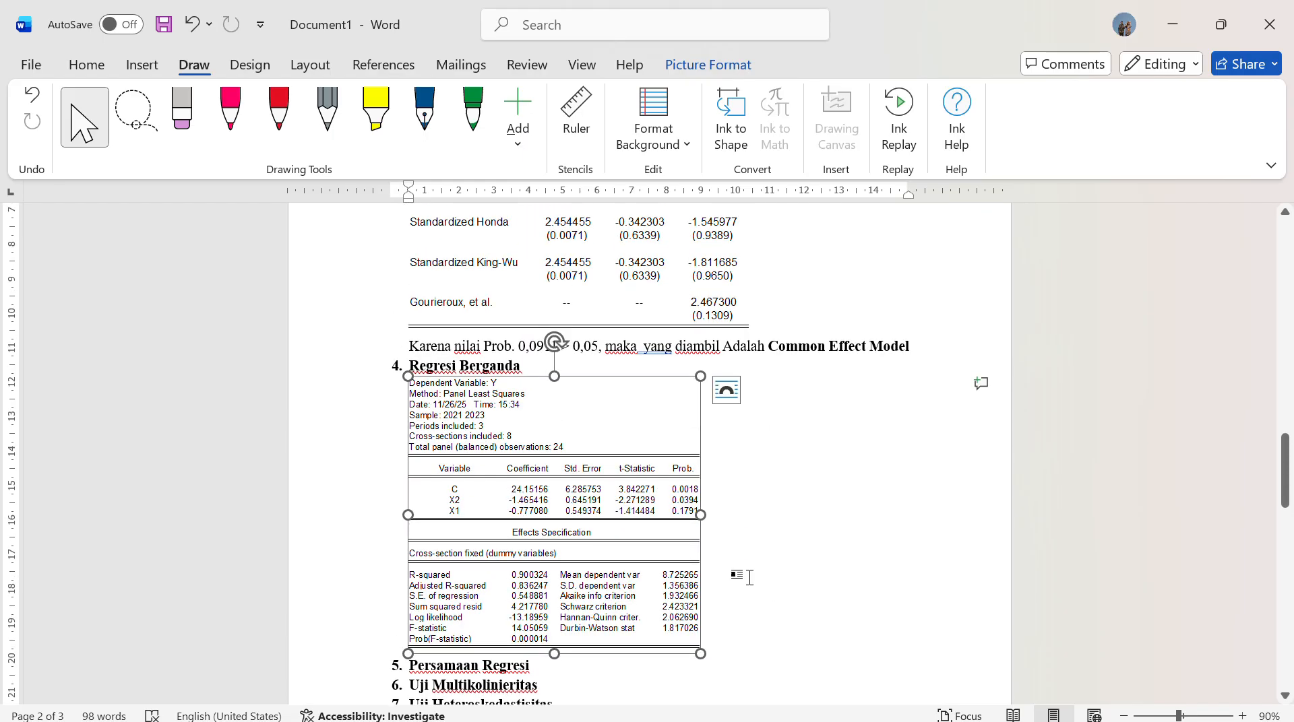
{"action": "left_click", "coordinate": [733, 636]}
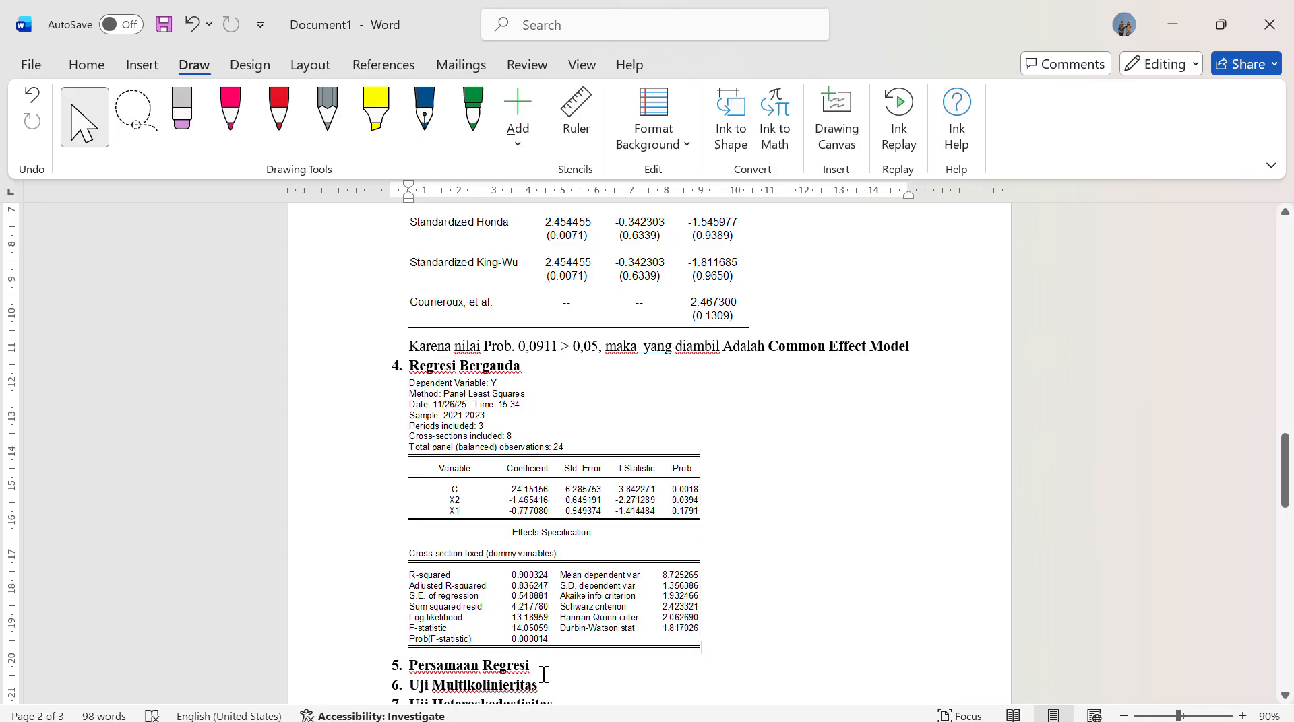
Add an unnumbered line under the Persamaan Regresi heading and start the equation with "Y ="
{"action": "scroll", "coordinate": [544, 675], "scroll_direction": "down", "scroll_amount": 2}
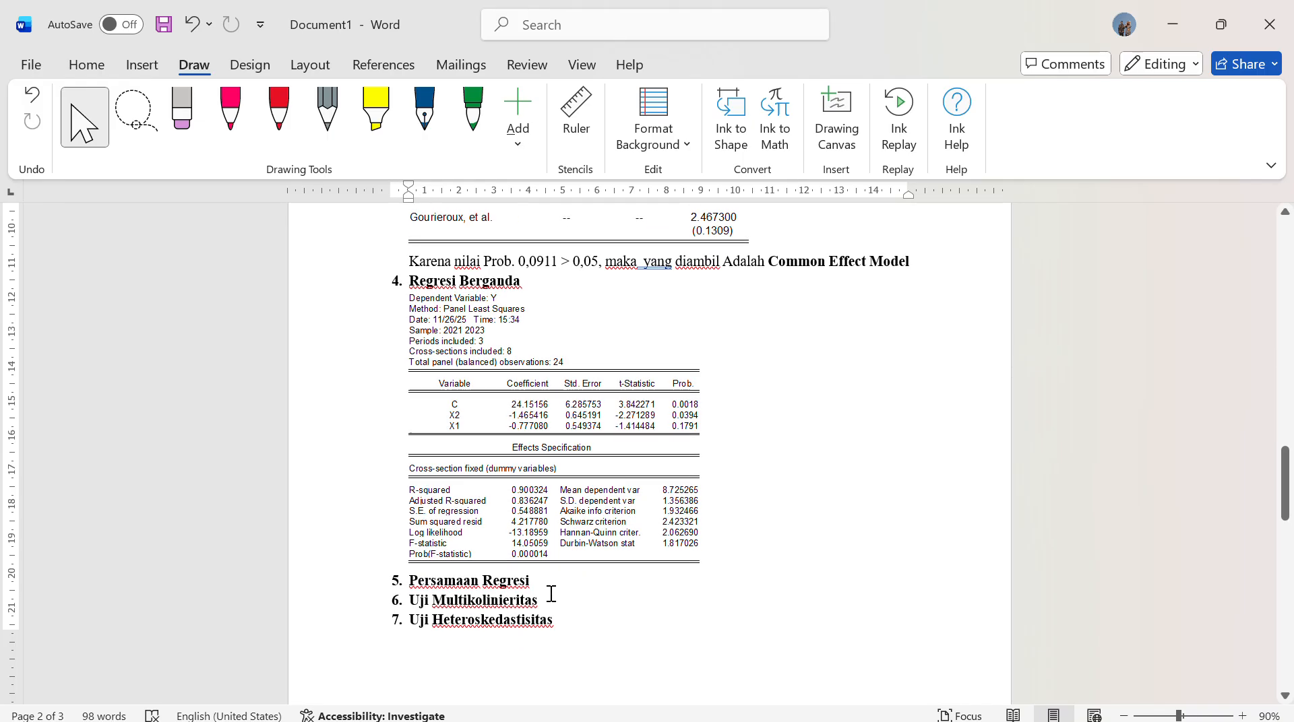
{"action": "key", "text": "Return"}
{"action": "key", "text": "BackSpace"}
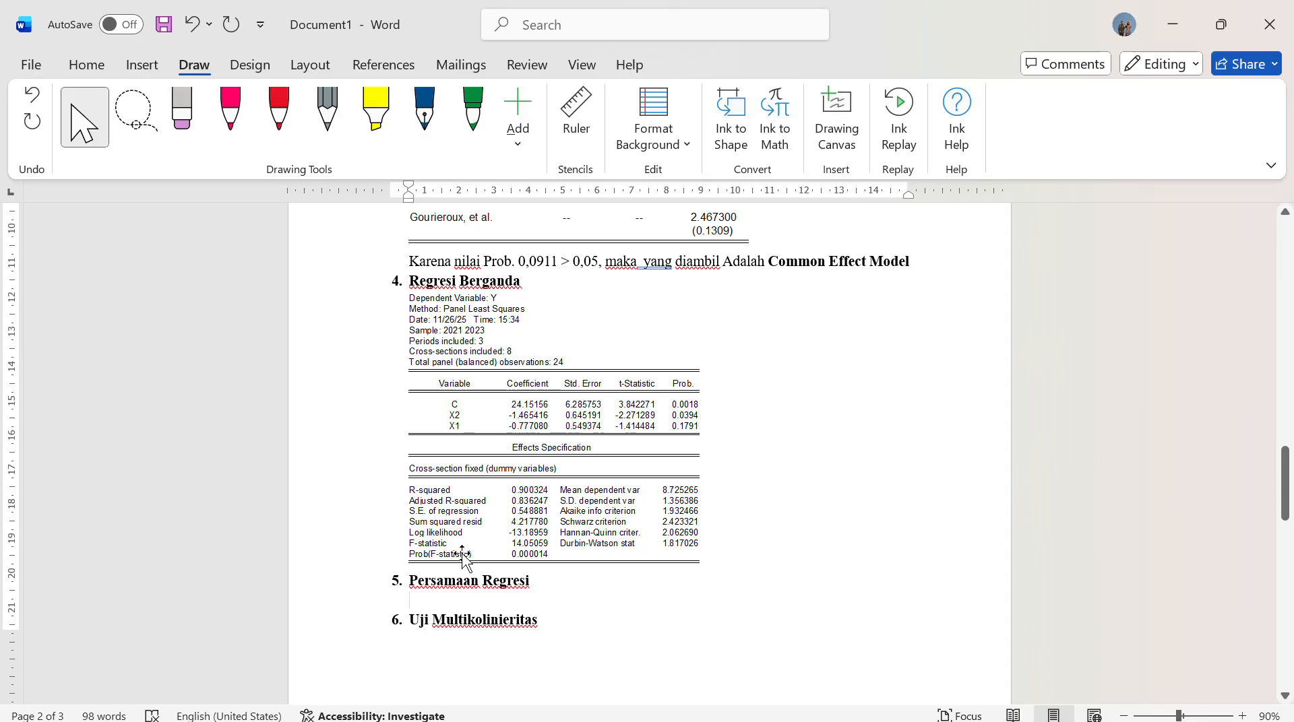
{"action": "type", "text": "Y ="}
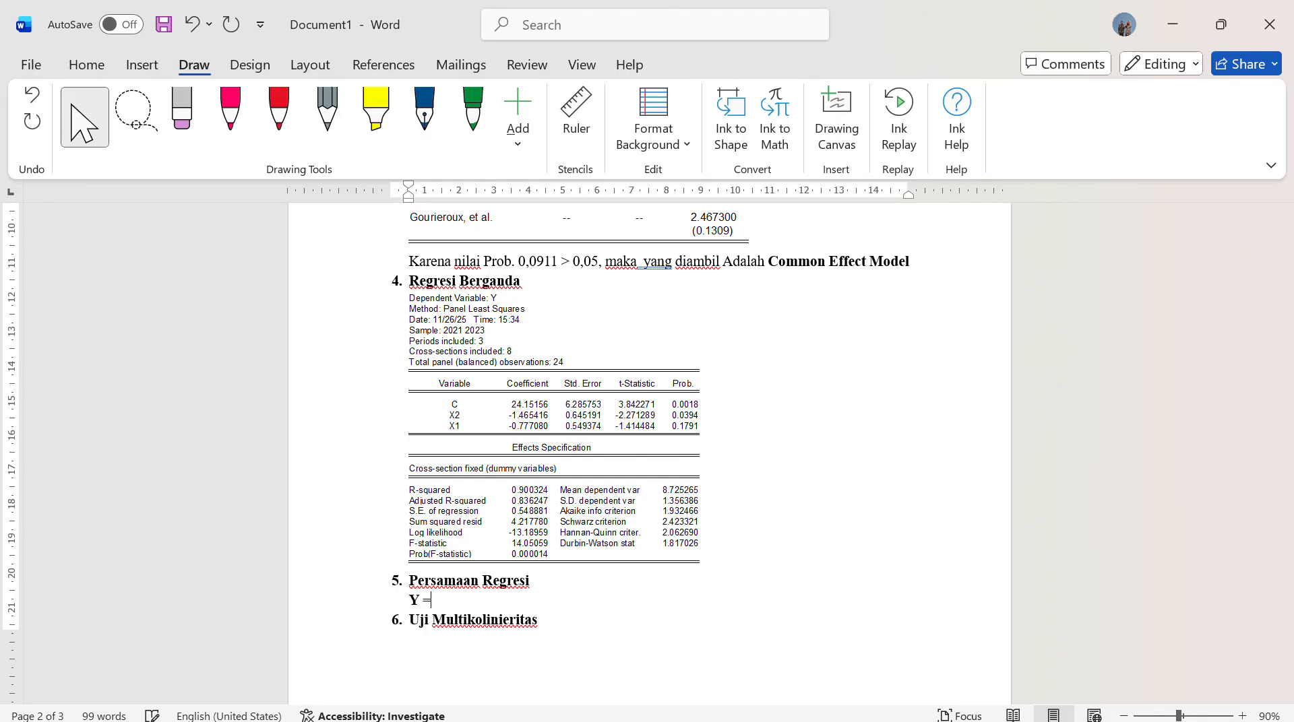
Mark the C, X2 and X1 coefficients in the FEM output picture with the yellow highlighter, then leave drawing mode
{"action": "left_click", "coordinate": [519, 408]}
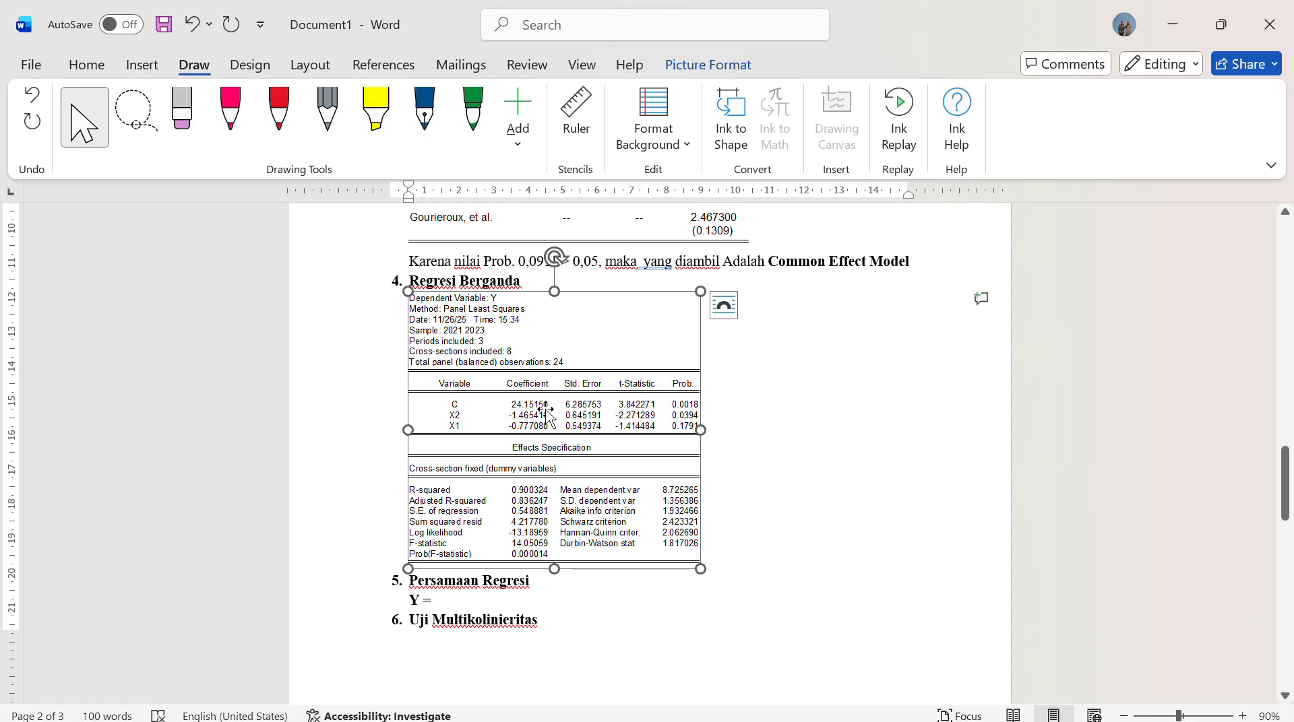
{"action": "left_click", "coordinate": [376, 114]}
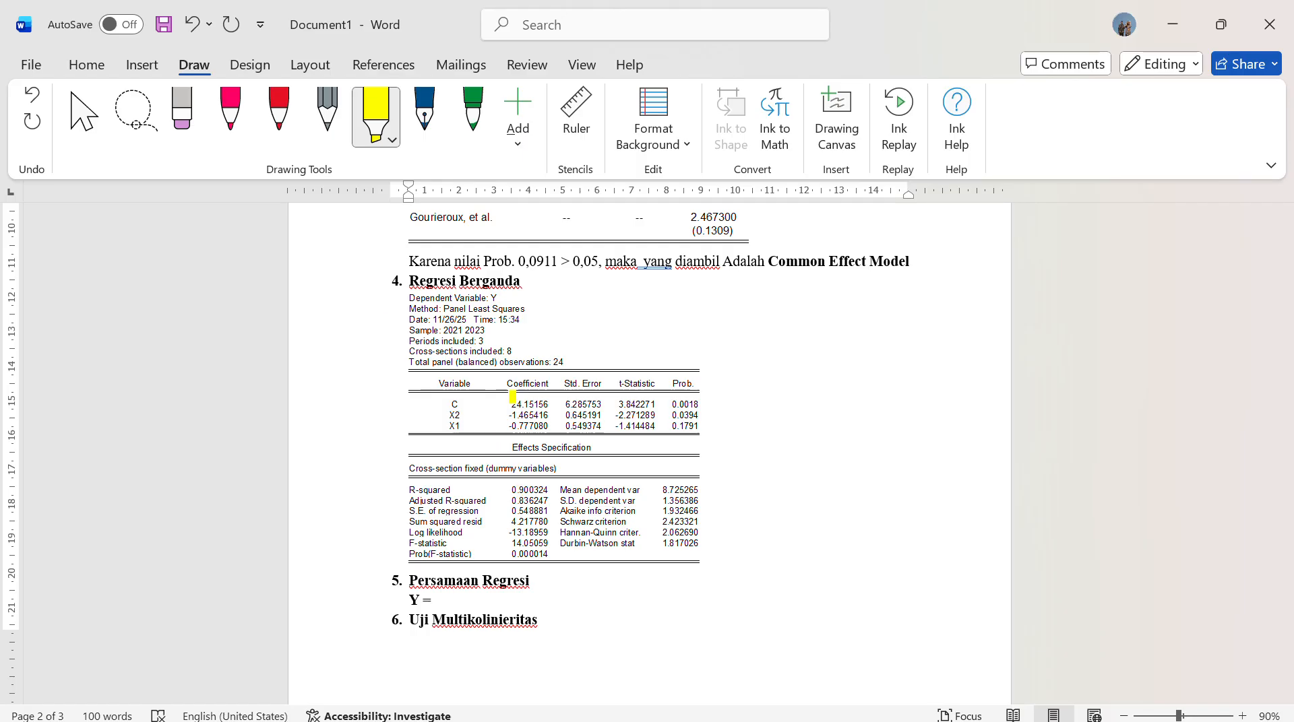
{"action": "left_click_drag", "start_coordinate": [511, 404], "coordinate": [552, 405]}
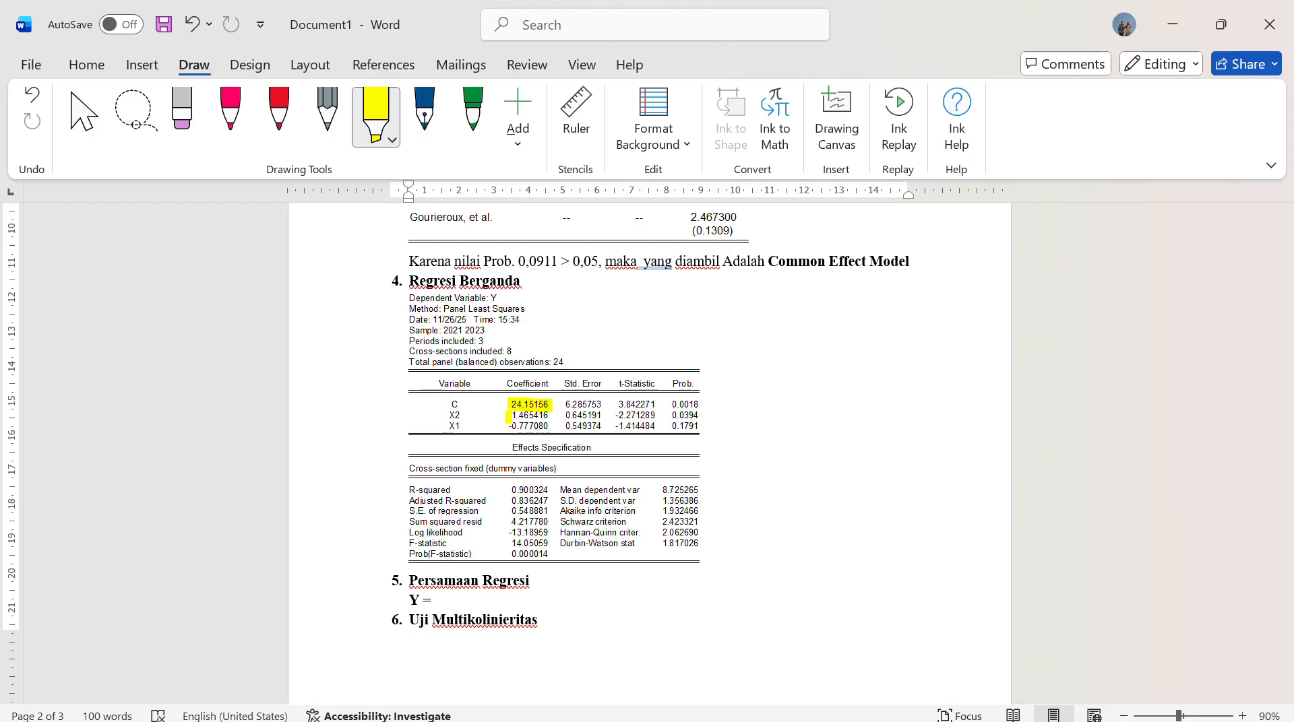
{"action": "left_click_drag", "start_coordinate": [510, 415], "coordinate": [552, 416]}
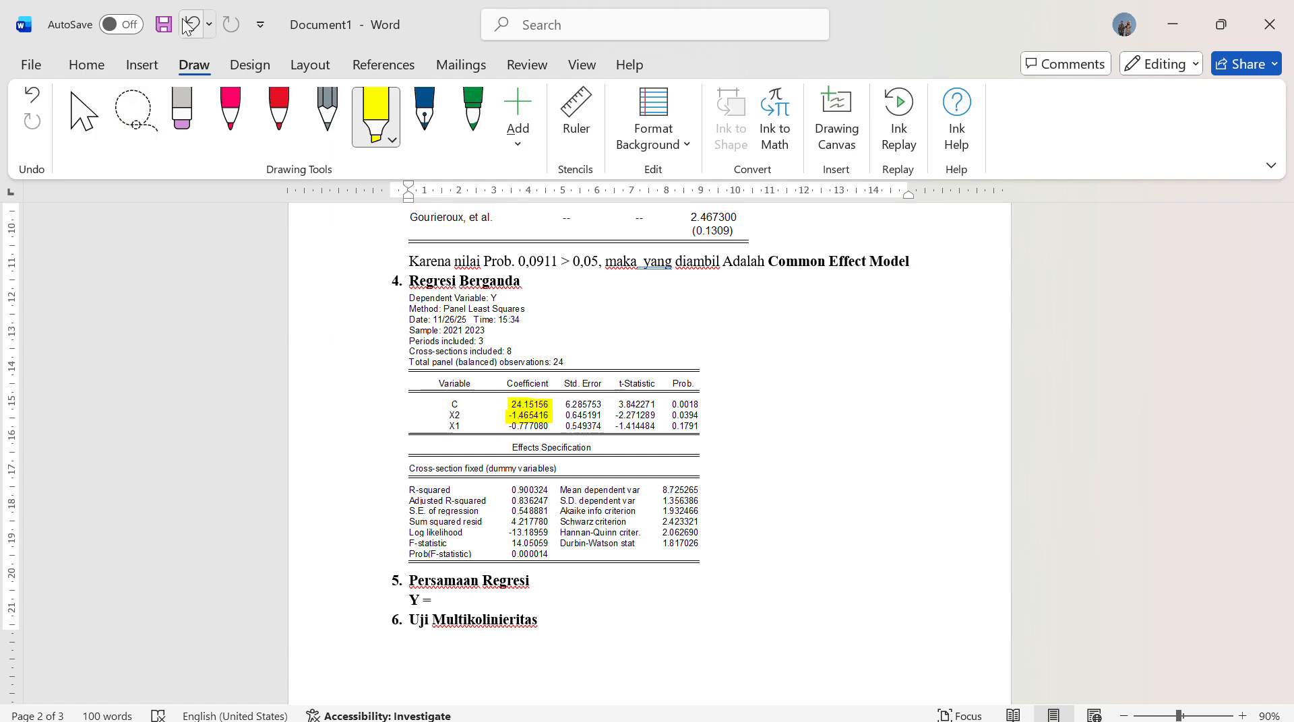
{"action": "left_click", "coordinate": [189, 25]}
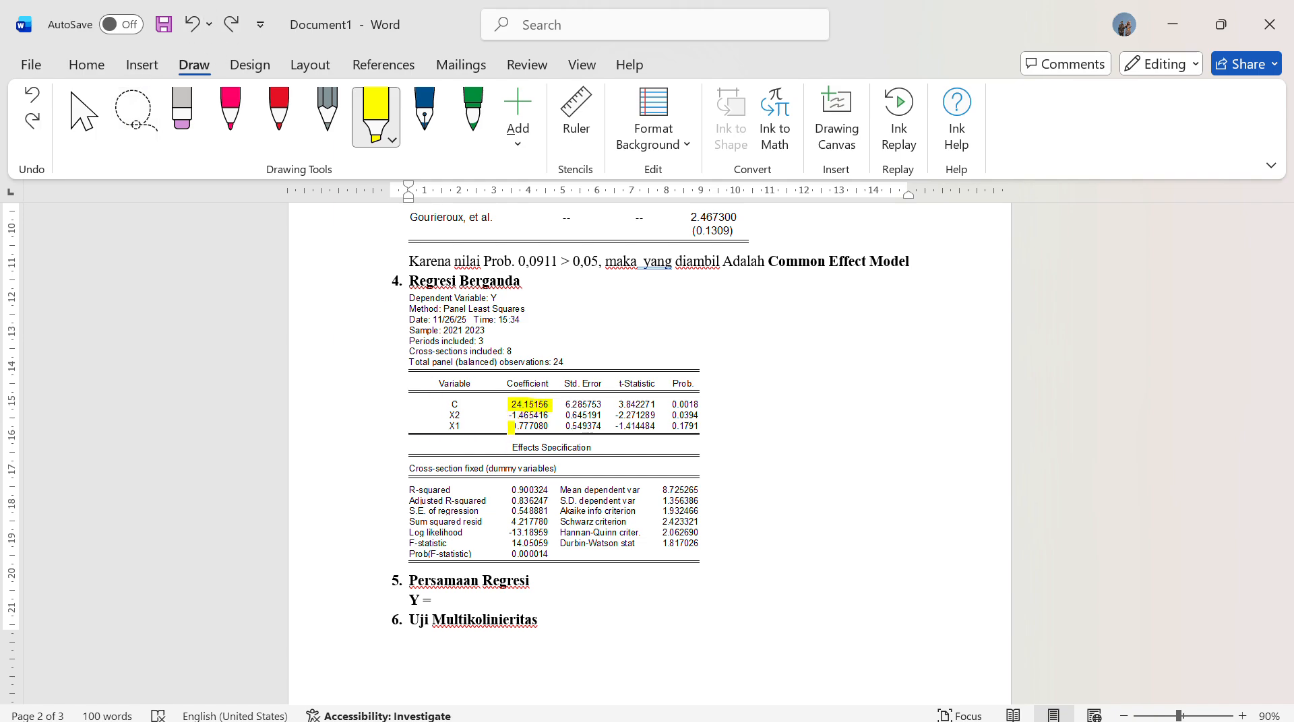
{"action": "mouse_move", "coordinate": [510, 426]}
{"action": "left_mouse_down"}
{"action": "mouse_move", "coordinate": [551, 427]}
{"action": "mouse_move", "coordinate": [534, 415]}
{"action": "mouse_move", "coordinate": [551, 416]}
{"action": "left_mouse_up"}
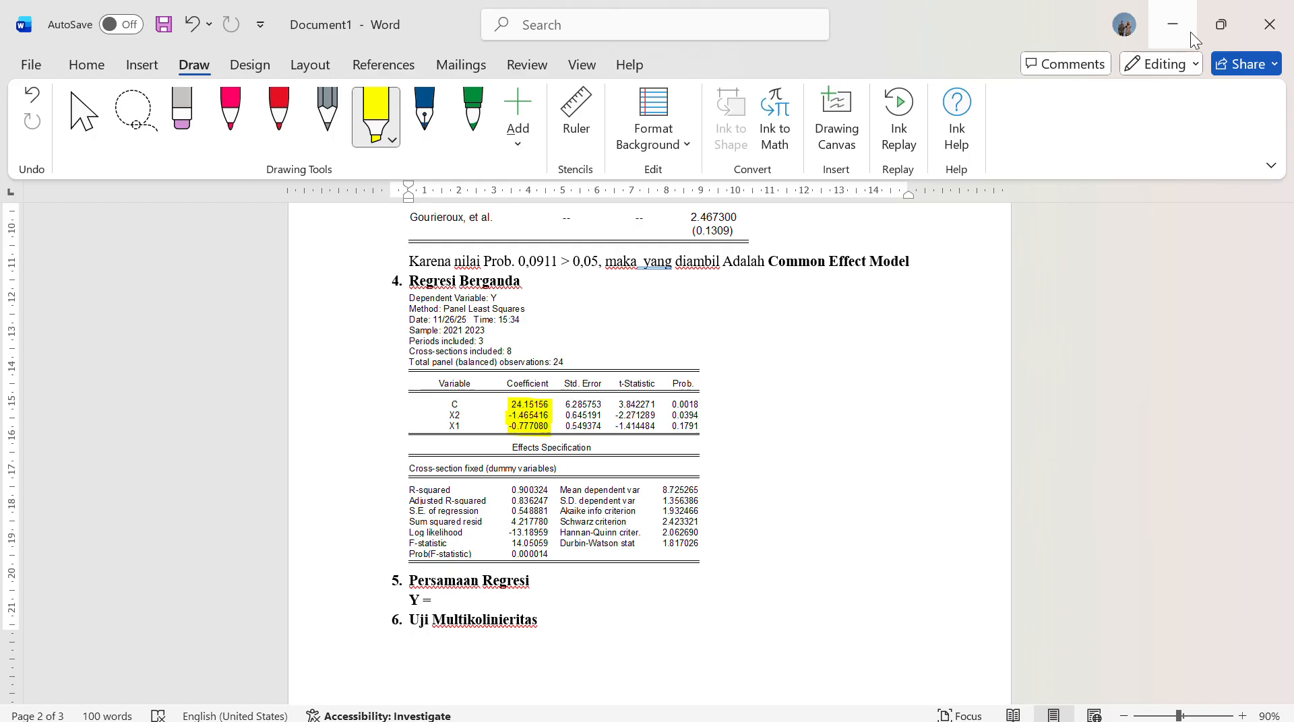
{"action": "left_click", "coordinate": [91, 111]}
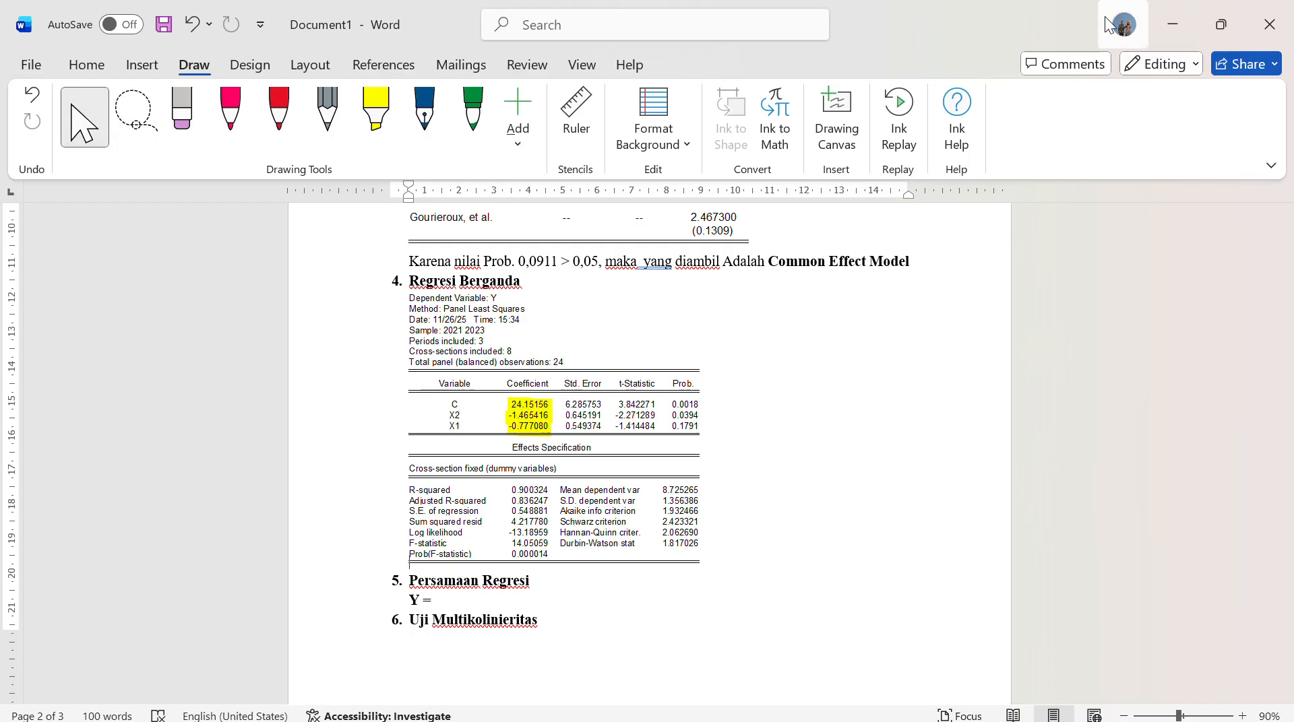
Switch to EViews, check which views the frozen FEM table offers, and minimize the table
{"action": "left_click", "coordinate": [1159, 30]}
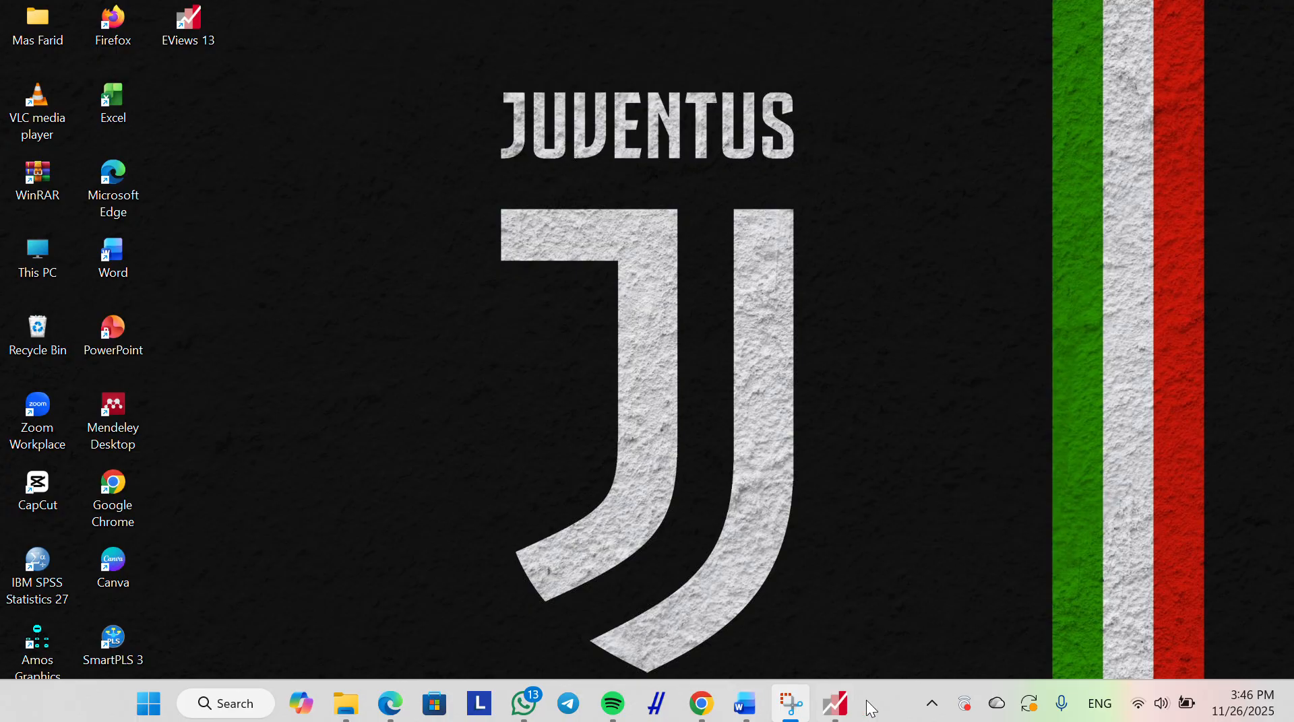
{"action": "left_click", "coordinate": [850, 708]}
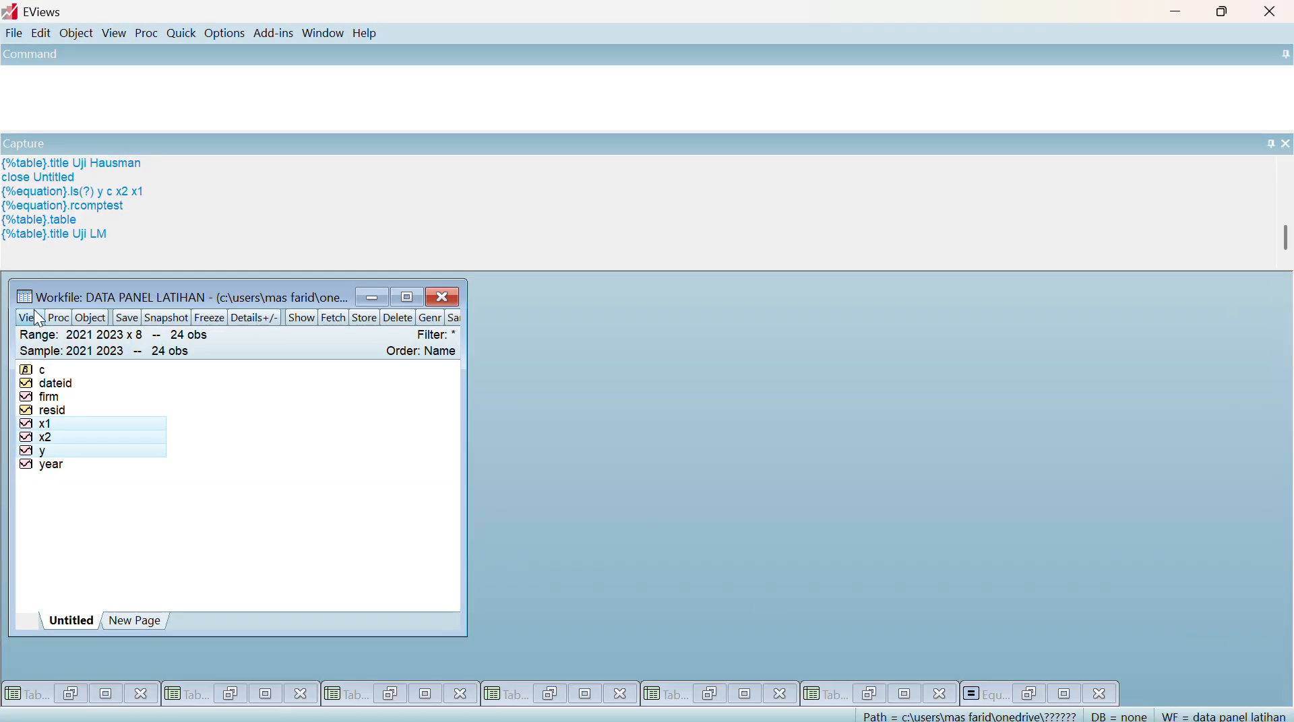
{"action": "left_click", "coordinate": [230, 694]}
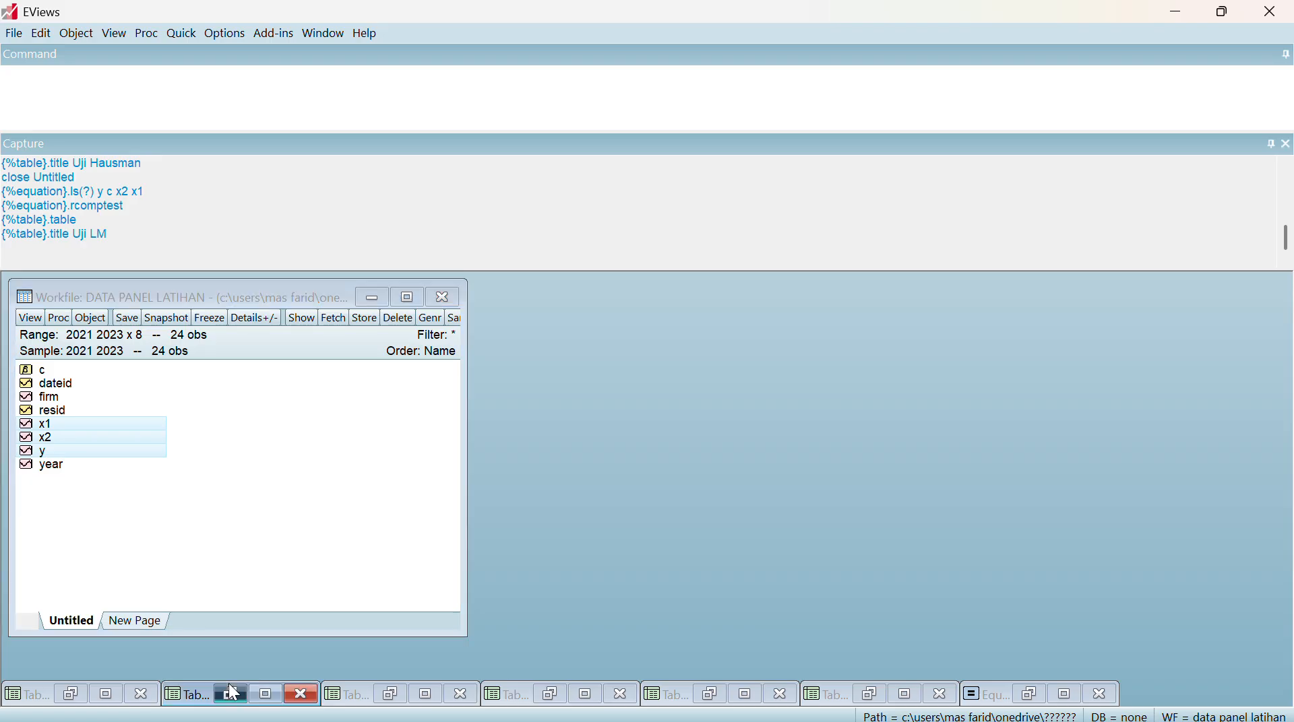
{"action": "left_click", "coordinate": [127, 336]}
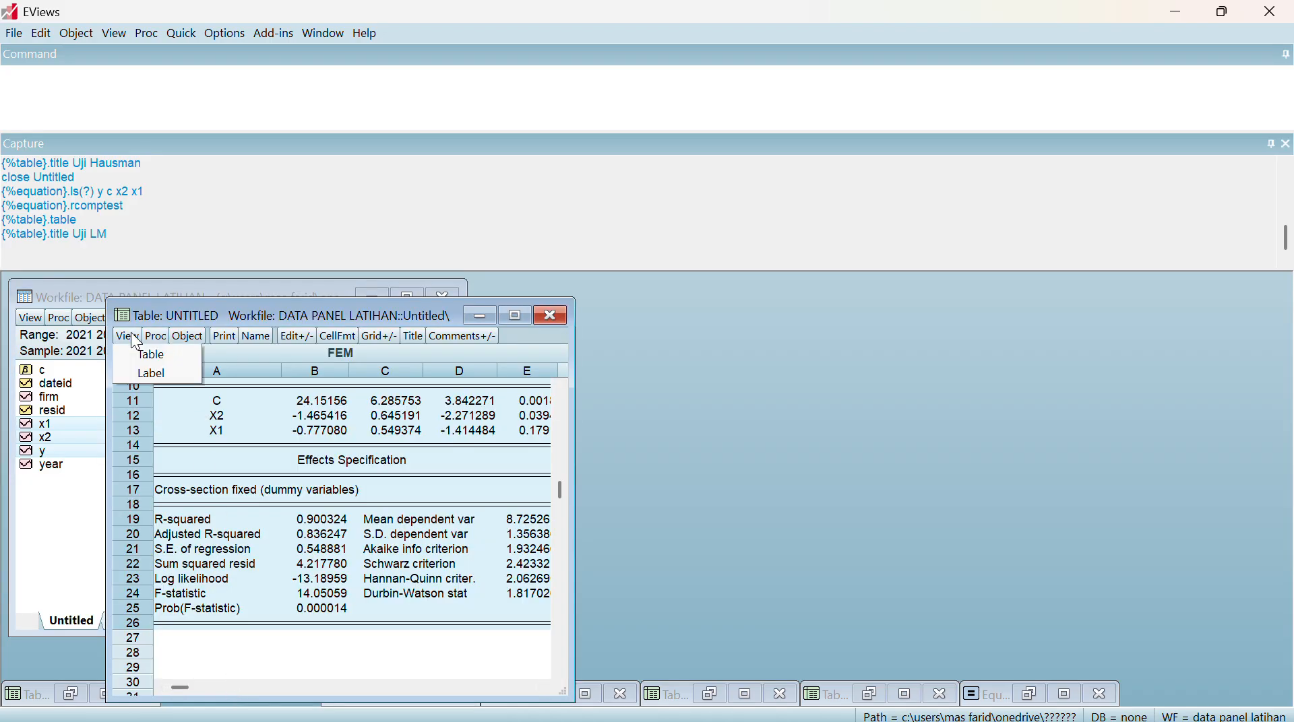
{"action": "left_click", "coordinate": [148, 355]}
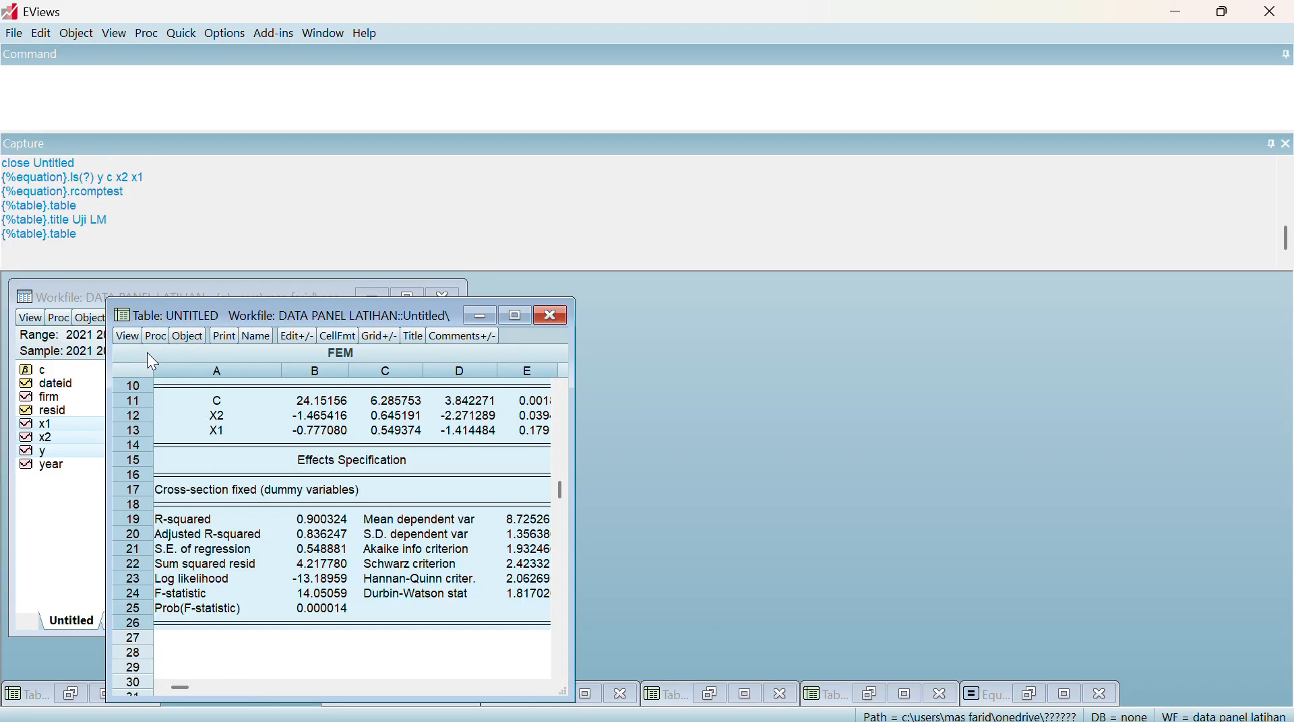
{"action": "left_click", "coordinate": [128, 336]}
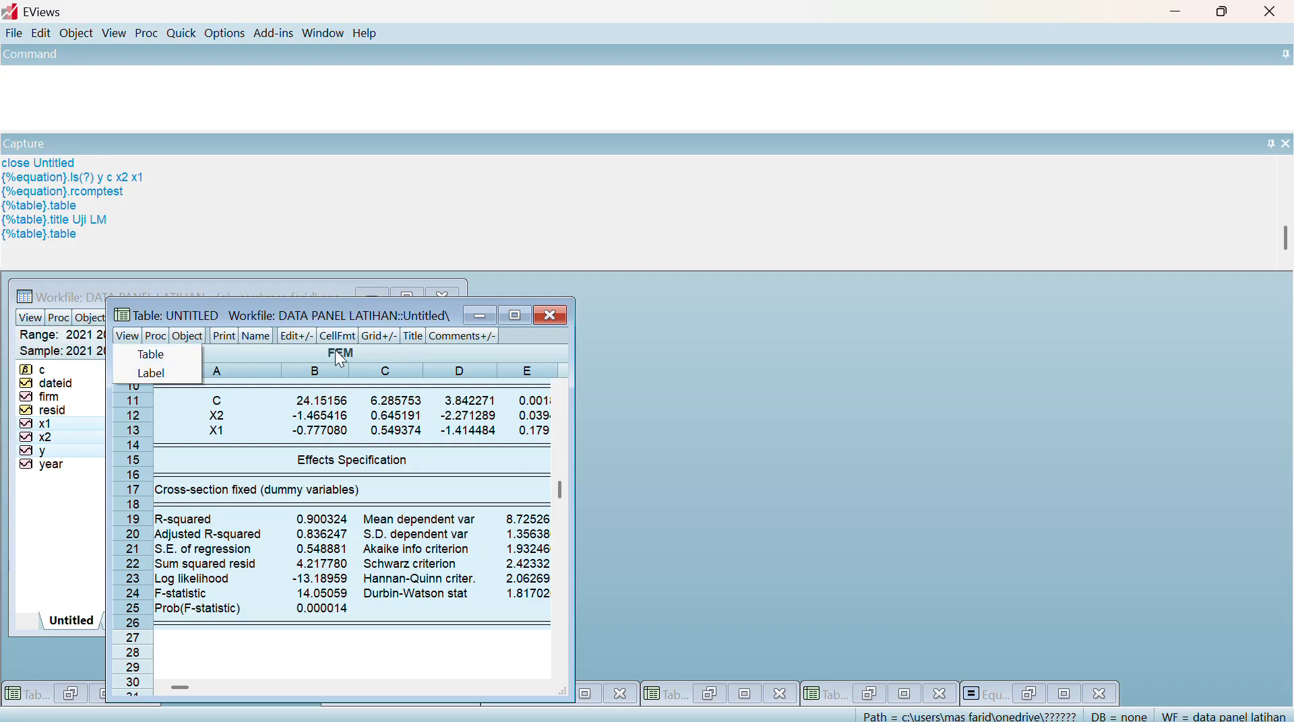
{"action": "left_click", "coordinate": [484, 312]}
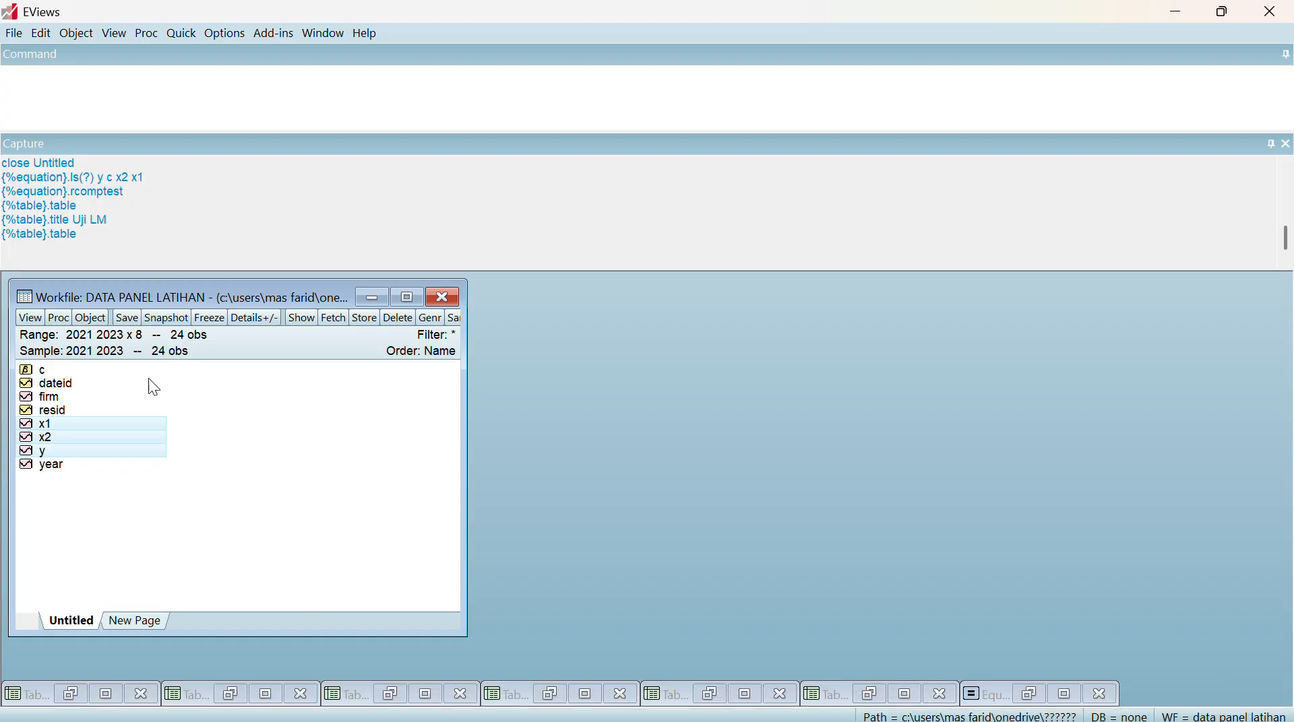
Estimate a new least squares equation y c x1 x2 with fixed cross-section effects, deleting the previous untitled equation
{"action": "right_click", "coordinate": [107, 423]}
{"action": "mouse_move", "coordinate": [153, 434]}
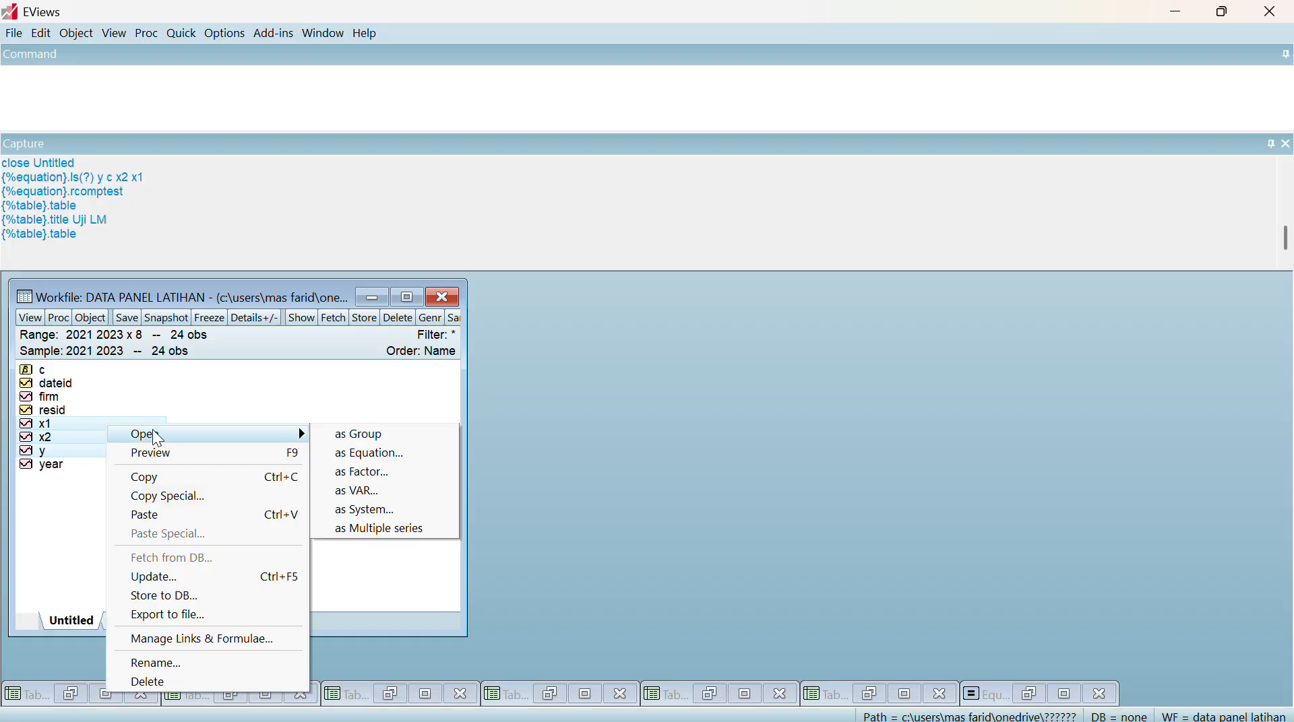
{"action": "left_click", "coordinate": [397, 458]}
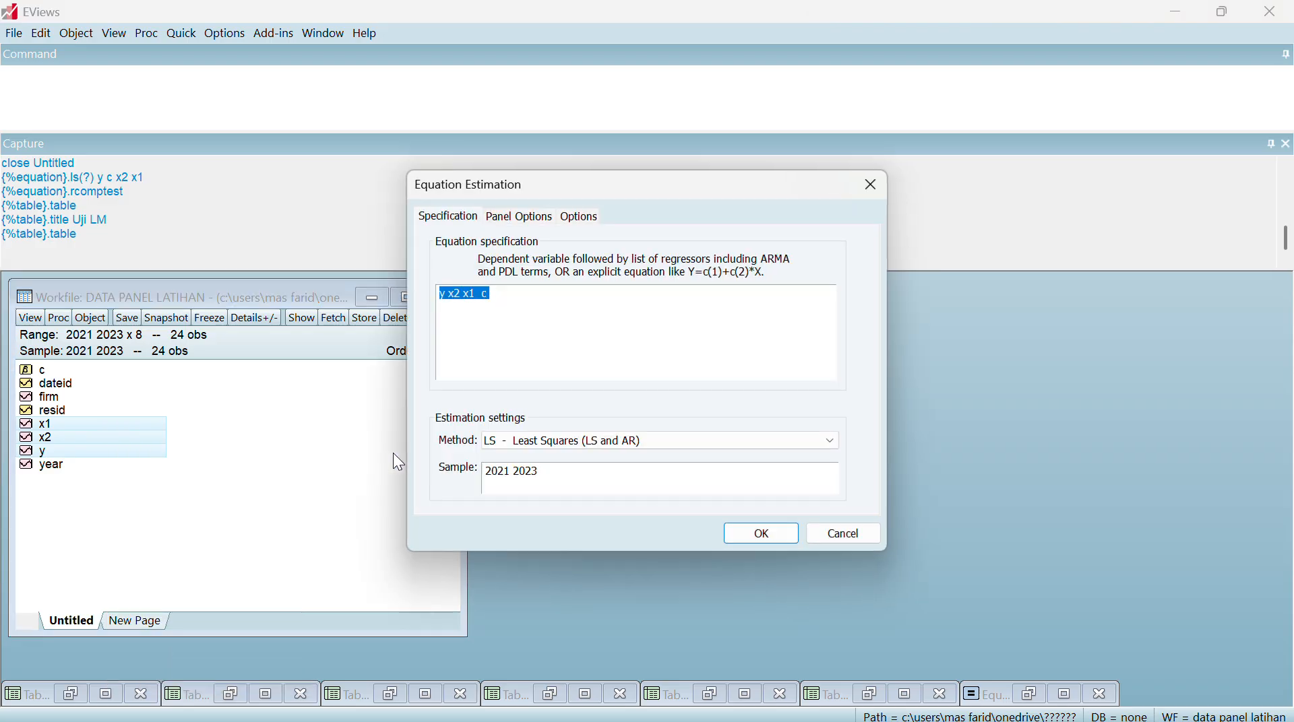
{"action": "left_click", "coordinate": [522, 291]}
{"action": "type", "text": "c"}
{"action": "left_click", "coordinate": [519, 216]}
{"action": "left_click", "coordinate": [553, 264]}
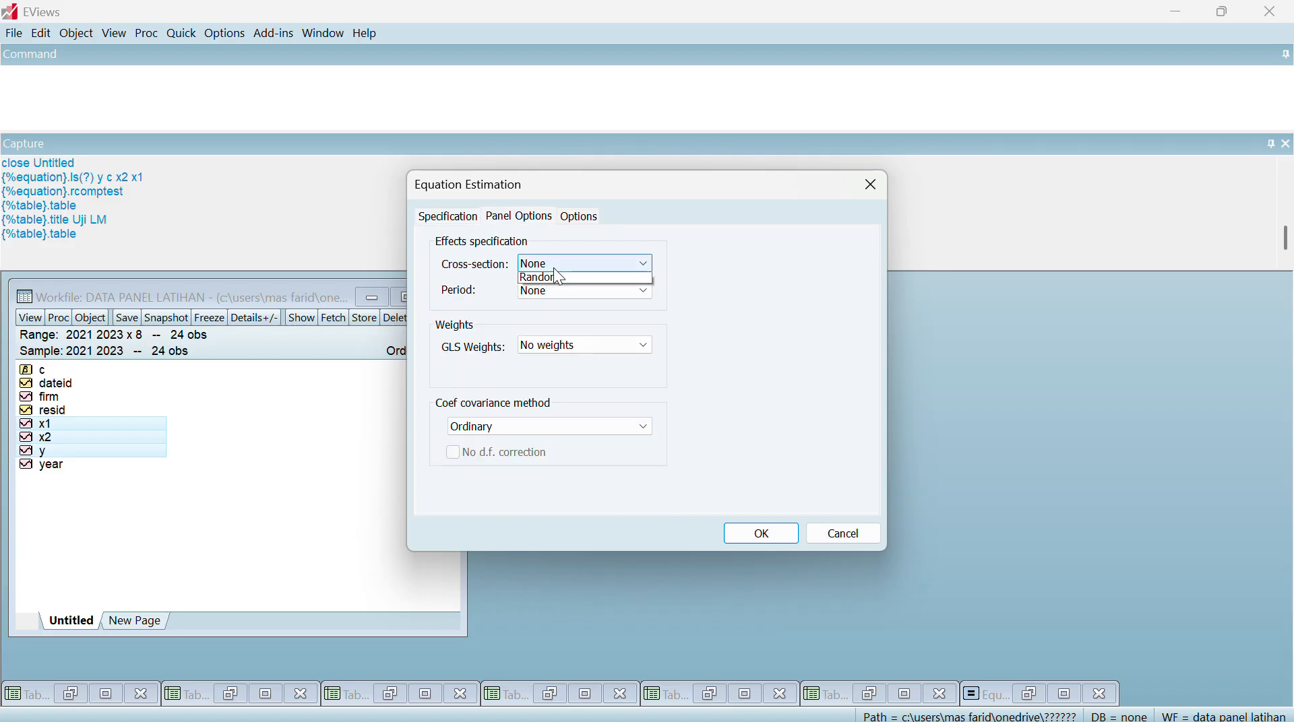
{"action": "left_click", "coordinate": [563, 294]}
{"action": "left_click", "coordinate": [762, 534]}
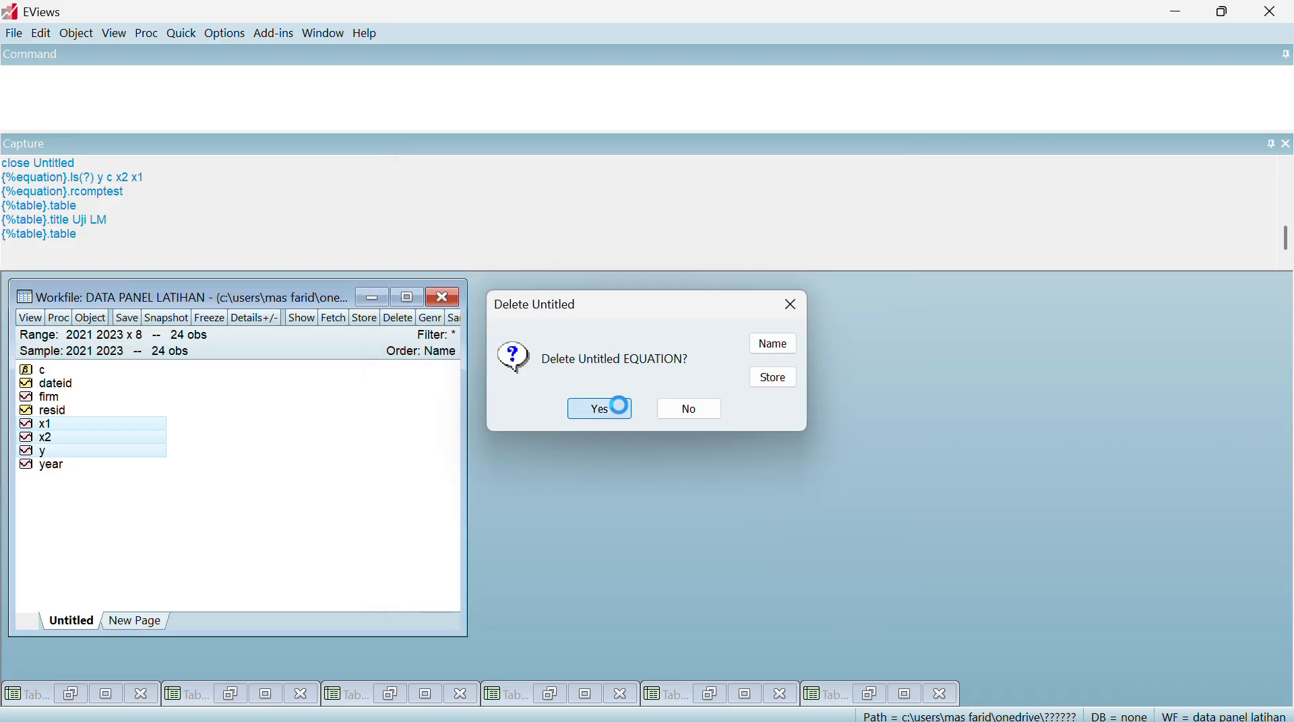
{"action": "left_click", "coordinate": [596, 409]}
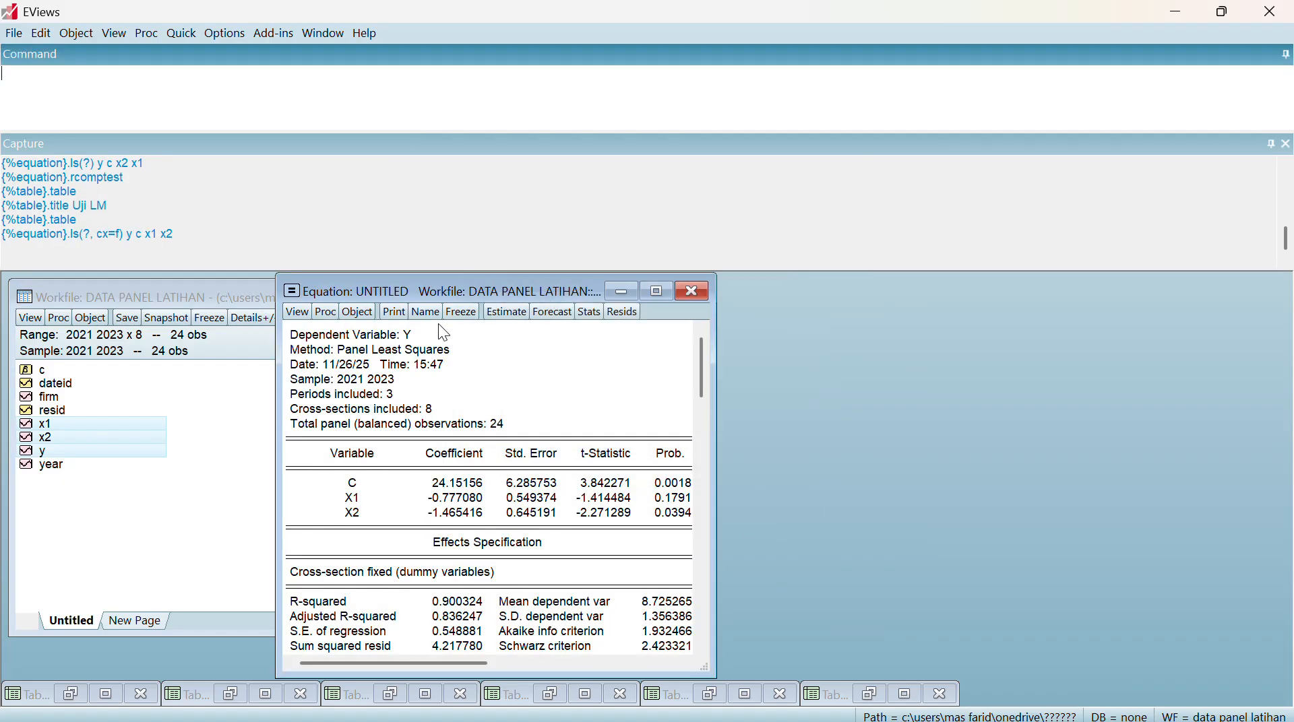
Show the equation's representations, copy the substituted-coefficients equation from Y through X2 without the [CX=F] term, and minimize the equation window
{"action": "left_click", "coordinate": [297, 312]}
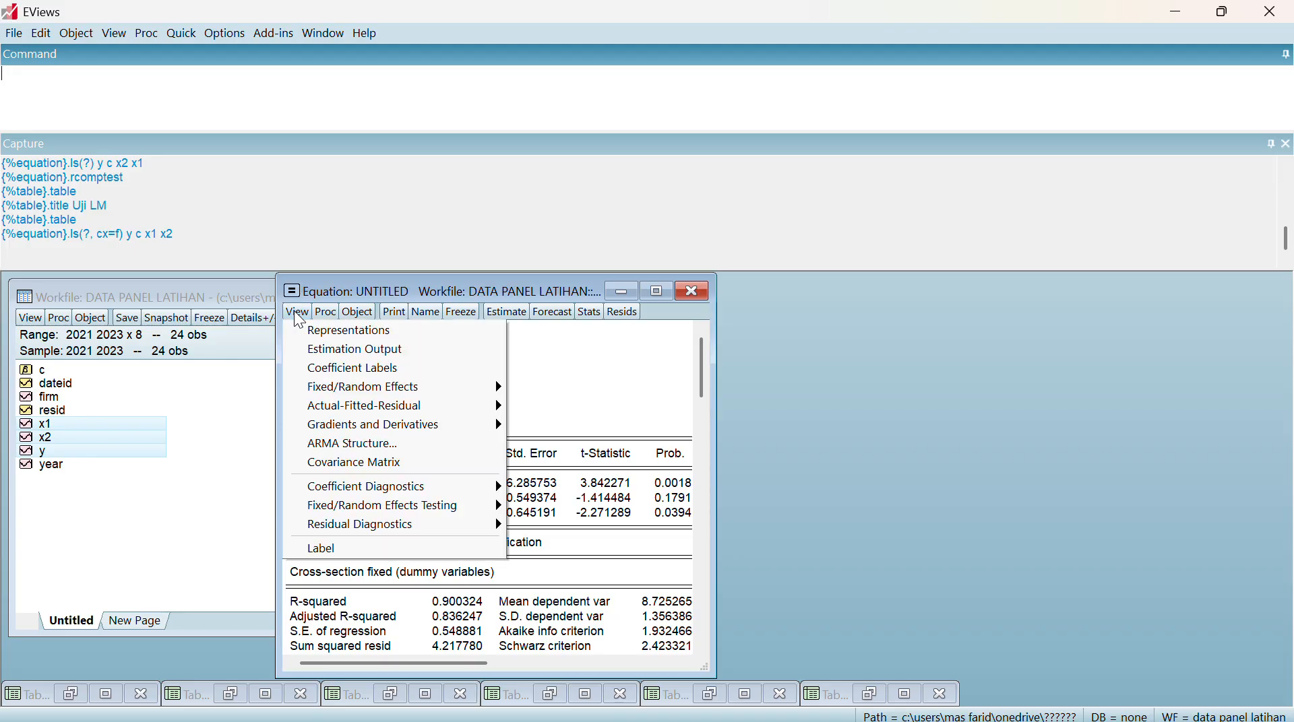
{"action": "left_click", "coordinate": [367, 333]}
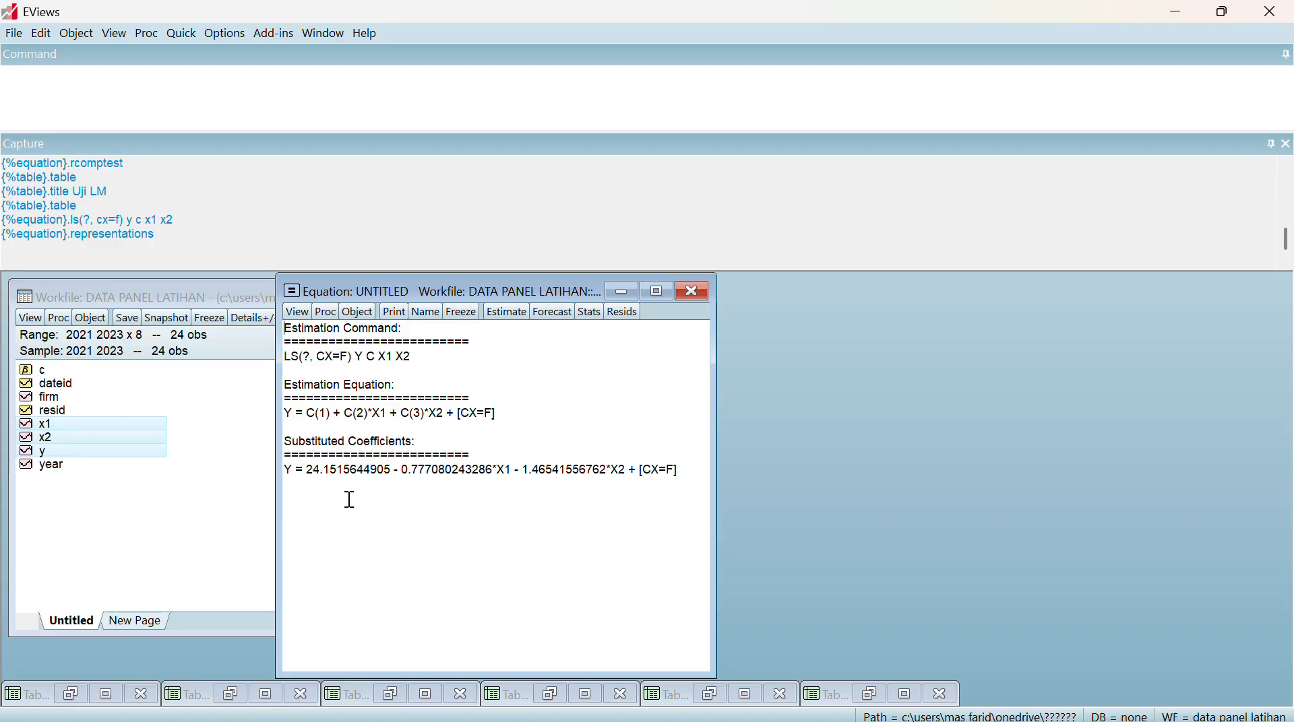
{"action": "left_click_drag", "start_coordinate": [285, 470], "coordinate": [630, 471]}
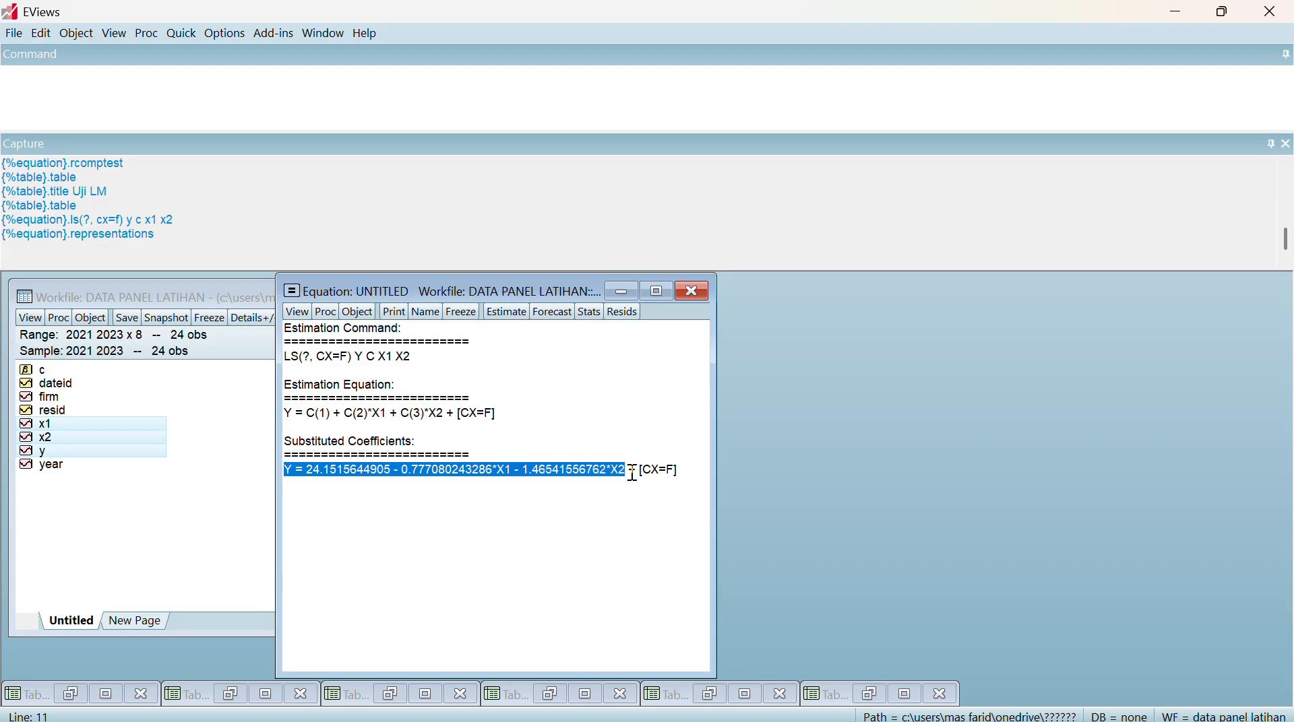
{"action": "key", "text": "ctrl+c"}
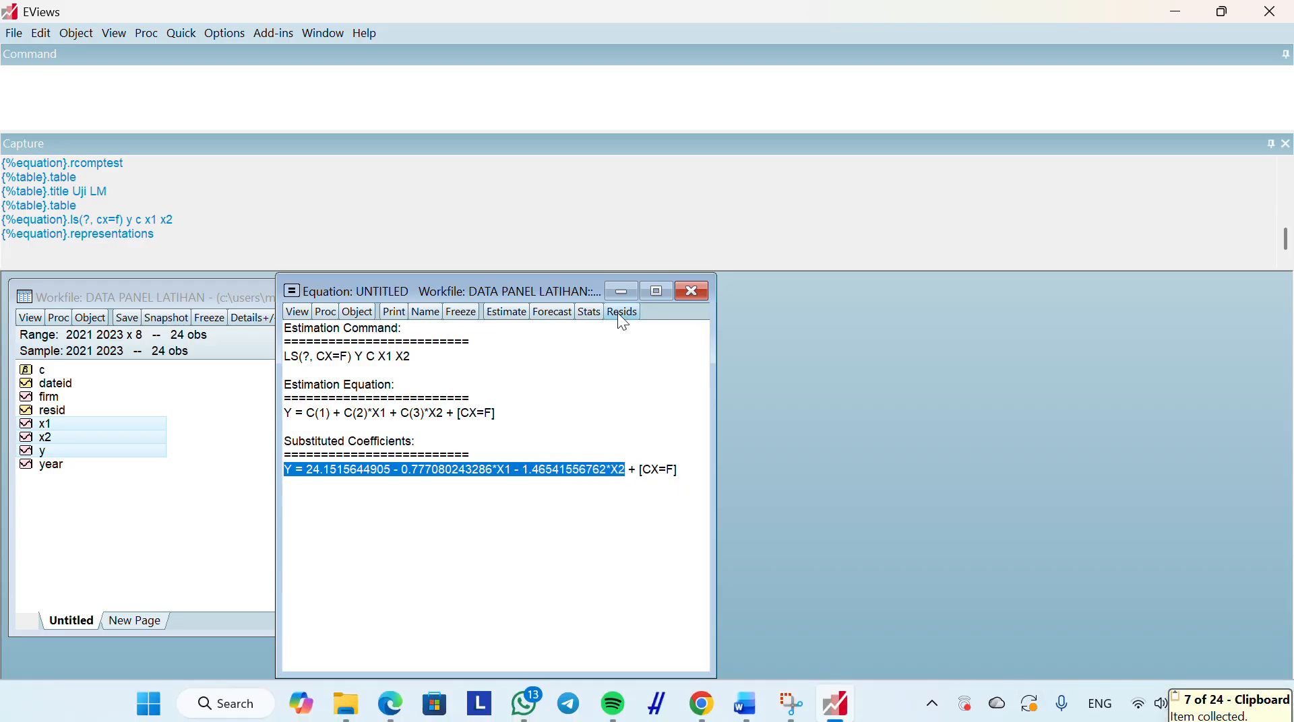
{"action": "left_click", "coordinate": [617, 291]}
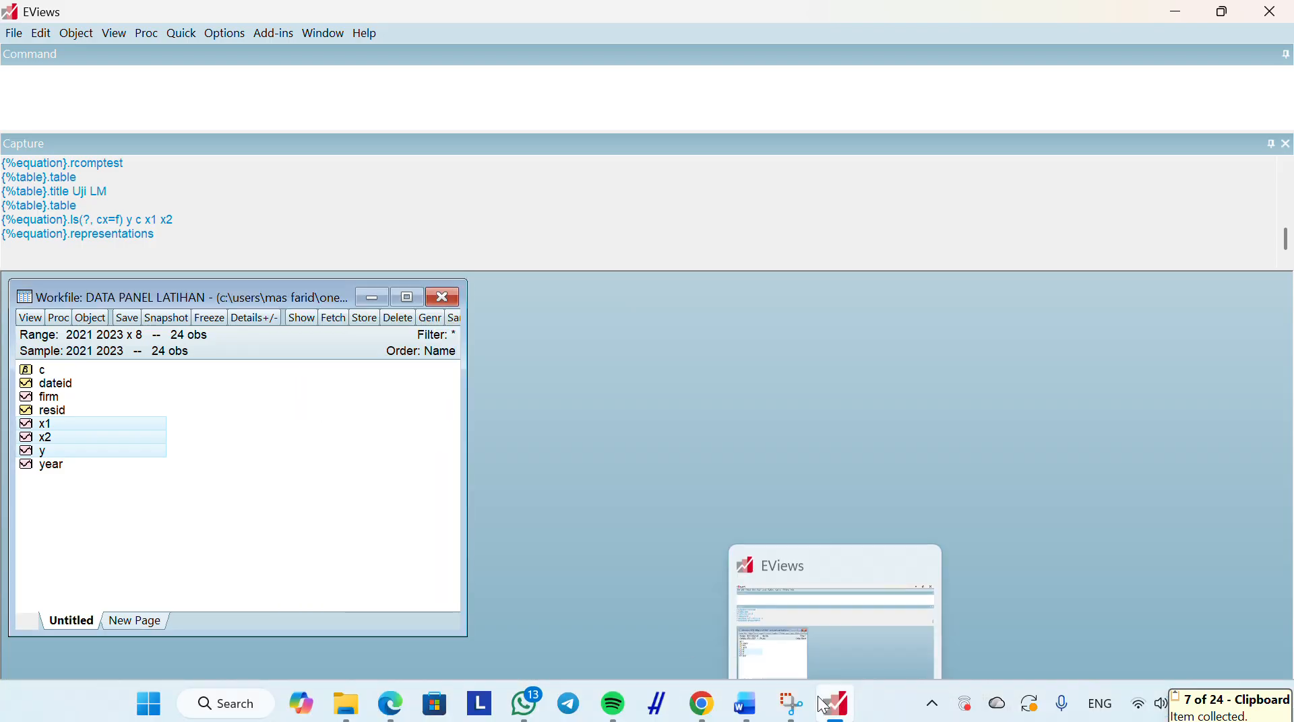
Switch to Word and replace the unfinished "Y =" under Persamaan Regresi with the copied regression equation
{"action": "left_click", "coordinate": [694, 593]}
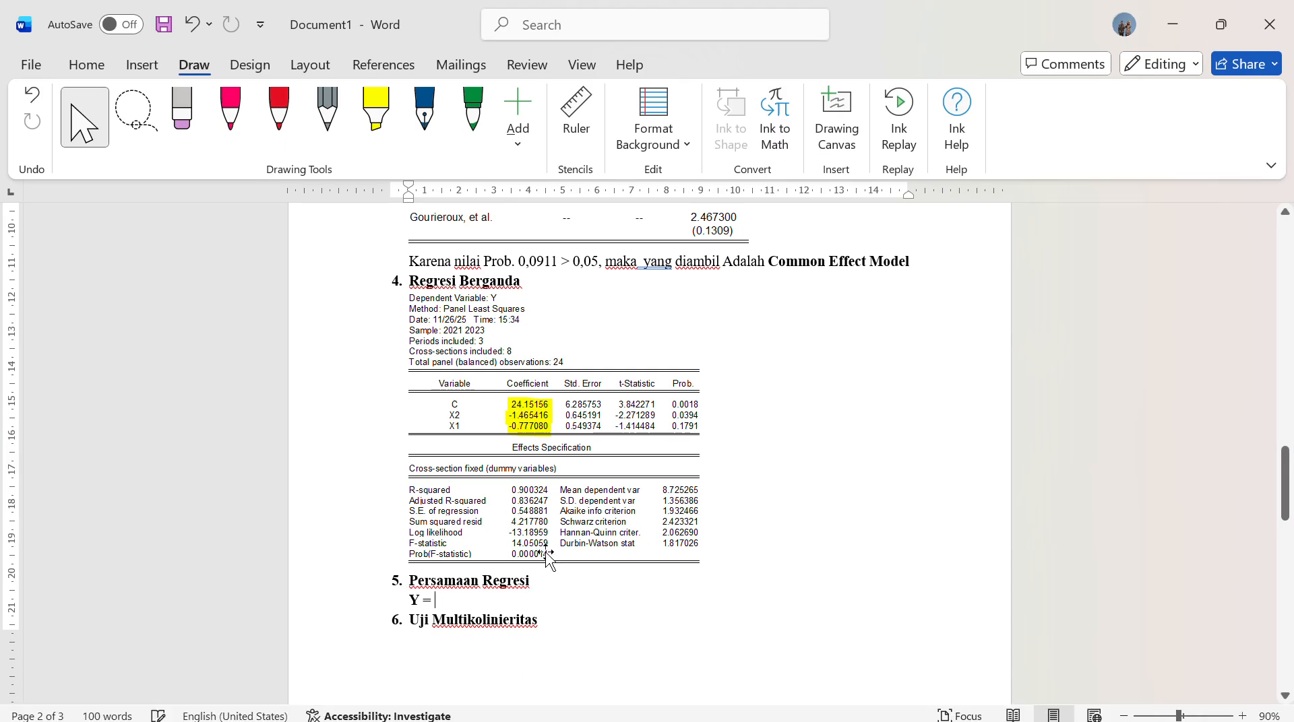
{"action": "key", "text": "ctrl+z"}
{"action": "key", "text": "ctrl+v"}
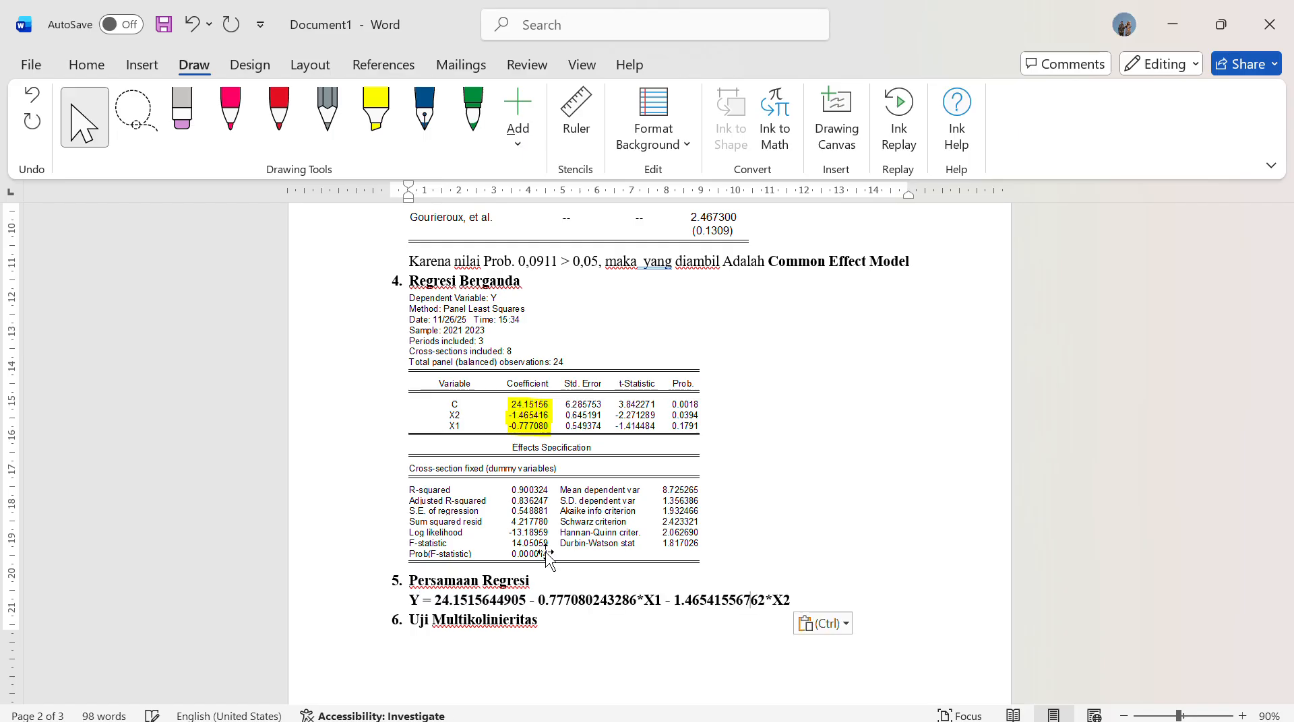
Remove the asterisks before X1 and X2 in the pasted regression equation
{"action": "left_click", "coordinate": [639, 599]}
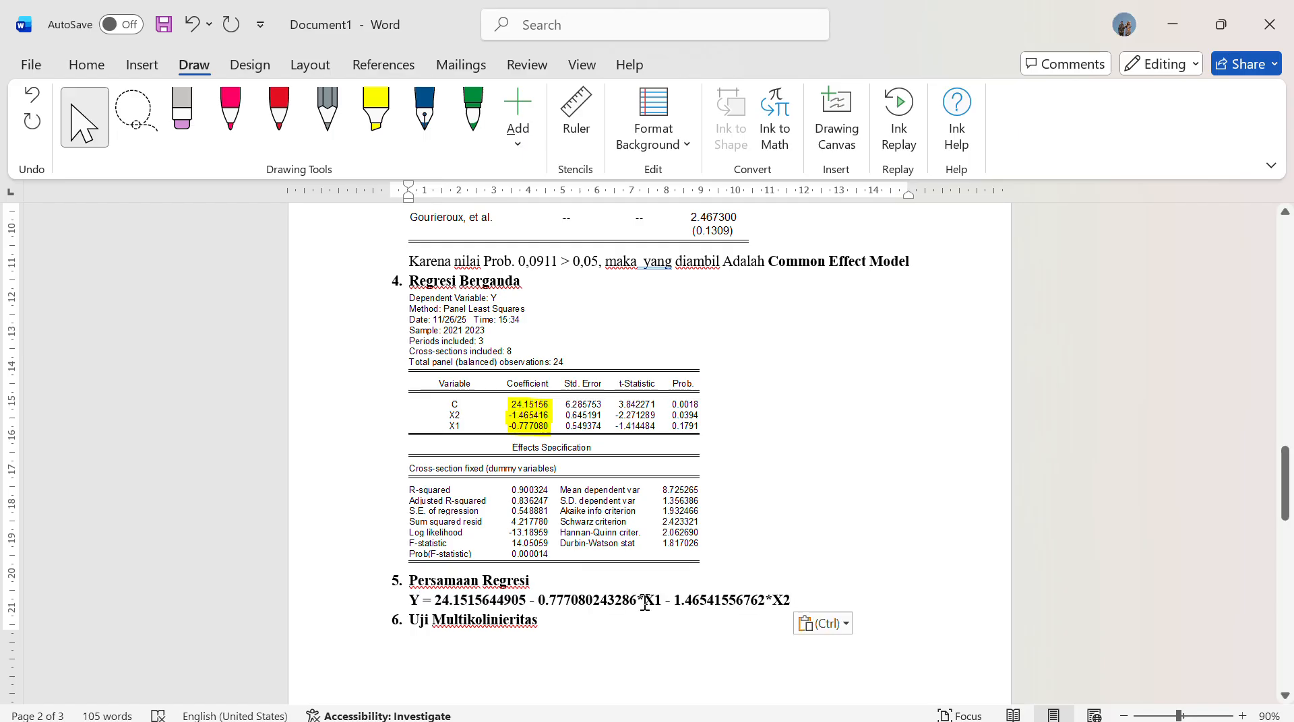
{"action": "key", "text": "BackSpace"}
{"action": "key", "text": "Right"}
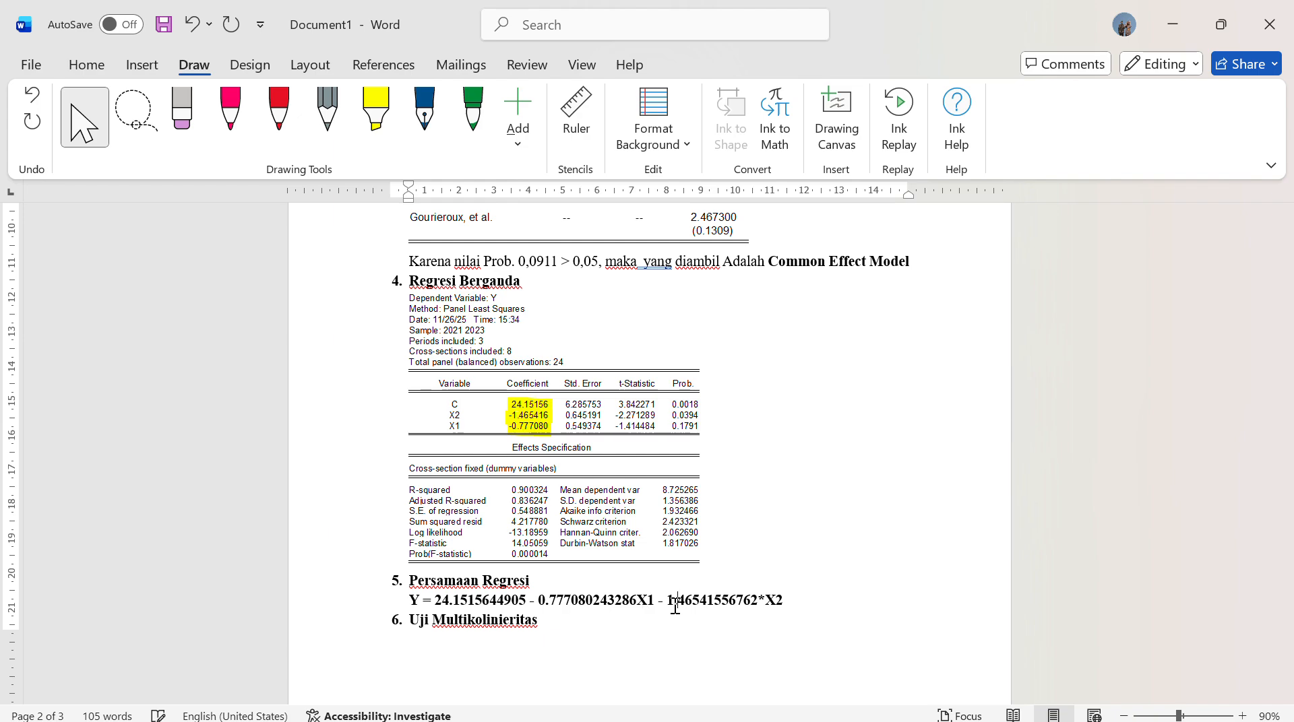
{"action": "key", "text": "Left"}
{"action": "key", "text": "BackSpace"}
Remove the bold formatting from the regression equation under Persamaan Regresi
{"action": "left_click_drag", "start_coordinate": [775, 603], "coordinate": [736, 606]}
{"action": "left_click", "coordinate": [415, 601]}
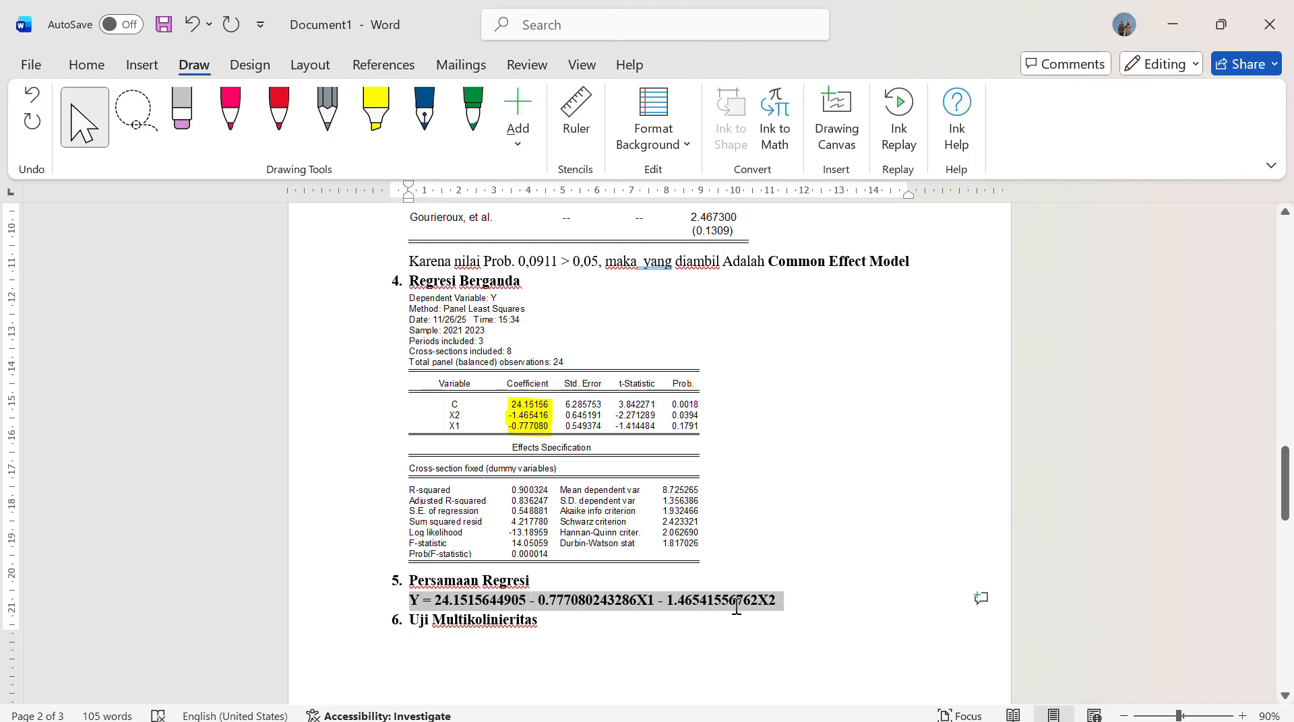
{"action": "left_click", "coordinate": [746, 570]}
{"action": "left_click", "coordinate": [812, 604]}
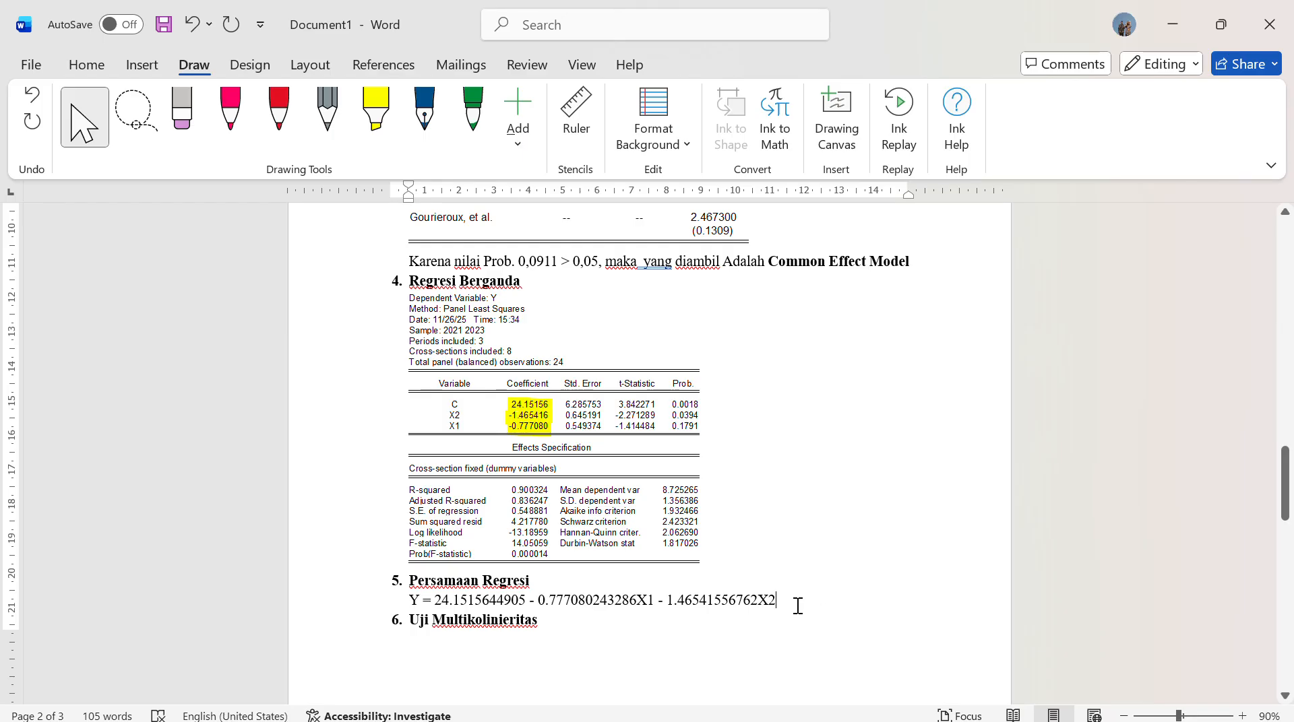
Move the Uji Multikolinieritas heading to the following page and add an empty unnumbered line beneath it
{"action": "scroll", "coordinate": [667, 566], "scroll_direction": "down", "scroll_amount": 5}
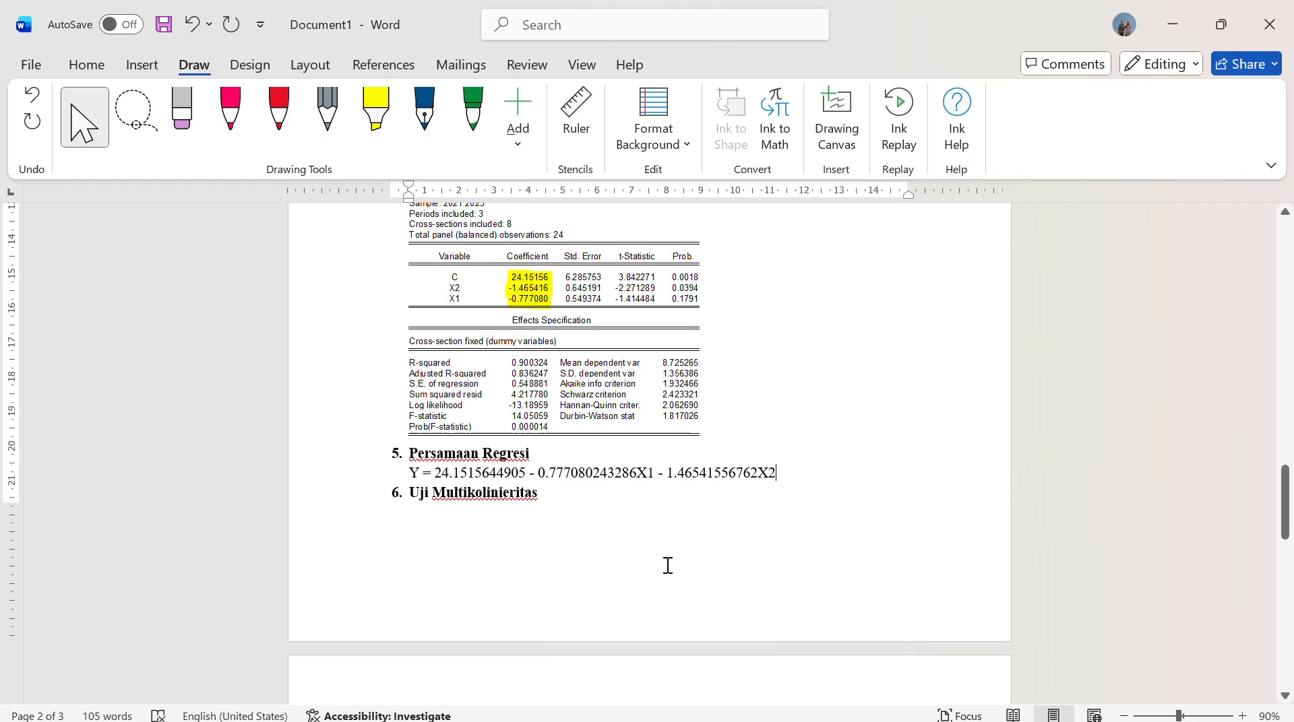
{"action": "key", "text": "Return"}
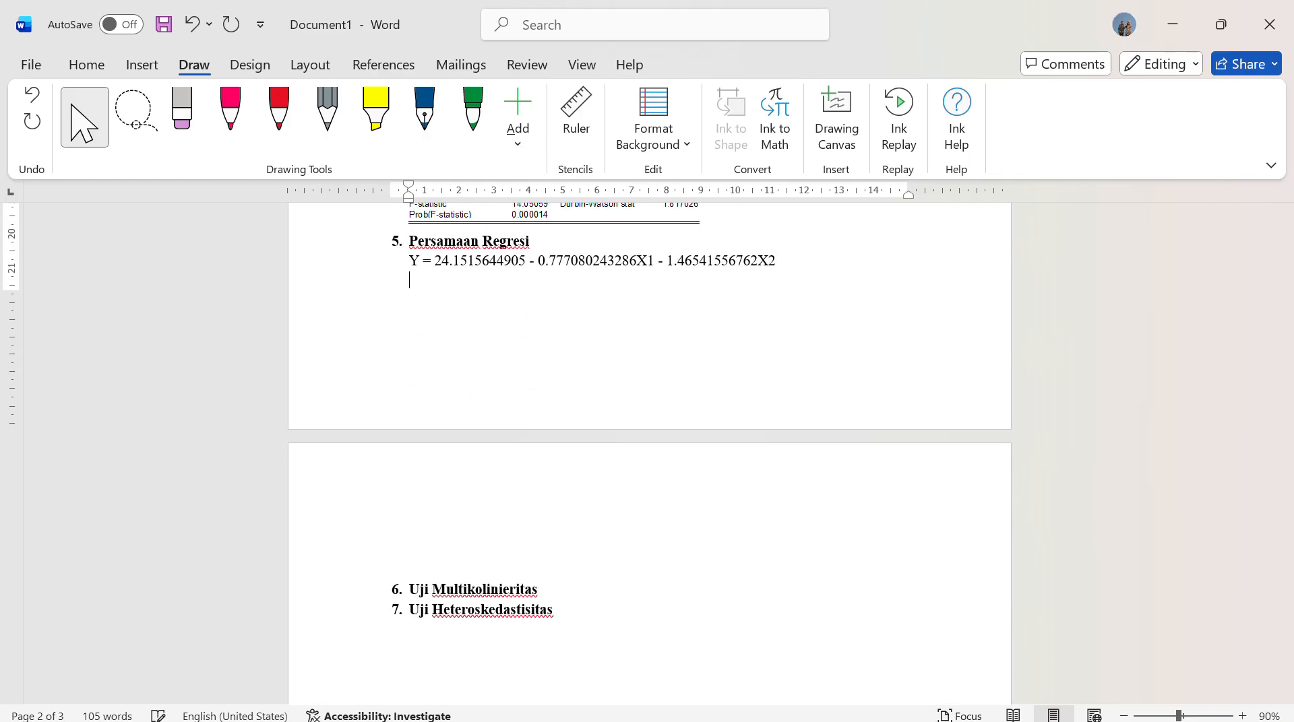
{"action": "left_click", "coordinate": [571, 599]}
{"action": "key", "text": "Return"}
{"action": "key", "text": "BackSpace"}
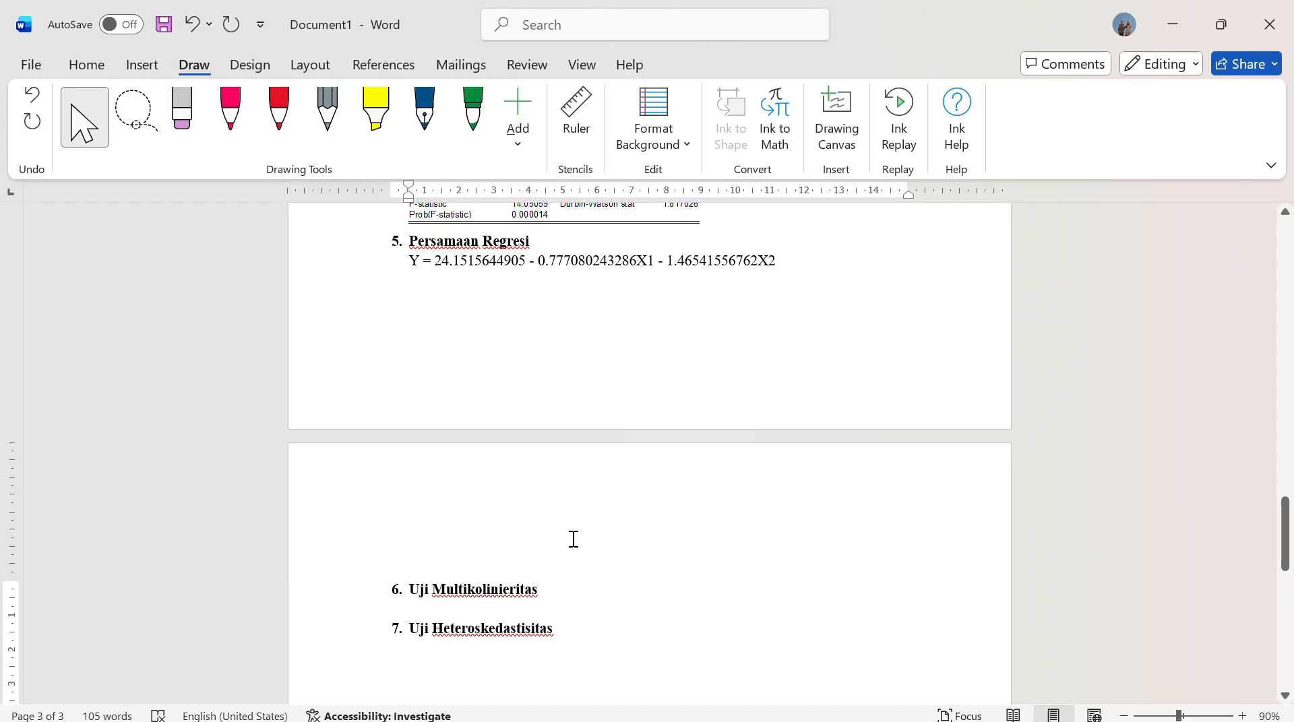
Switch to EViews with the DATA PANEL LATIHAN workfile
{"action": "mouse_move", "coordinate": [651, 718]}
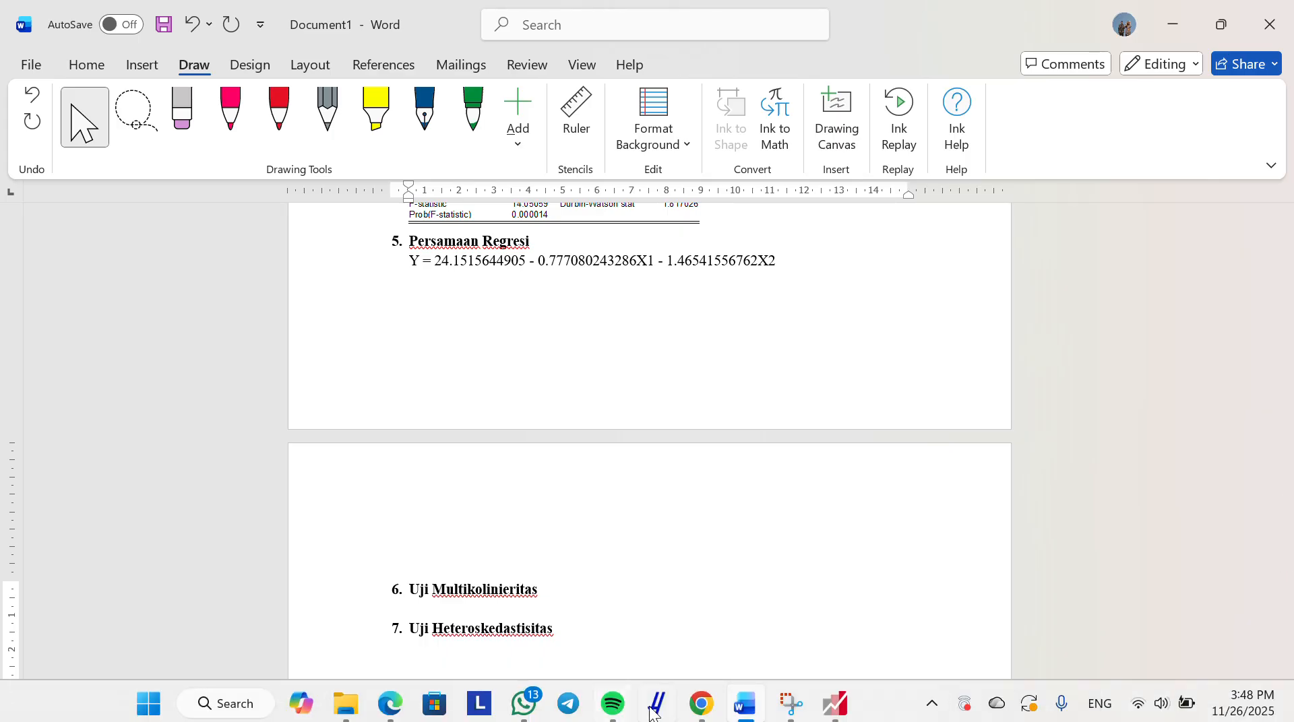
{"action": "left_click", "coordinate": [835, 703]}
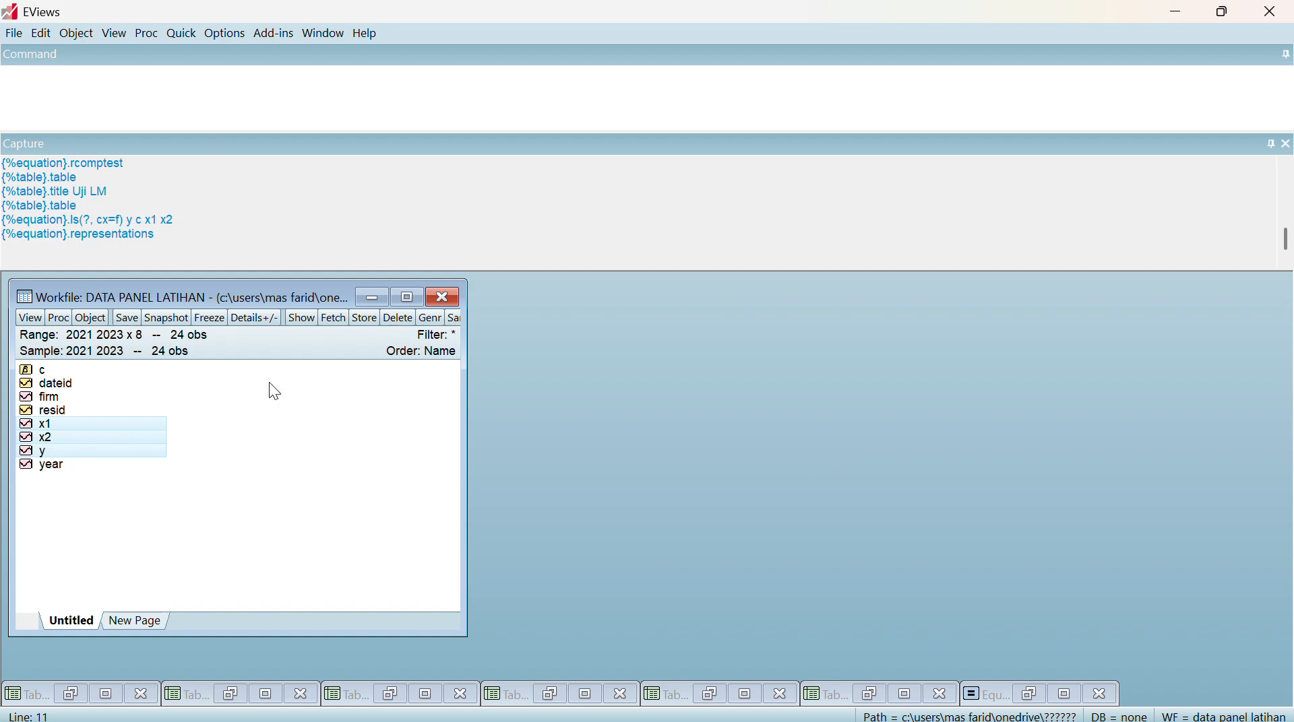
Generate the group correlation matrix for the series x1 and x2
{"action": "left_click", "coordinate": [182, 34]}
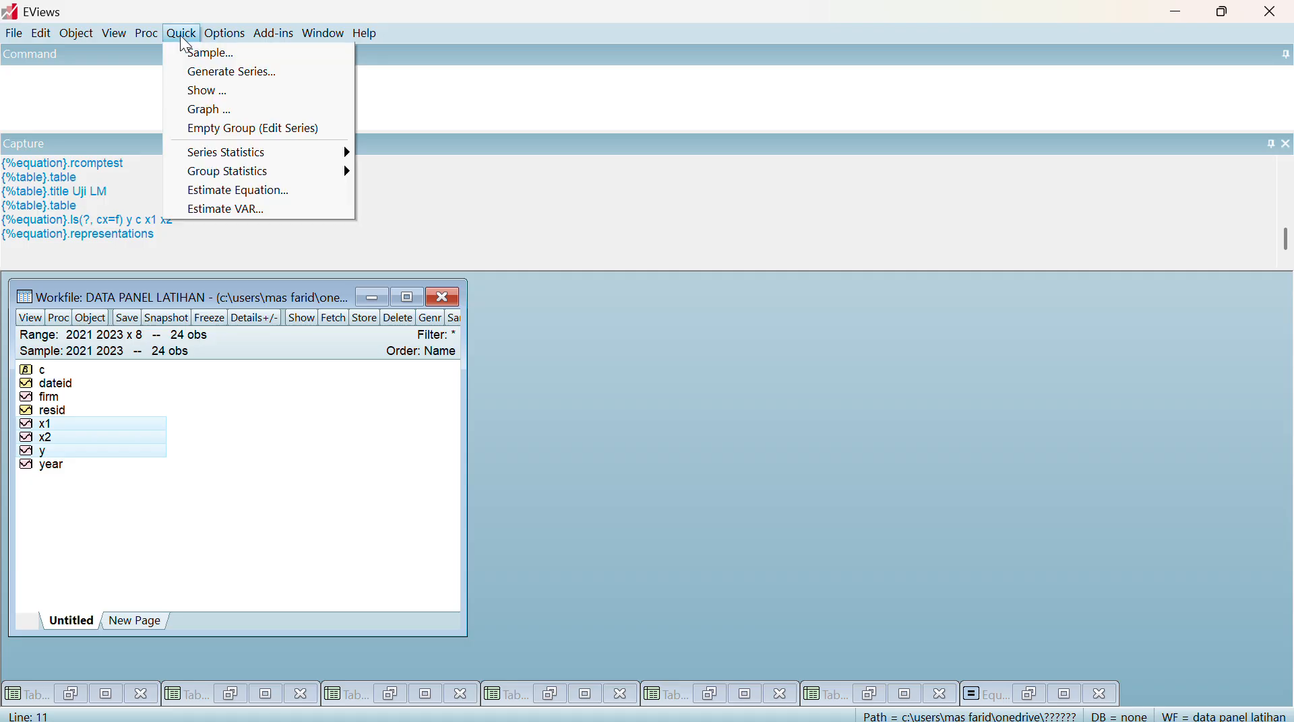
{"action": "mouse_move", "coordinate": [274, 182]}
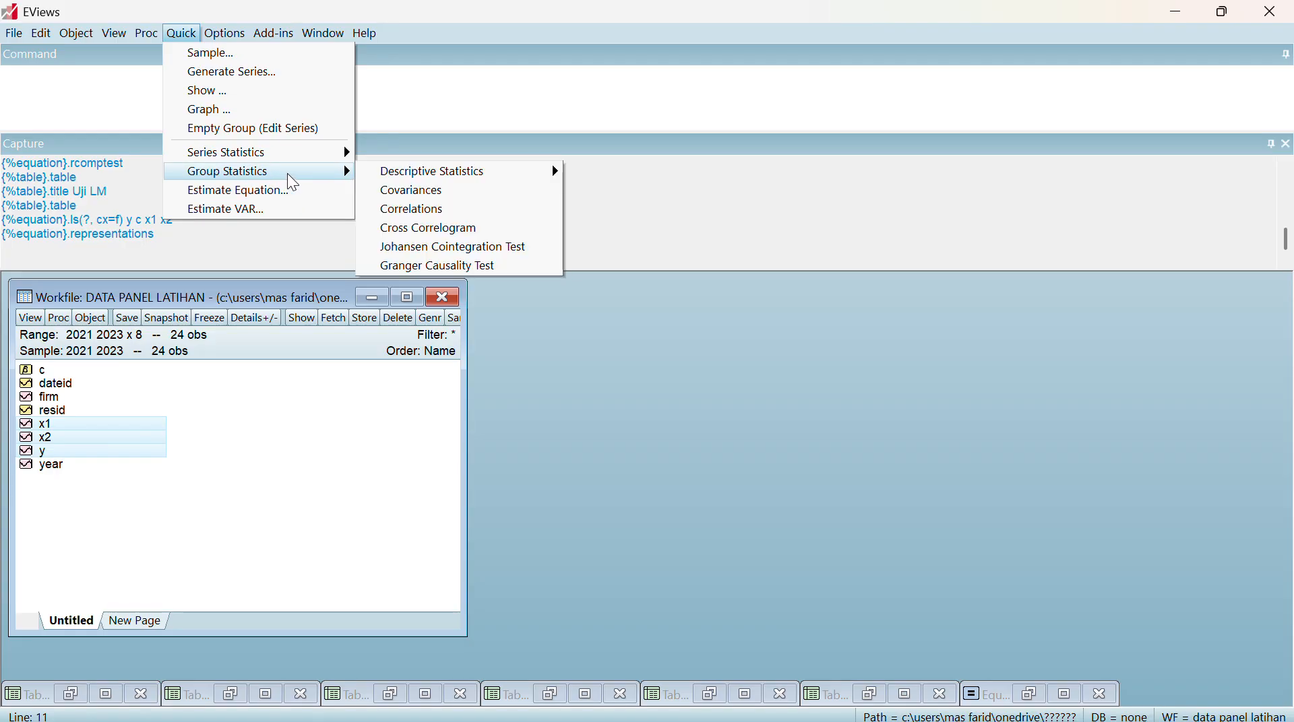
{"action": "left_click", "coordinate": [402, 221]}
{"action": "left_click", "coordinate": [568, 317]}
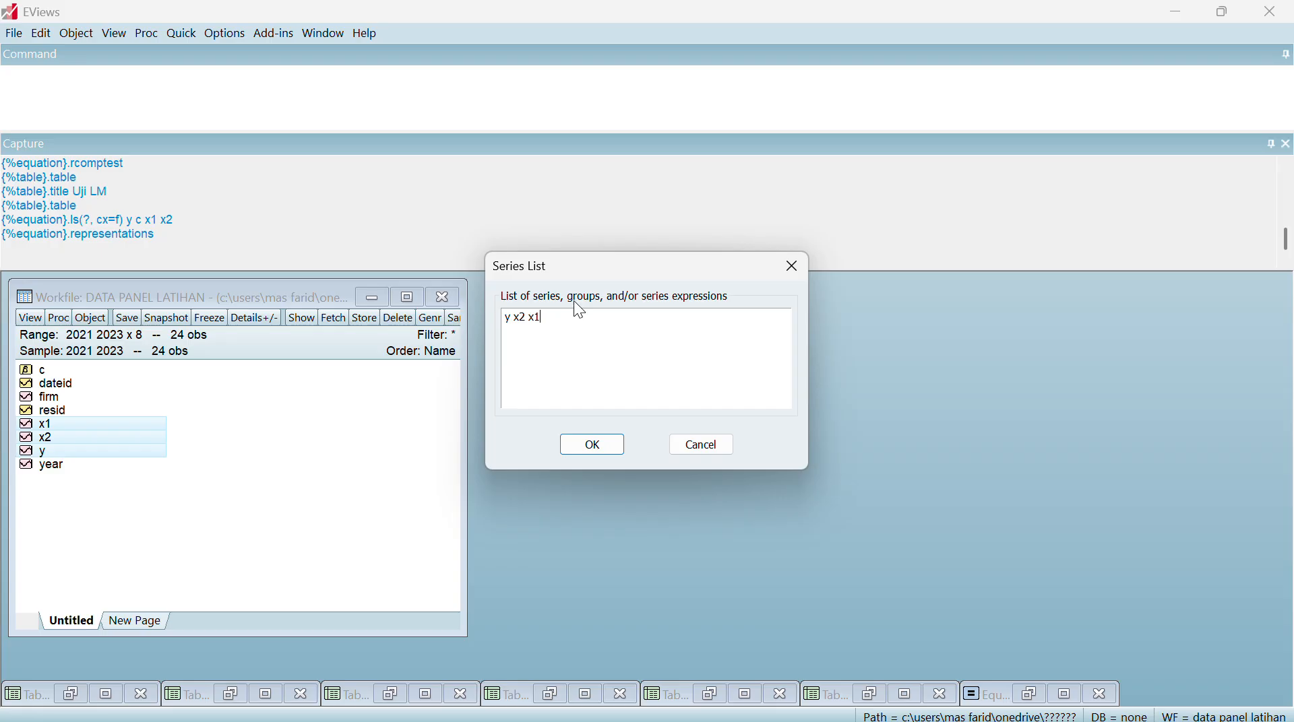
{"action": "key", "text": "BackSpace"}
{"action": "key", "text": "BackSpace"}
{"action": "key", "text": "BackSpace"}
{"action": "key", "text": "BackSpace"}
{"action": "key", "text": "BackSpace"}
{"action": "key", "text": "BackSpace"}
{"action": "key", "text": "BackSpace"}
{"action": "type", "text": "x1 x2"}
{"action": "left_click", "coordinate": [602, 457]}
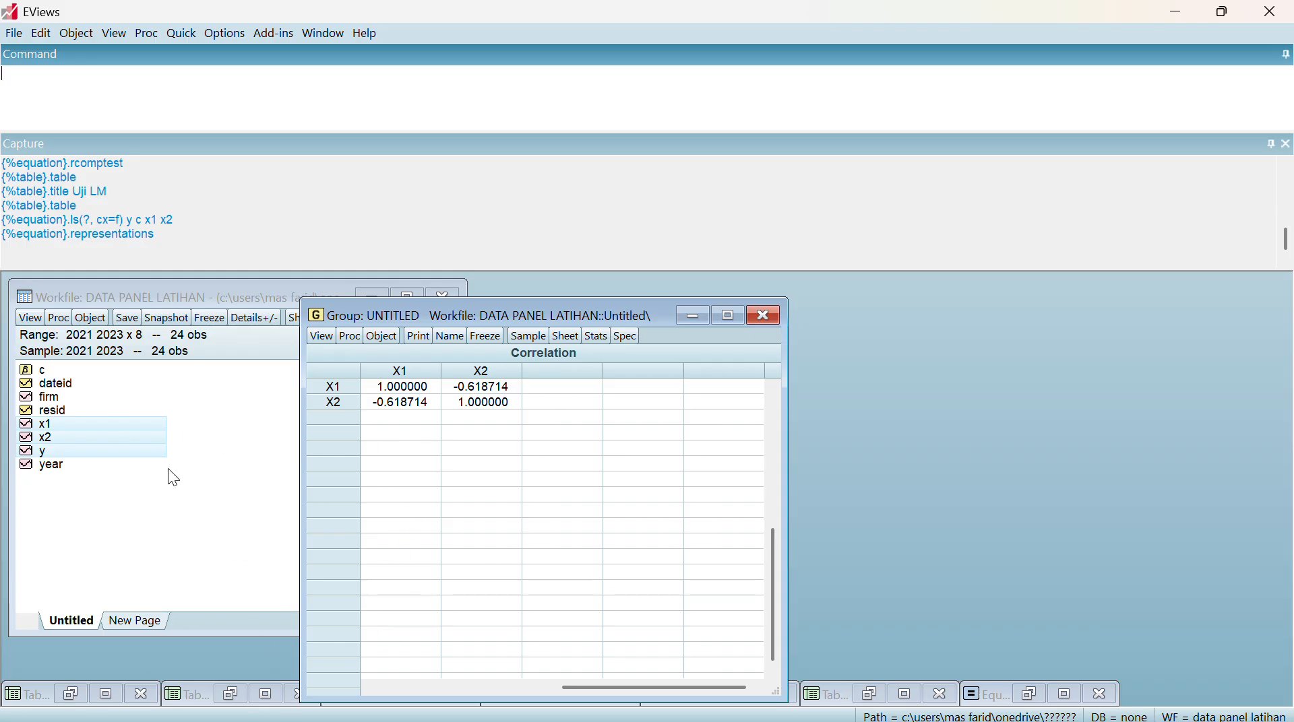
Examine the correlation coefficients between X1 and X2 in the correlation matrix
{"action": "left_click", "coordinate": [416, 405]}
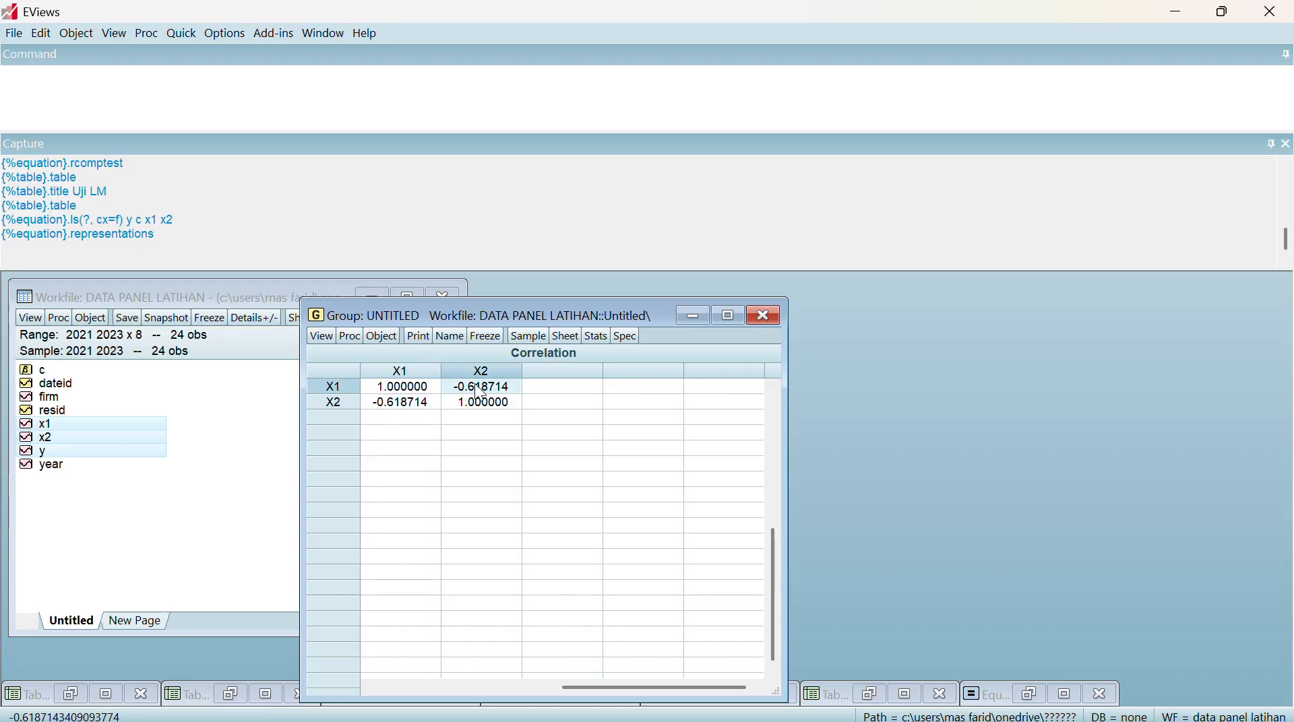
{"action": "left_click", "coordinate": [404, 404]}
{"action": "left_click", "coordinate": [490, 388]}
{"action": "left_click", "coordinate": [416, 402]}
{"action": "left_click", "coordinate": [460, 389]}
{"action": "left_click", "coordinate": [417, 404]}
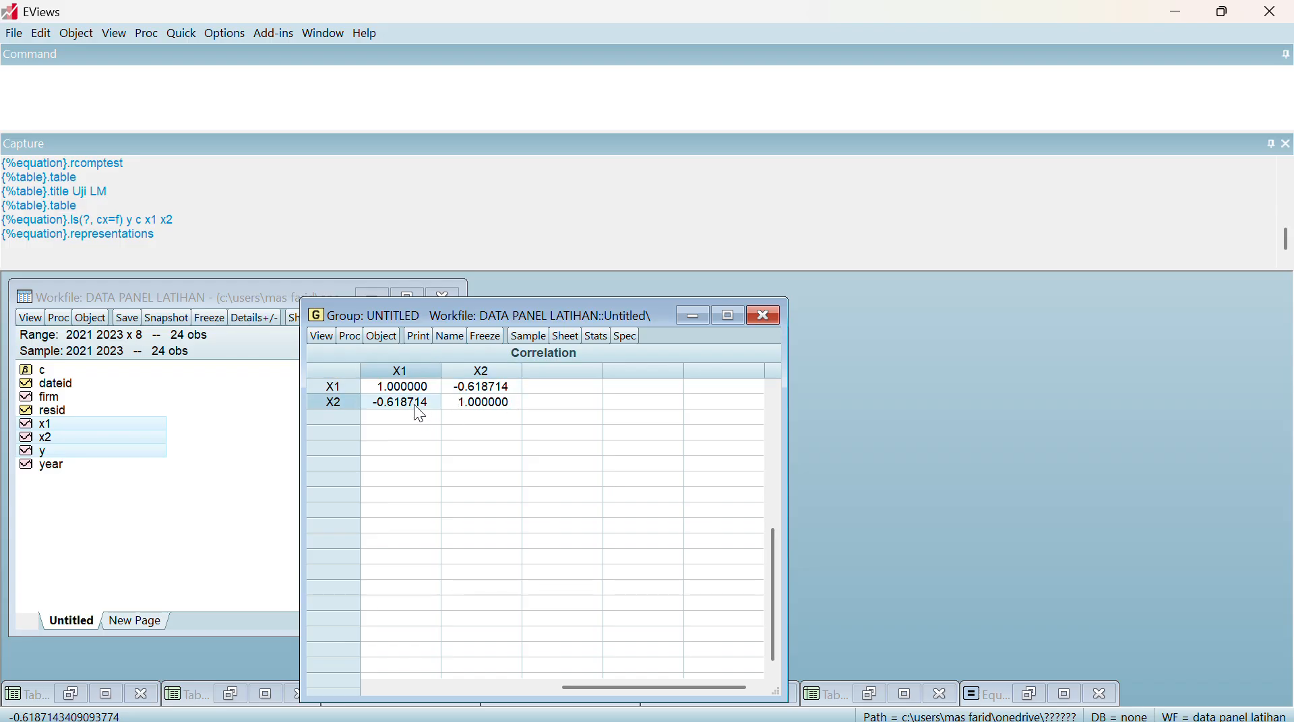
{"action": "left_click", "coordinate": [477, 403]}
{"action": "left_click", "coordinate": [479, 390]}
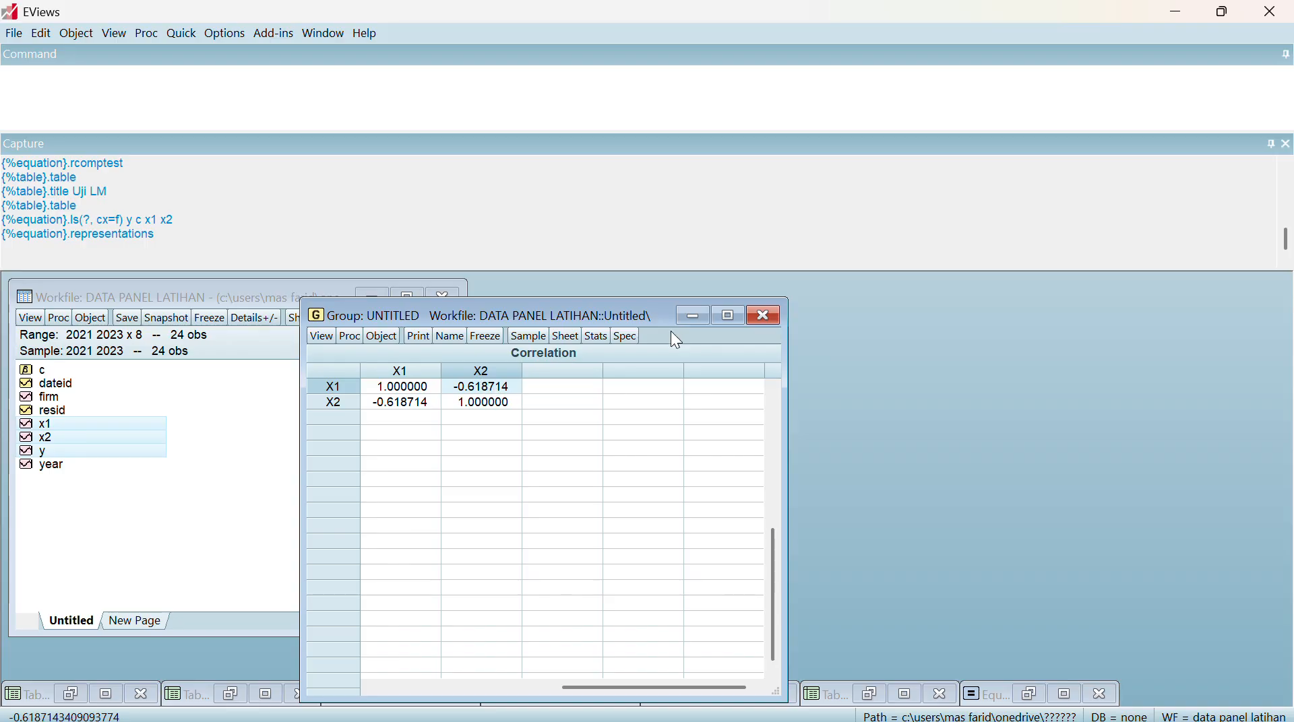
Freeze the correlation matrix as a table and title it Multikol
{"action": "left_click", "coordinate": [484, 337]}
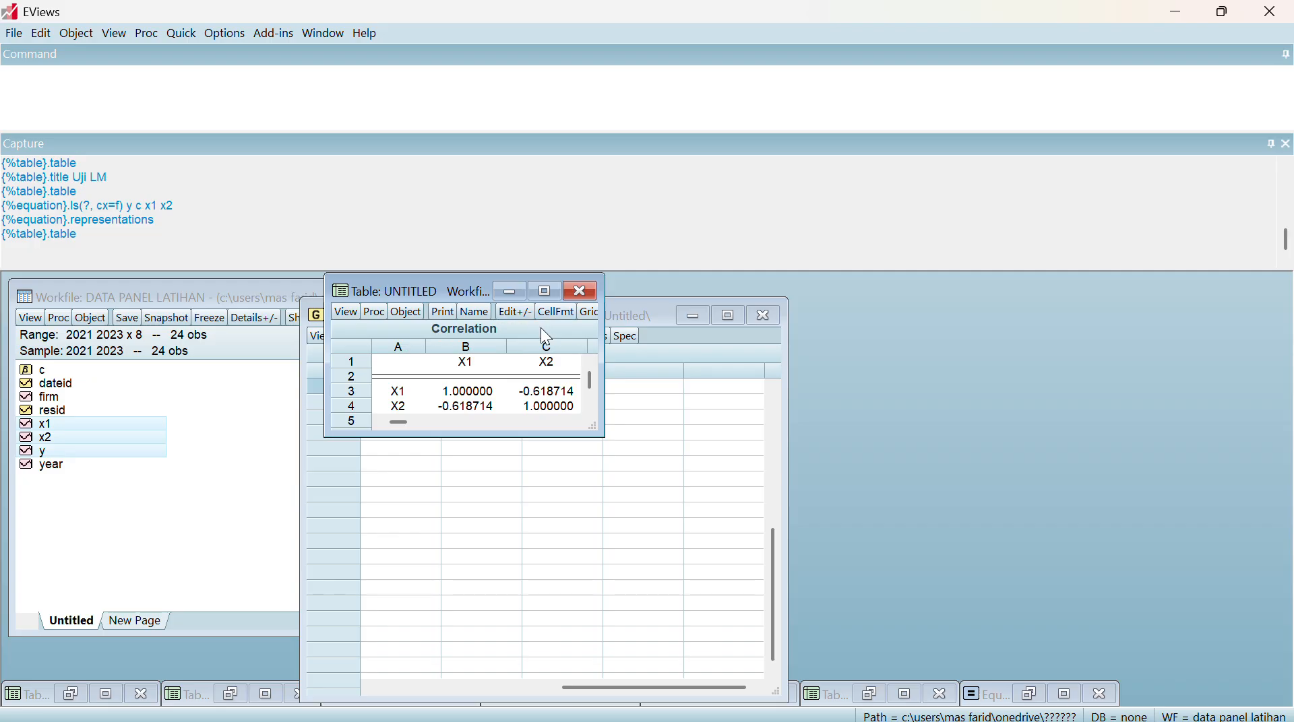
{"action": "left_click", "coordinate": [480, 315]}
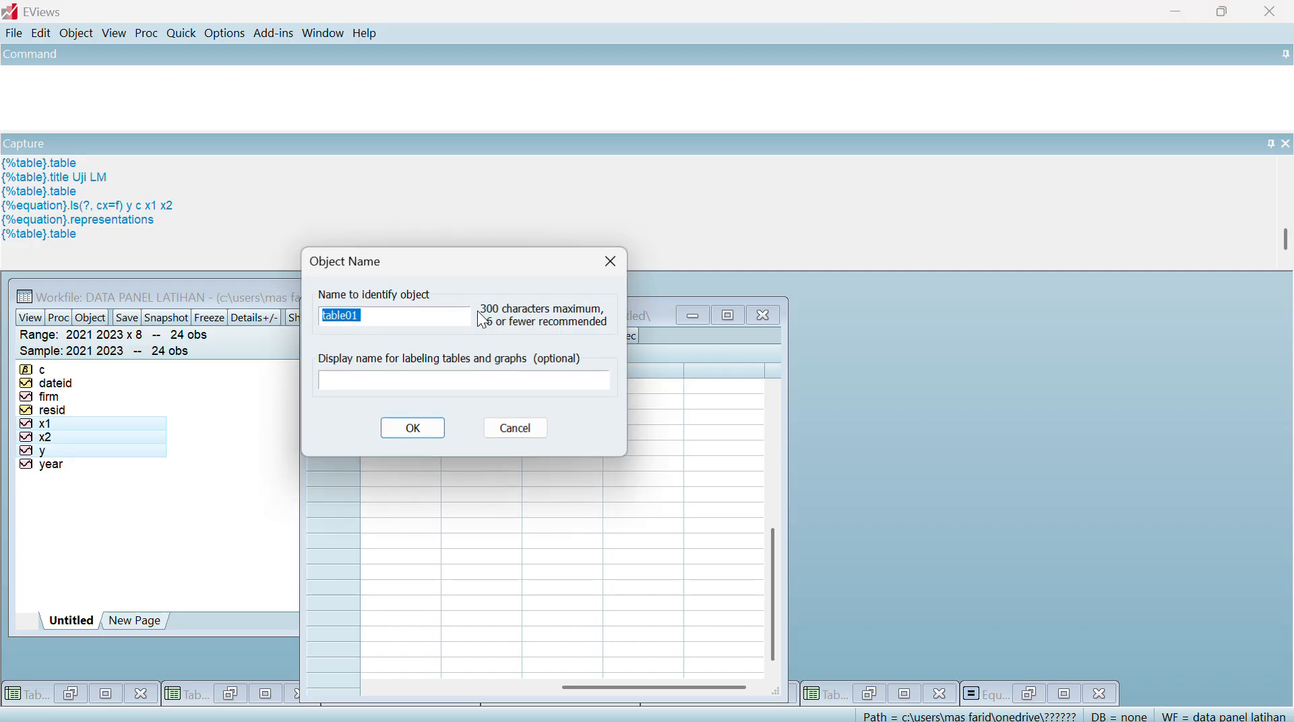
{"action": "left_click", "coordinate": [613, 256]}
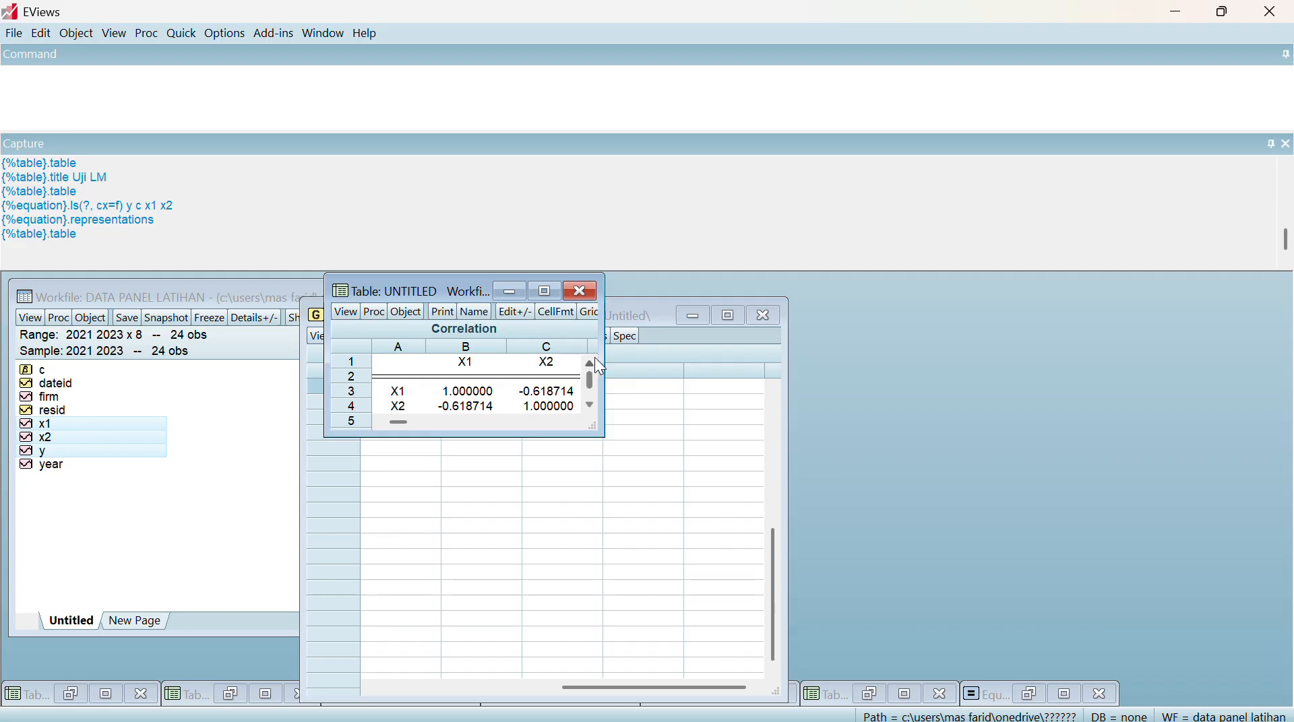
{"action": "left_click_drag", "start_coordinate": [604, 367], "coordinate": [673, 357]}
{"action": "left_click", "coordinate": [633, 312]}
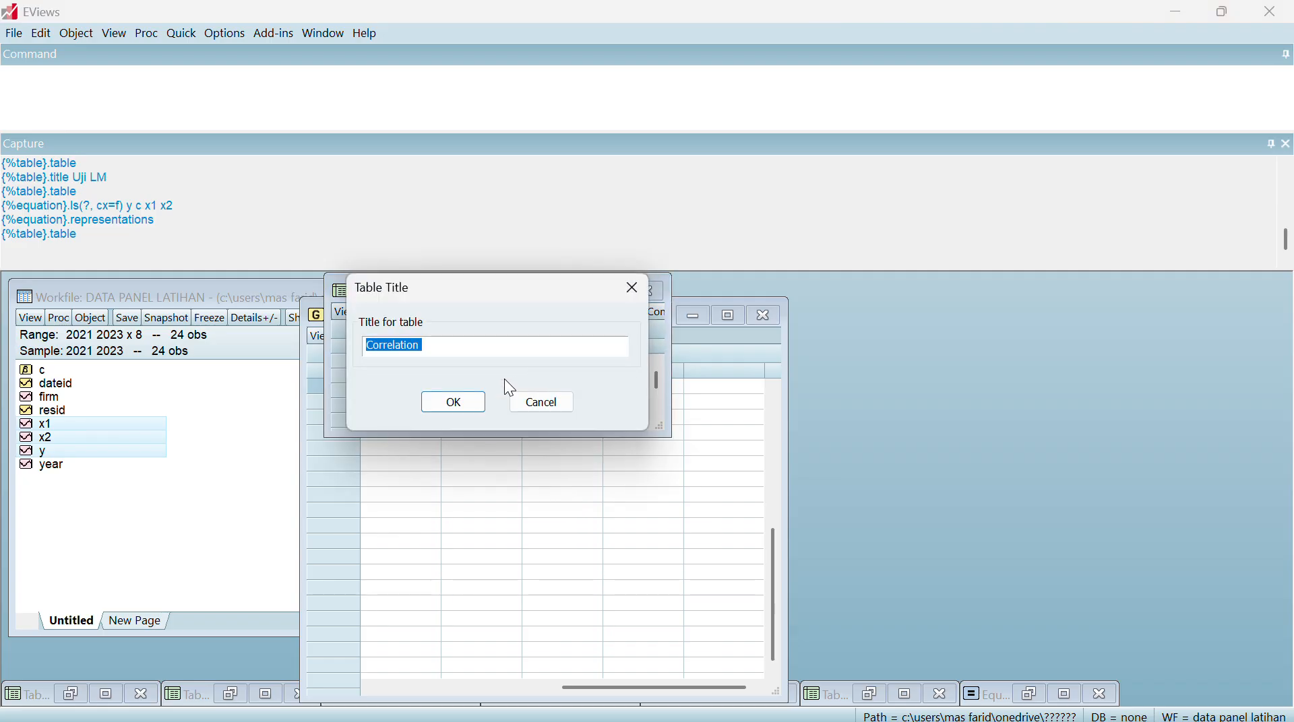
{"action": "type", "text": "Multikol"}
{"action": "key", "text": "Return"}
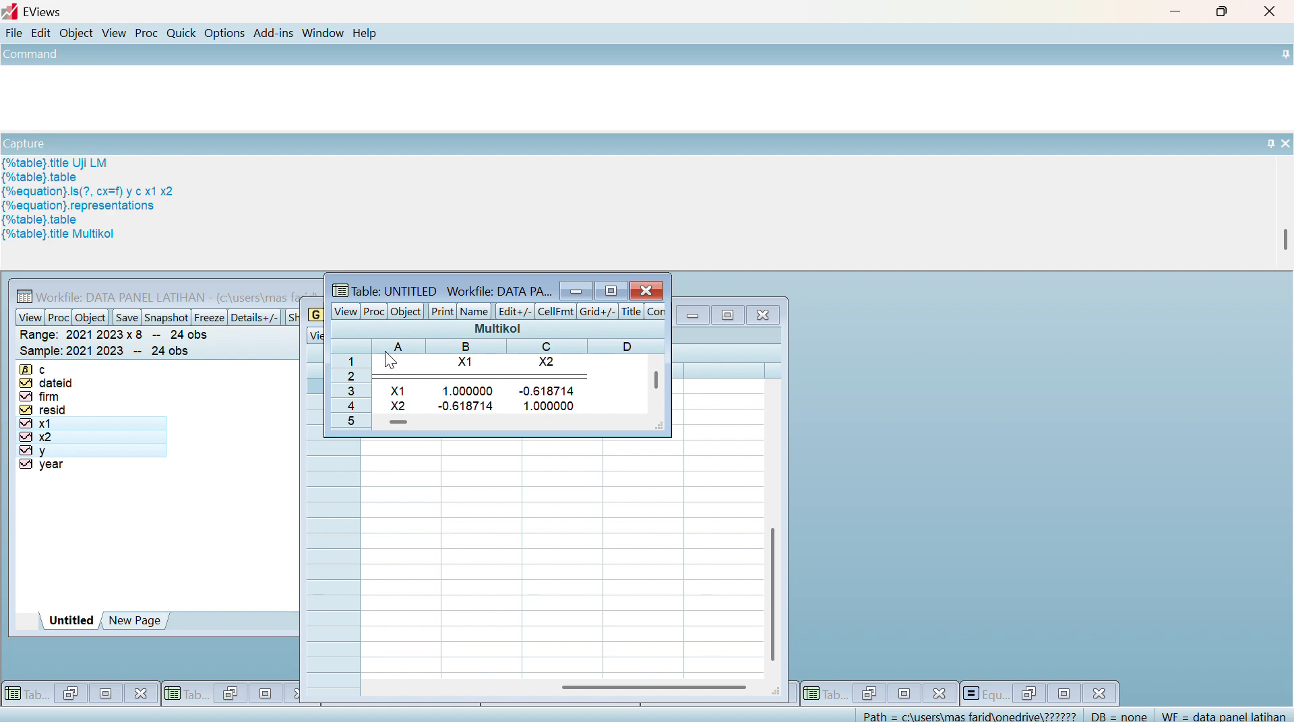
Copy rows 1 to 4 of columns A to C from the Multikol table with numbers as displayed
{"action": "left_click", "coordinate": [385, 357]}
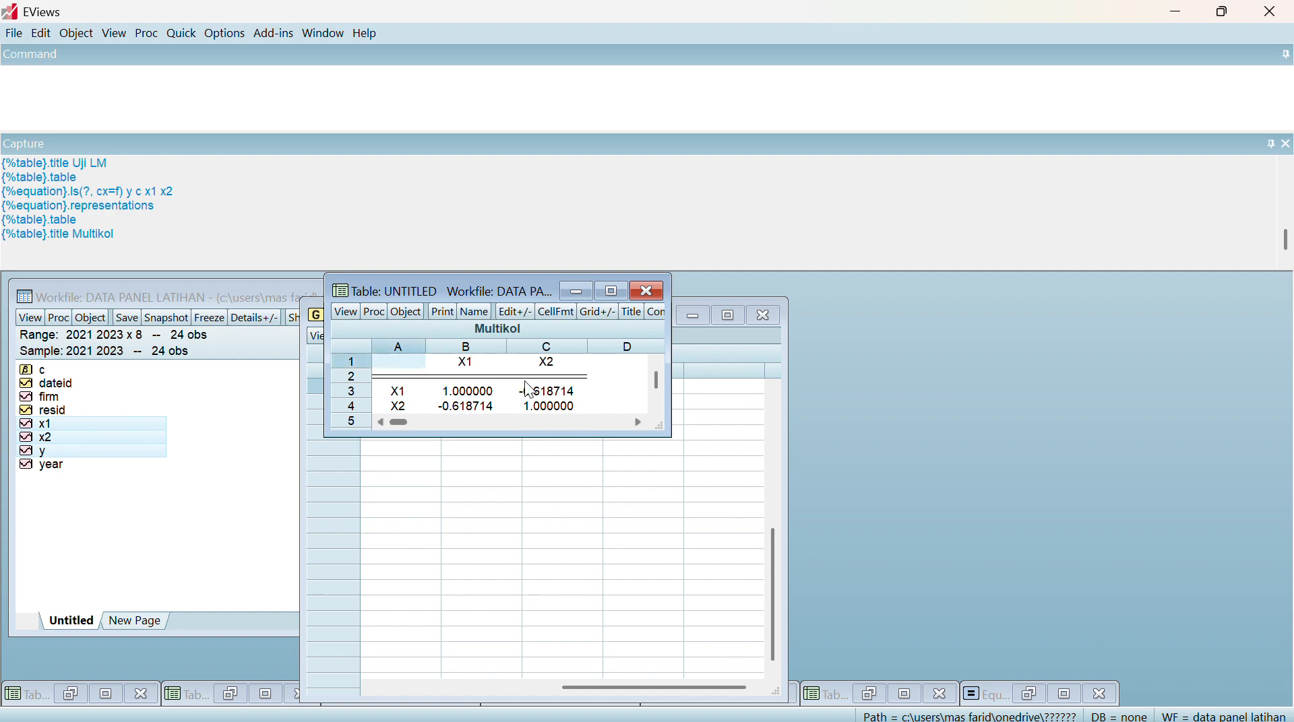
{"action": "left_click_drag", "start_coordinate": [388, 364], "coordinate": [524, 407]}
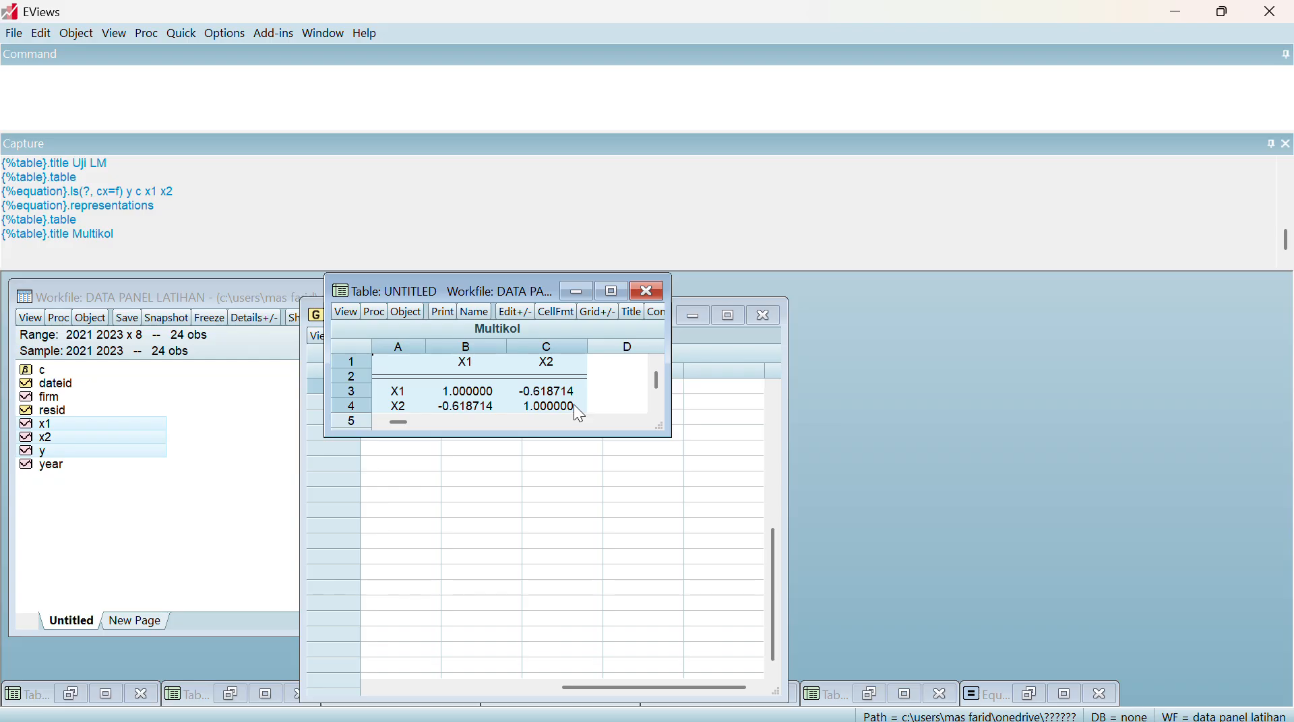
{"action": "key", "text": "ctrl+c"}
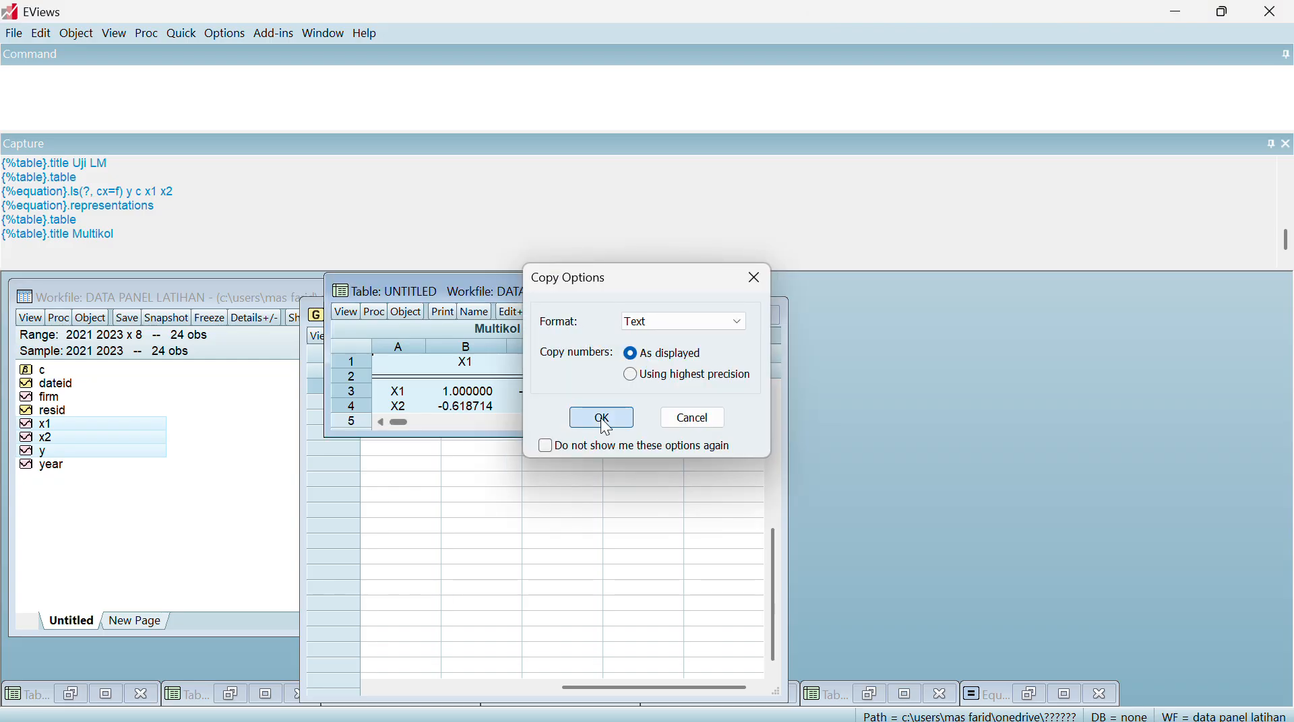
{"action": "left_click", "coordinate": [602, 415]}
Minimize the Multikol table and switch to the Word document
{"action": "left_click", "coordinate": [576, 291]}
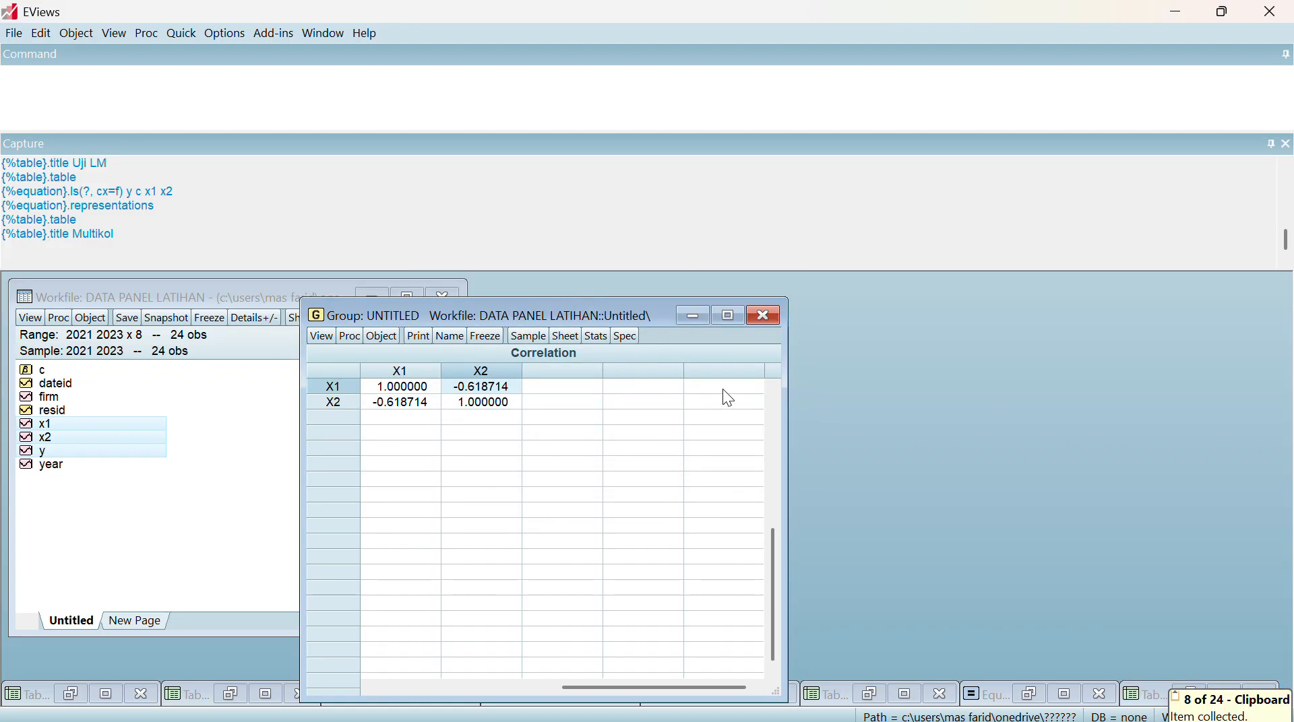
{"action": "left_click", "coordinate": [745, 704]}
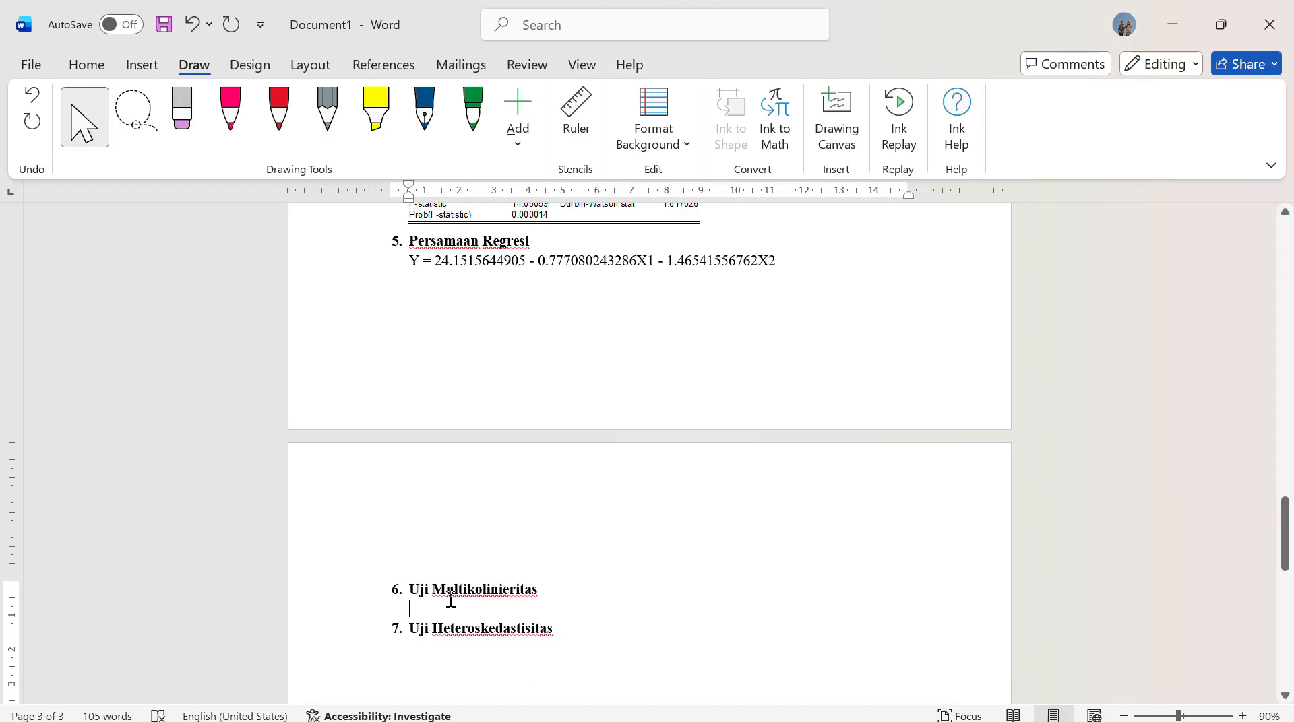
{"action": "right_click", "coordinate": [443, 615]}
{"action": "left_click", "coordinate": [560, 384]}
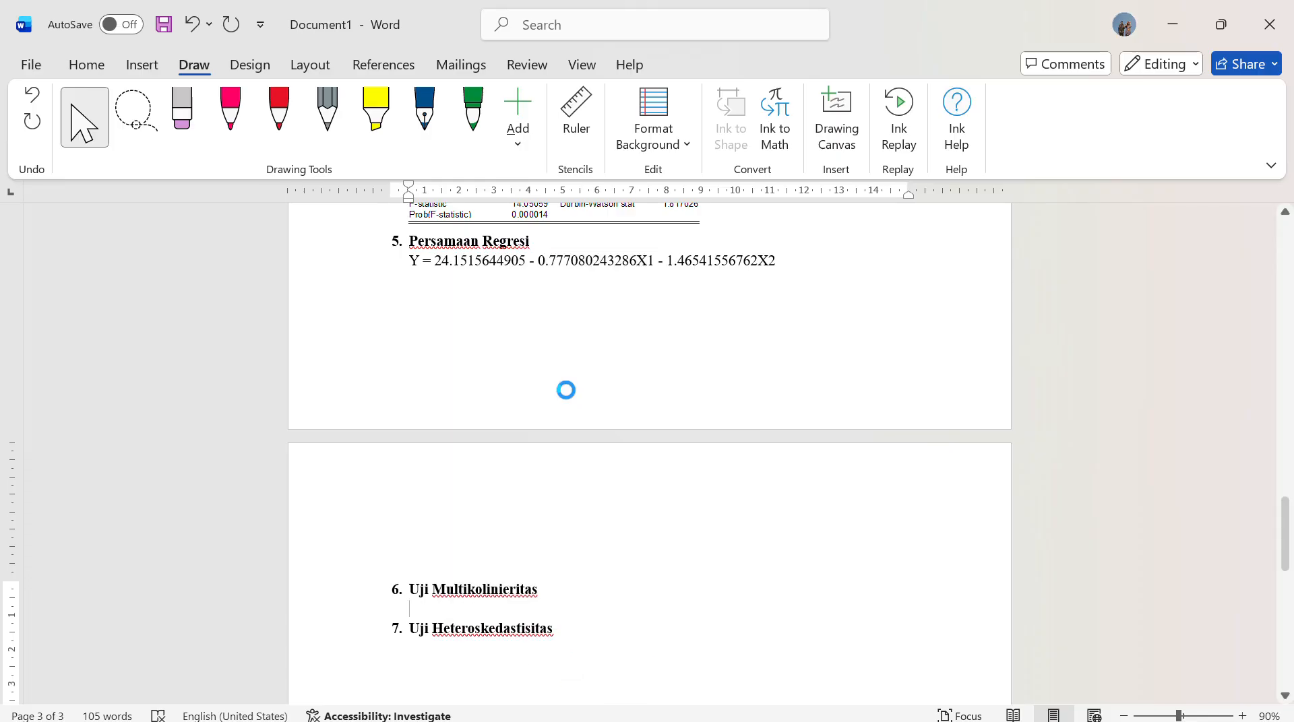
{"action": "left_click", "coordinate": [184, 30]}
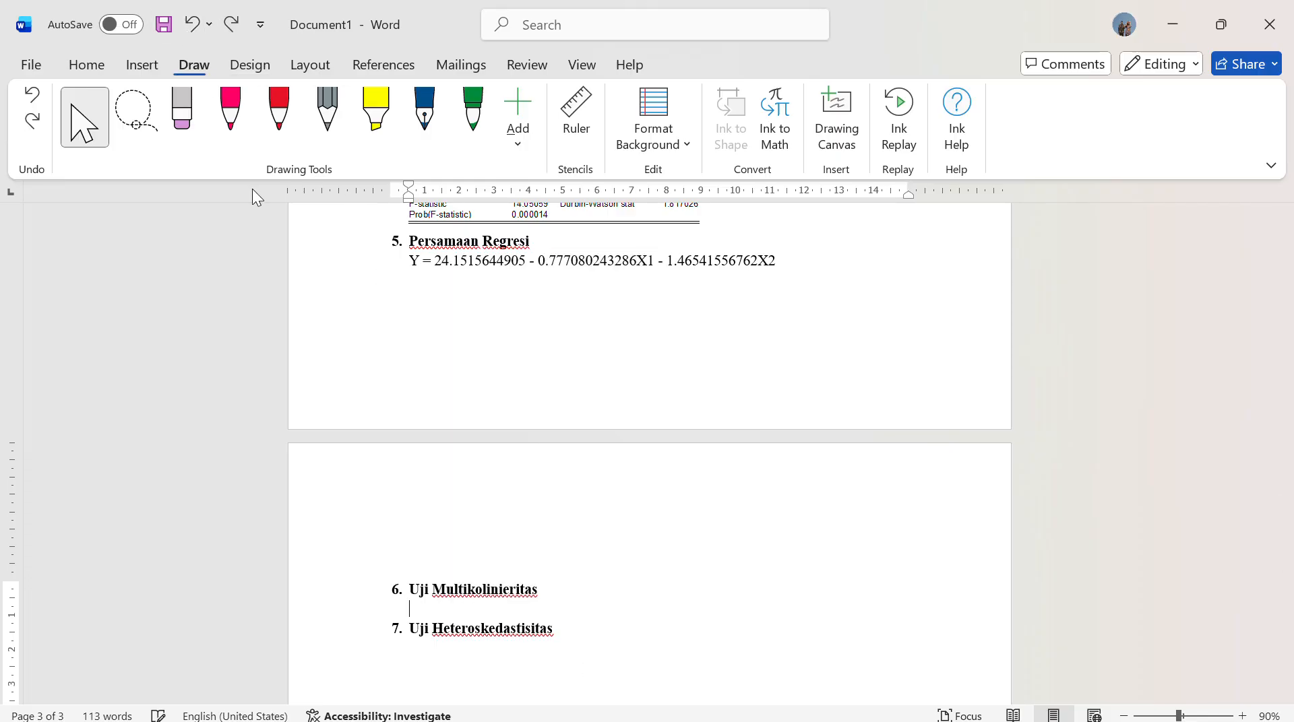
Paste the correlation table as a picture under Uji Multikolinieritas and add an empty line below it
{"action": "right_click", "coordinate": [427, 604]}
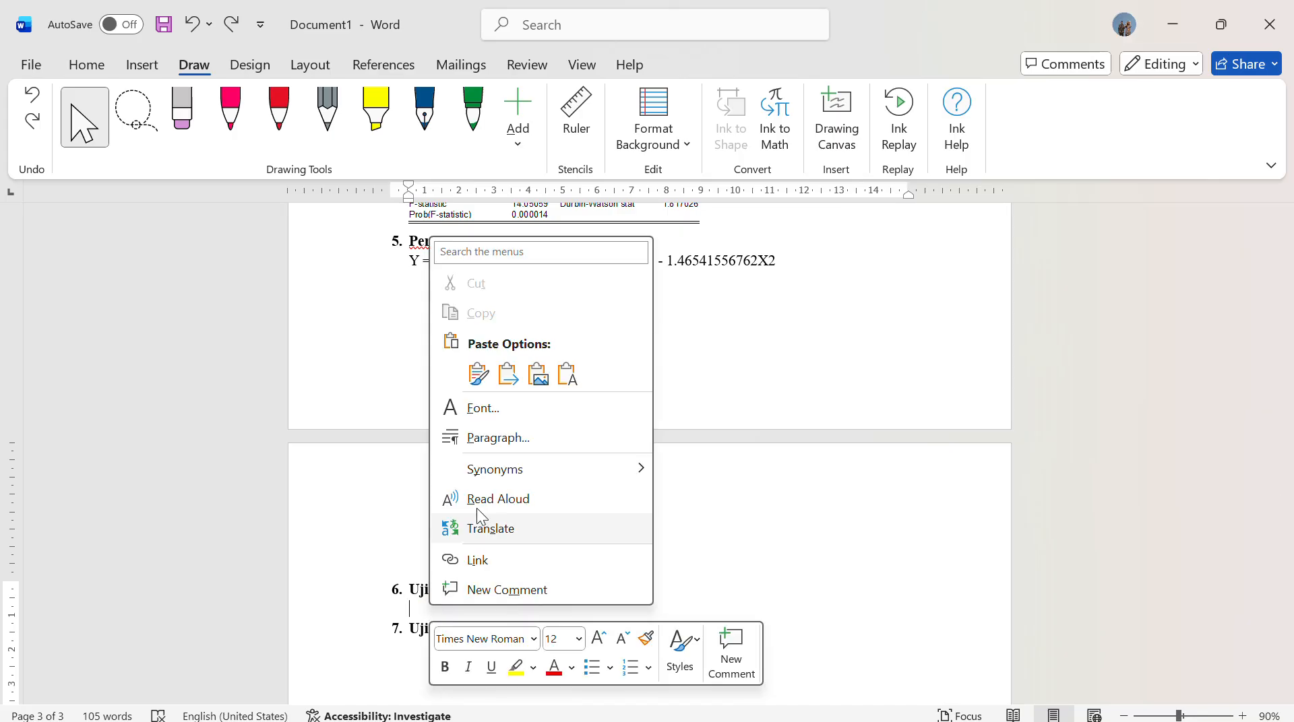
{"action": "left_click", "coordinate": [534, 383]}
{"action": "key", "text": "Return"}
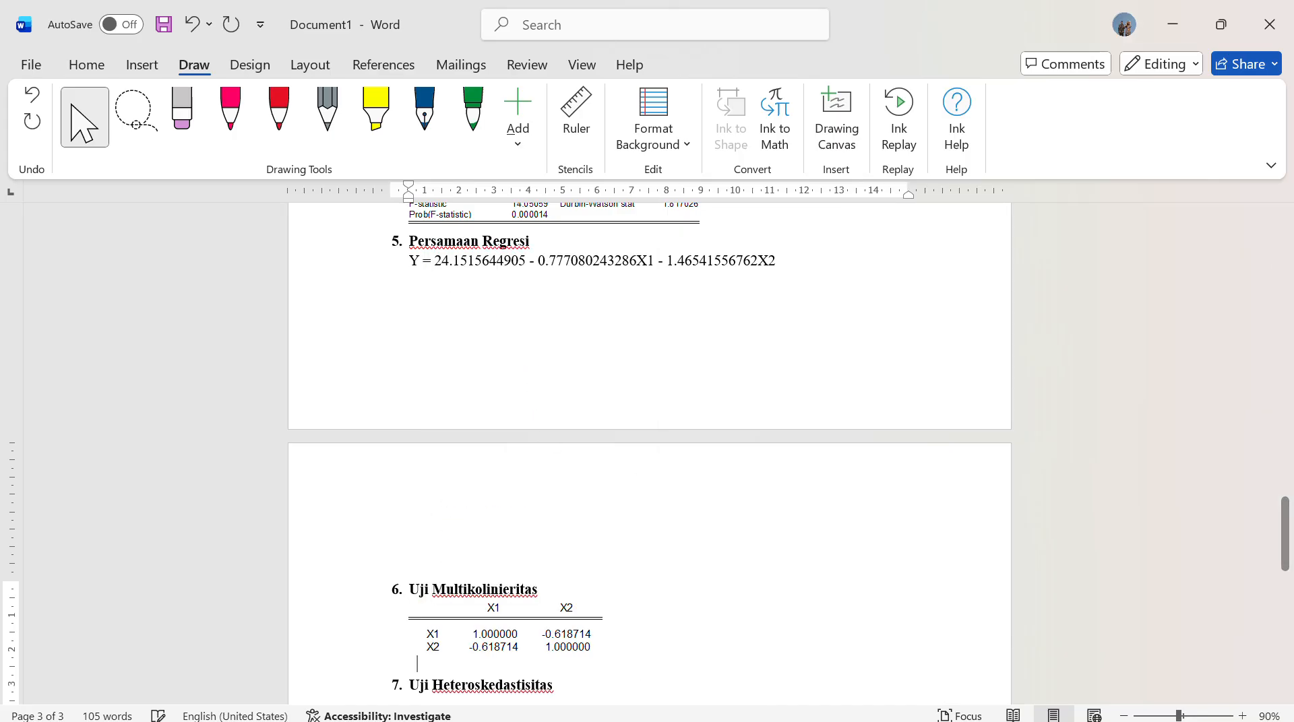
Highlight the two X1–X2 correlation coefficients in the pasted table with the yellow highlighter pen
{"action": "left_click", "coordinate": [375, 114]}
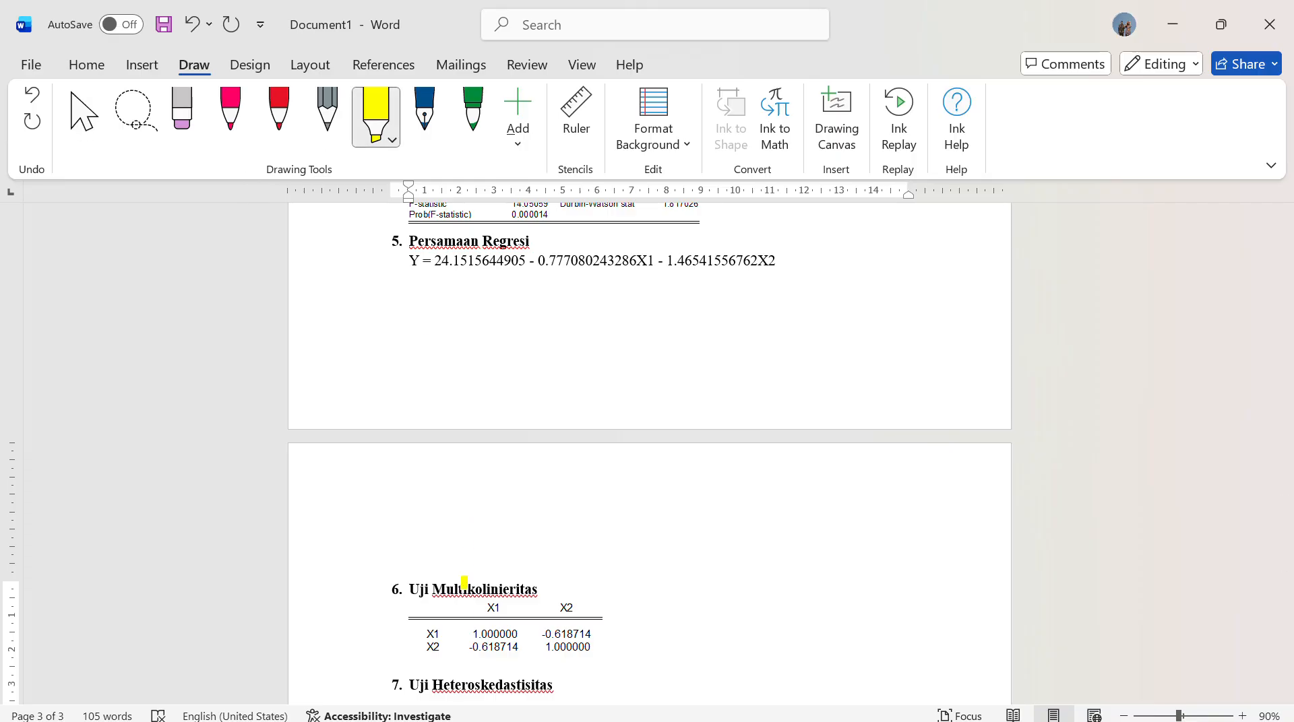
{"action": "mouse_move", "coordinate": [470, 647]}
{"action": "left_mouse_down"}
{"action": "mouse_move", "coordinate": [520, 652]}
{"action": "mouse_move", "coordinate": [594, 634]}
{"action": "left_mouse_up"}
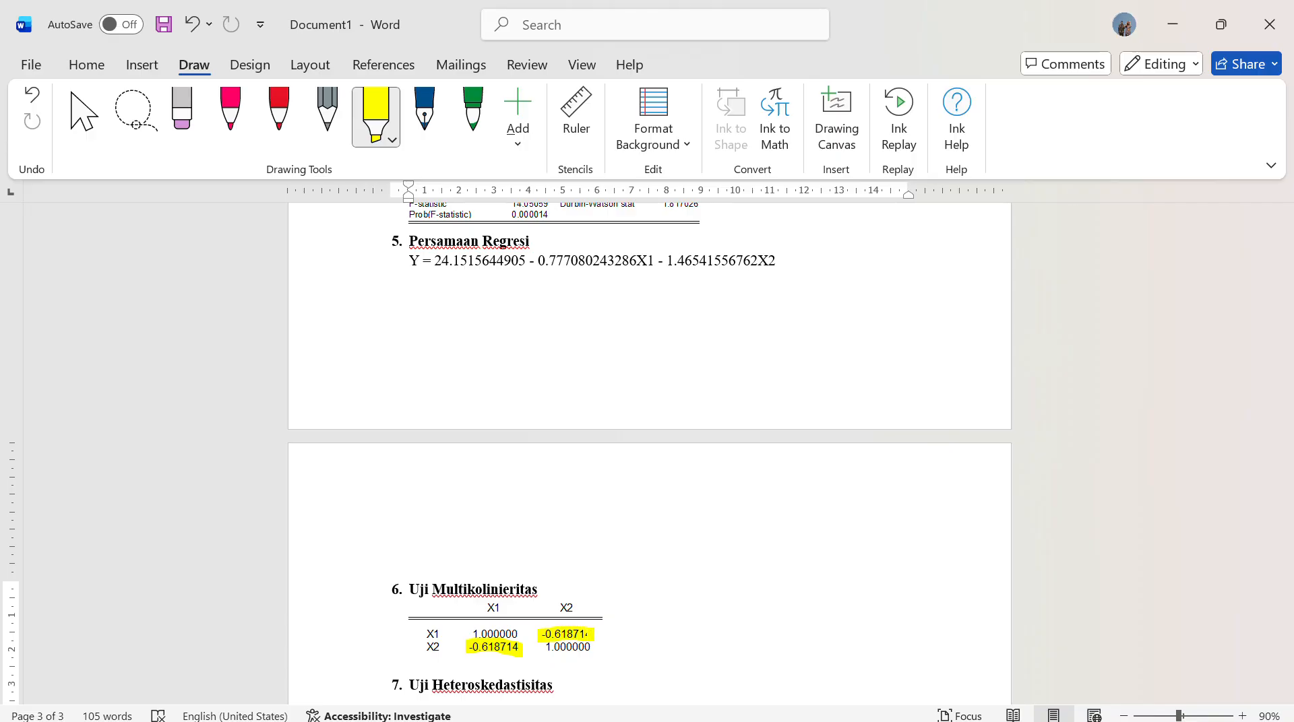
{"action": "left_click", "coordinate": [84, 116]}
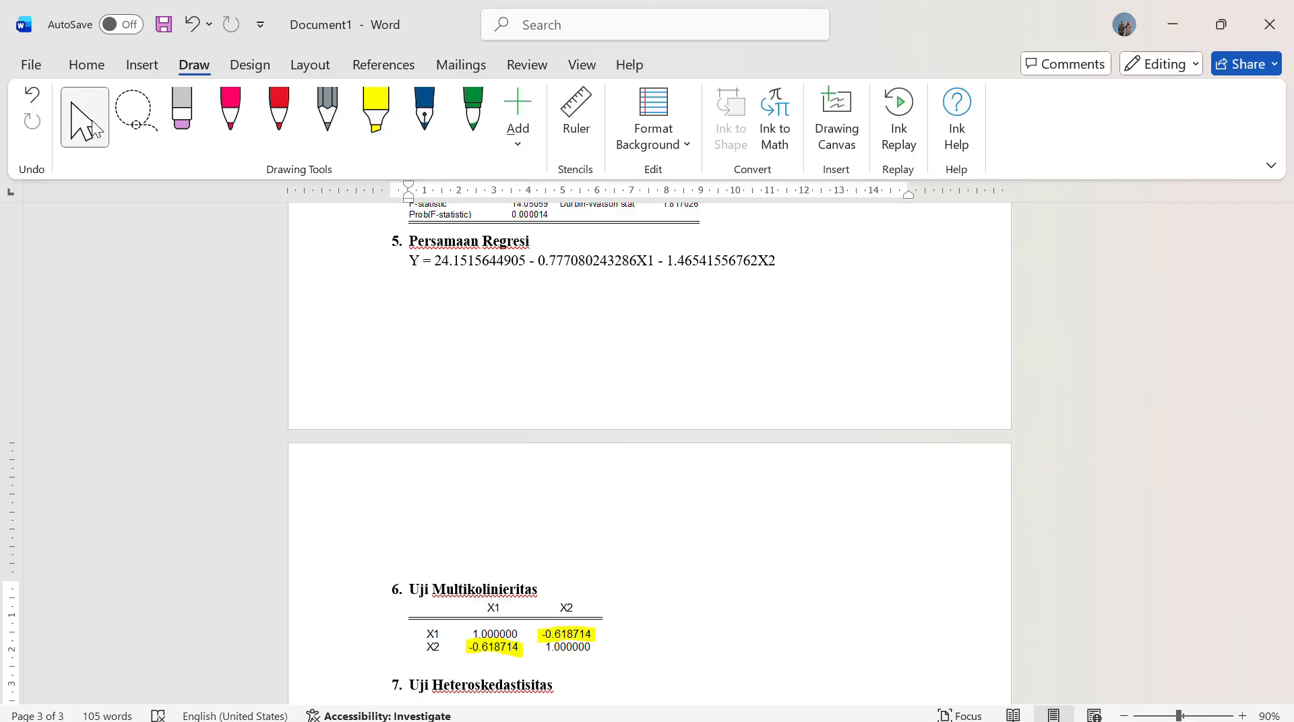
Copy the text "Karena nilai Prob. 0,0911 > 0,05, maka" from above Regresi Berganda to the line below the multicollinearity table
{"action": "scroll", "coordinate": [465, 511], "scroll_direction": "down", "scroll_amount": 5}
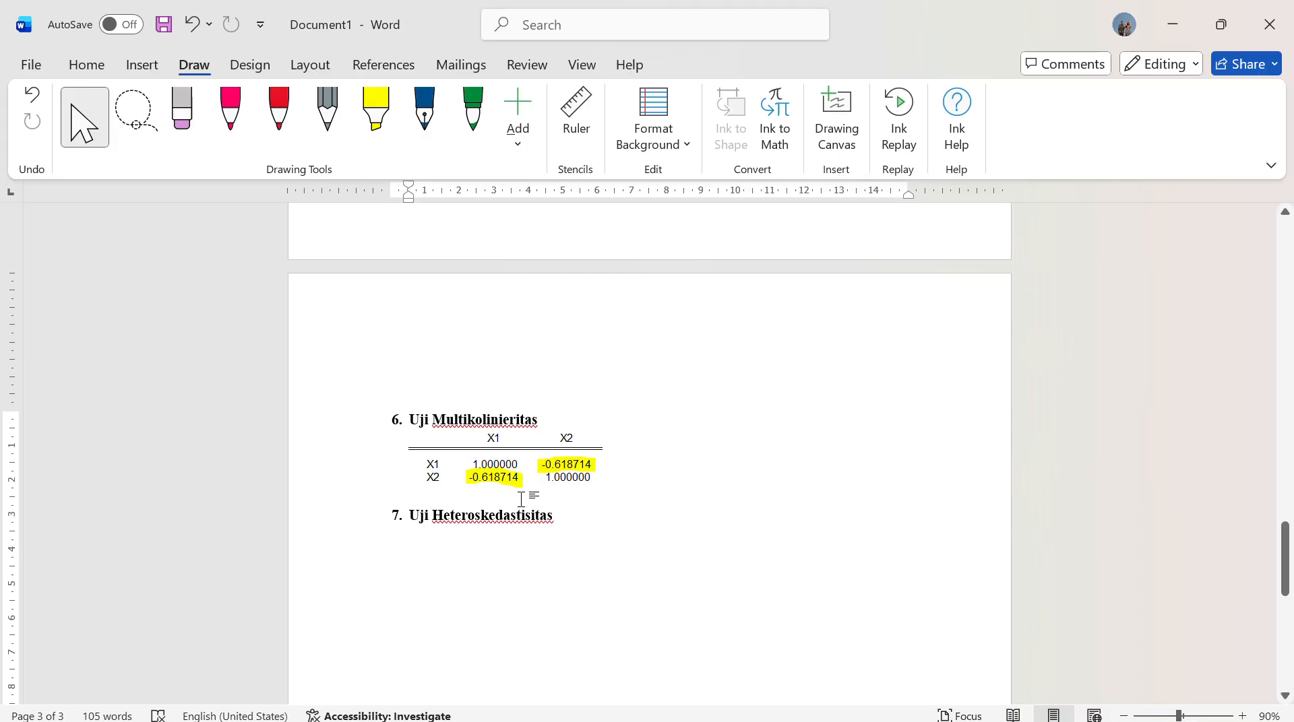
{"action": "scroll", "coordinate": [491, 436], "scroll_direction": "up", "scroll_amount": 7}
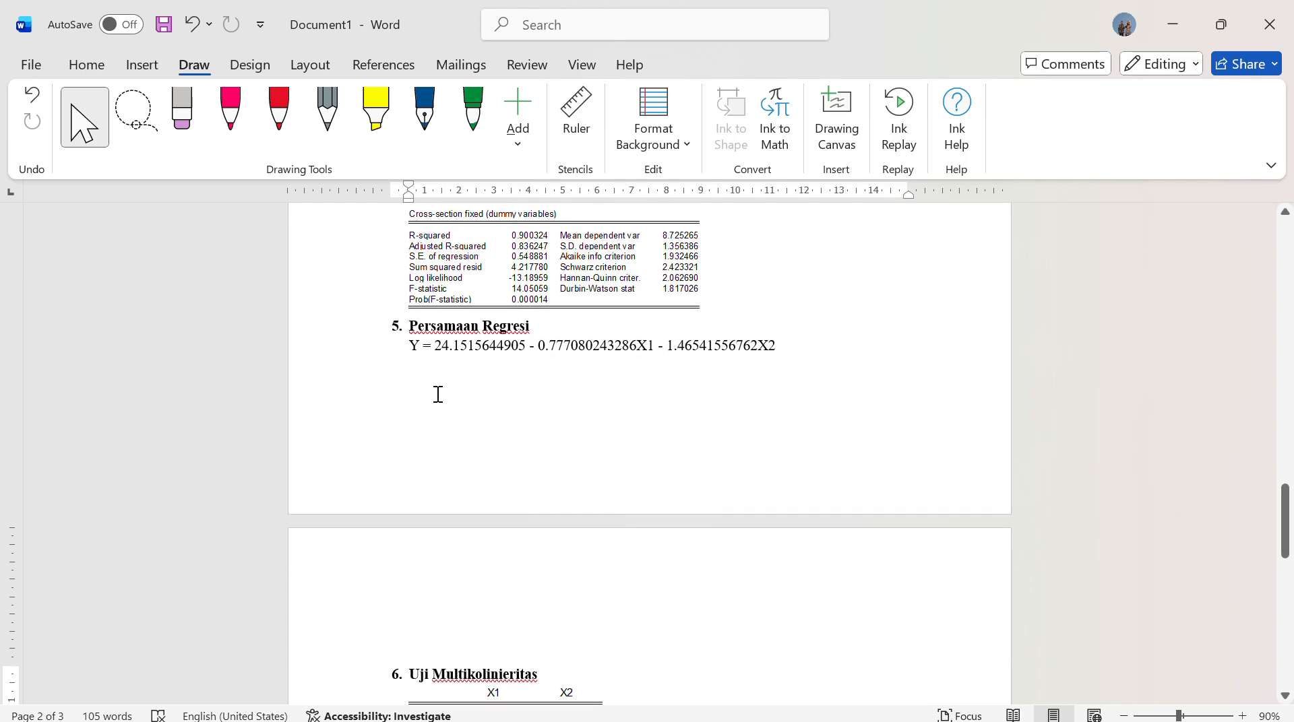
{"action": "scroll", "coordinate": [418, 370], "scroll_direction": "down", "scroll_amount": 2}
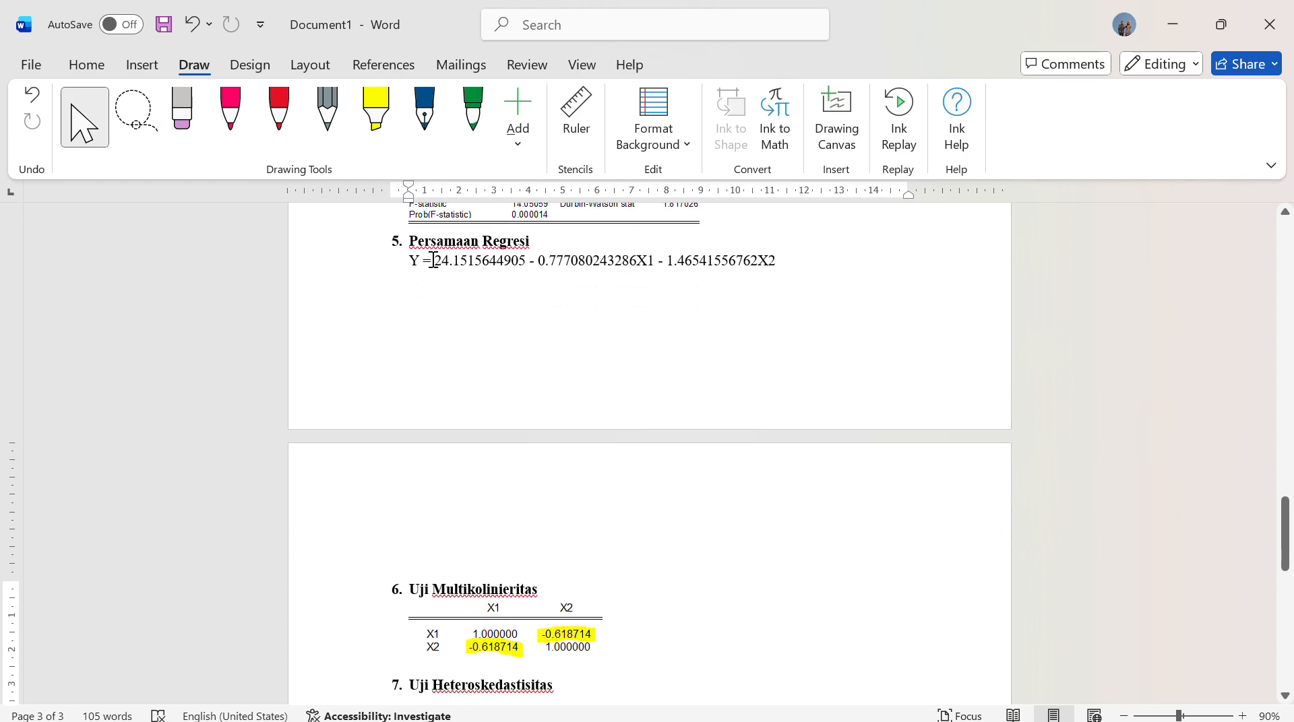
{"action": "scroll", "coordinate": [543, 216], "scroll_direction": "up", "scroll_amount": 3}
{"action": "scroll", "coordinate": [559, 378], "scroll_direction": "down", "scroll_amount": 5}
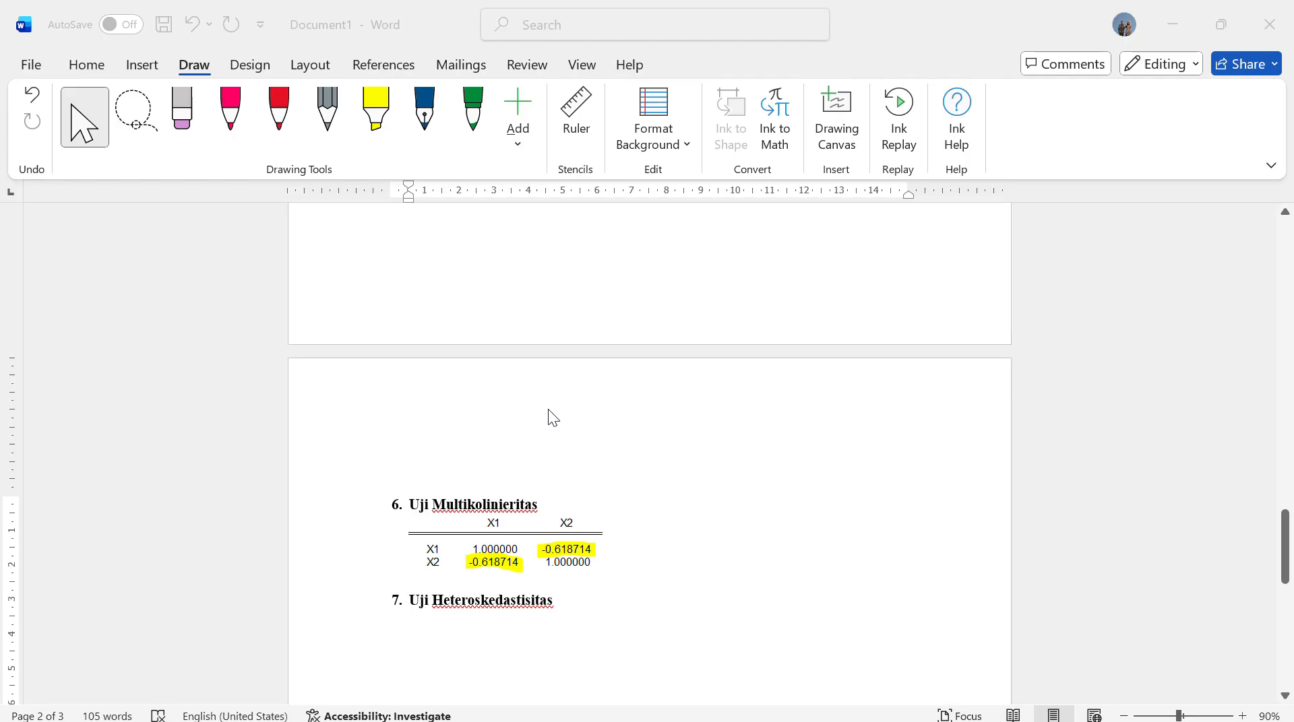
{"action": "scroll", "coordinate": [536, 422], "scroll_direction": "up", "scroll_amount": 12}
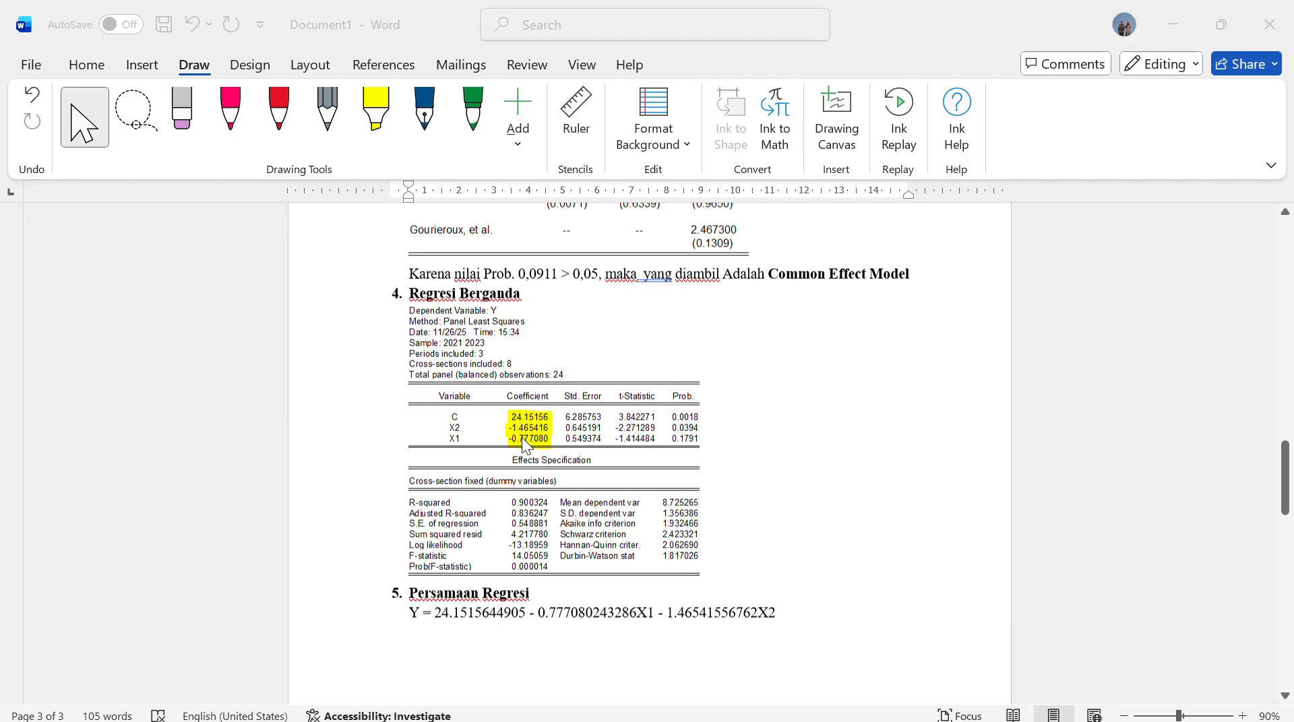
{"action": "scroll", "coordinate": [521, 438], "scroll_direction": "up", "scroll_amount": 6}
{"action": "scroll", "coordinate": [519, 439], "scroll_direction": "down", "scroll_amount": 2}
{"action": "left_click", "coordinate": [408, 433]}
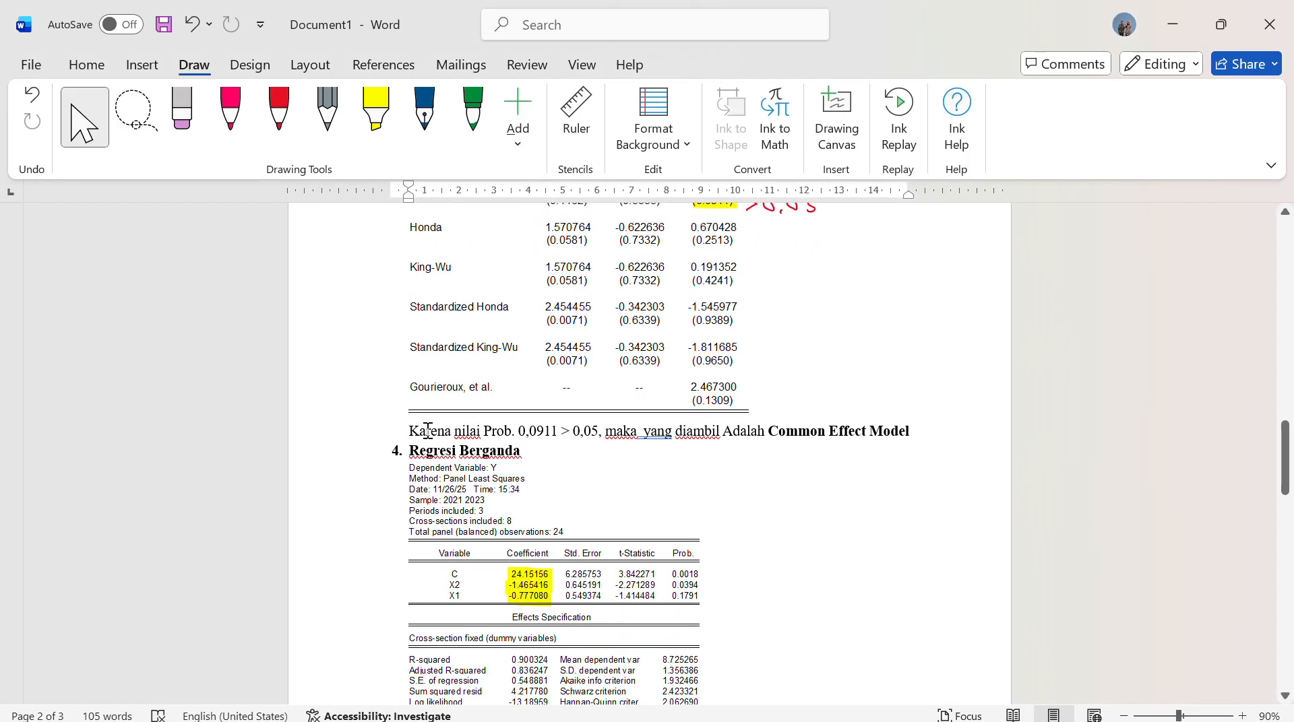
{"action": "left_click_drag", "start_coordinate": [408, 432], "coordinate": [645, 442]}
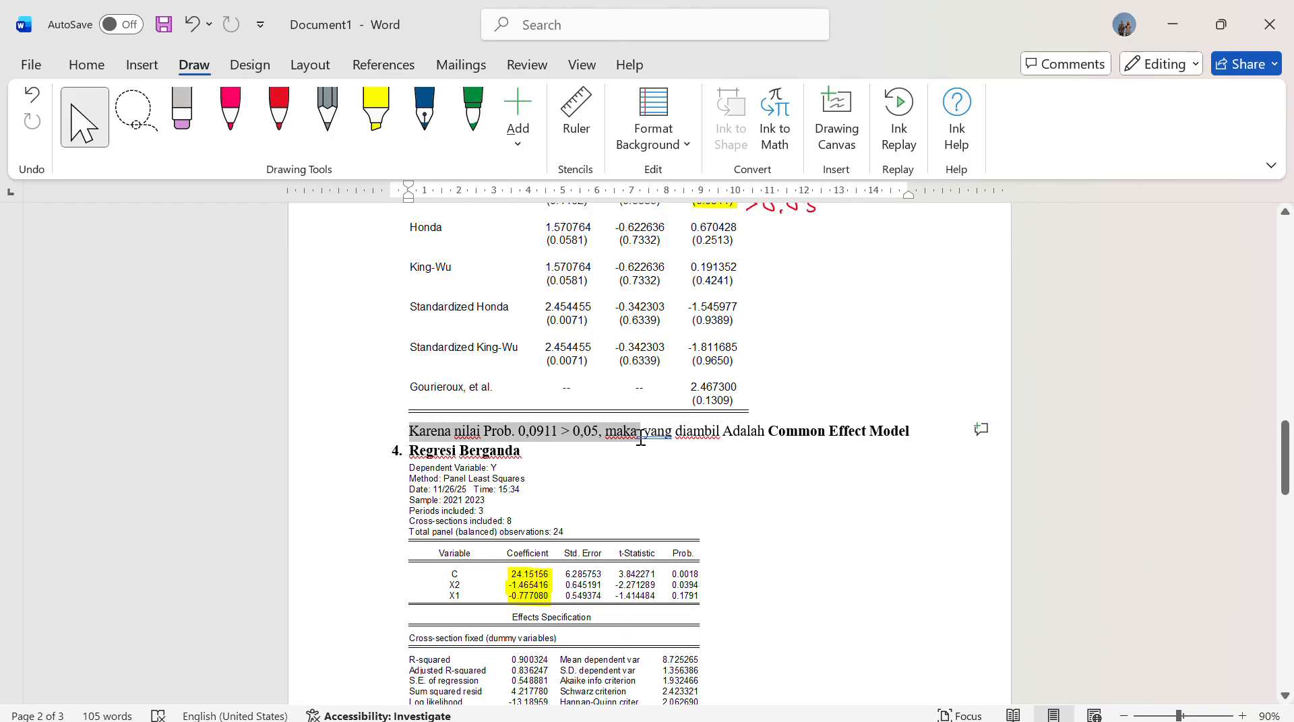
{"action": "key", "text": "ctrl+c"}
{"action": "scroll", "coordinate": [646, 453], "scroll_direction": "down", "scroll_amount": 10}
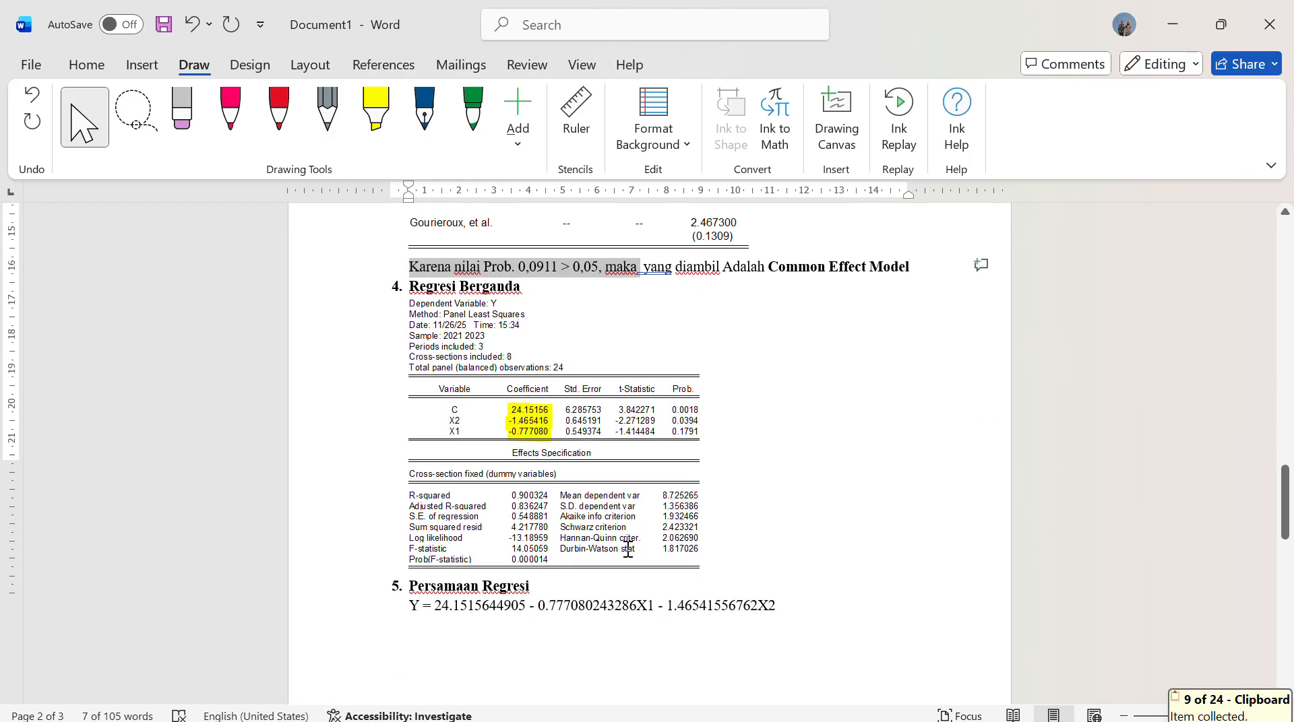
{"action": "left_click", "coordinate": [419, 541]}
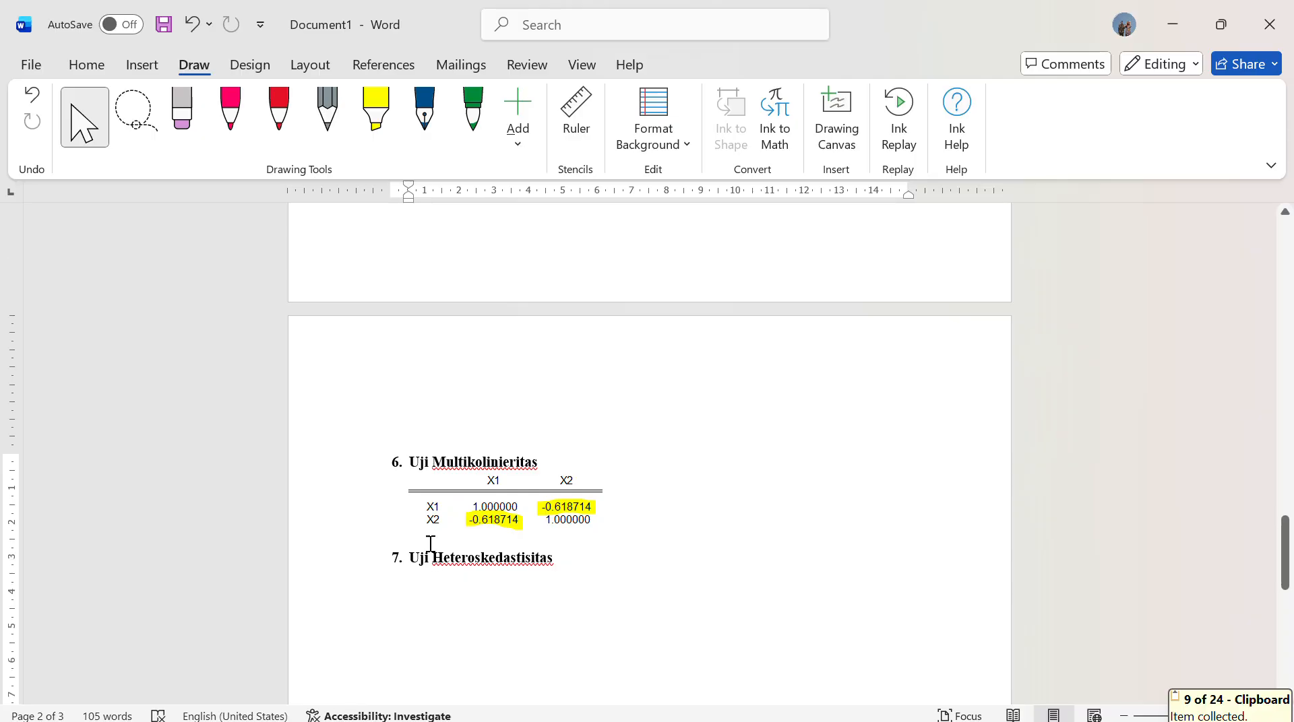
{"action": "key", "text": "ctrl+v"}
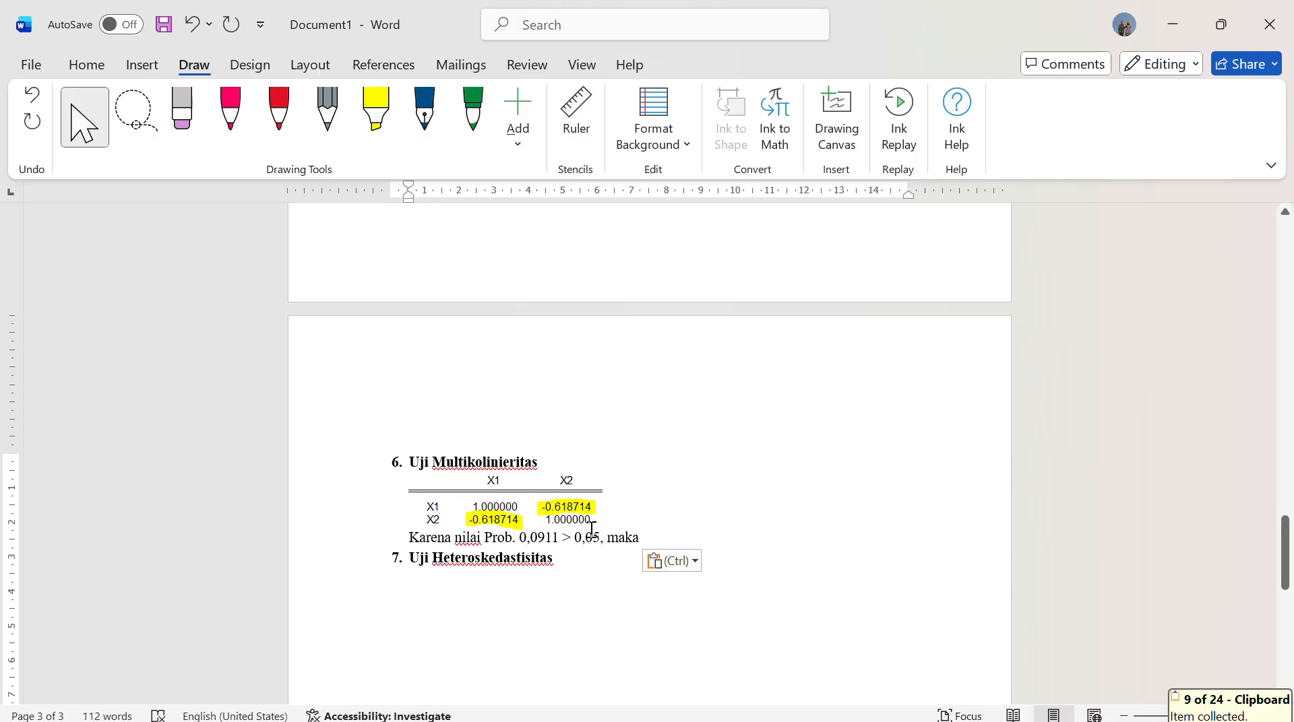
Replace the copied wording after "Karena nilai" below the multicollinearity table with "korelasi x1 dan x2 adalah"
{"action": "key", "text": "BackSpace"}
{"action": "key", "text": "BackSpace"}
{"action": "key", "text": "BackSpace"}
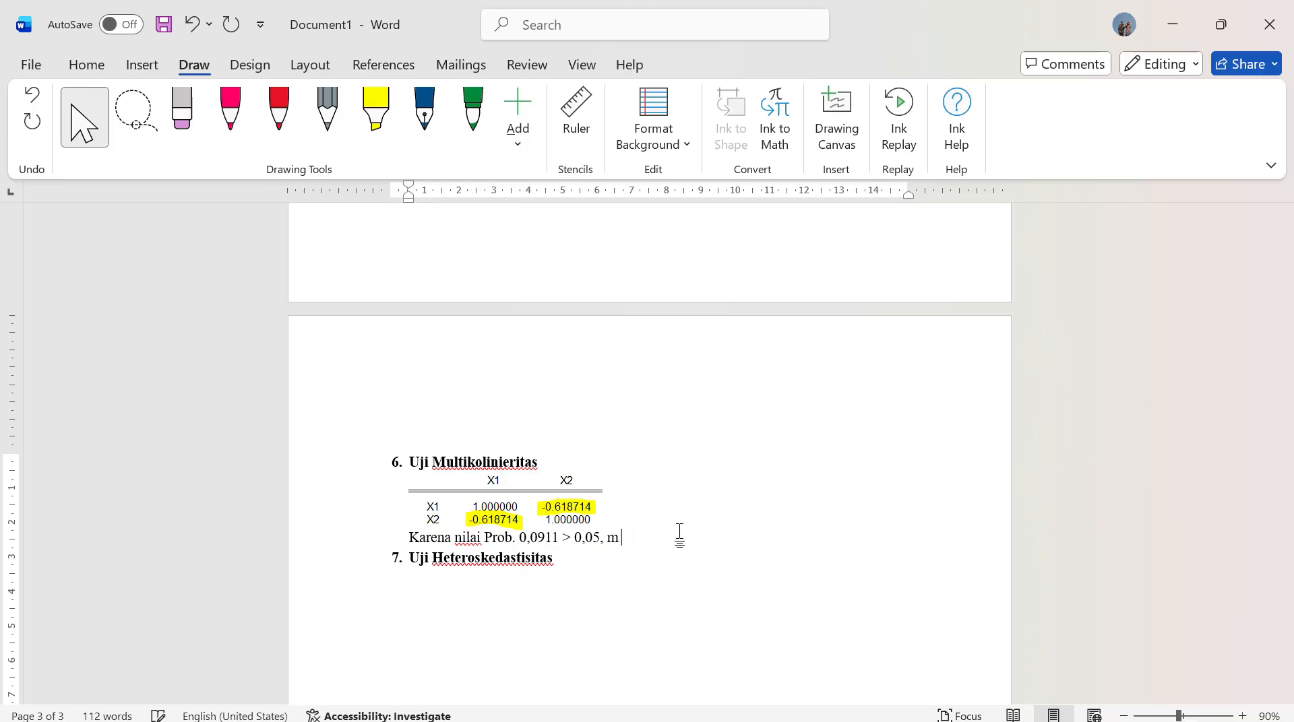
{"action": "key", "text": "BackSpace"}
{"action": "key", "text": "BackSpace"}
{"action": "key", "text": "BackSpace"}
{"action": "key", "text": "BackSpace"}
{"action": "key", "text": "BackSpace"}
{"action": "key", "text": "BackSpace"}
{"action": "key", "text": "BackSpace"}
{"action": "key", "text": "BackSpace"}
{"action": "key", "text": "BackSpace"}
{"action": "key", "text": "BackSpace"}
{"action": "key", "text": "BackSpace"}
{"action": "key", "text": "BackSpace"}
{"action": "key", "text": "BackSpace"}
{"action": "key", "text": "BackSpace"}
{"action": "key", "text": "BackSpace"}
{"action": "key", "text": "BackSpace"}
{"action": "key", "text": "BackSpace"}
{"action": "key", "text": "BackSpace"}
{"action": "key", "text": "BackSpace"}
{"action": "key", "text": "BackSpace"}
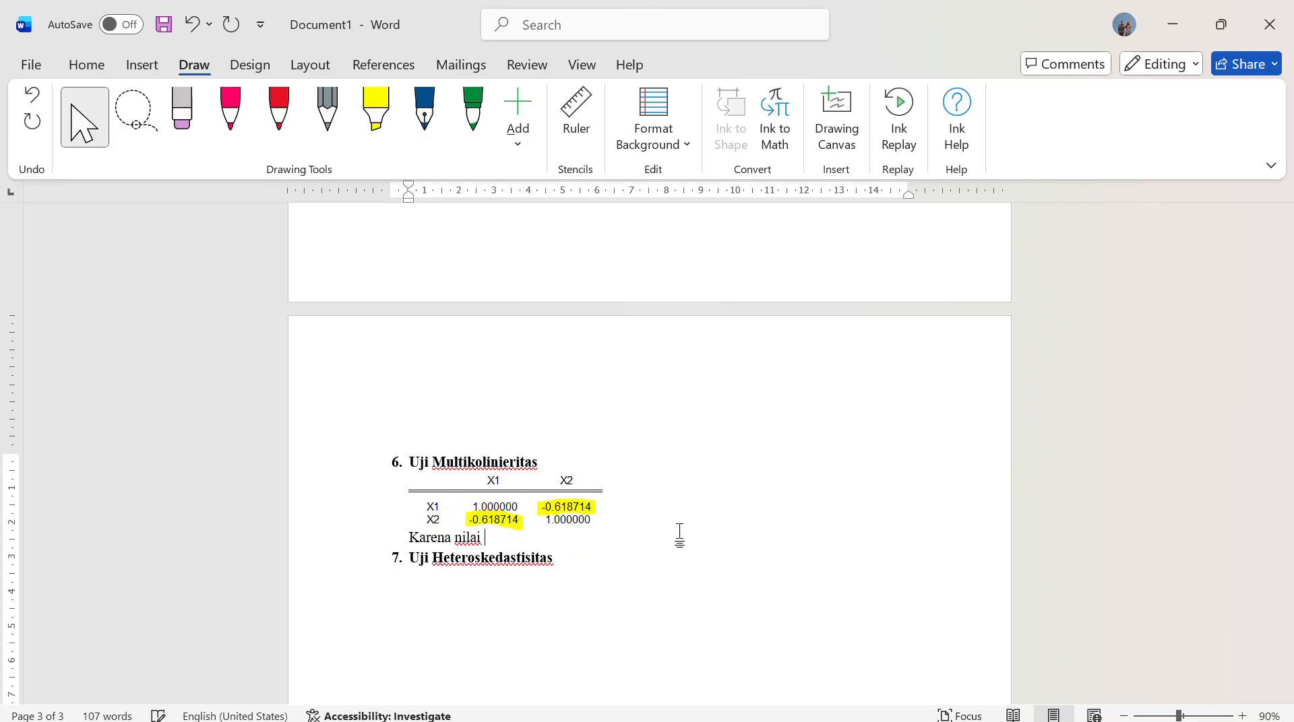
{"action": "type", "text": "korelasi "}
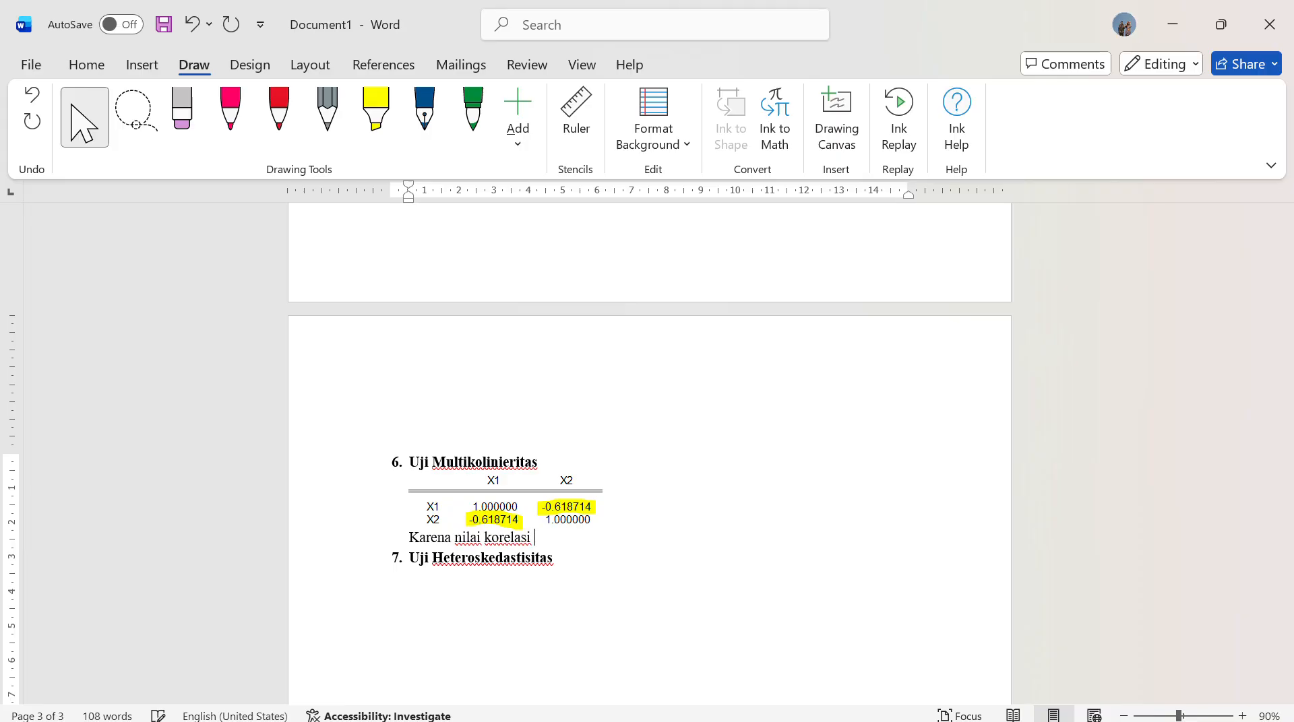
{"action": "type", "text": "x1 dan x2 adalah"}
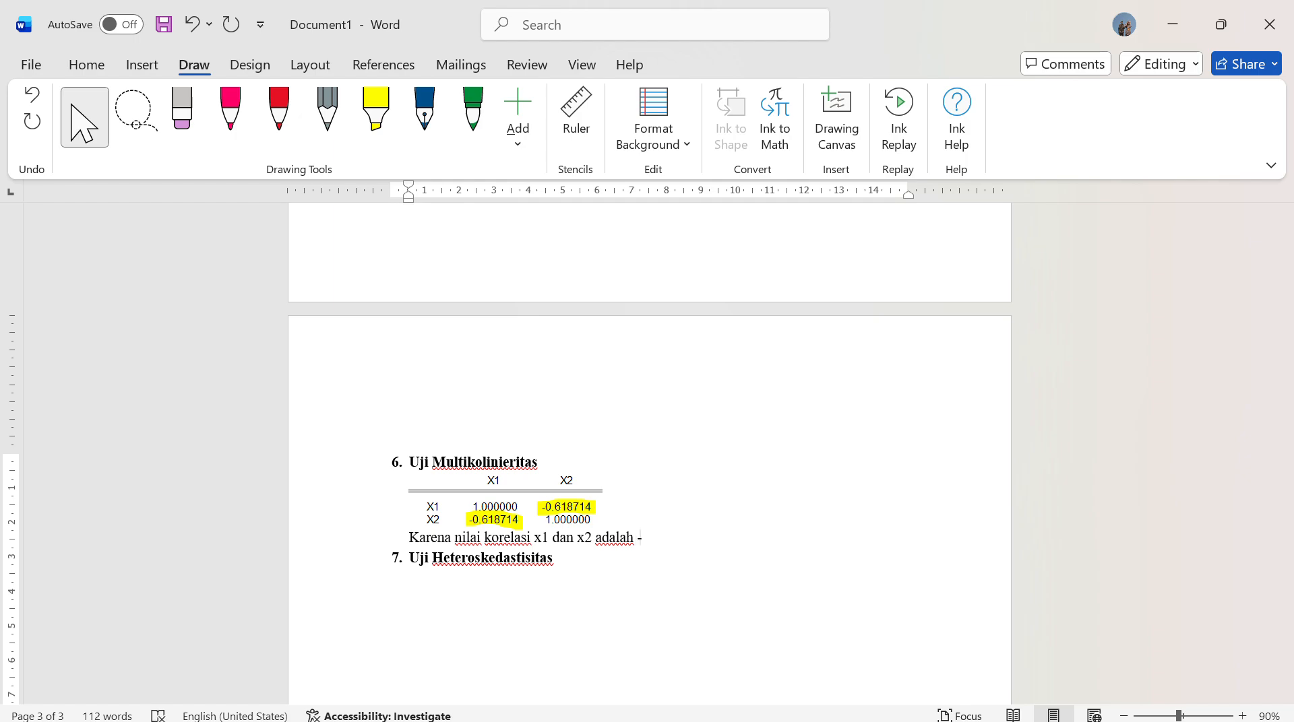
{"action": "type", "text": " -0."}
Continue the multicollinearity sentence with the comparison "-0,619 atau 0,619 < 0,85"
{"action": "key", "text": "BackSpace"}
{"action": "type", "text": ",619 atau 0,6"}
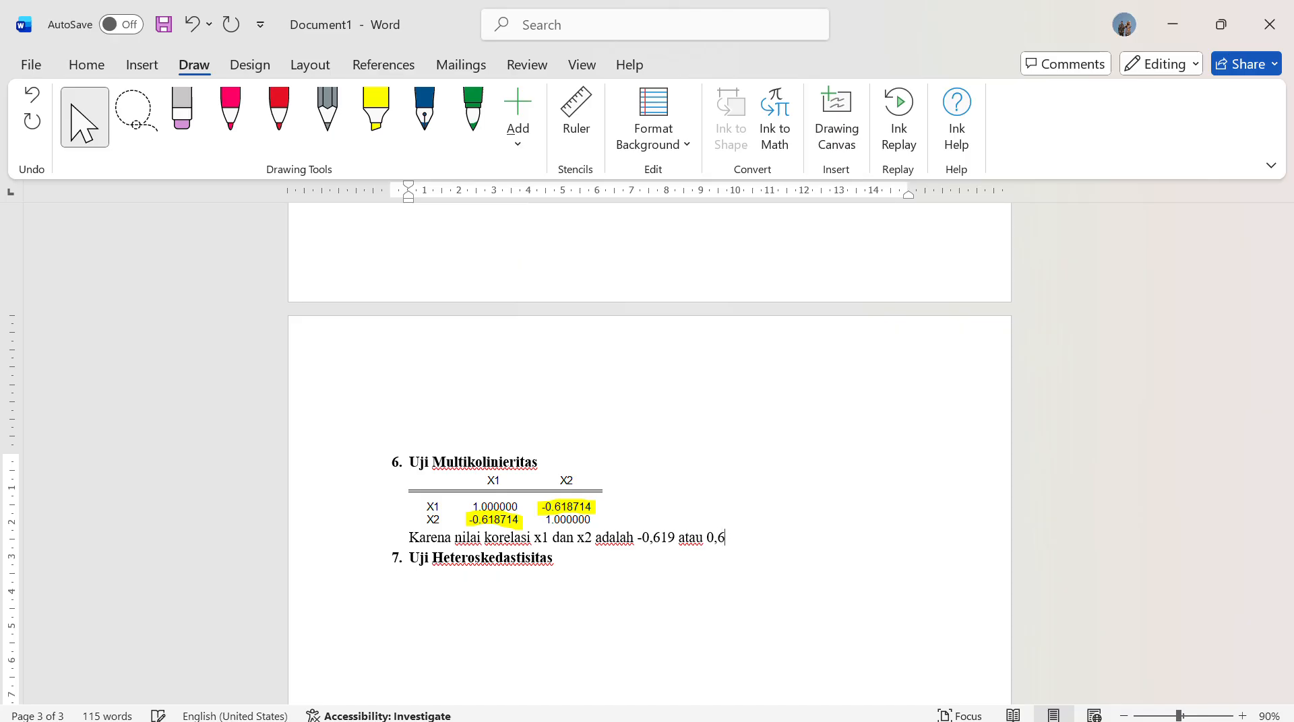
{"action": "type", "text": "19 < 0,85"}
Finish the multicollinearity conclusion with ", artinya bahwa model tersebut tidak terjadi multikolinieritas."
{"action": "type", "text": ", artinya "}
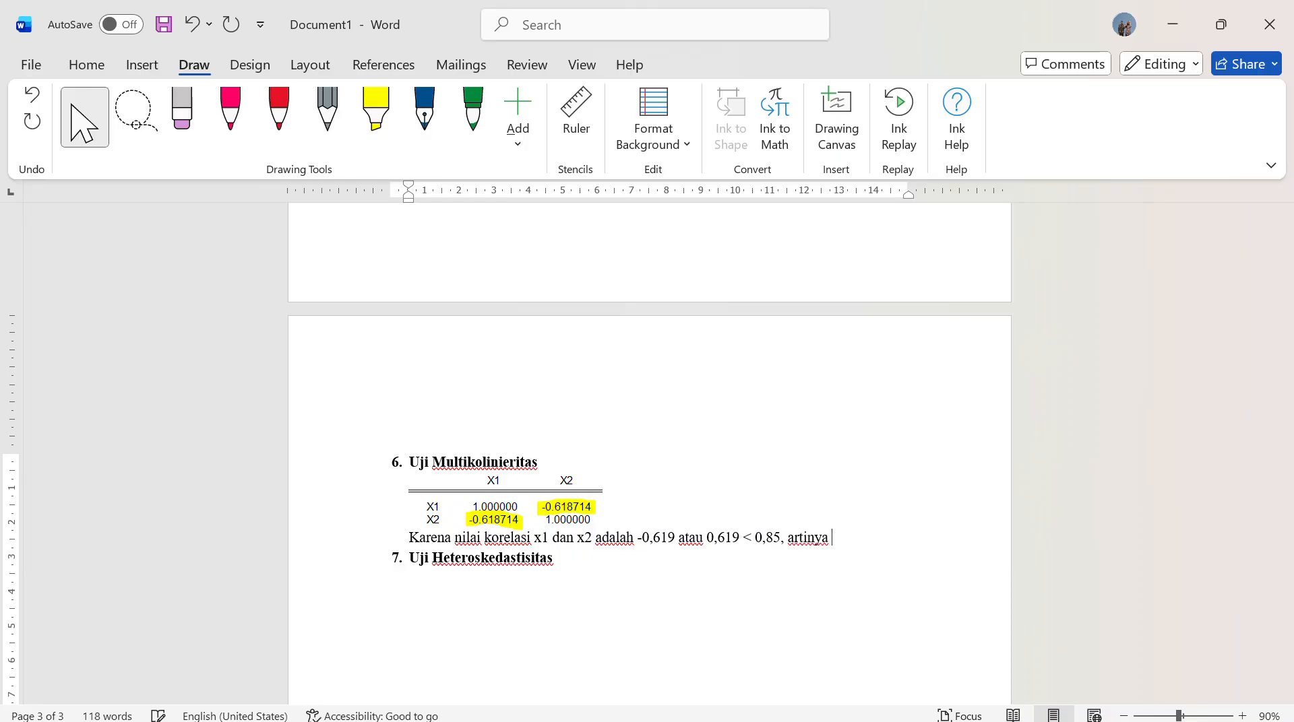
{"action": "type", "text": "bahwa "}
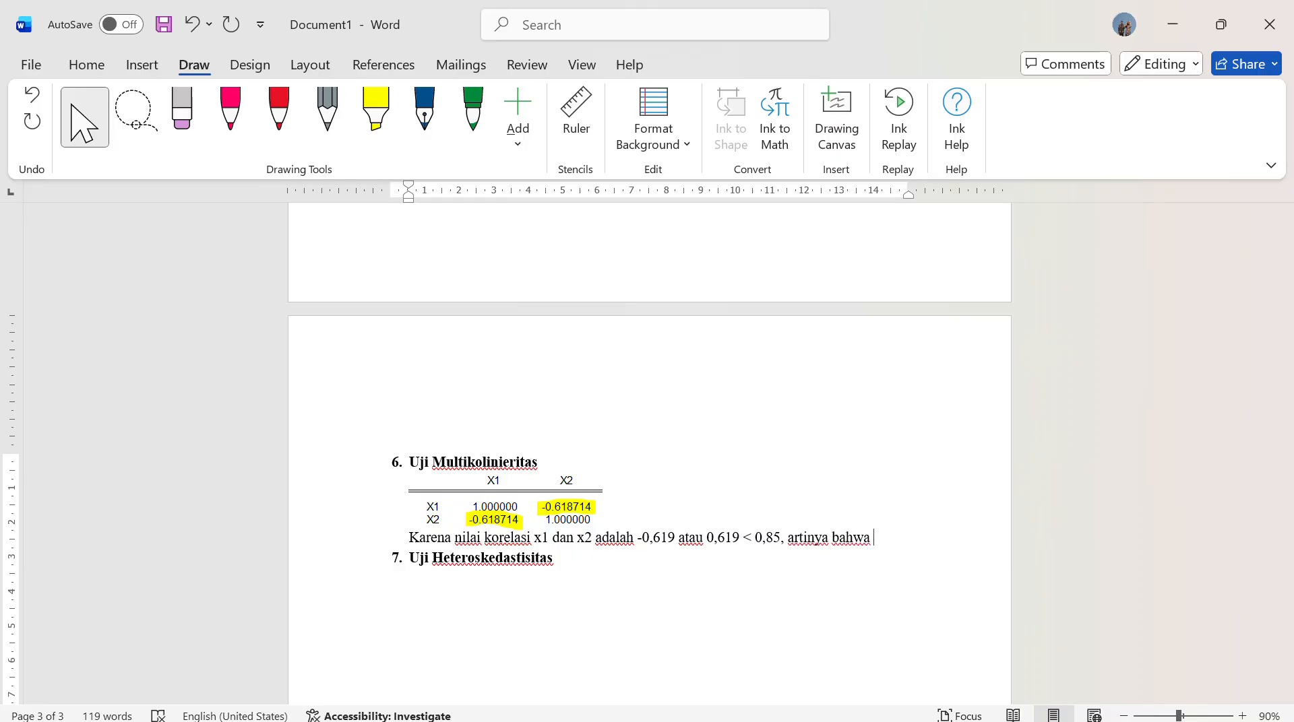
{"action": "type", "text": "model tersebut"}
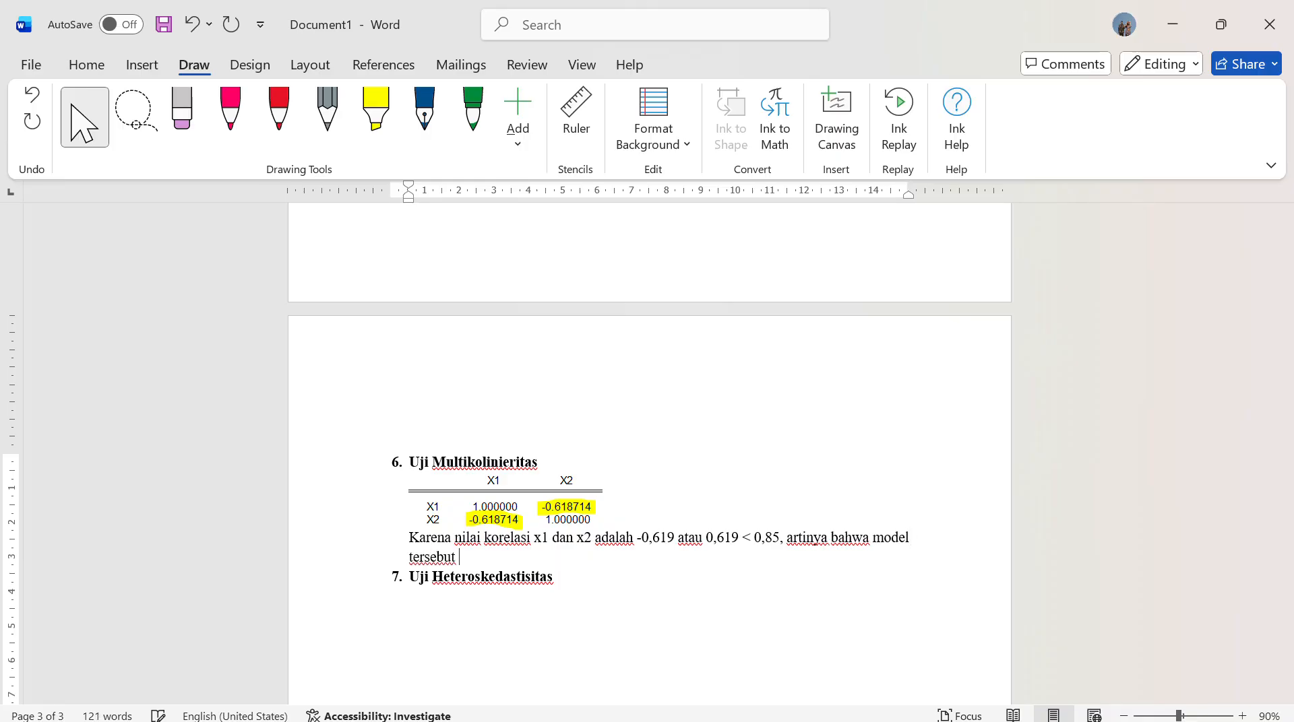
{"action": "type", "text": " tidak ter"}
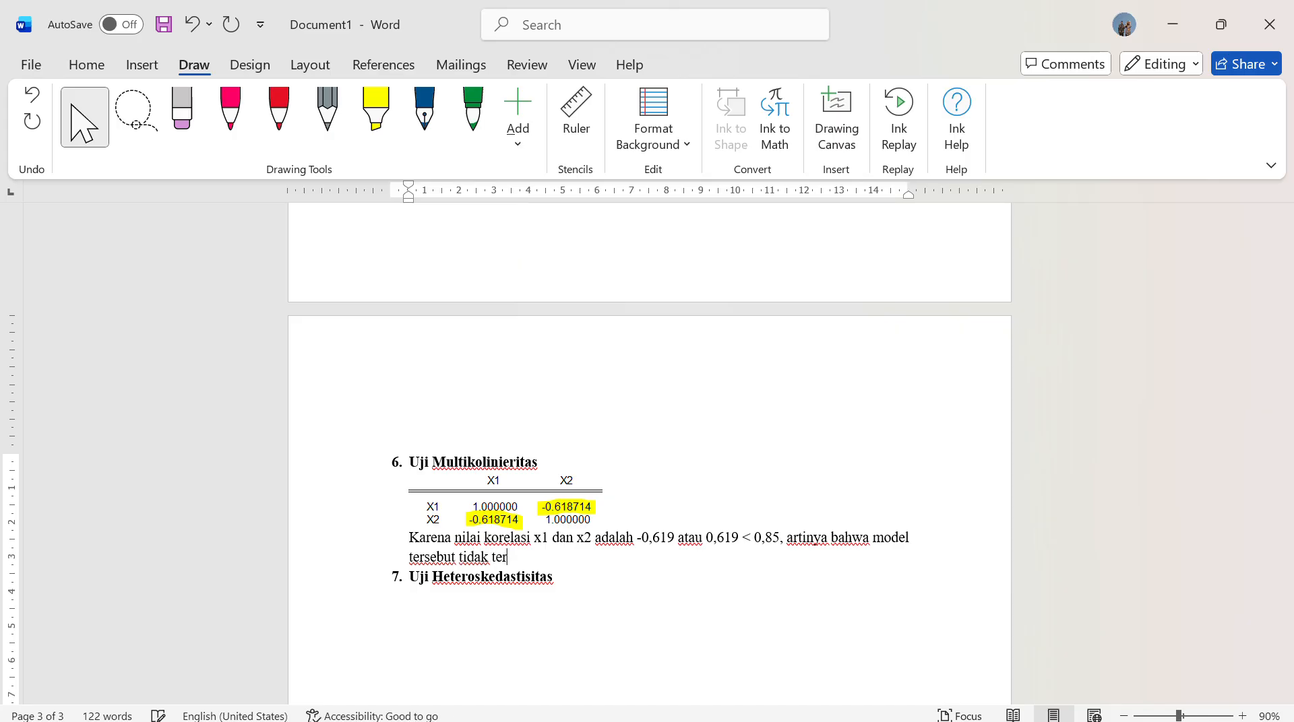
{"action": "type", "text": "jadi m"}
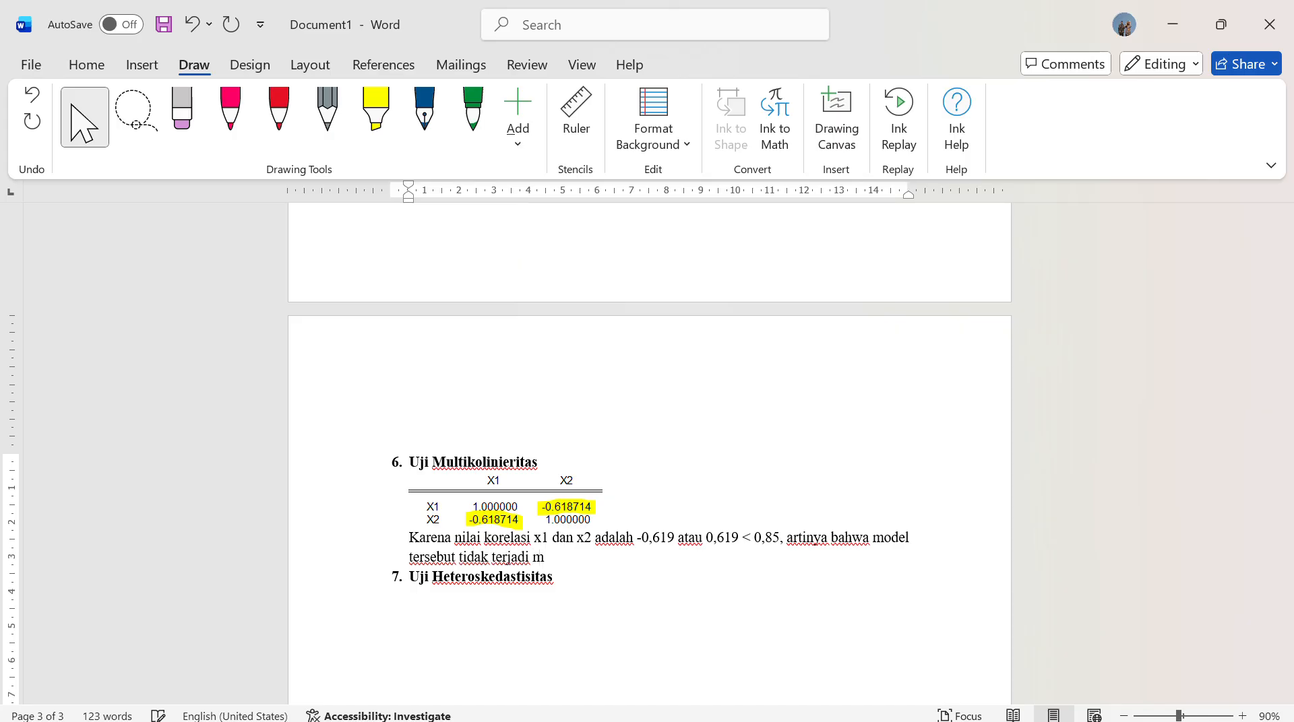
{"action": "type", "text": "ultikolinieritas."}
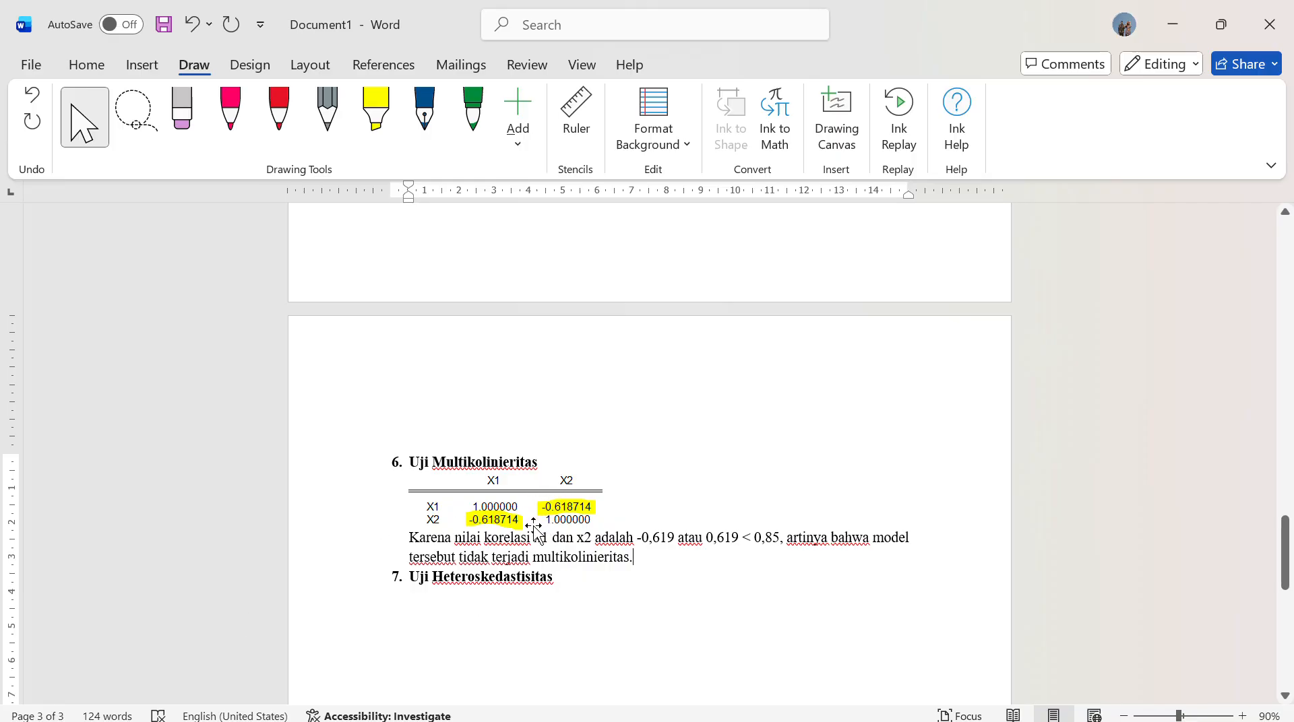
Add an unnumbered empty line below the Uji Heteroskedastisitas heading
{"action": "left_click", "coordinate": [594, 584]}
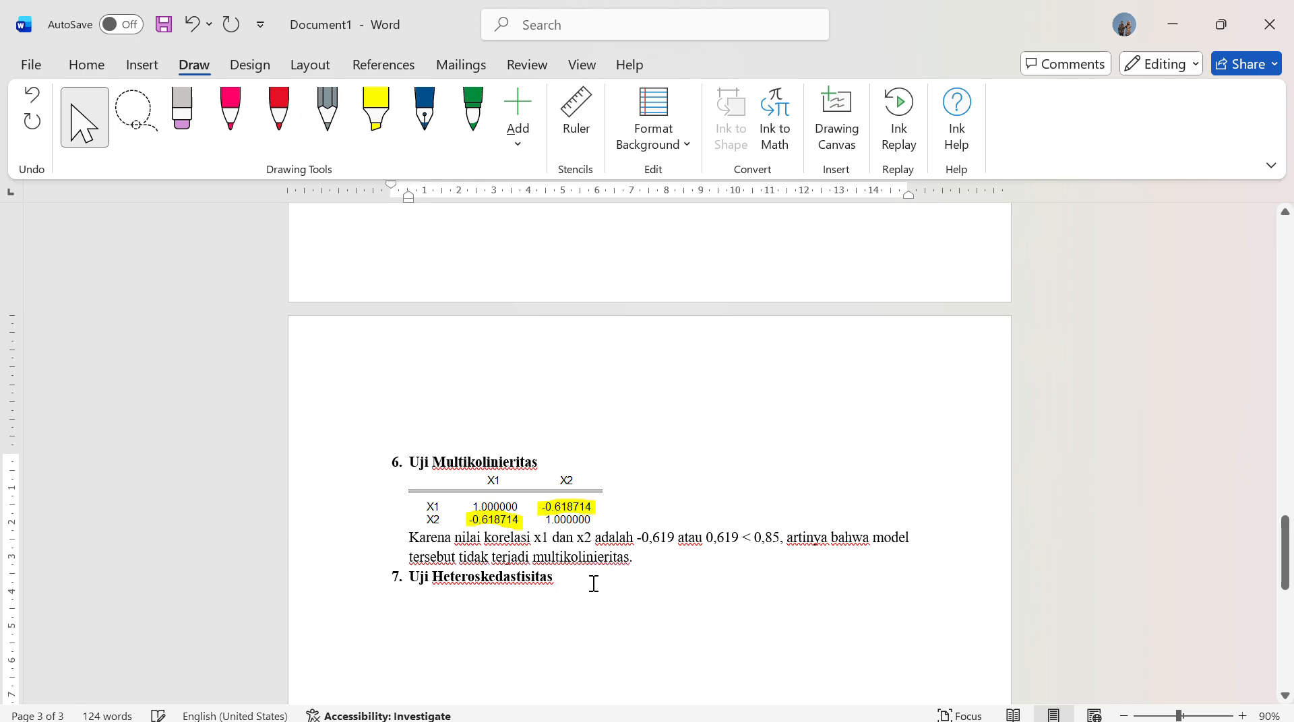
{"action": "key", "text": "Return"}
{"action": "key", "text": "BackSpace"}
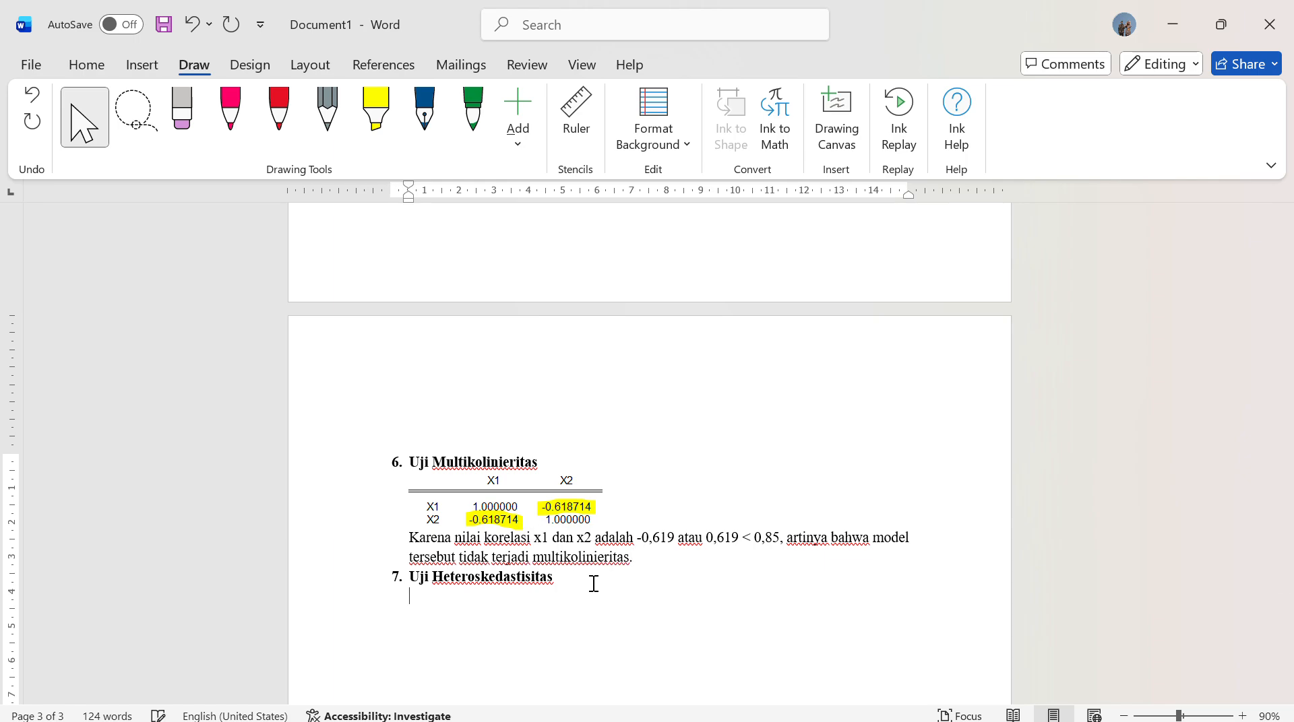
Switch to EViews and close the untitled X1–X2 correlation group
{"action": "left_click", "coordinate": [1178, 26]}
{"action": "left_click", "coordinate": [1175, 21]}
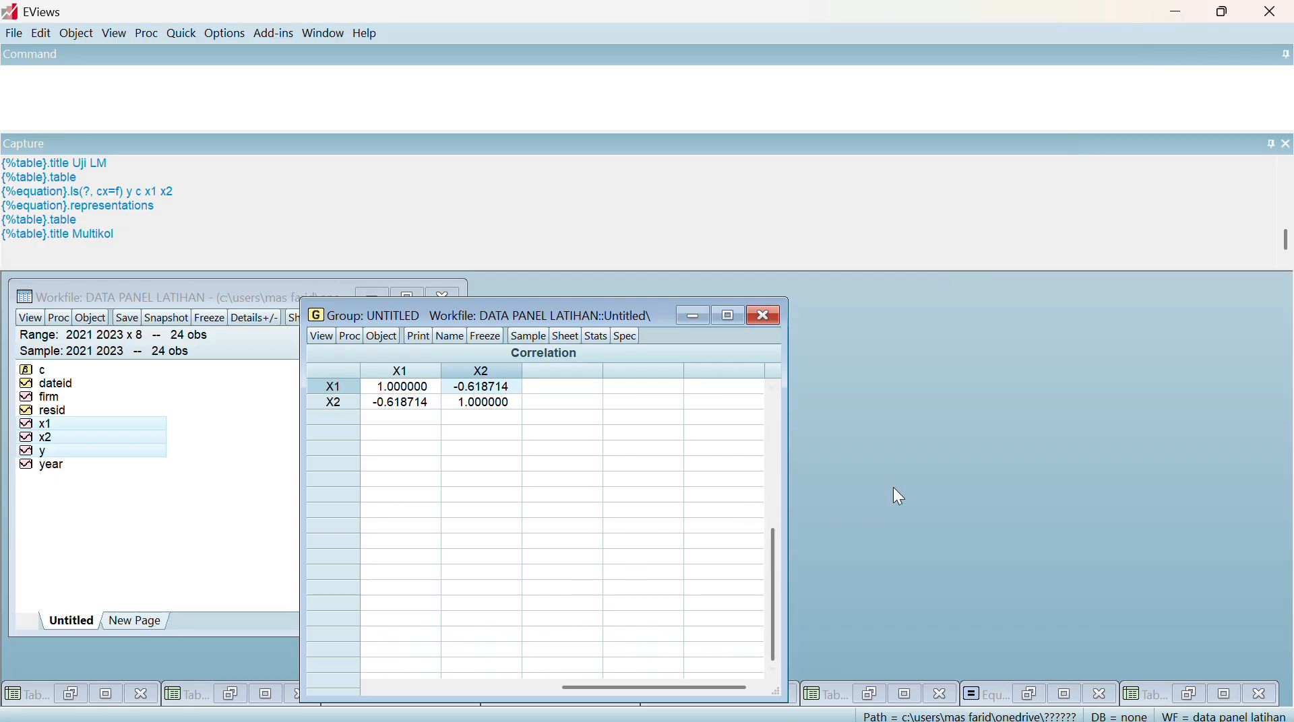
{"action": "mouse_move", "coordinate": [933, 719]}
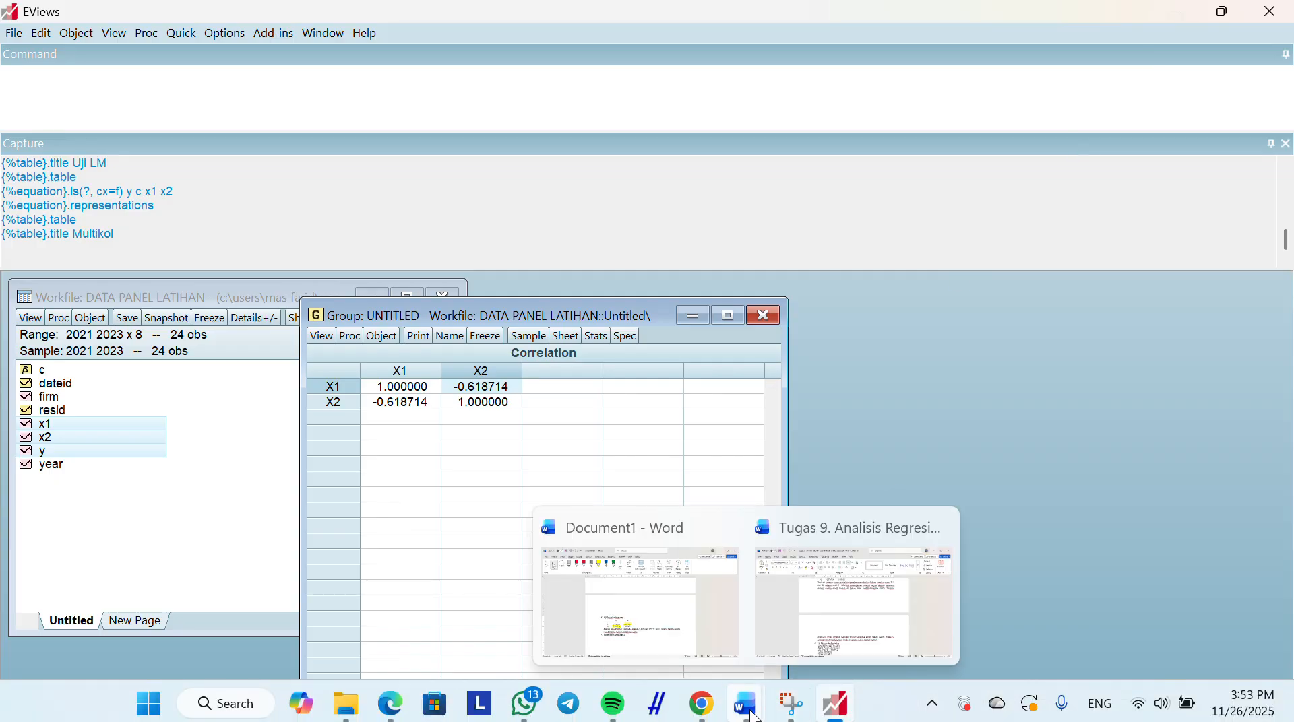
{"action": "key", "text": "super+shift+s"}
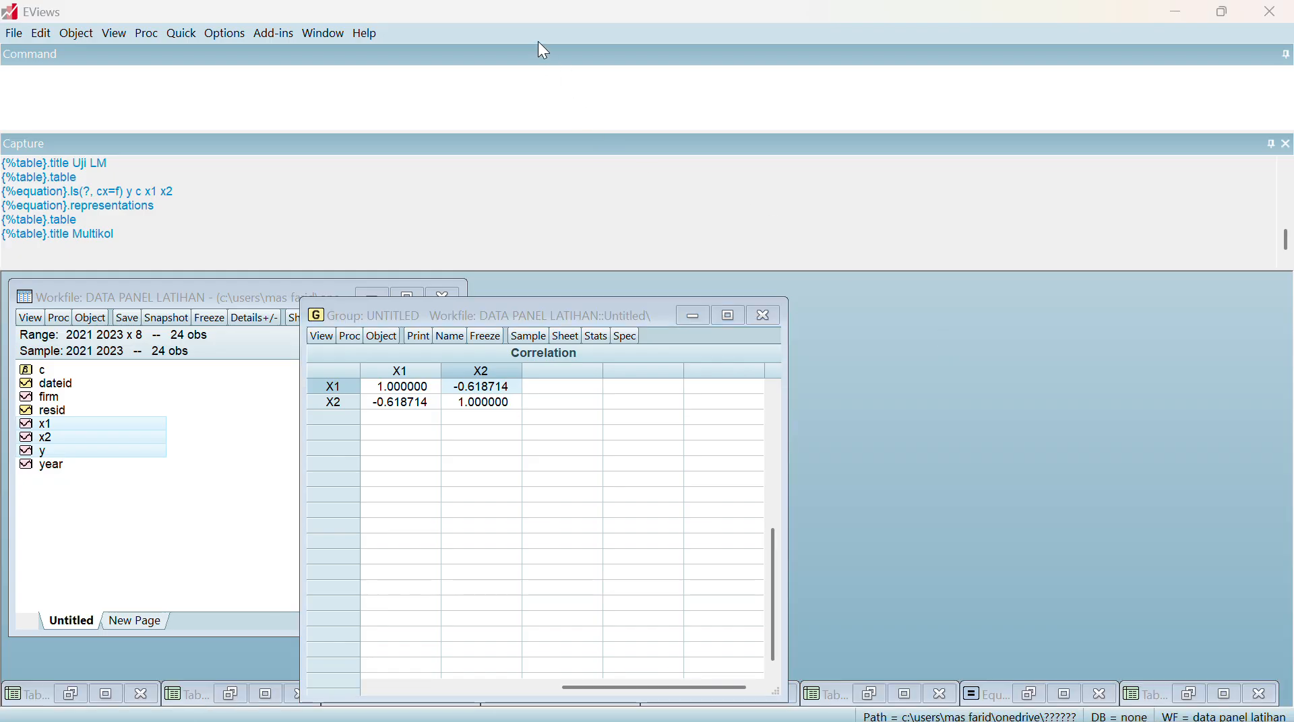
{"action": "left_click", "coordinate": [762, 315]}
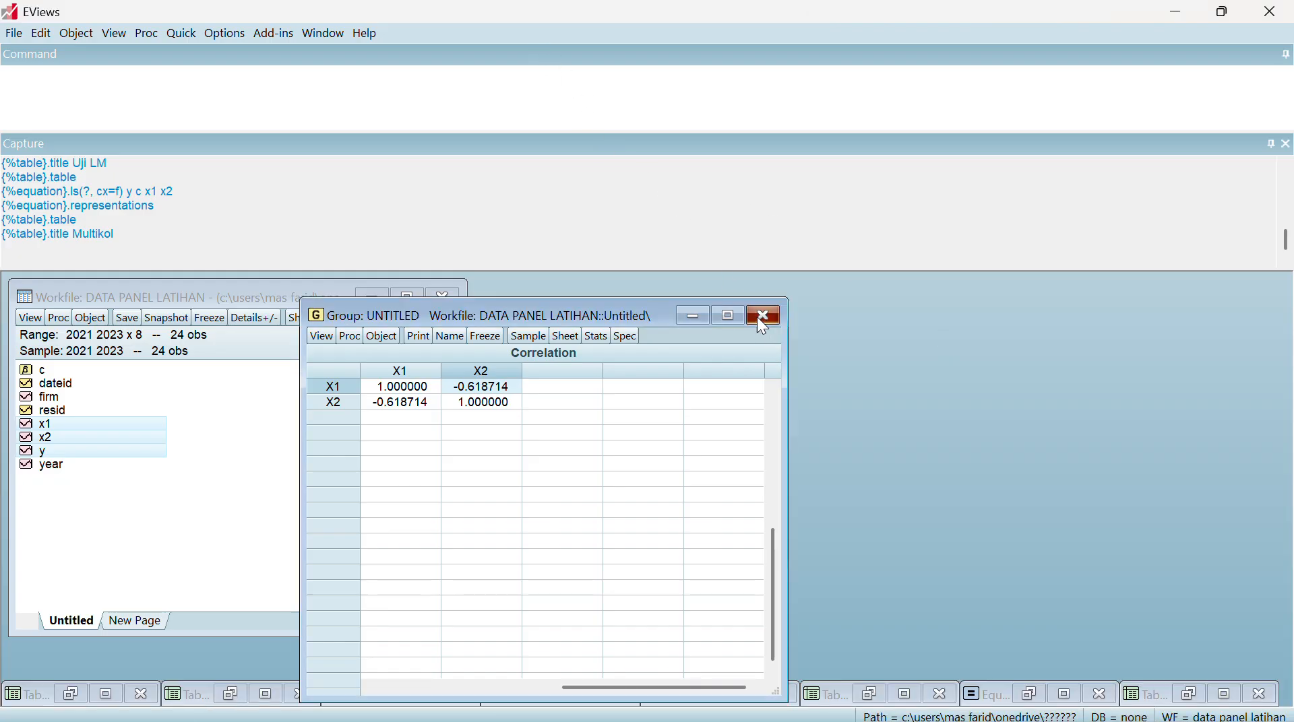
{"action": "left_click", "coordinate": [597, 411]}
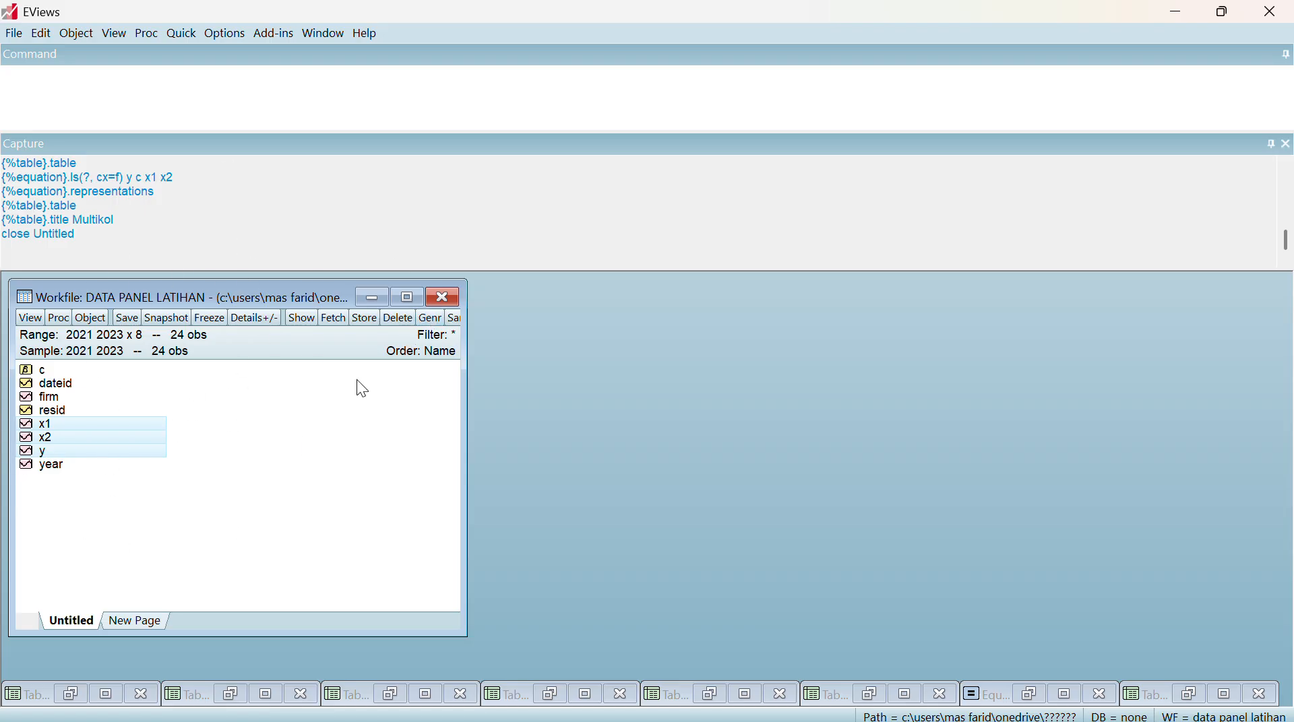
Generate a new series of absolute residuals with the equation resabs=abs(resid) for the sample 2021 2023
{"action": "left_click", "coordinate": [430, 318]}
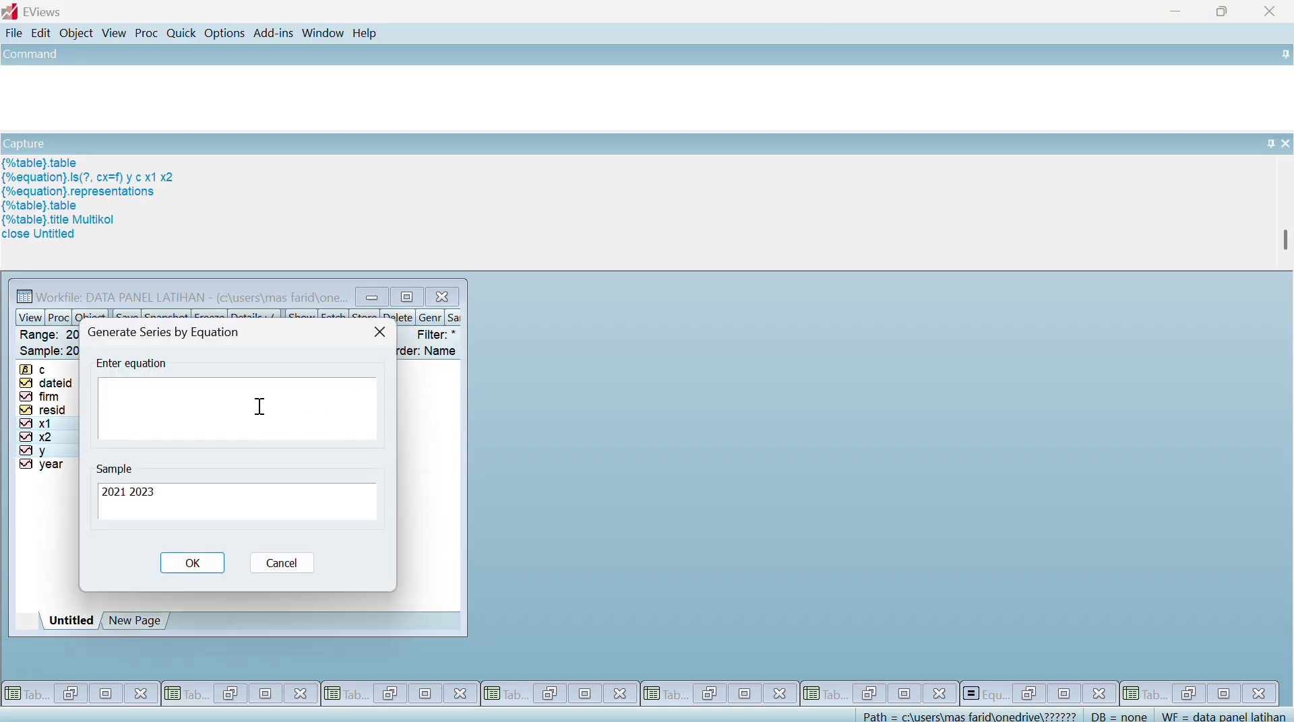
{"action": "type", "text": "resabs=abs(resid)"}
{"action": "left_click", "coordinate": [183, 564]}
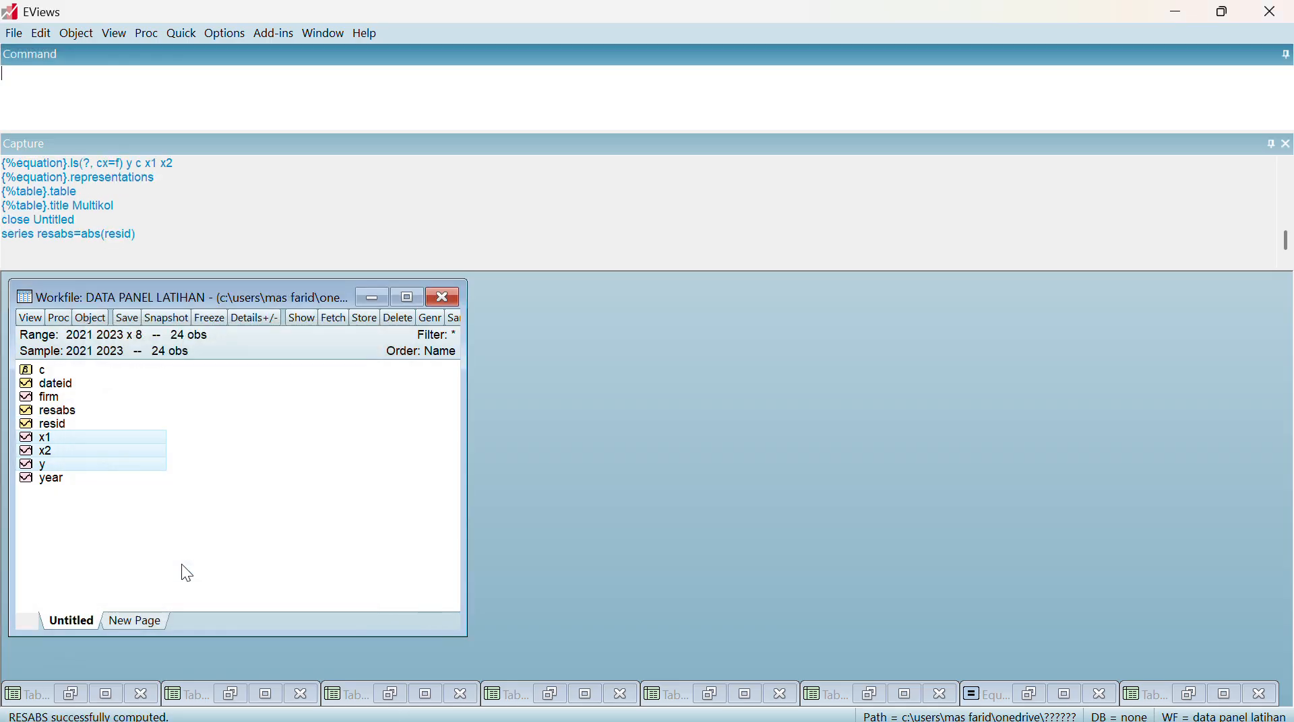
Open the resabs series to check its values and close its window again
{"action": "left_click", "coordinate": [75, 414]}
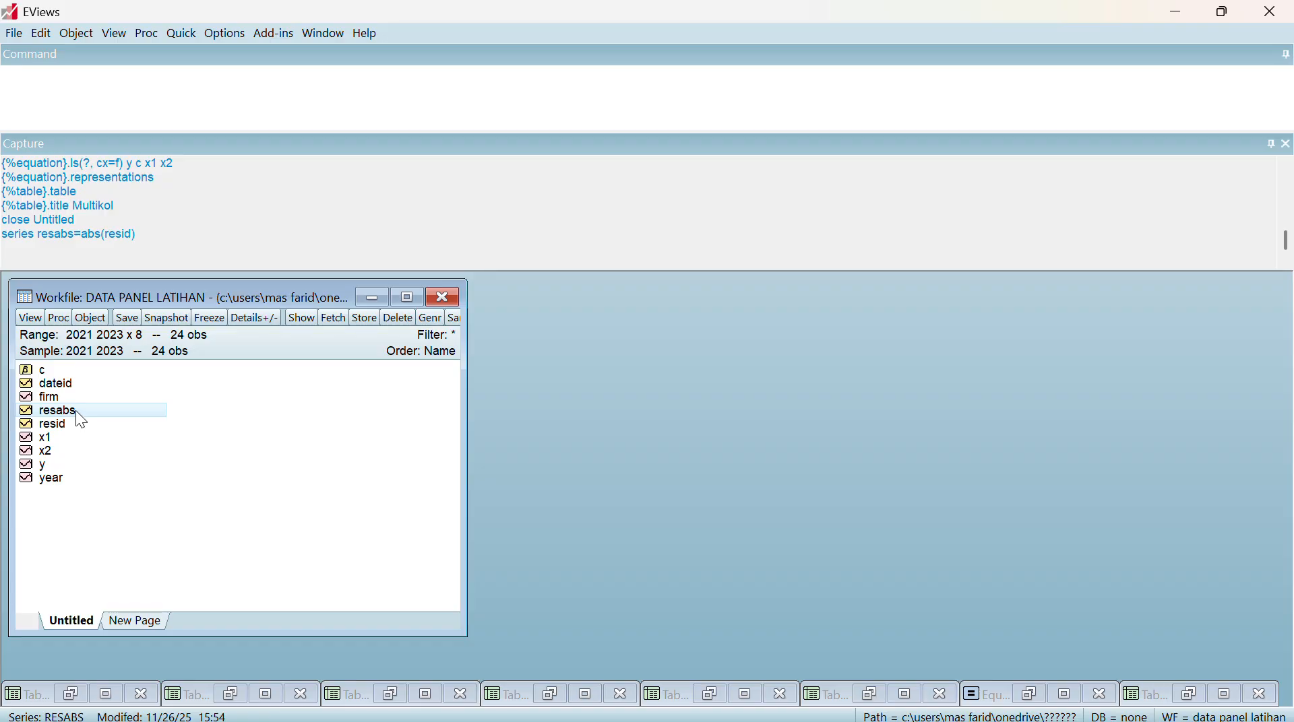
{"action": "right_click", "coordinate": [76, 410]}
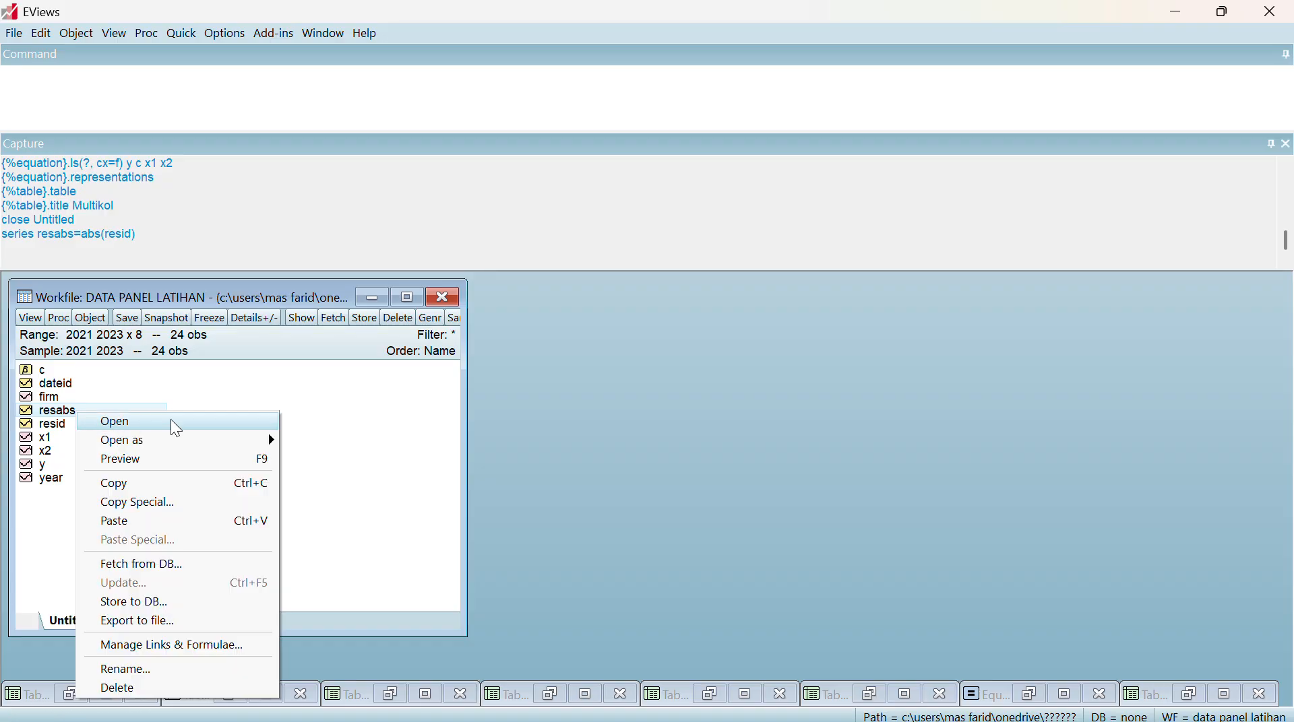
{"action": "left_click", "coordinate": [246, 424]}
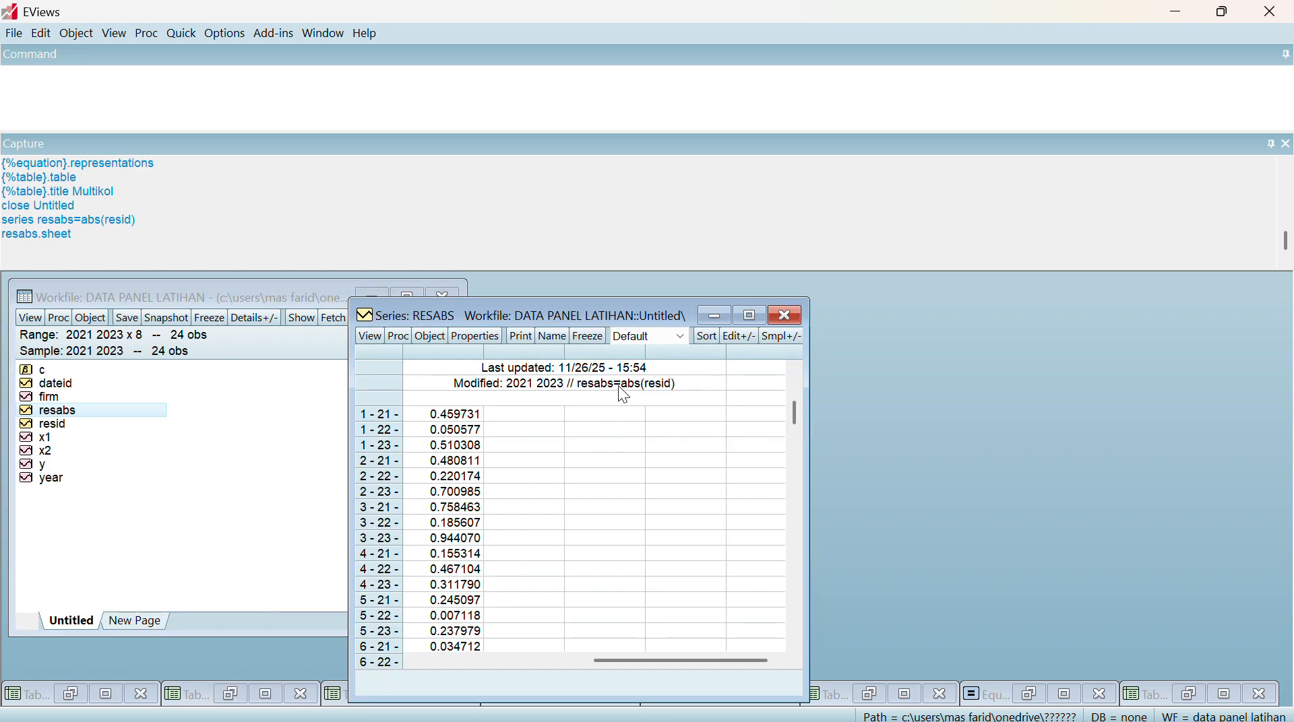
{"action": "left_click", "coordinate": [786, 318]}
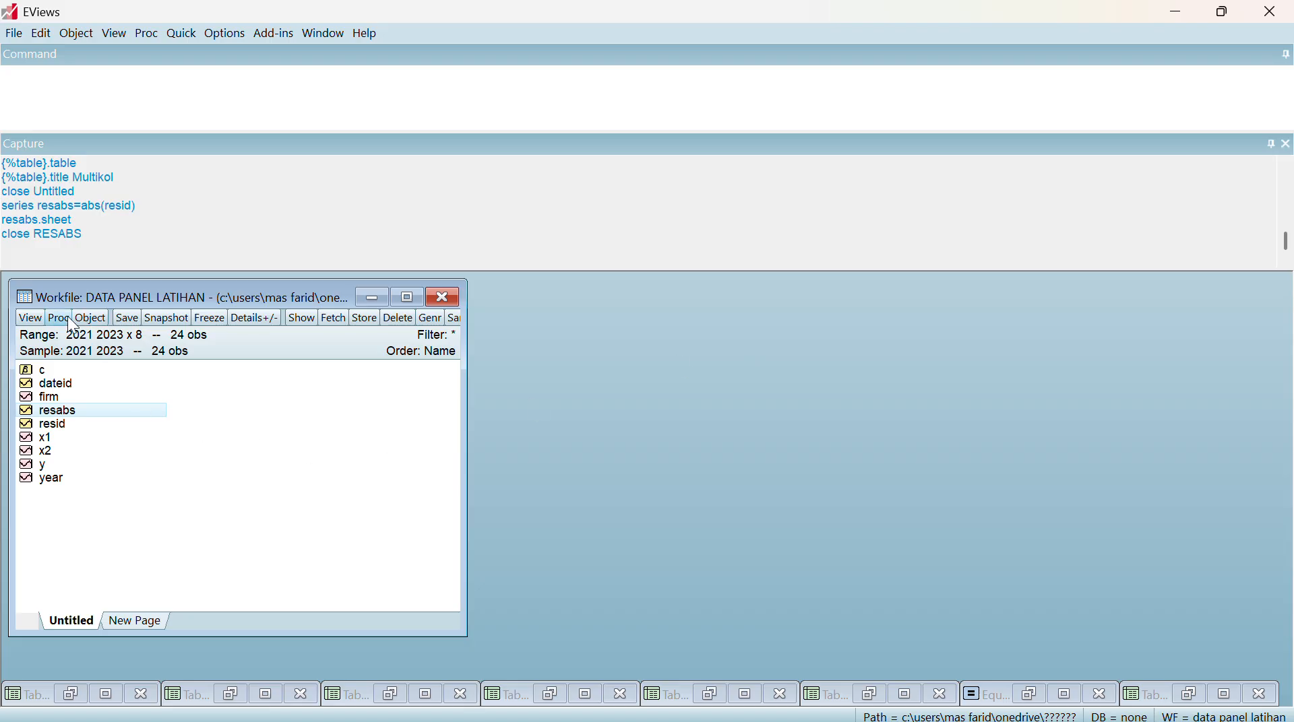
{"action": "right_click", "coordinate": [89, 407]}
{"action": "mouse_move", "coordinate": [164, 436]}
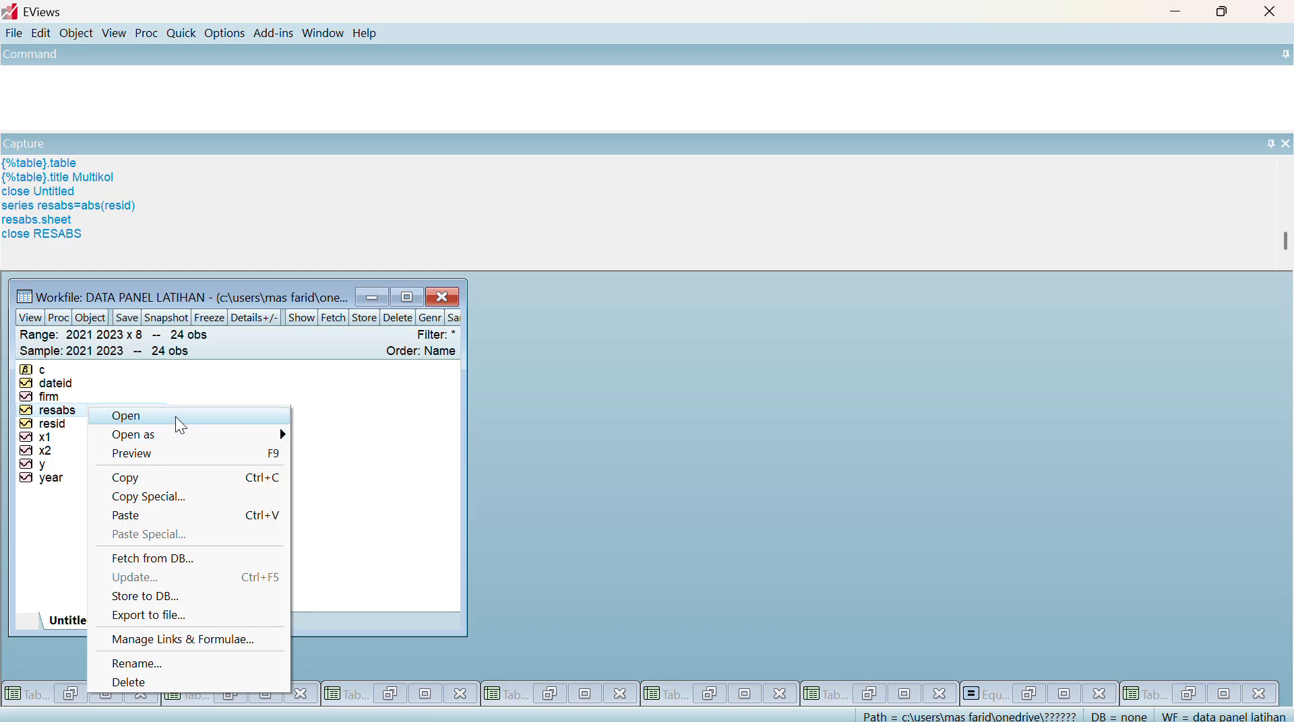
{"action": "left_click", "coordinate": [222, 376]}
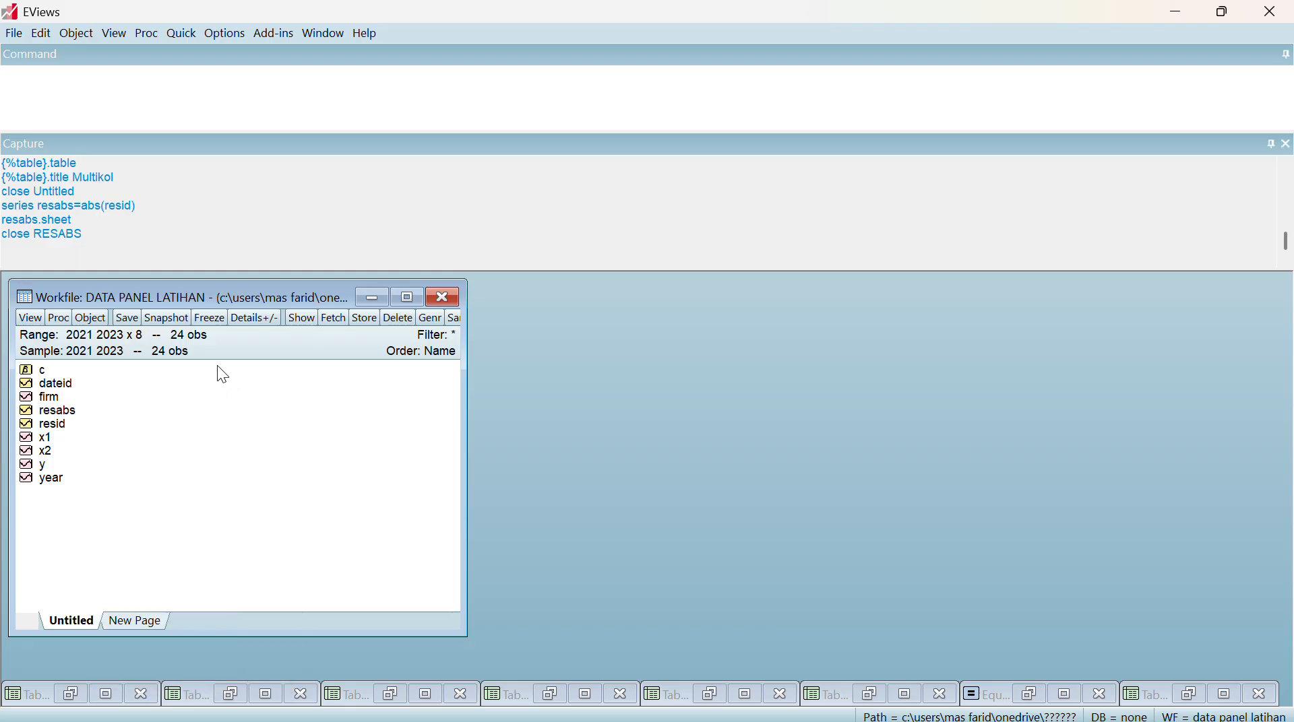
{"action": "left_click", "coordinate": [531, 47]}
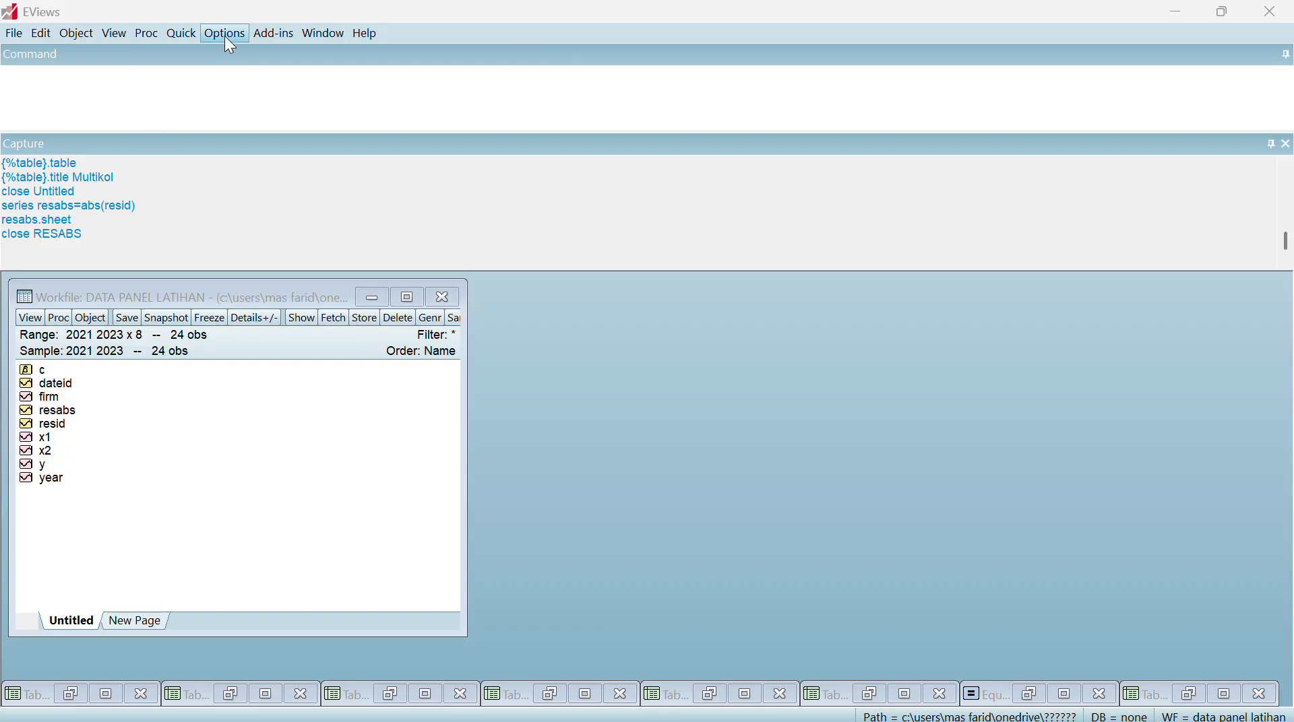
{"action": "left_click", "coordinate": [182, 33]}
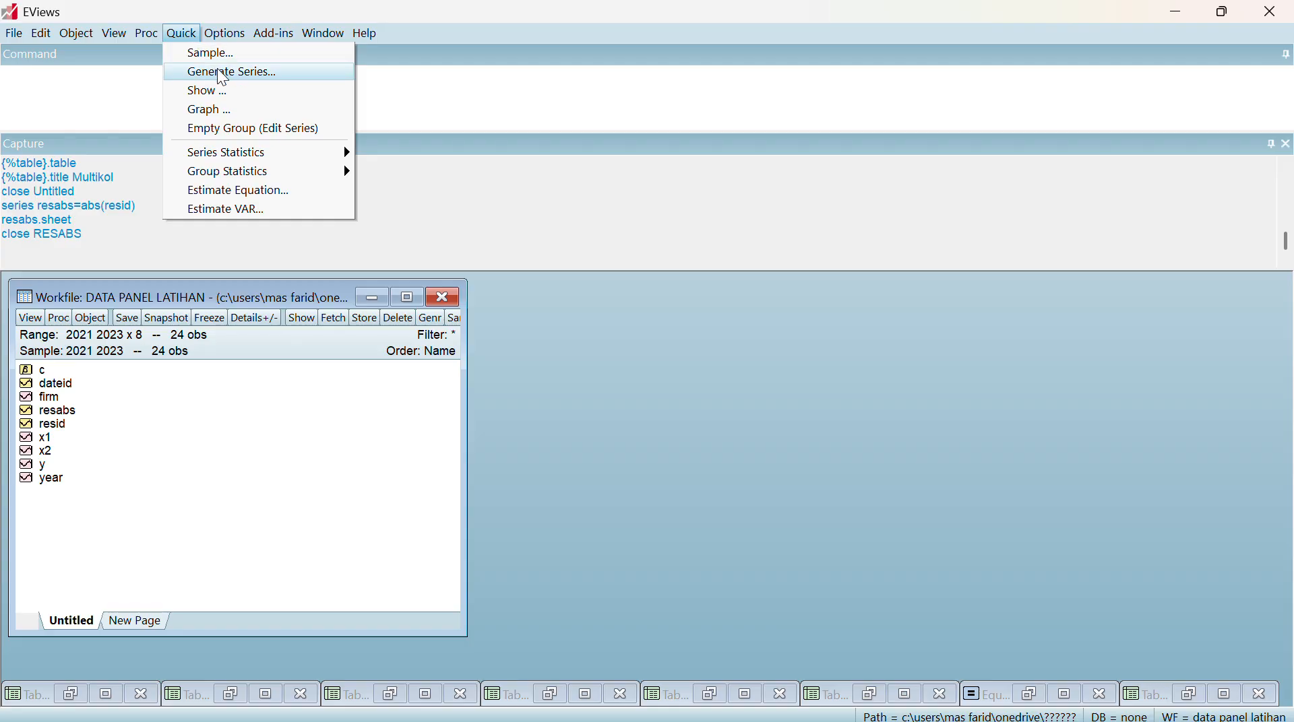
{"action": "mouse_move", "coordinate": [242, 174]}
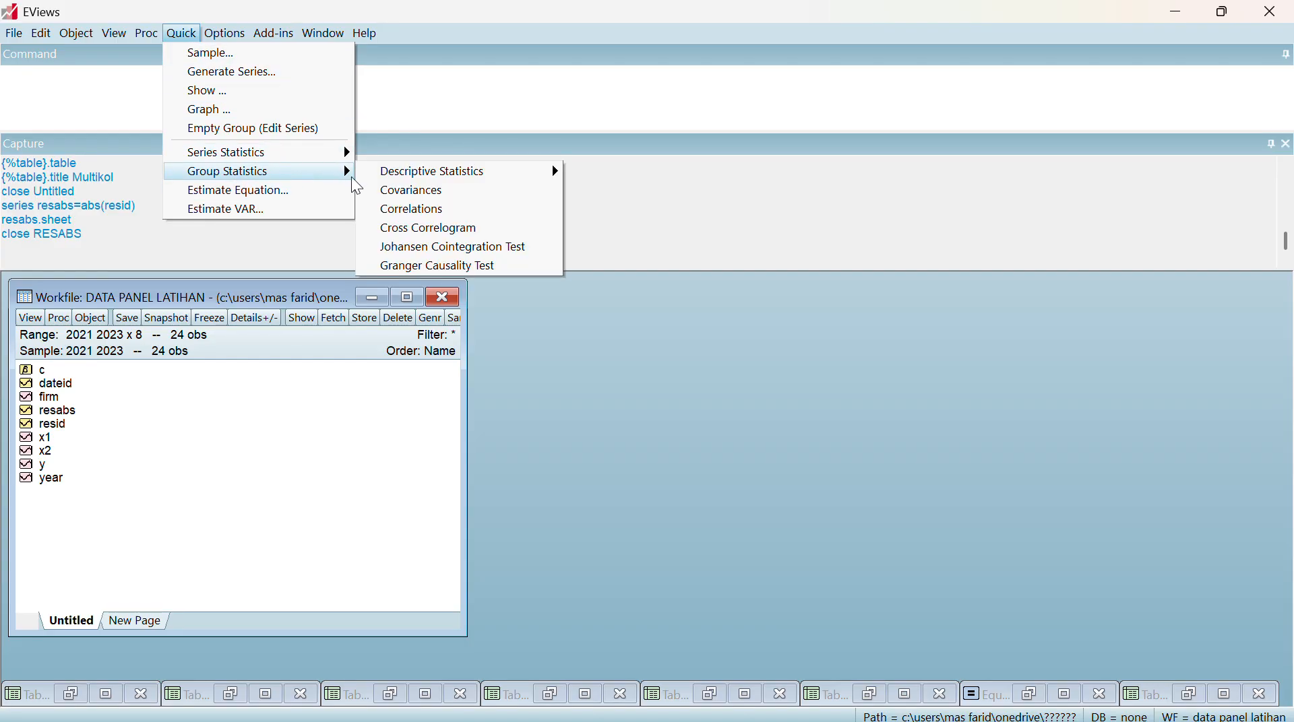
{"action": "left_click", "coordinate": [442, 212]}
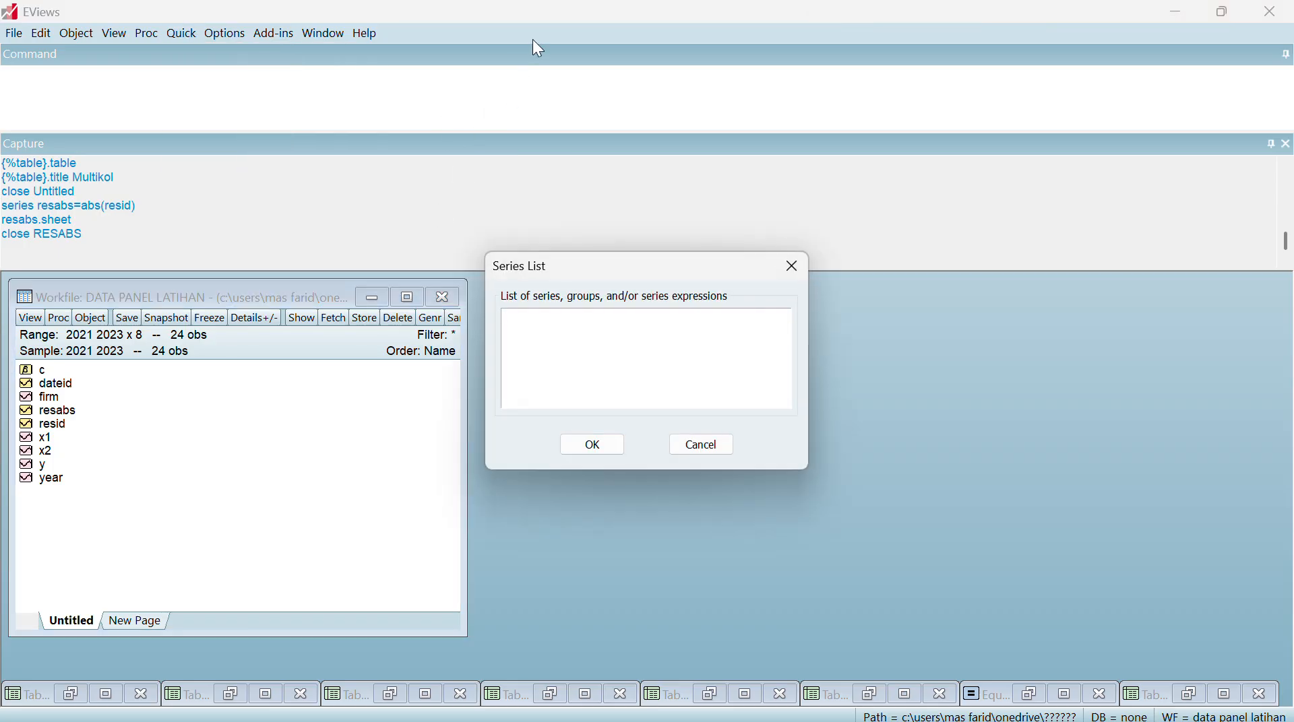
{"action": "left_click", "coordinate": [790, 266]}
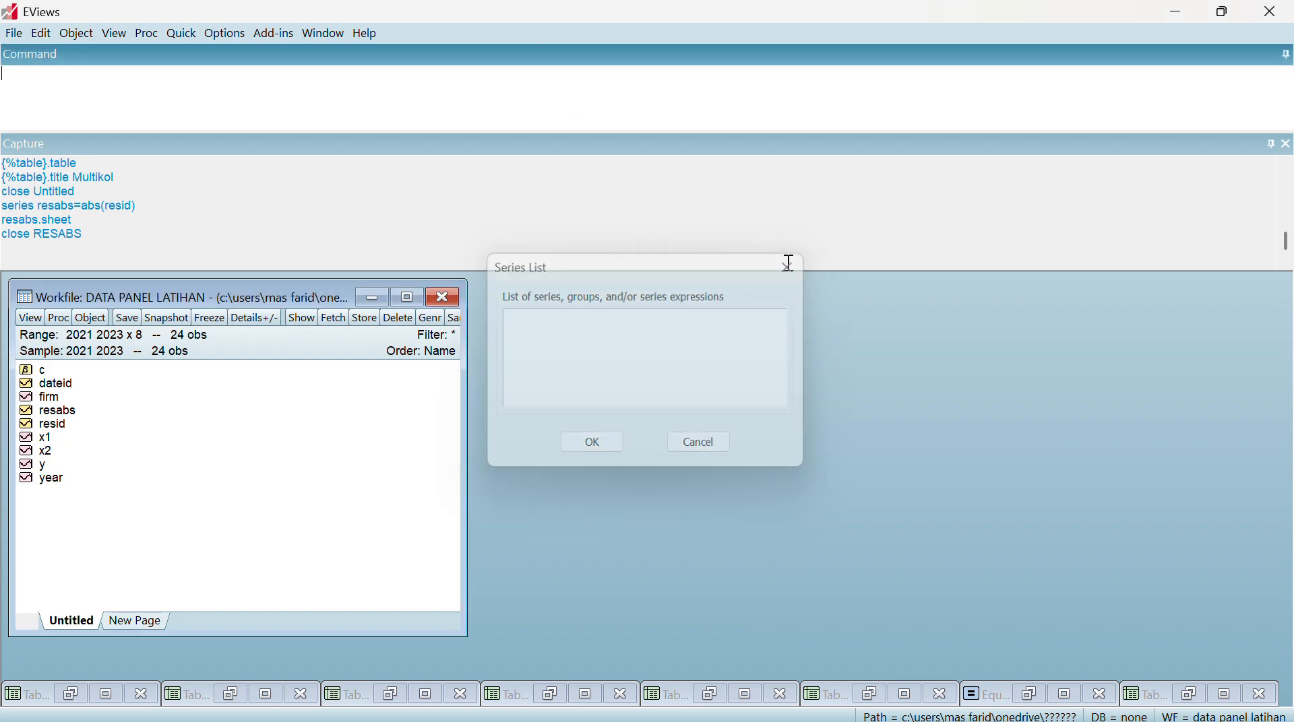
Start a new equation estimation by least squares with the specification resabs c x1 x2 for the sample 2021 2023
{"action": "left_click", "coordinate": [181, 33]}
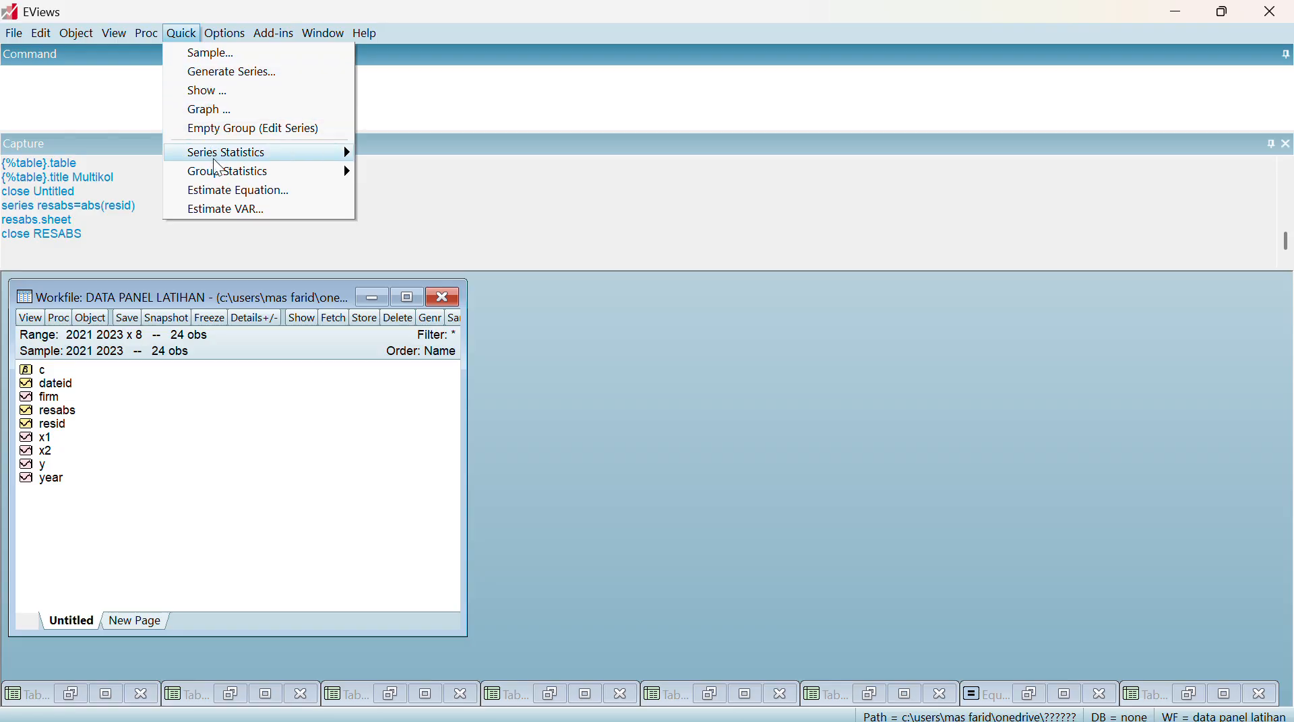
{"action": "left_click", "coordinate": [229, 196]}
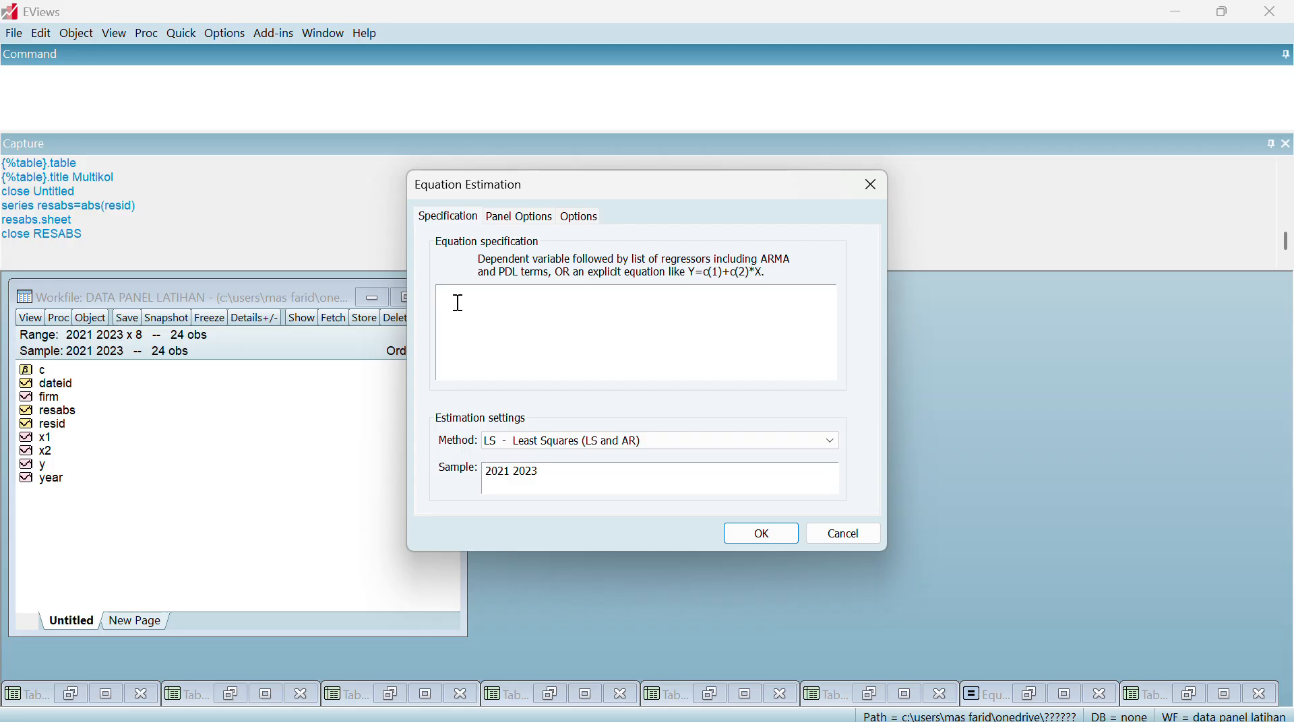
{"action": "type", "text": "res"}
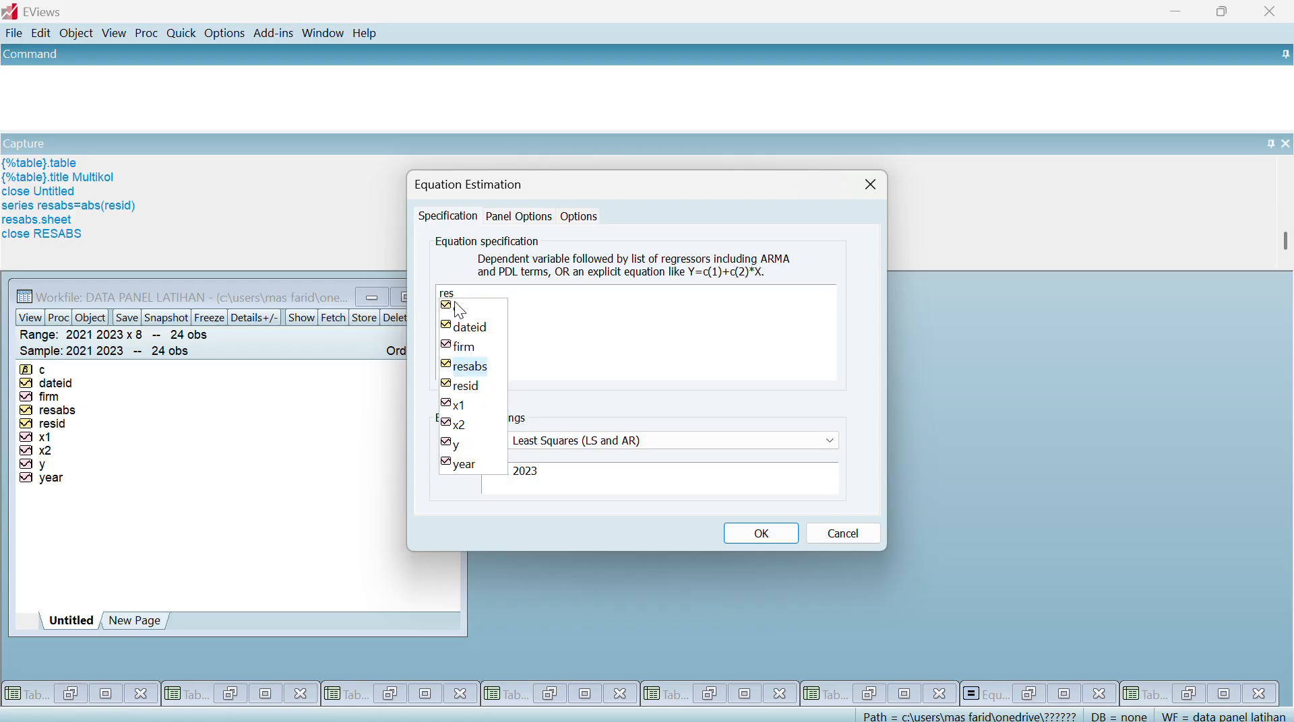
{"action": "type", "text": "abs c"}
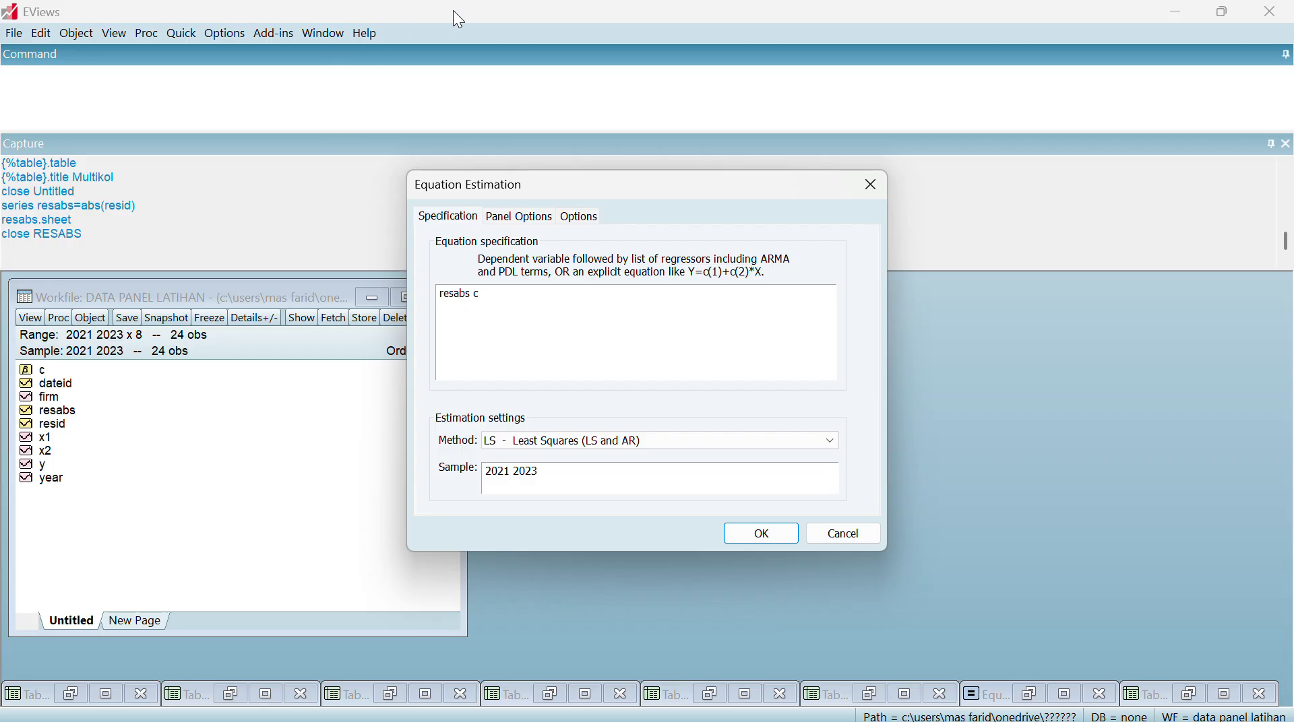
{"action": "left_click", "coordinate": [545, 21]}
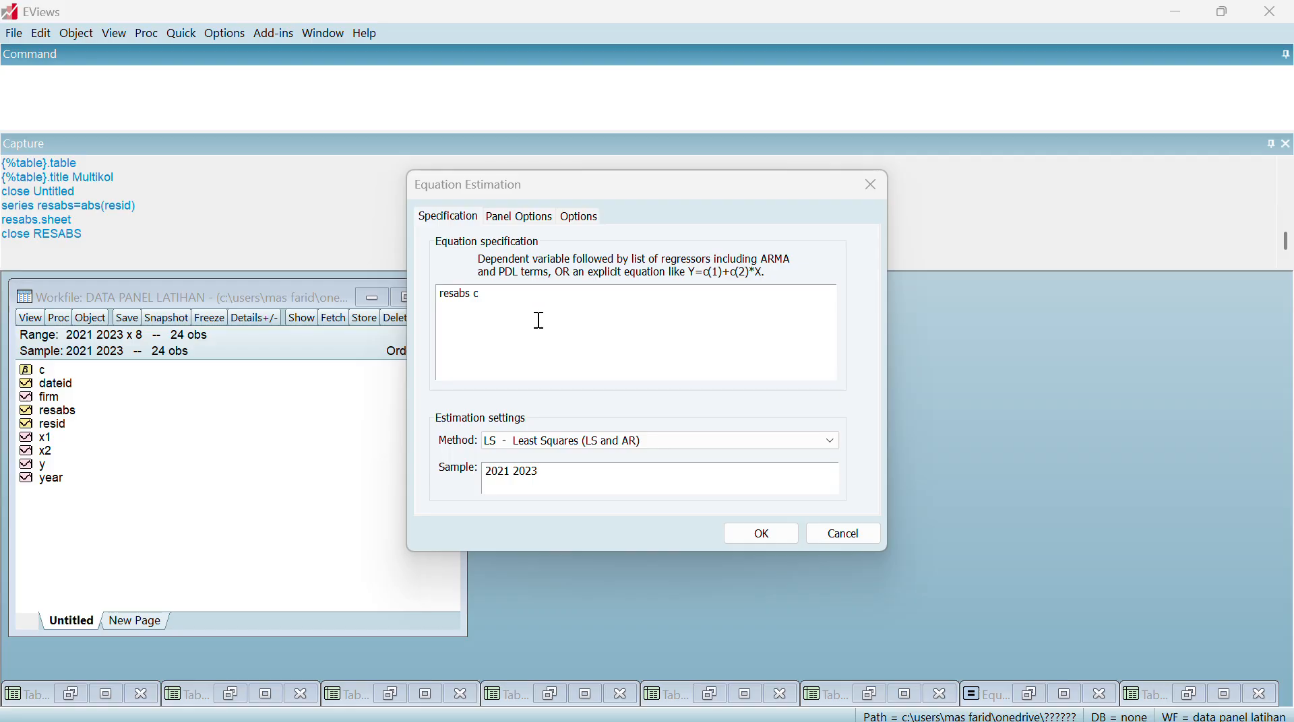
{"action": "left_click", "coordinate": [540, 325]}
{"action": "type", "text": "x"}
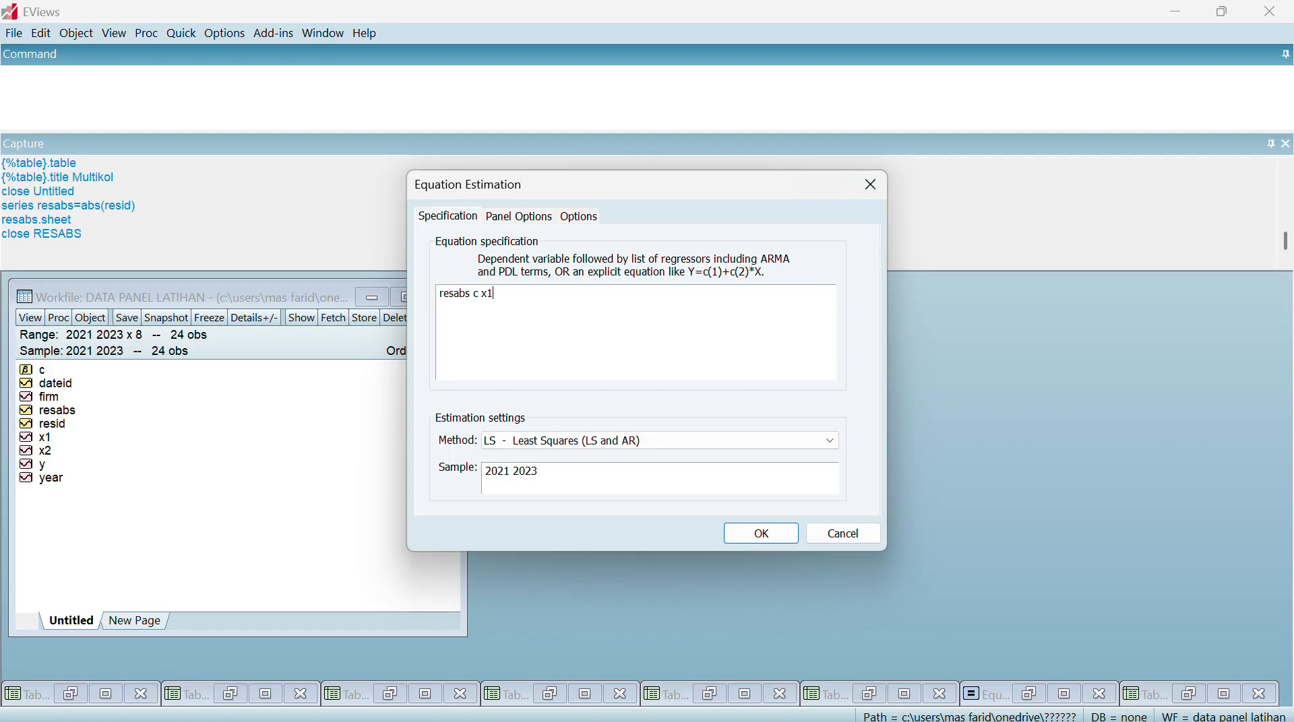
{"action": "type", "text": "1 x2"}
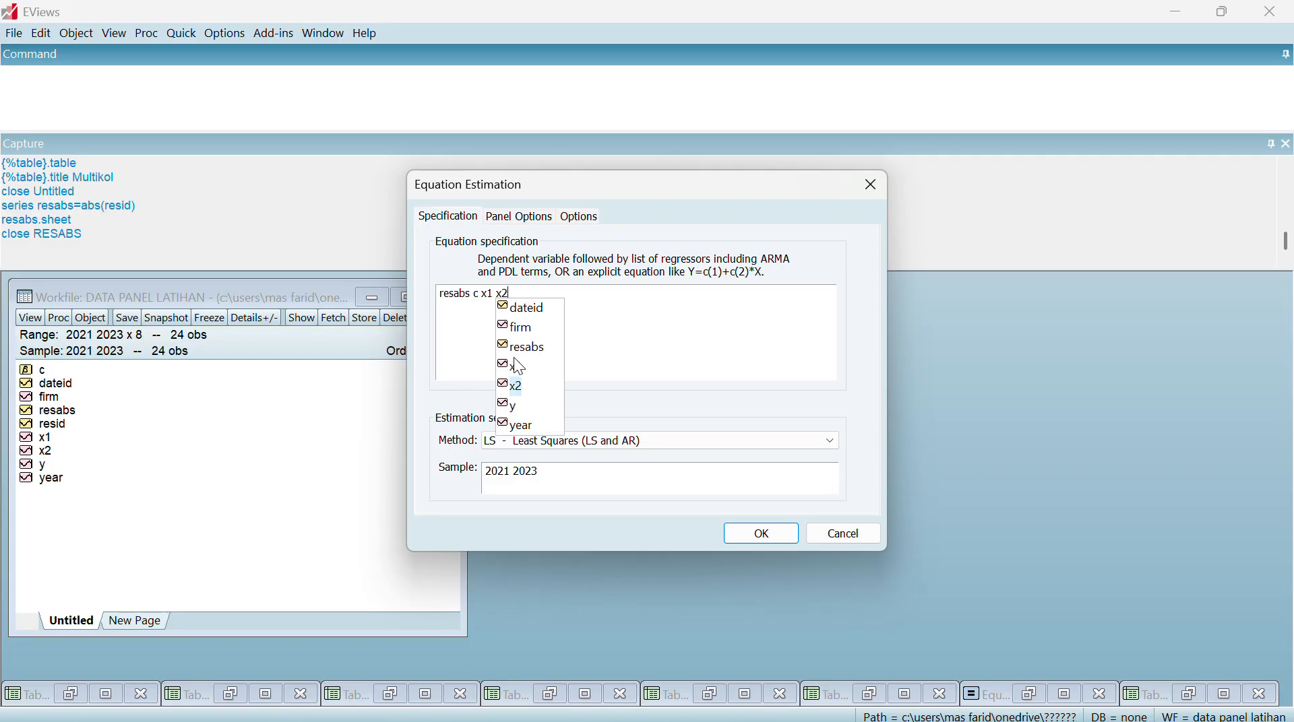
Set the cross-section effects to Fixed and estimate the resabs equation, deleting the previous untitled equation
{"action": "left_click", "coordinate": [510, 221]}
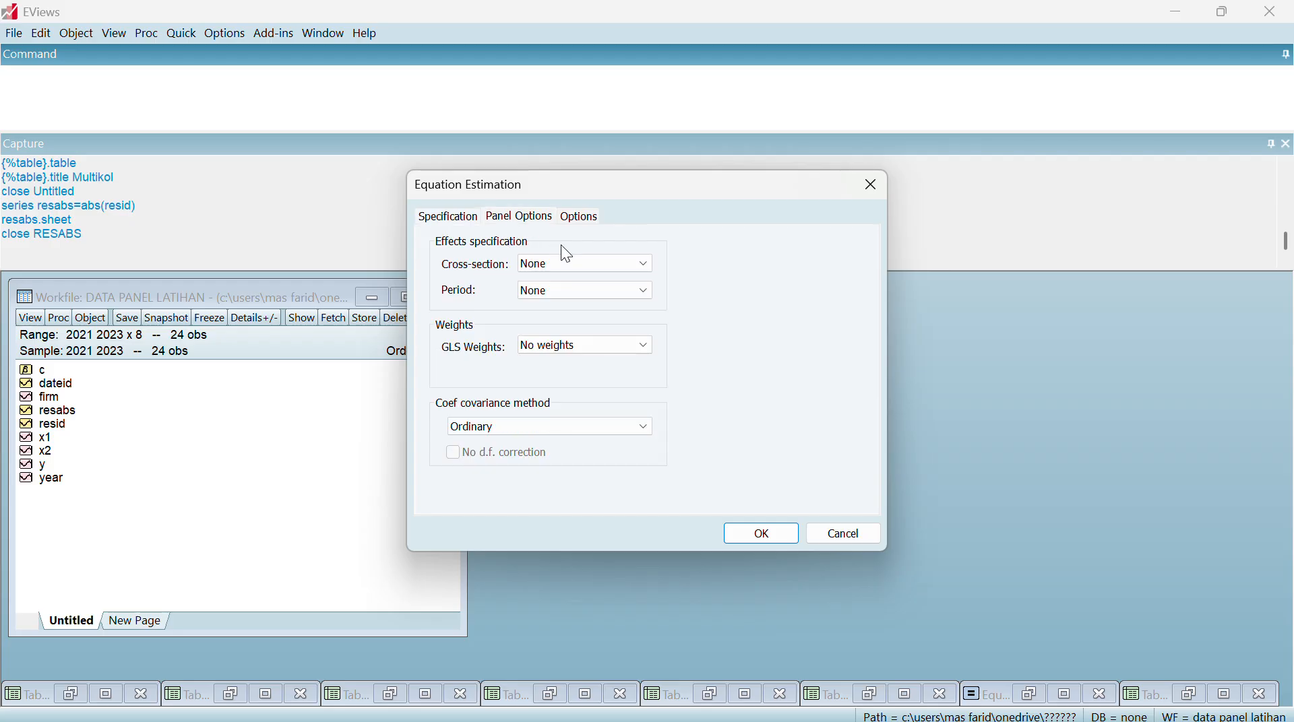
{"action": "left_click", "coordinate": [584, 273]}
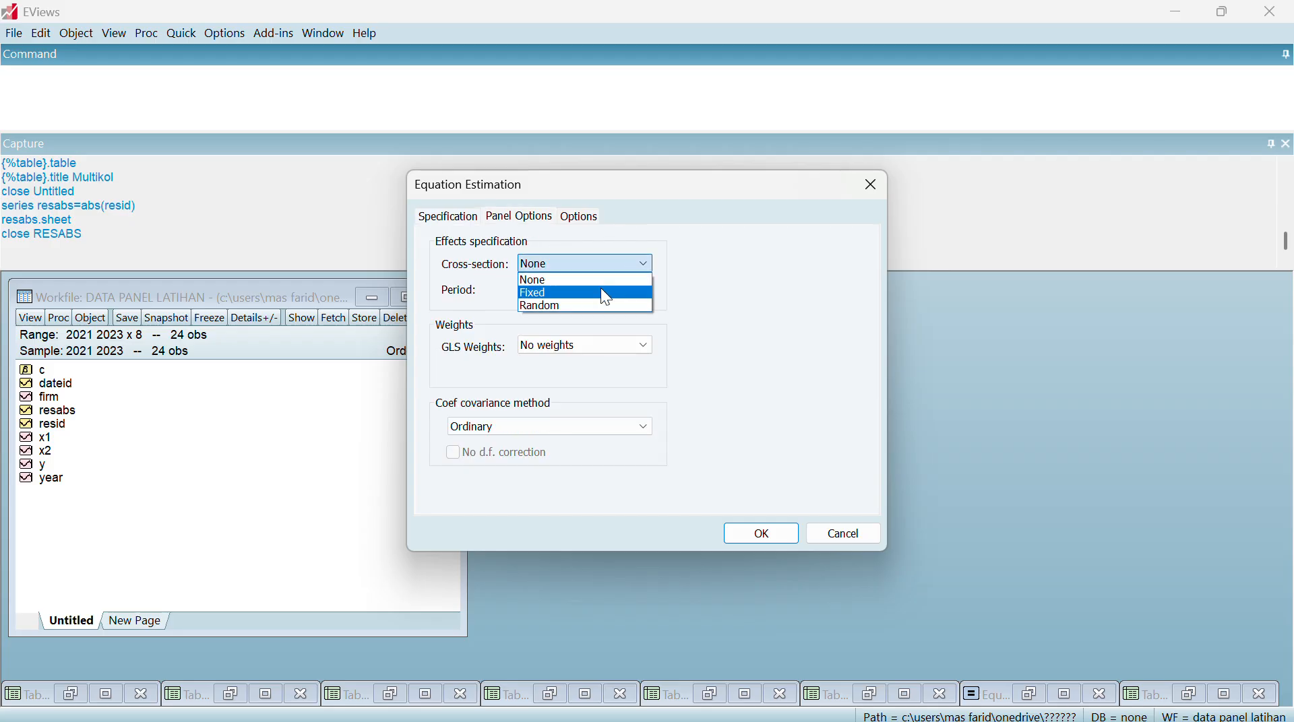
{"action": "left_click", "coordinate": [600, 289]}
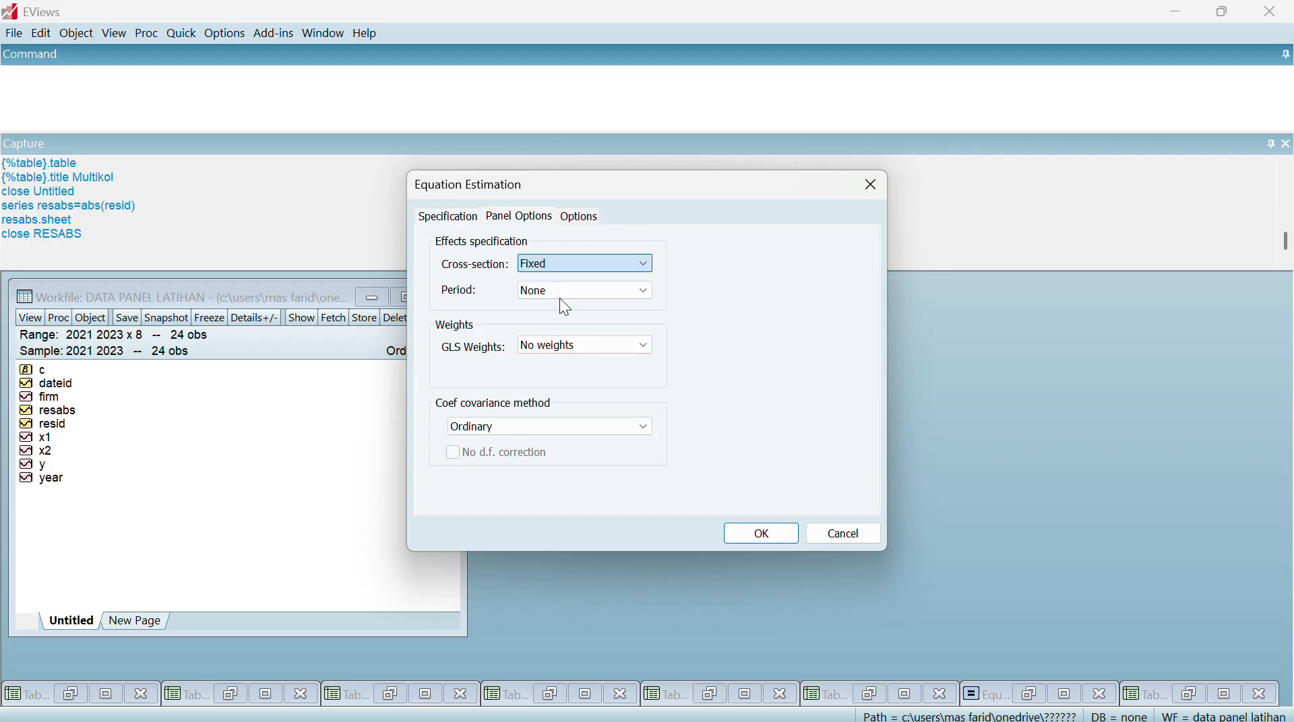
{"action": "left_click", "coordinate": [754, 532]}
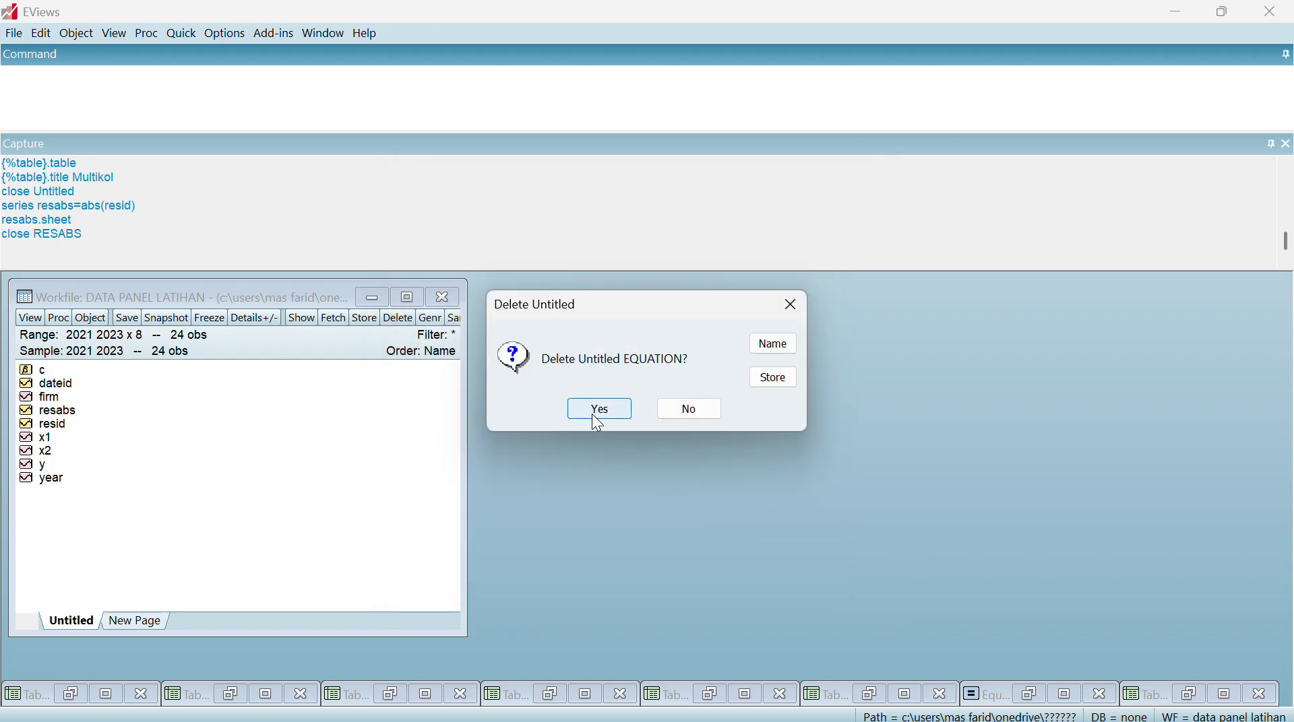
{"action": "left_click", "coordinate": [592, 413]}
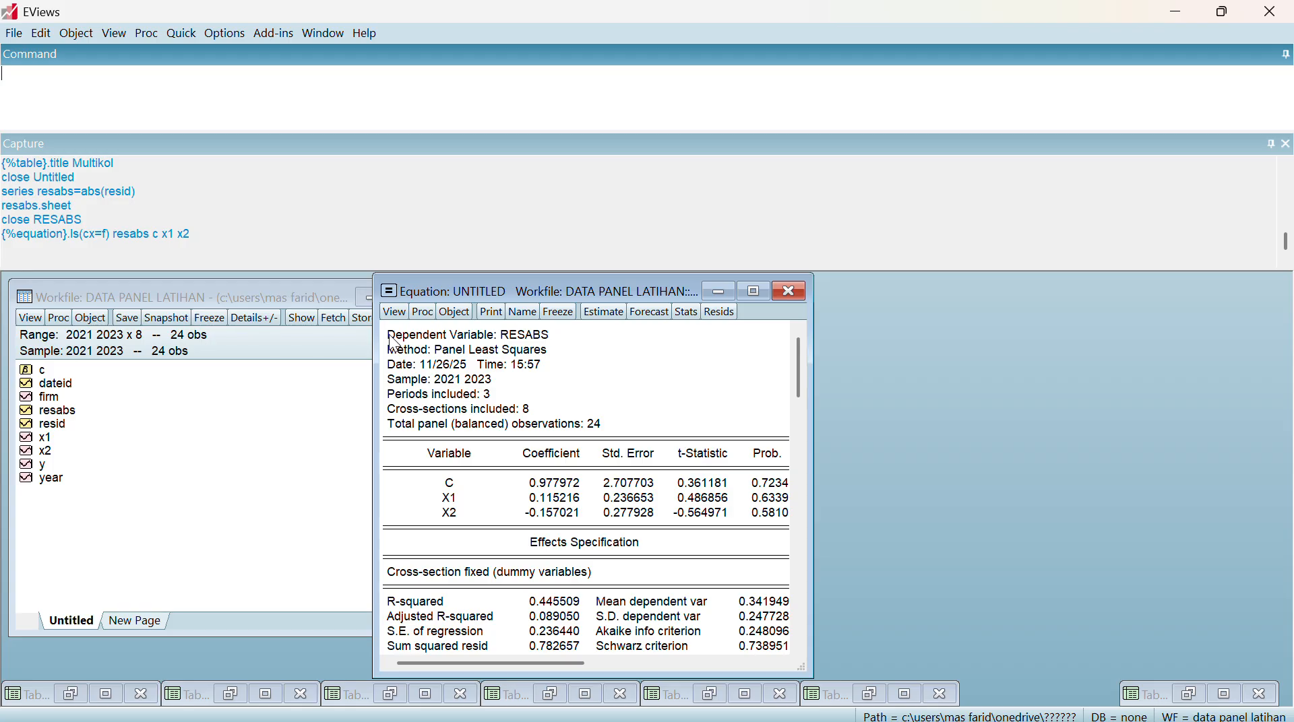
Copy the whole resabs regression output with numbers as displayed and paste it in Word below the Uji Heteroskedastisitas heading
{"action": "left_click_drag", "start_coordinate": [398, 343], "coordinate": [748, 689]}
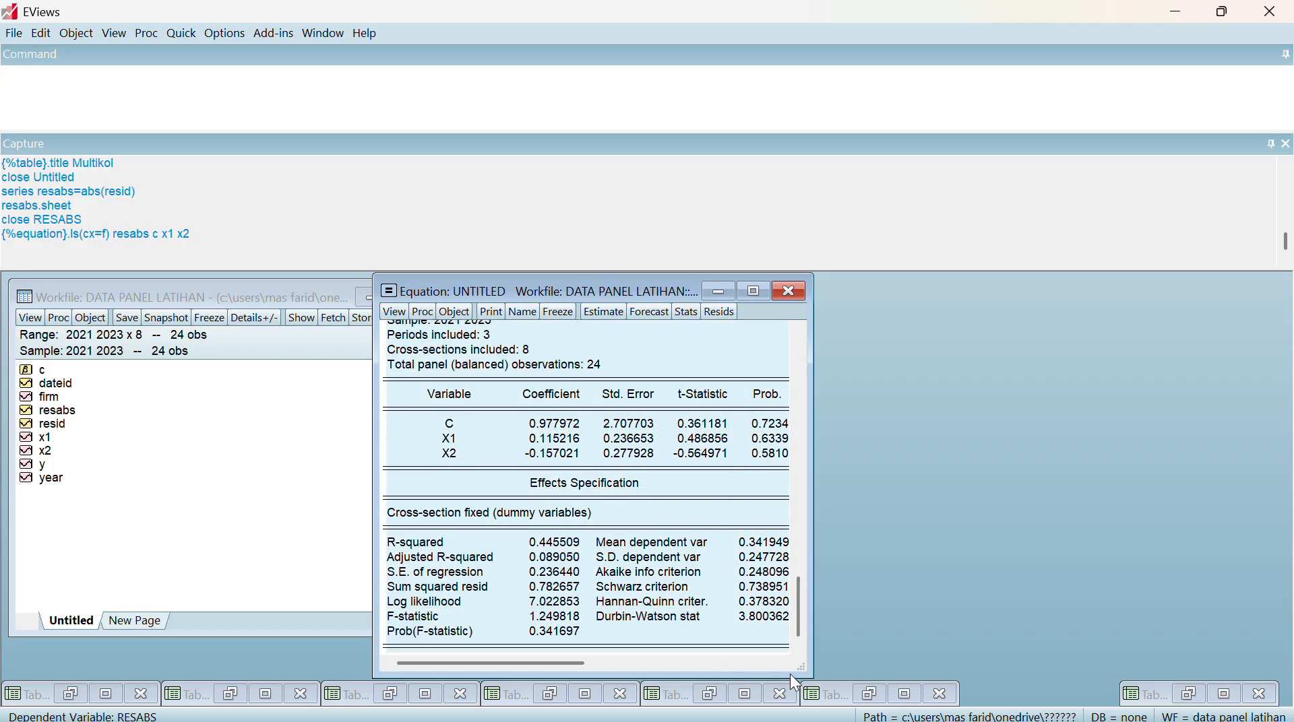
{"action": "key", "text": "ctrl+c"}
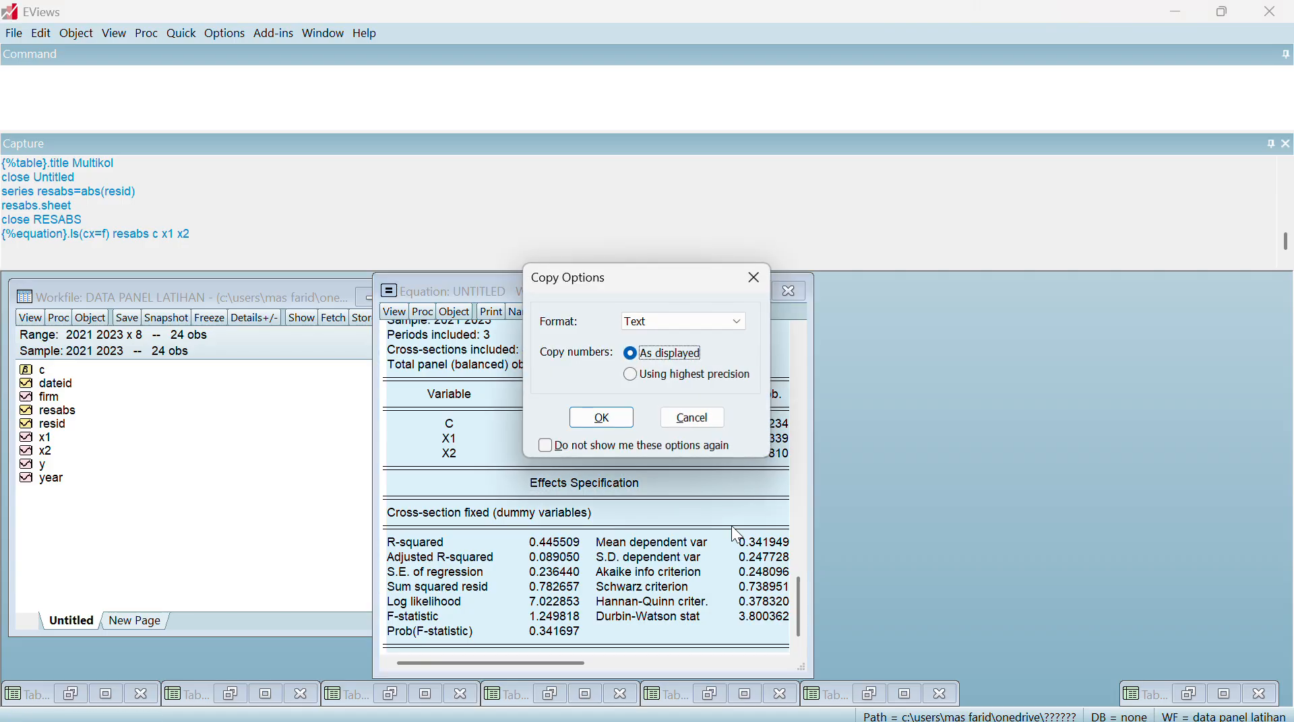
{"action": "left_click", "coordinate": [602, 419]}
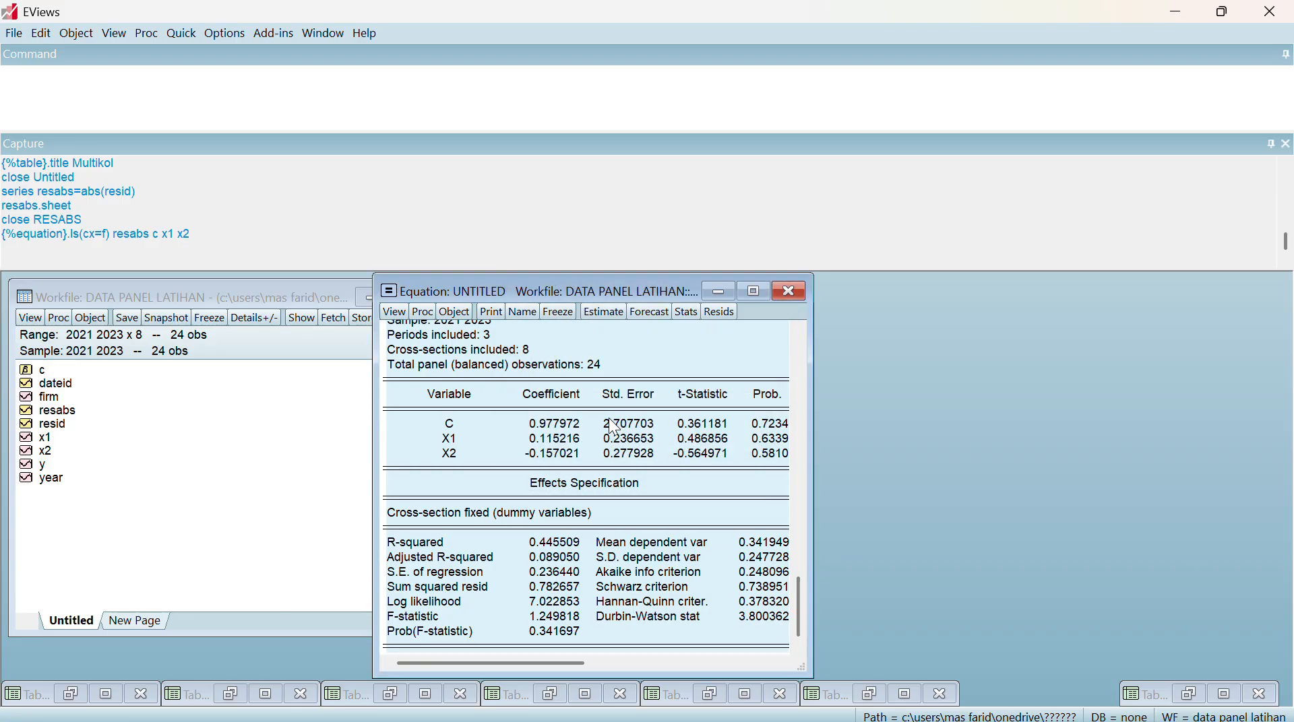
{"action": "left_click", "coordinate": [1179, 10]}
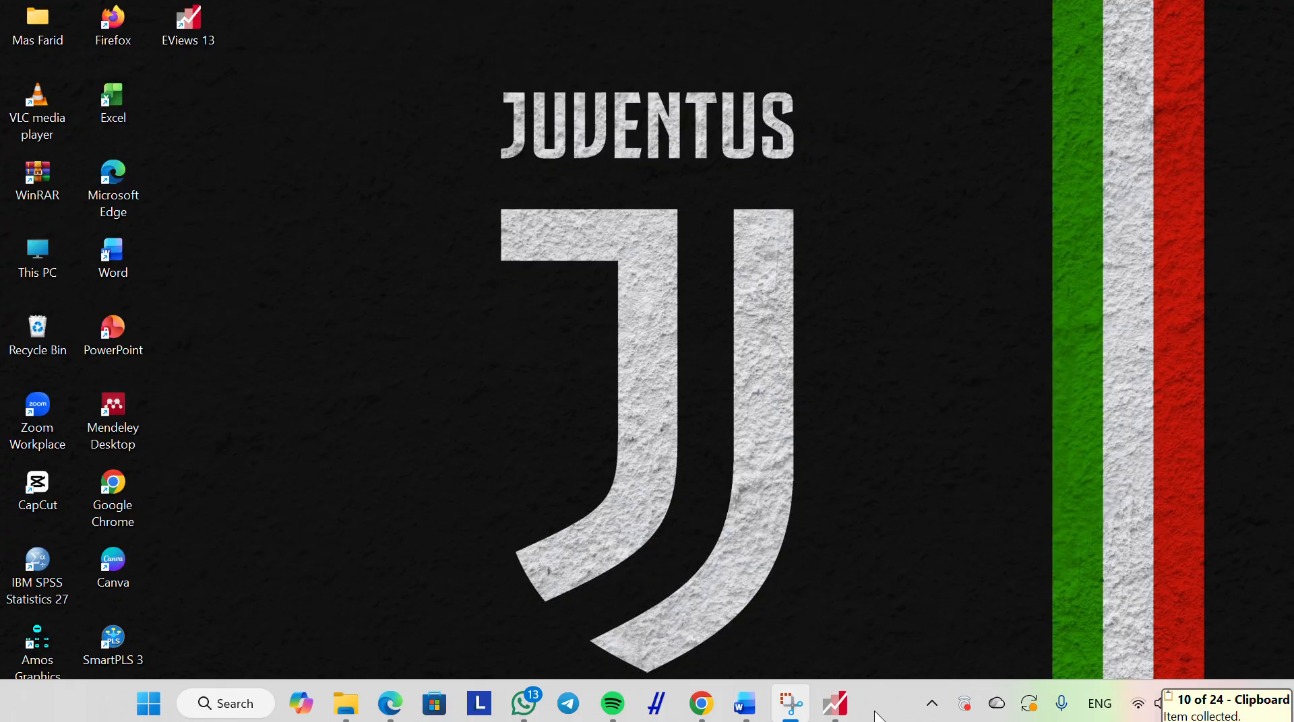
{"action": "left_click", "coordinate": [744, 704]}
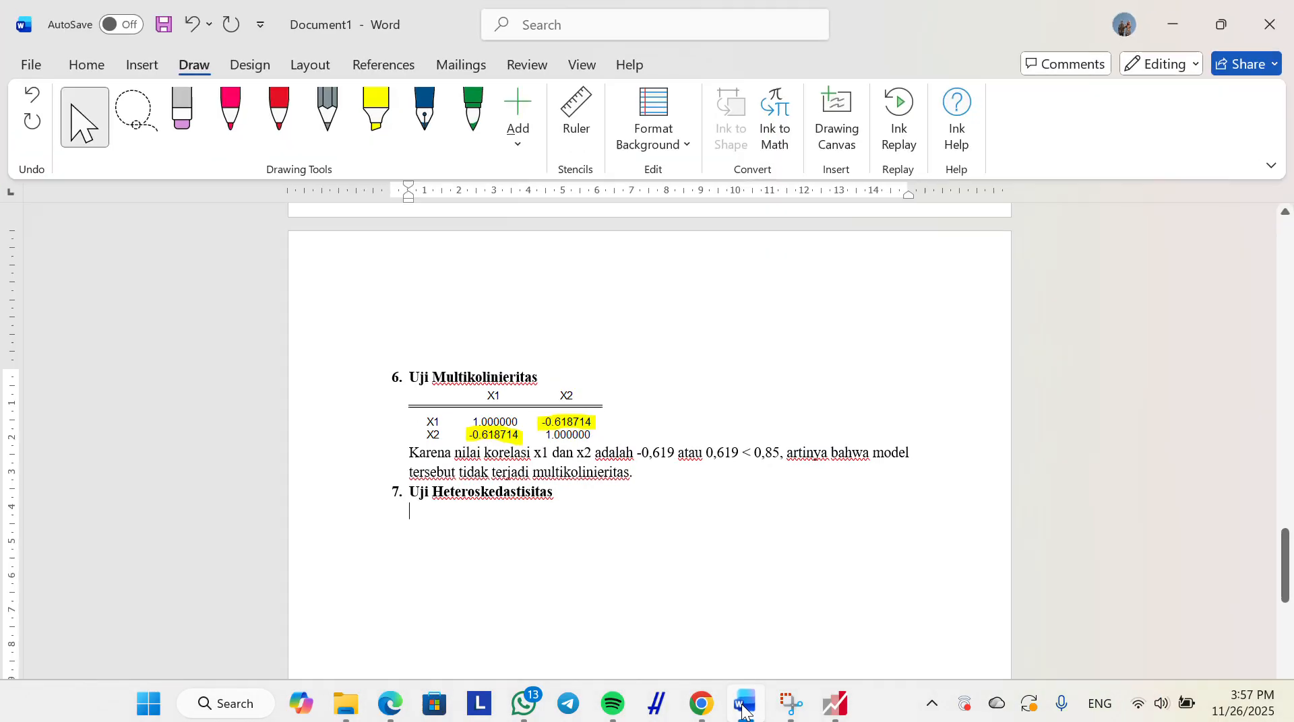
{"action": "right_click", "coordinate": [421, 512]}
{"action": "left_click", "coordinate": [521, 282]}
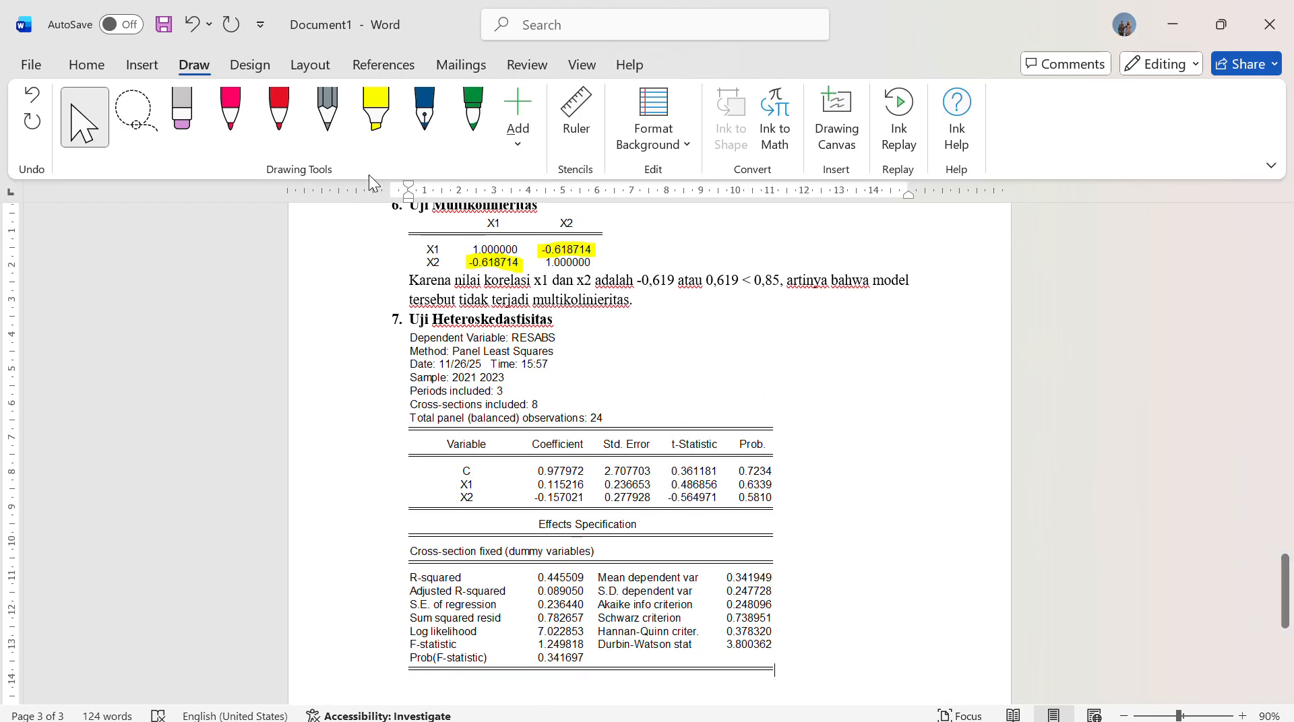
Highlight the X1 and X2 probabilities in yellow and handwrite ">0.05" beside them with the red pen
{"action": "left_click", "coordinate": [375, 113]}
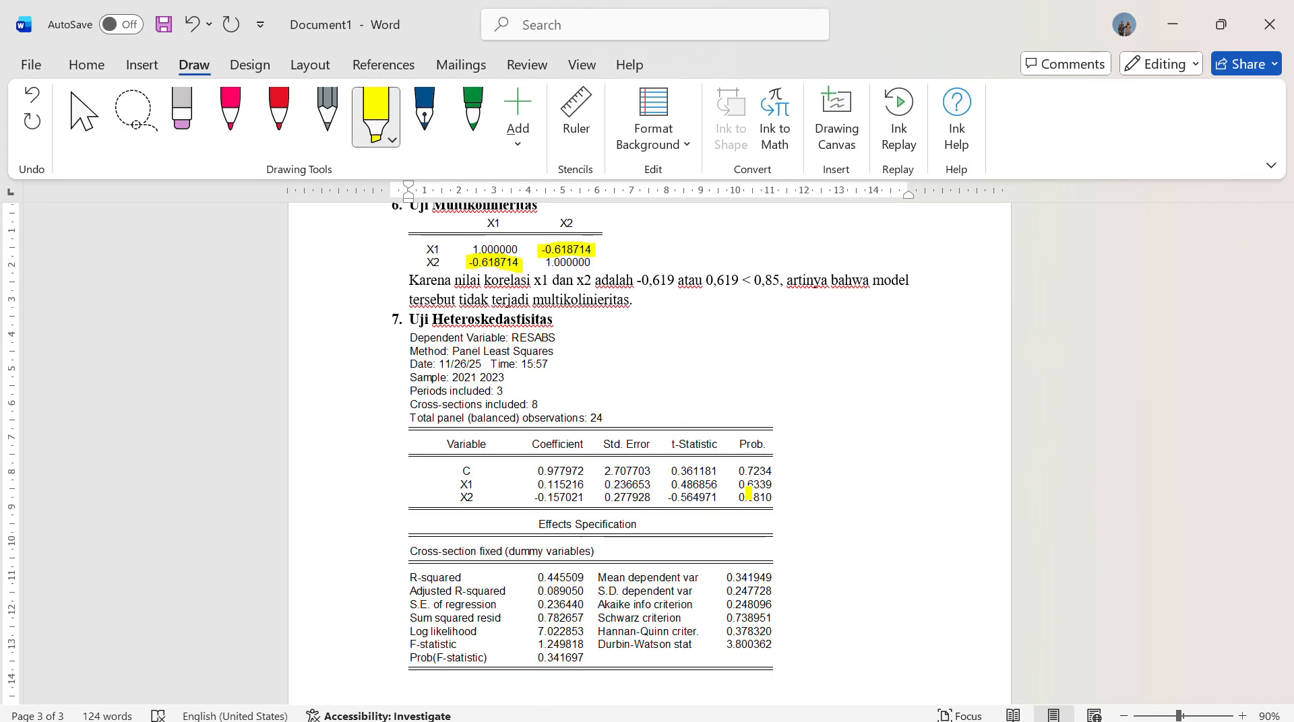
{"action": "mouse_move", "coordinate": [740, 483]}
{"action": "left_mouse_down"}
{"action": "mouse_move", "coordinate": [774, 484]}
{"action": "mouse_move", "coordinate": [772, 499]}
{"action": "left_mouse_up"}
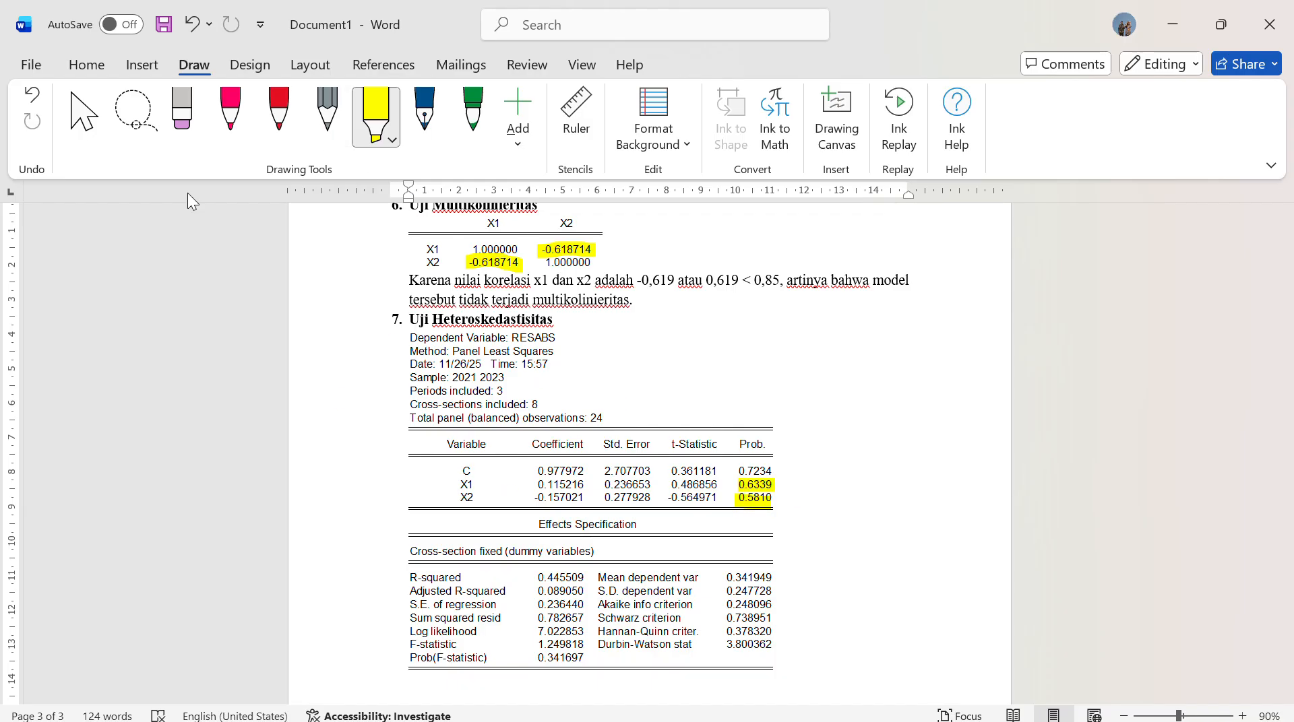
{"action": "left_click", "coordinate": [279, 111]}
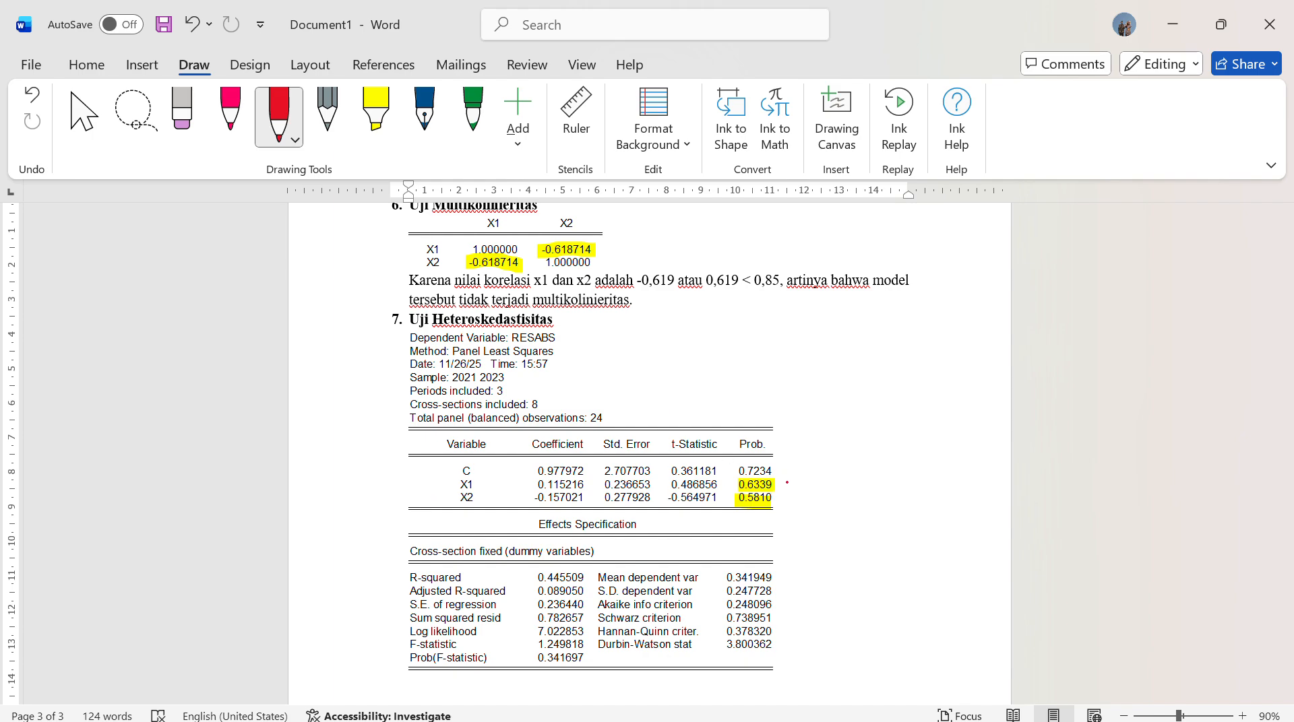
{"action": "mouse_move", "coordinate": [807, 491]}
{"action": "left_mouse_down"}
{"action": "mouse_move", "coordinate": [793, 501]}
{"action": "mouse_move", "coordinate": [820, 513]}
{"action": "mouse_move", "coordinate": [814, 489]}
{"action": "mouse_move", "coordinate": [834, 512]}
{"action": "mouse_move", "coordinate": [850, 477]}
{"action": "mouse_move", "coordinate": [859, 506]}
{"action": "mouse_move", "coordinate": [884, 485]}
{"action": "left_mouse_up"}
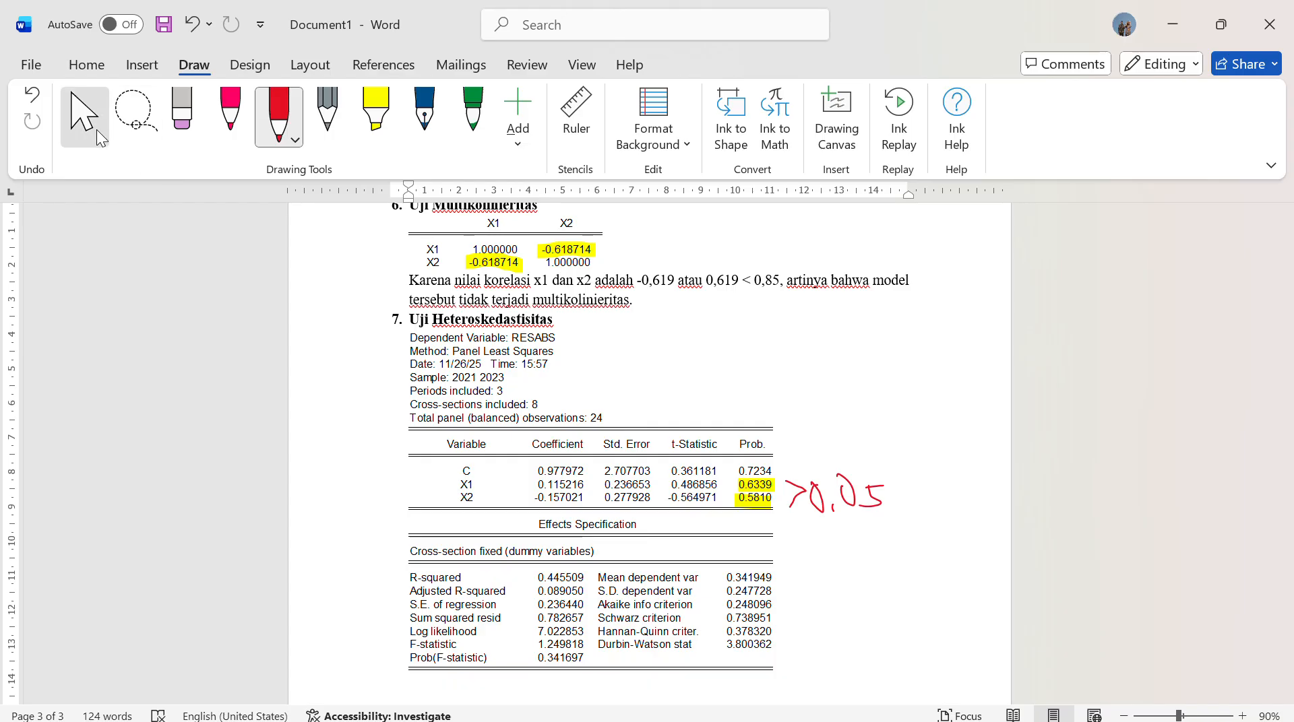
{"action": "left_click", "coordinate": [96, 130]}
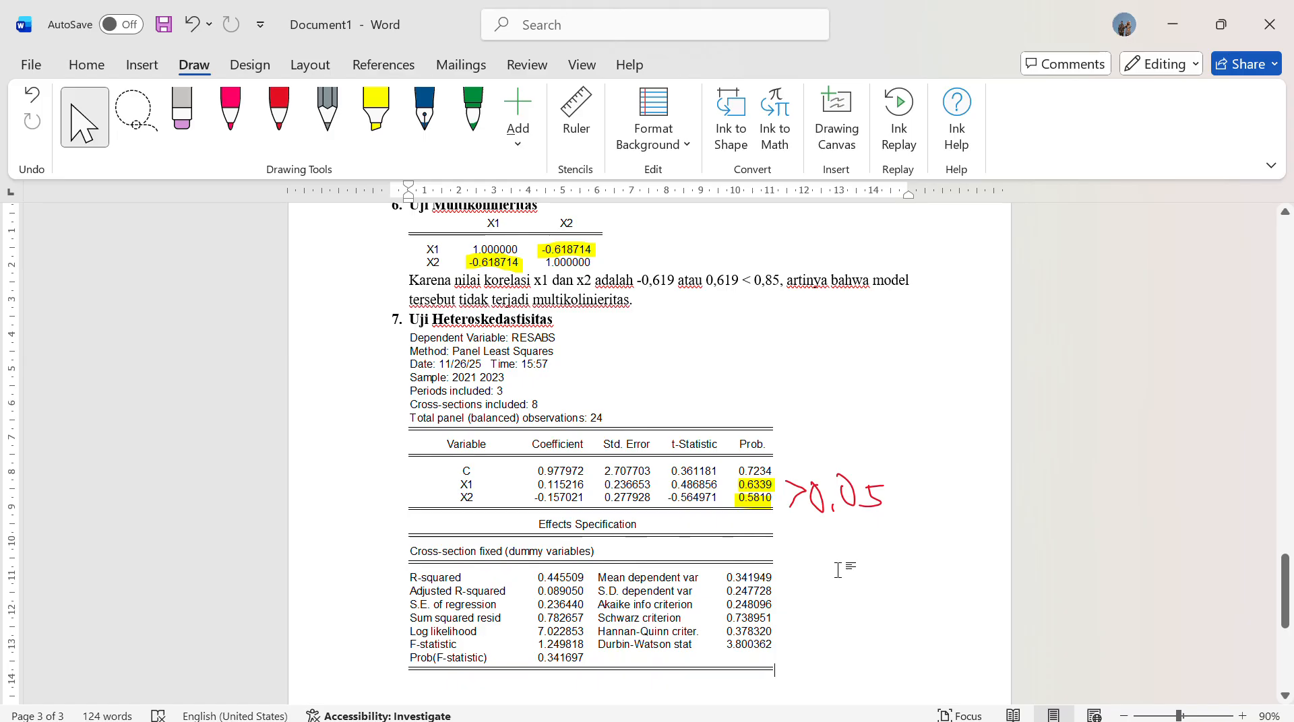
{"action": "scroll", "coordinate": [837, 570], "scroll_direction": "down", "scroll_amount": 2}
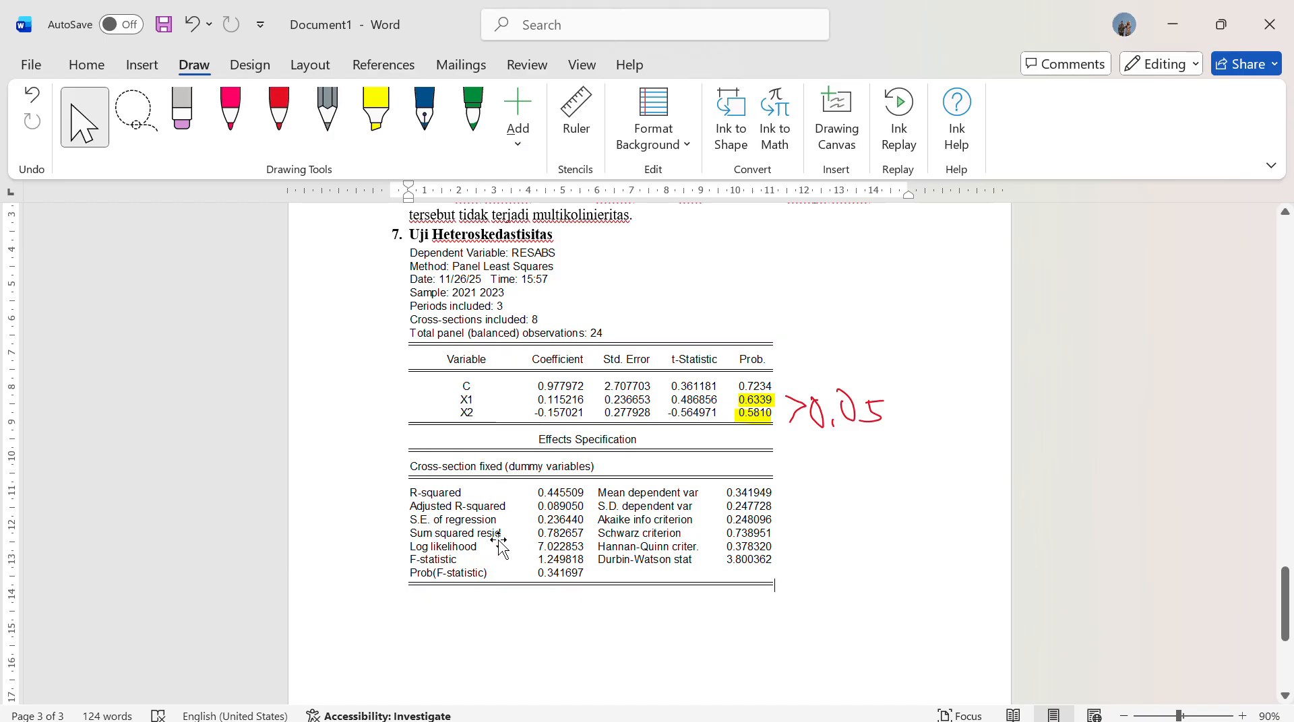
{"action": "scroll", "coordinate": [494, 569], "scroll_direction": "up", "scroll_amount": 3}
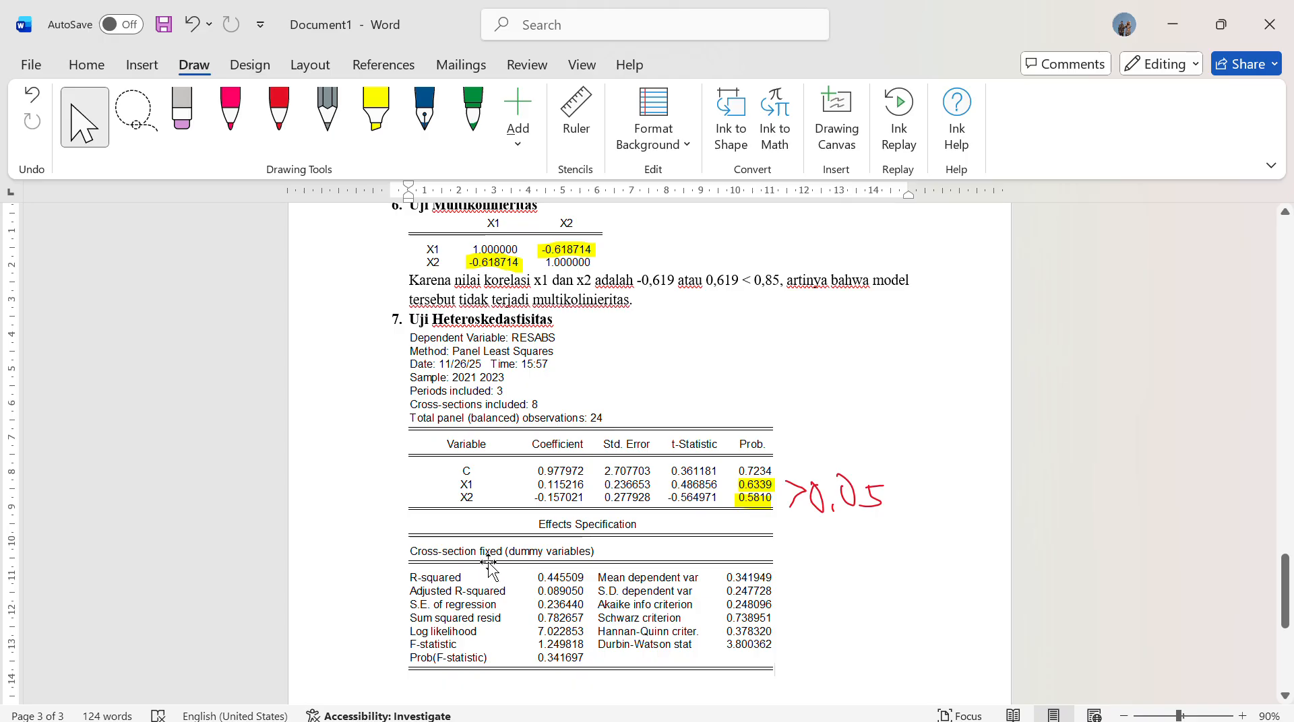